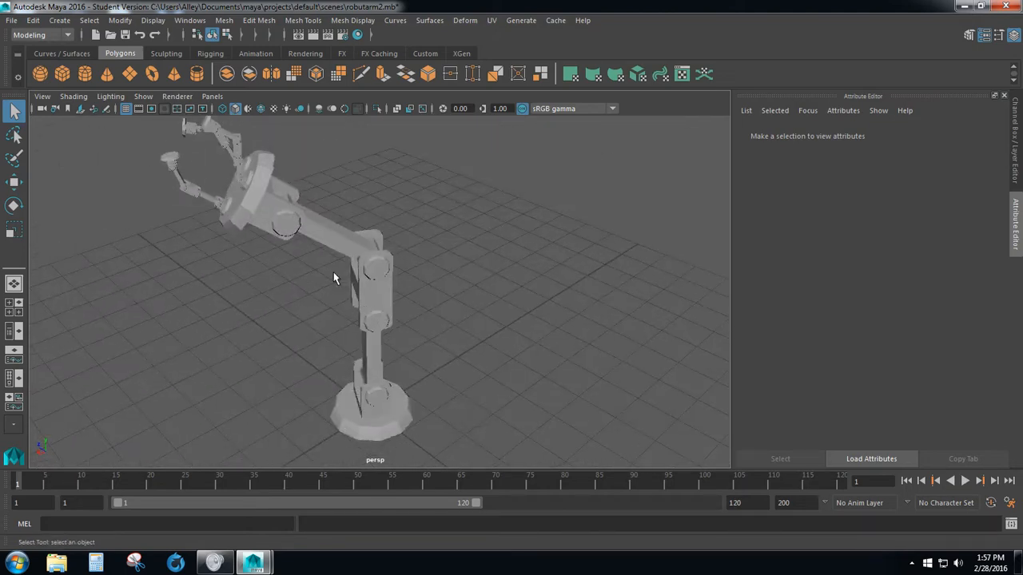
Step: Rotate the robot's upper arm to about level and tilt its base arm about 14 degrees to demonstrate the joints
click(331, 235)
key(e)
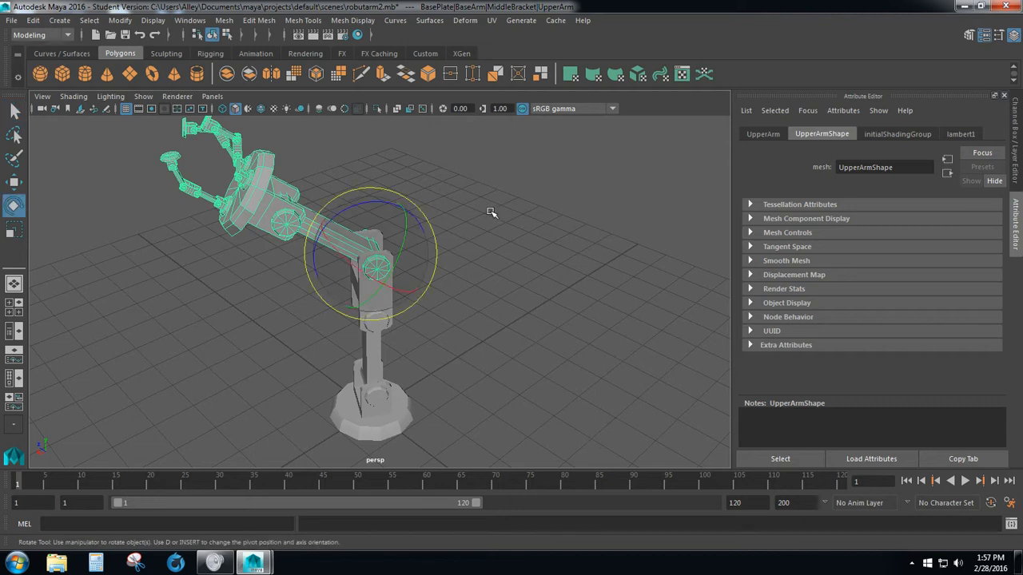
drag(432, 231, 425, 276)
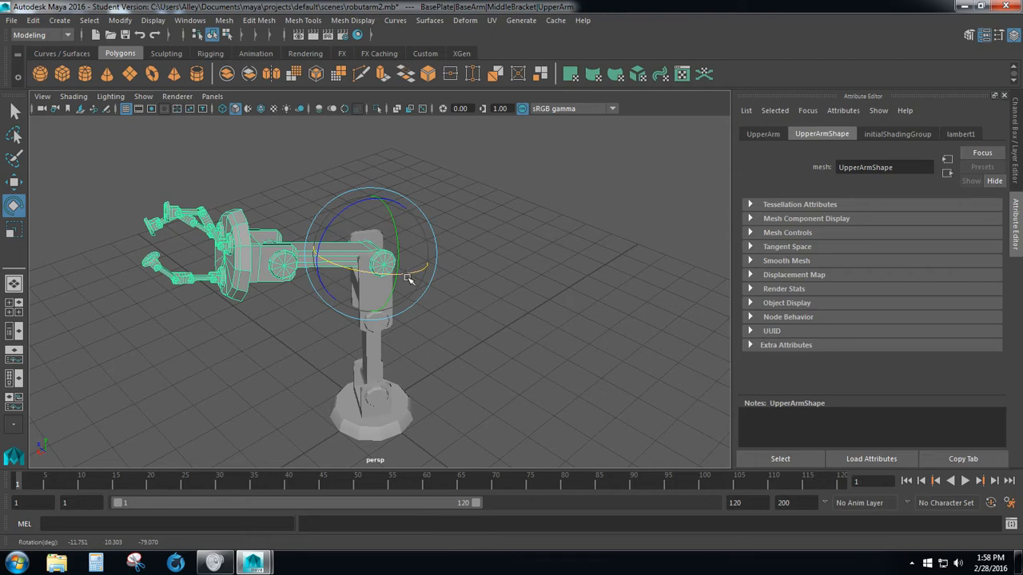
click(378, 372)
mouse_move(411, 339)
mouse_down()
mouse_move(378, 341)
mouse_move(437, 350)
mouse_move(379, 344)
mouse_move(417, 341)
mouse_up()
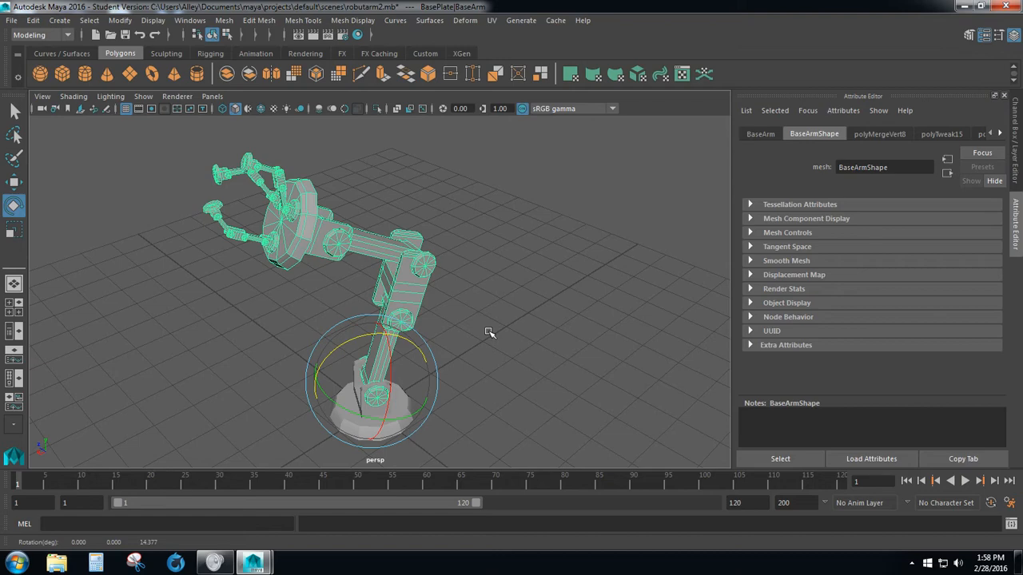
alt+drag(244, 334, 466, 318)
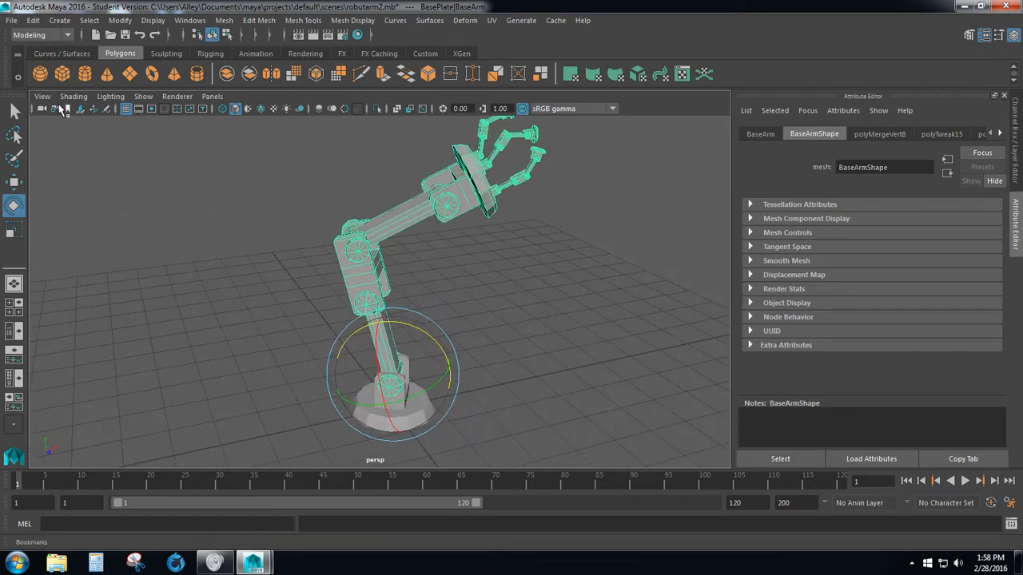
Step: Start a new empty scene in place of the finished robot arm scene
click(12, 20)
click(32, 43)
click(511, 285)
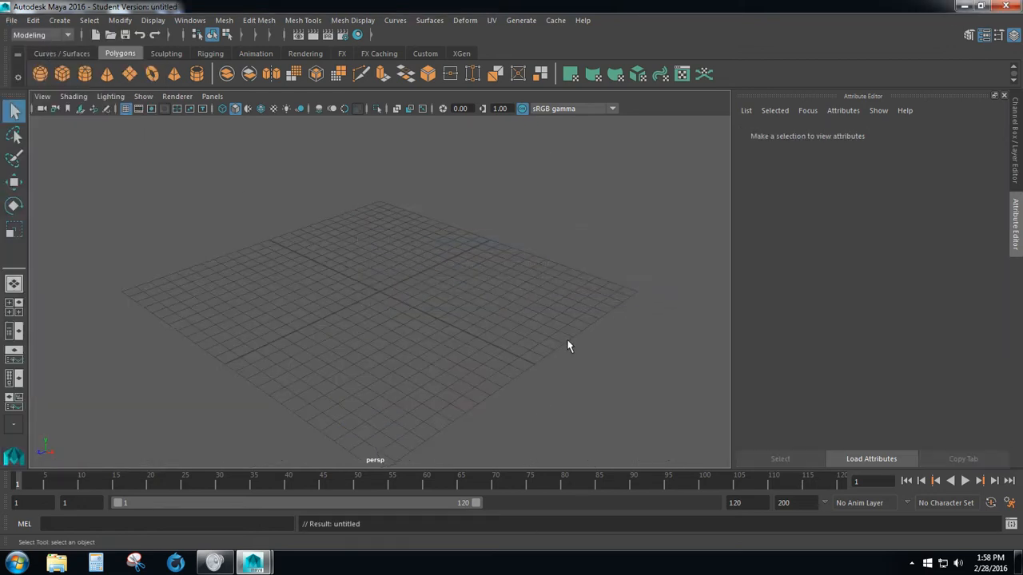
Step: Create a polygon cylinder with 12 axis subdivisions and a height of 0.2
click(85, 73)
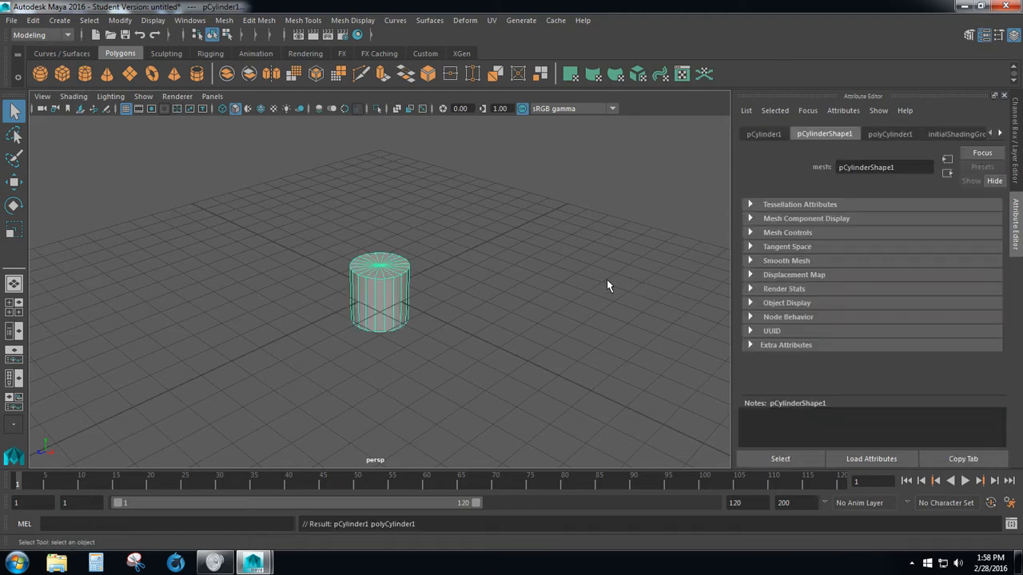
click(890, 136)
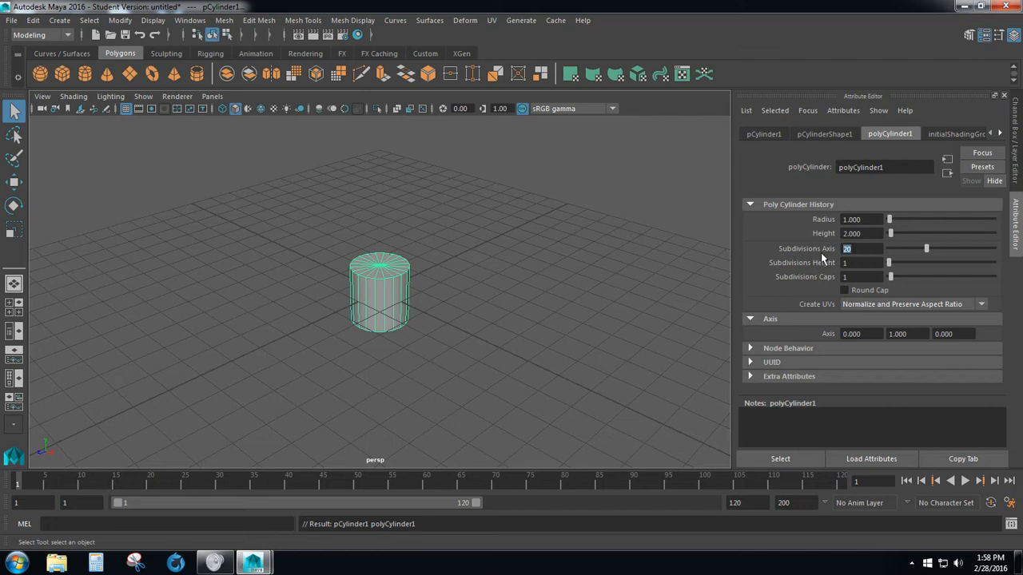
text(12)
key(Return)
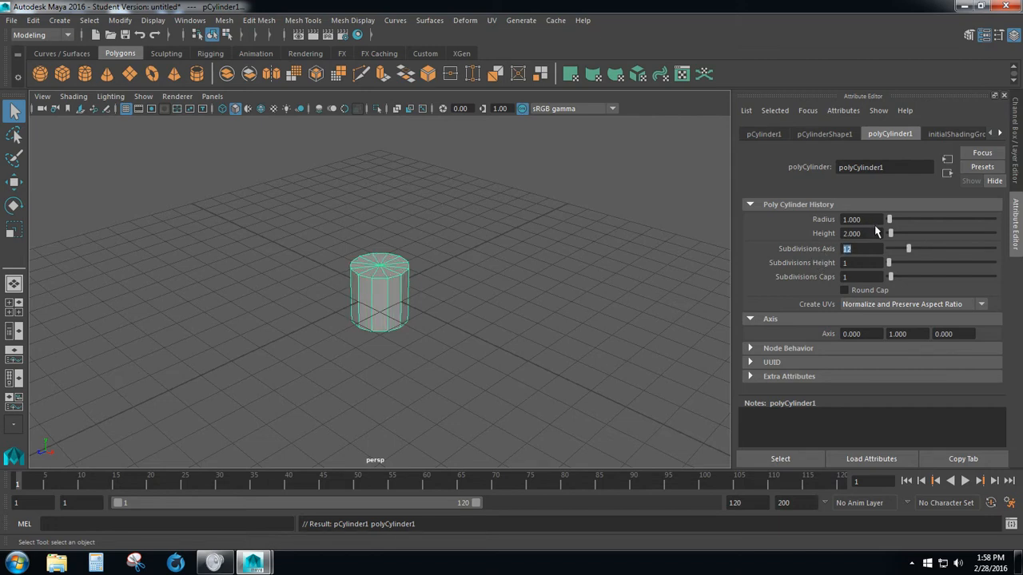
click(872, 233)
key(BackSpace)
text(.2)
key(Return)
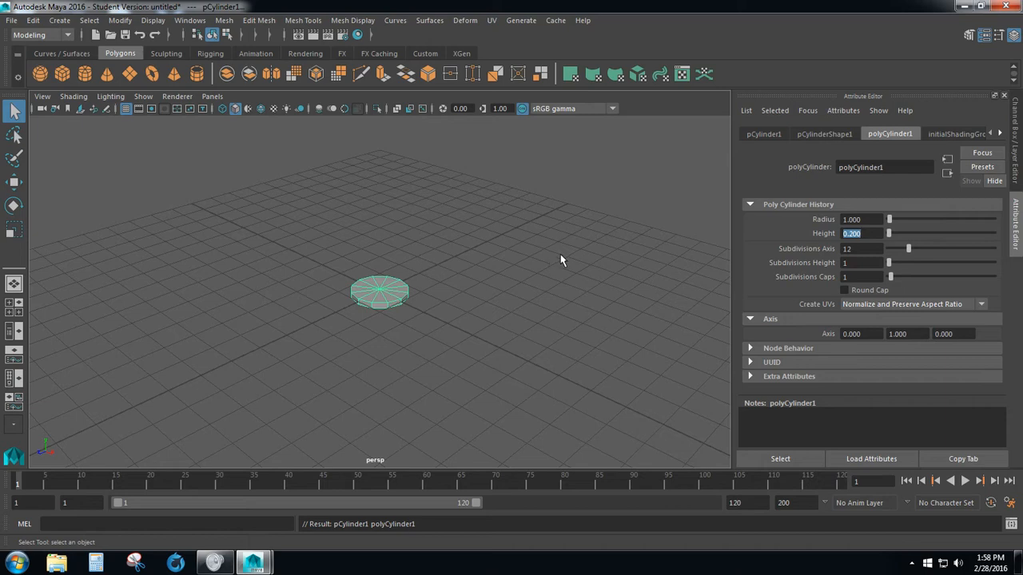
Step: Set the cylinder's Y translation to 0.1 so it rests on the grid
click(808, 137)
click(764, 135)
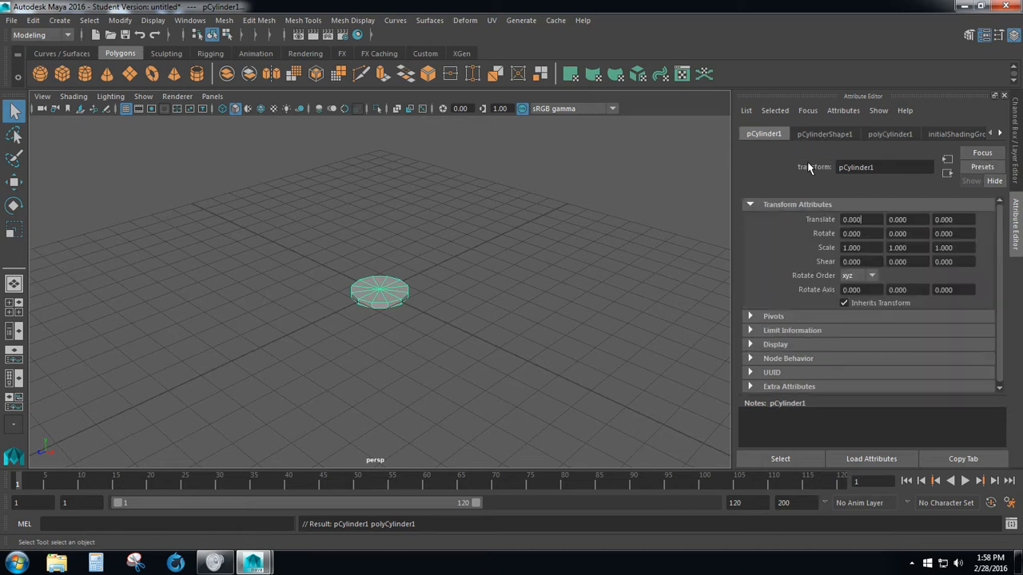
drag(914, 221, 876, 219)
text(.1)
key(Return)
scroll(430, 290, up, 5)
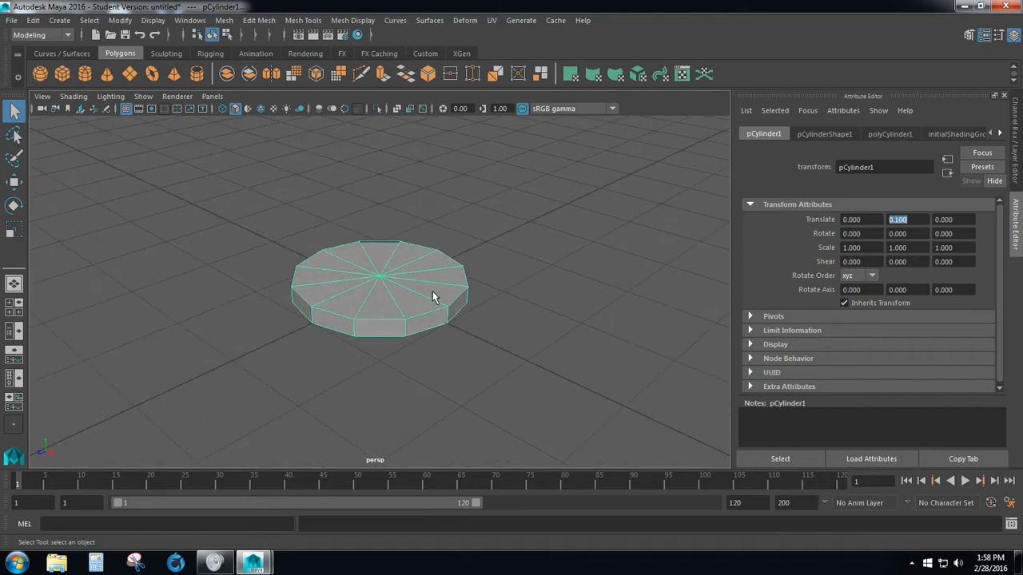
Step: Switch the cylinder to face selection, show the Modeling Toolkit, and select all 12 top cap faces
alt+drag(433, 290, 370, 286)
alt+drag(478, 224, 459, 255)
right_click(417, 208)
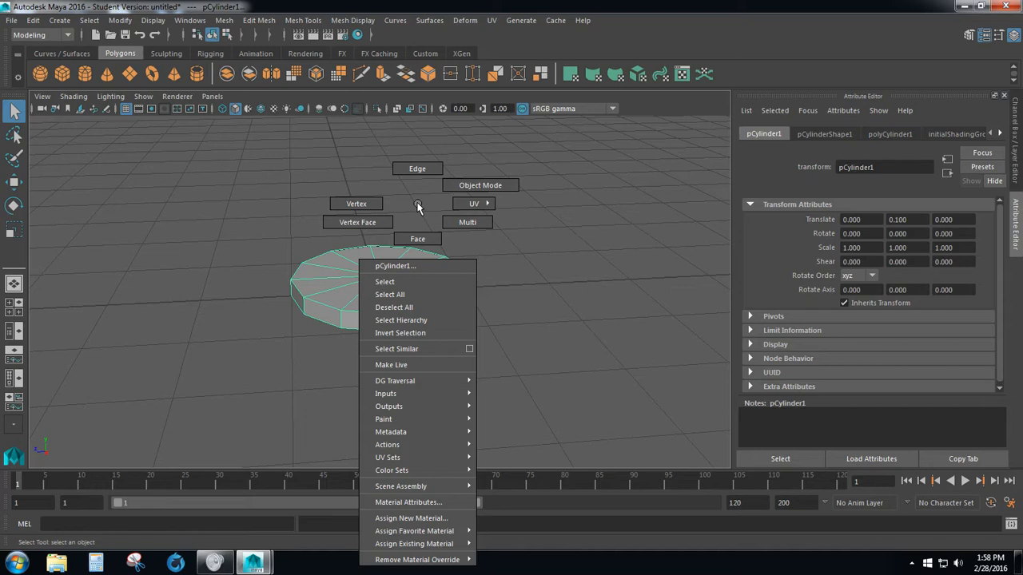
right_drag(417, 207, 416, 238)
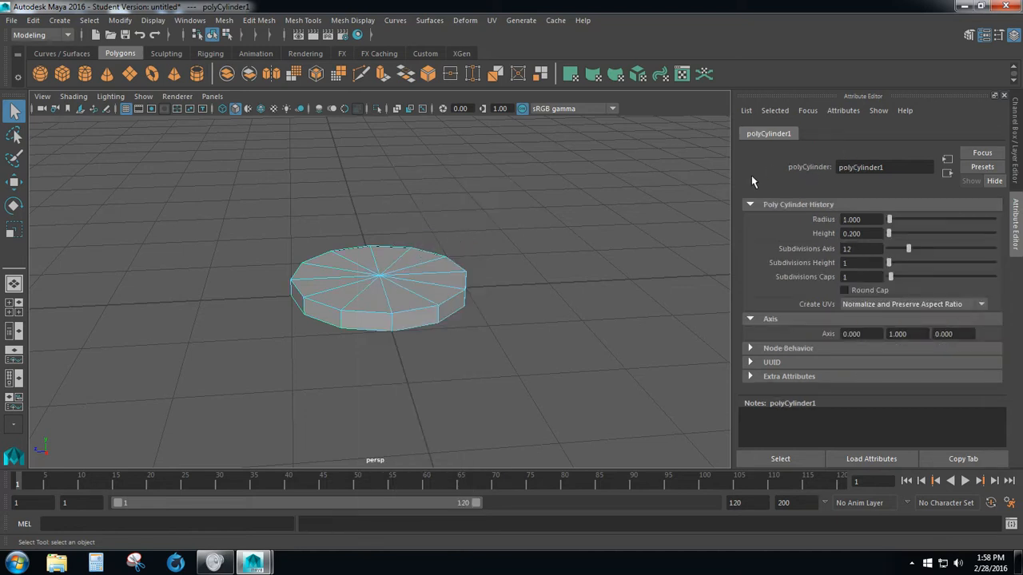
click(970, 35)
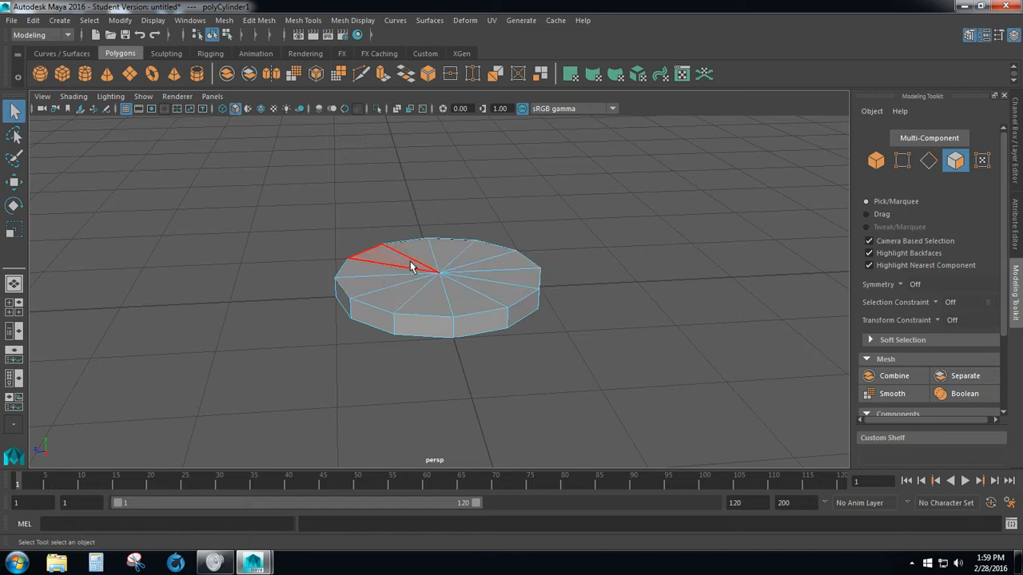
drag(412, 261, 466, 292)
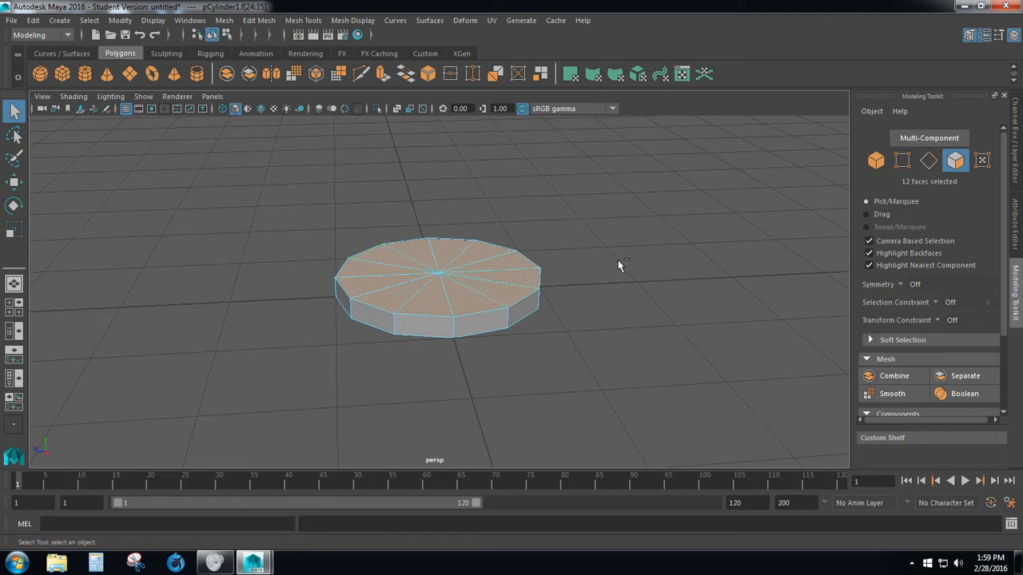
Step: Extrude the top cap faces upward about 0.1 and scale them slightly inward to form a bevelled edge
key(ctrl+e)
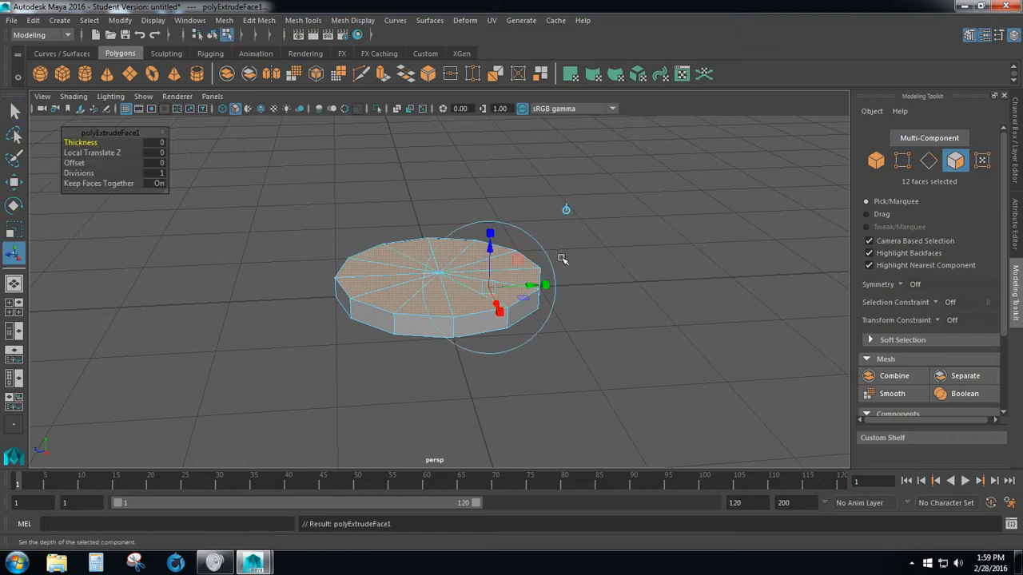
drag(492, 252, 492, 243)
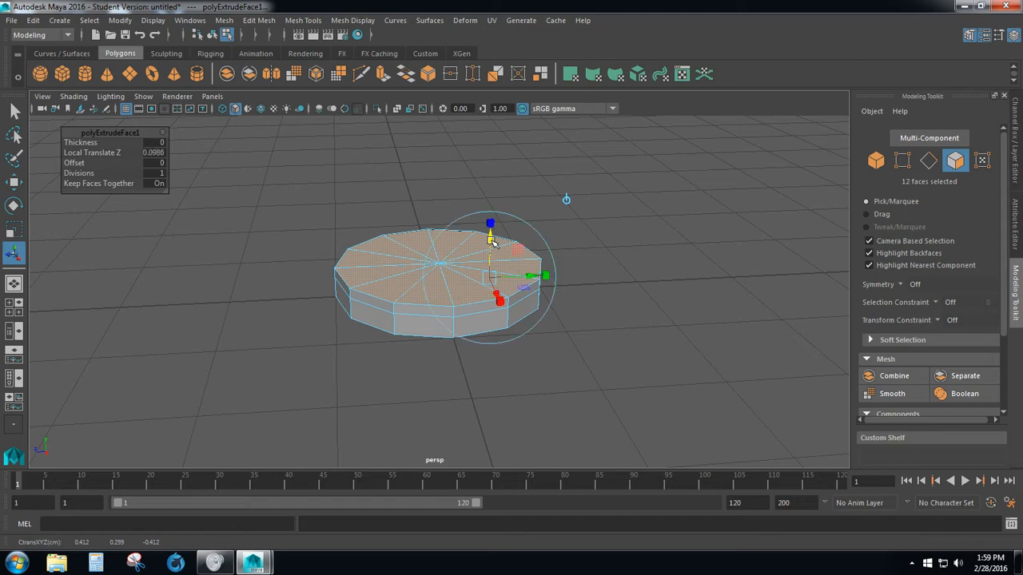
key(r)
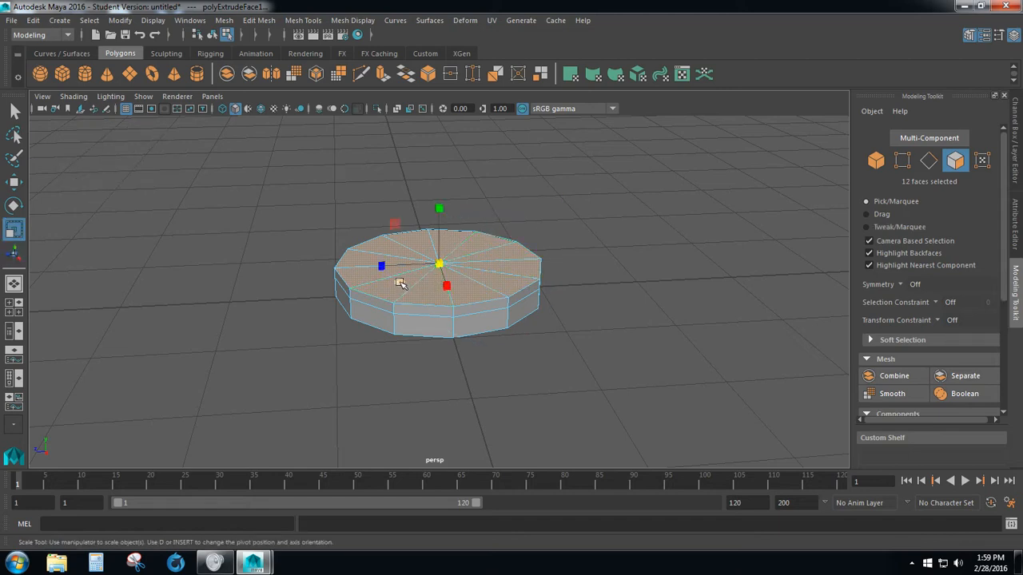
drag(400, 283, 401, 281)
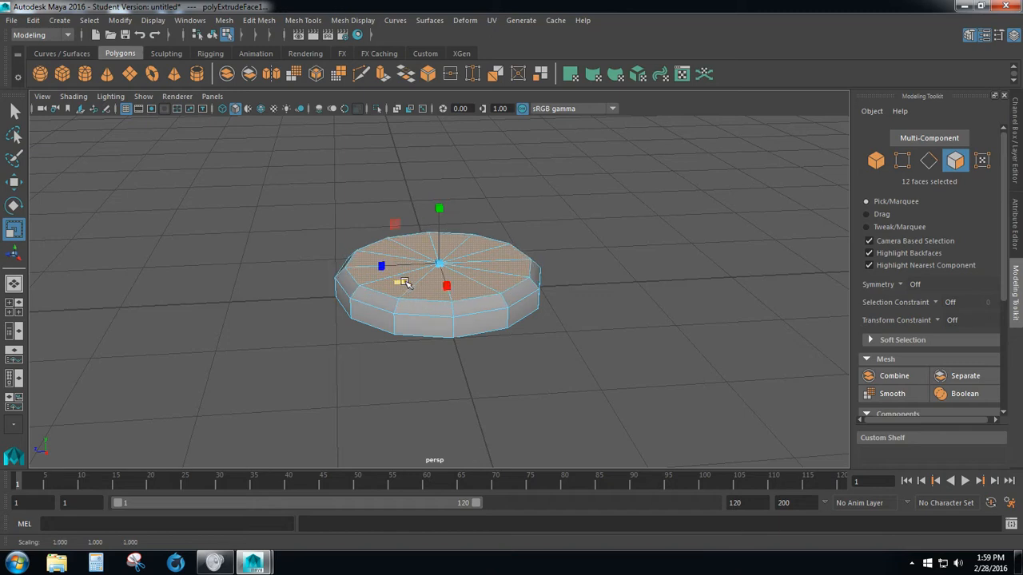
mouse_move(550, 263)
alt+mouse_down()
mouse_move(496, 322)
mouse_move(539, 251)
mouse_move(548, 271)
alt+mouse_up()
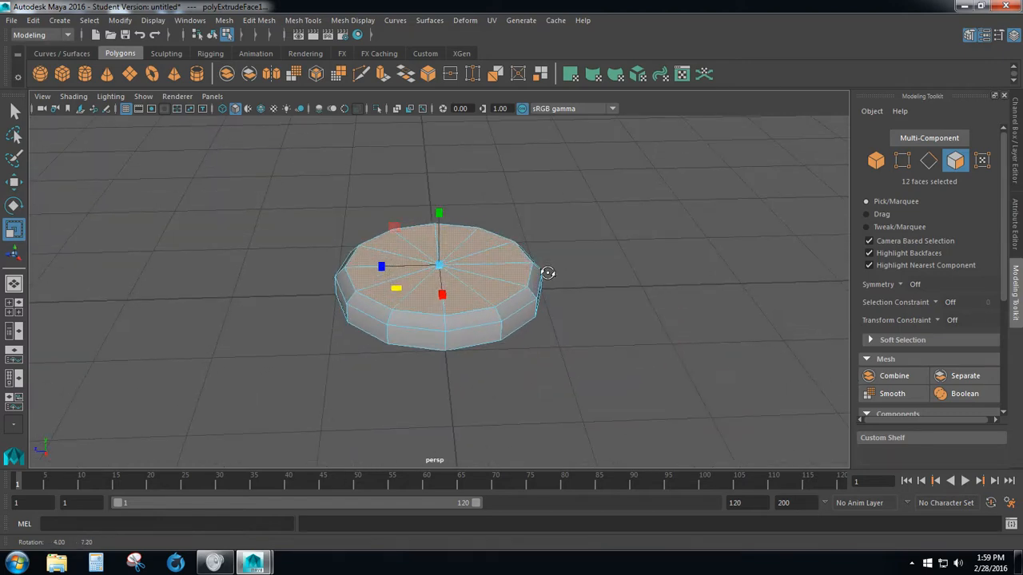
click(583, 236)
mouse_move(522, 312)
alt+mouse_down()
mouse_move(542, 286)
mouse_move(561, 283)
mouse_move(503, 326)
mouse_move(450, 331)
mouse_move(507, 311)
mouse_move(507, 301)
alt+mouse_up()
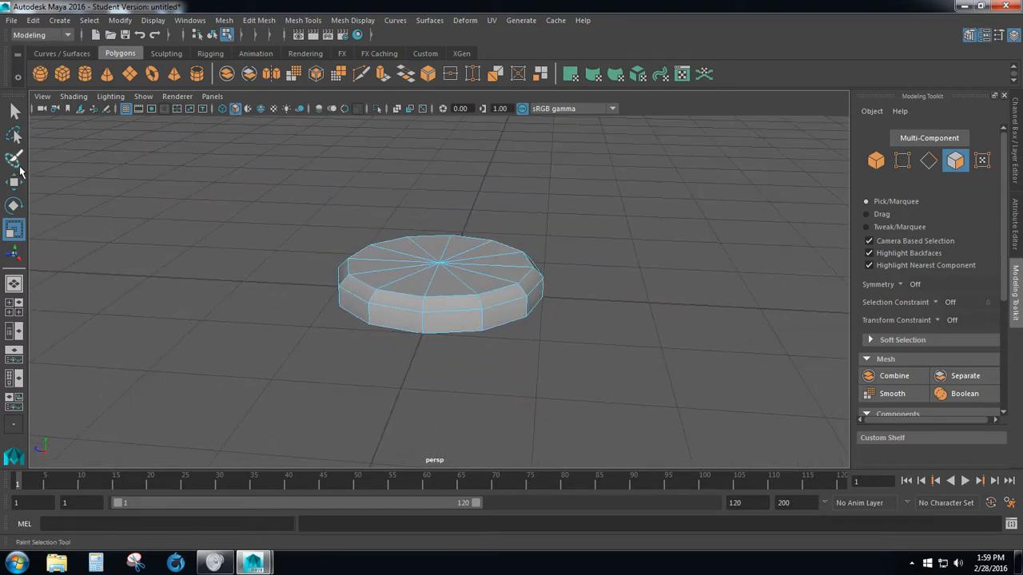
Step: Create a default polygon cube and raise it to about Y 0.91 above the base disc
click(14, 110)
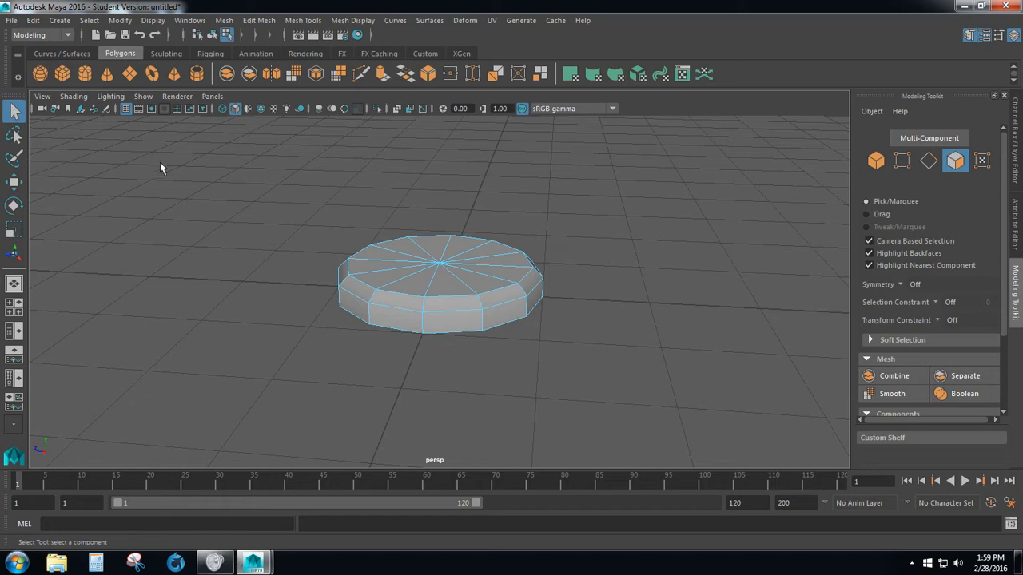
double_click(63, 73)
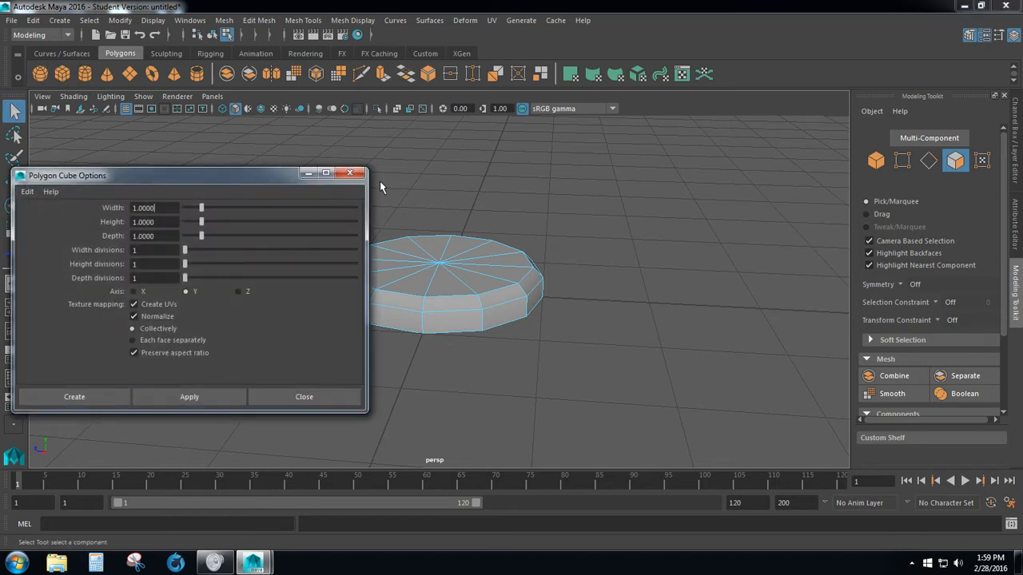
click(349, 173)
click(64, 75)
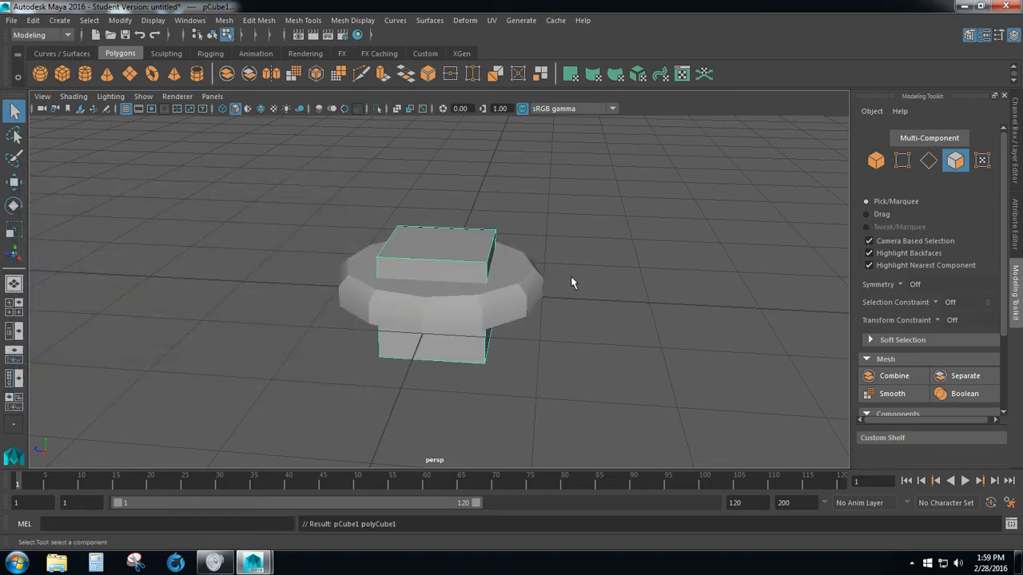
scroll(497, 256, down, 2)
key(w)
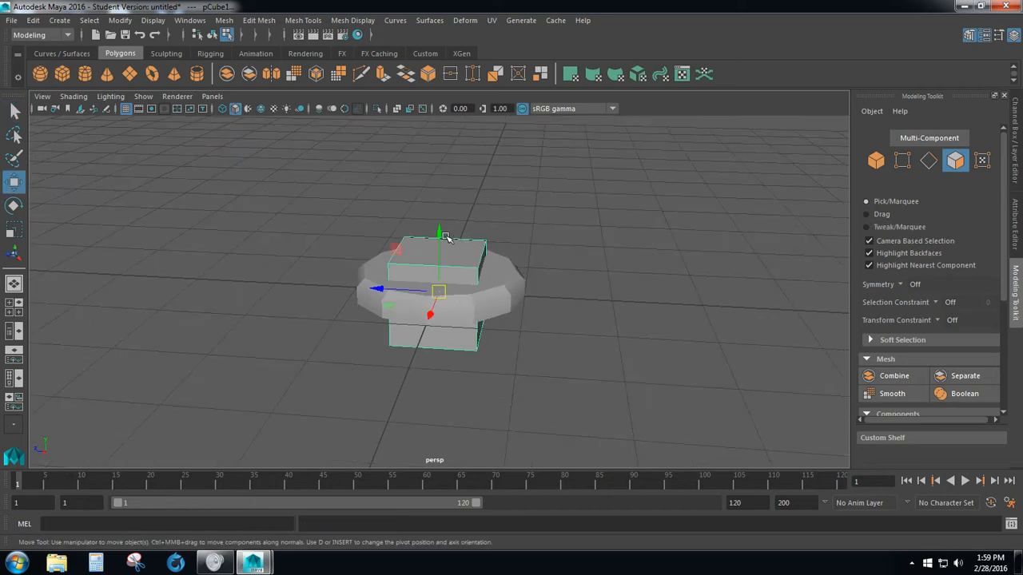
drag(446, 236, 439, 156)
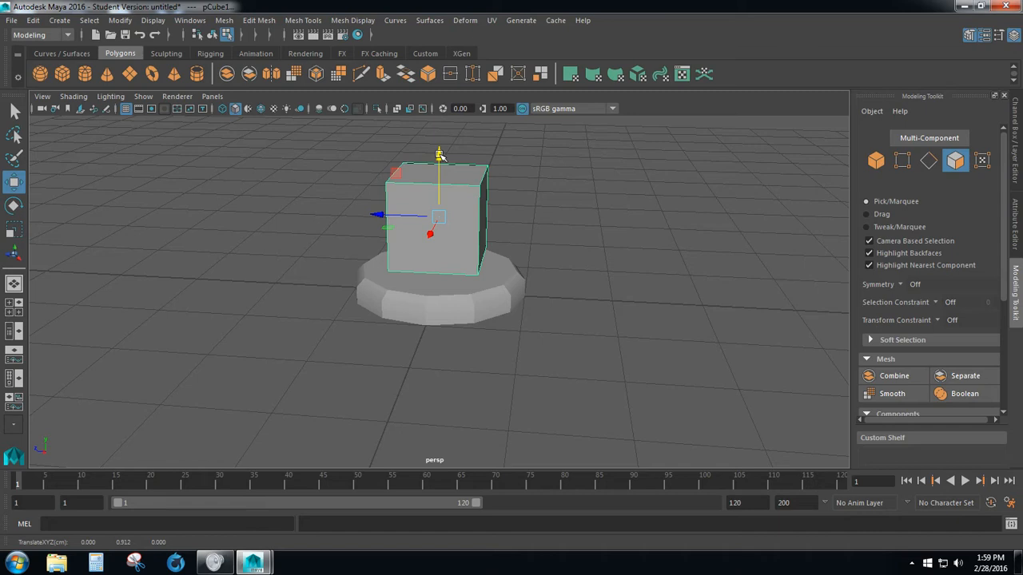
Step: Flatten the cube vertically into a thin slab and lower it onto the base disc at about Y 0.345
key(r)
drag(437, 157, 436, 213)
scroll(501, 205, up, 2)
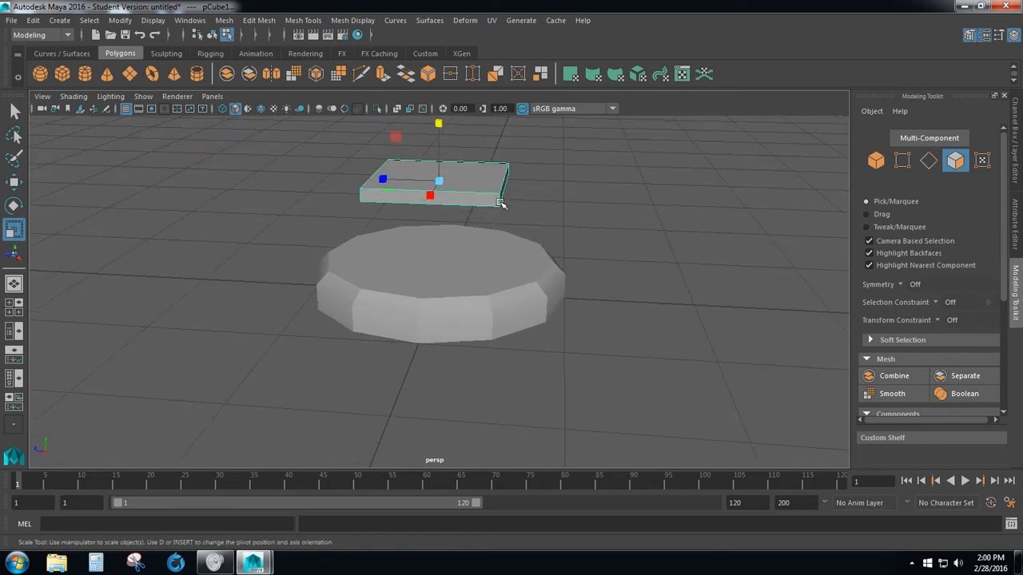
alt+drag(500, 204, 493, 227)
key(w)
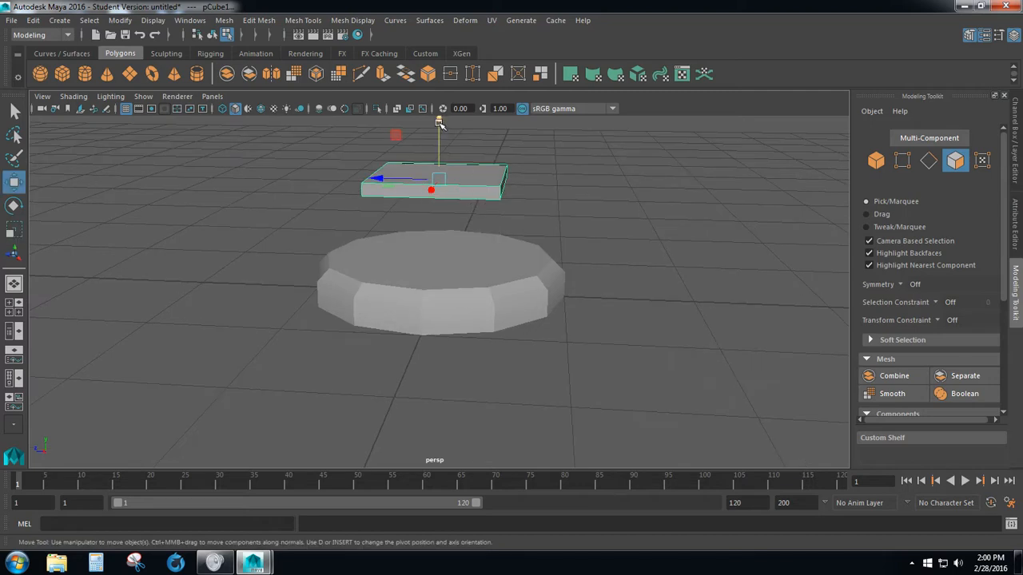
drag(438, 120, 444, 193)
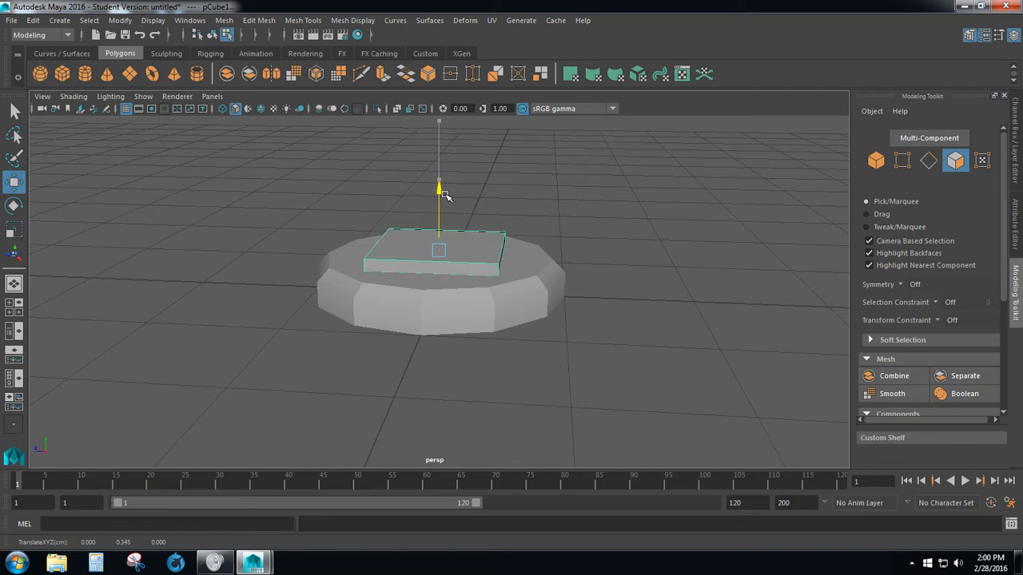
click(520, 200)
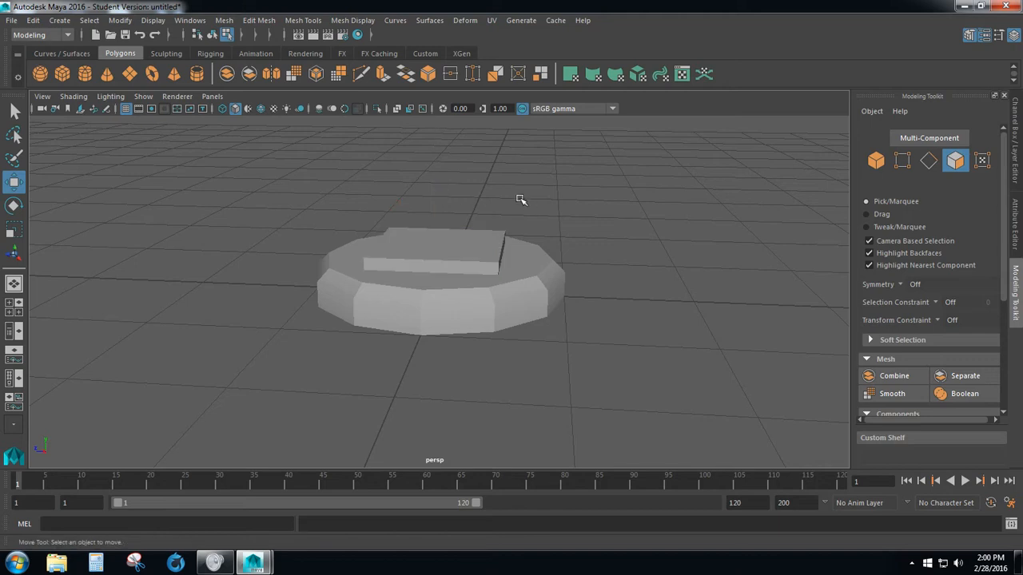
Step: Return the slab to Object Mode and scale it narrower along the X axis into a rectangle
alt+drag(521, 200, 521, 250)
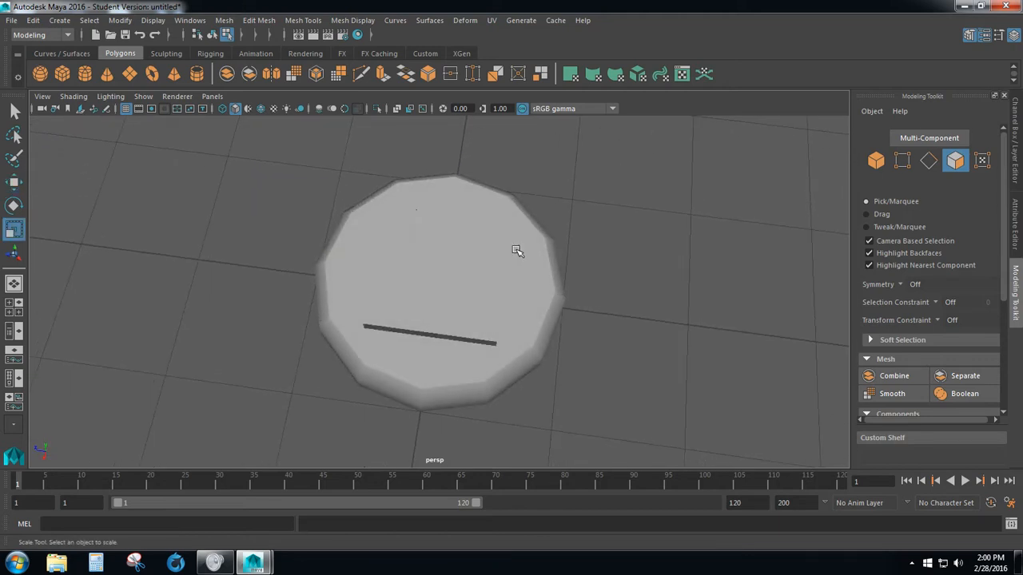
key(r)
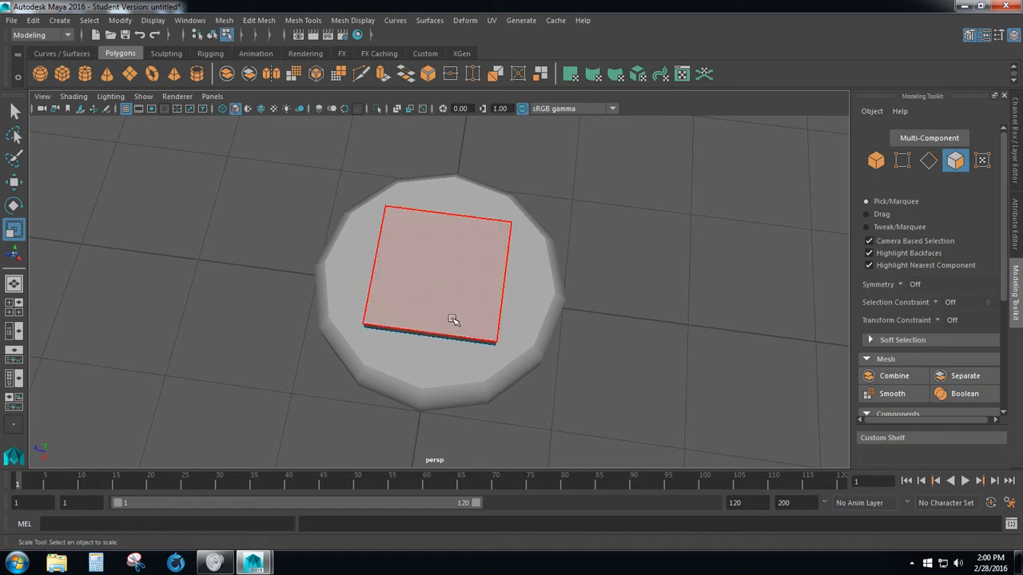
right_click(436, 271)
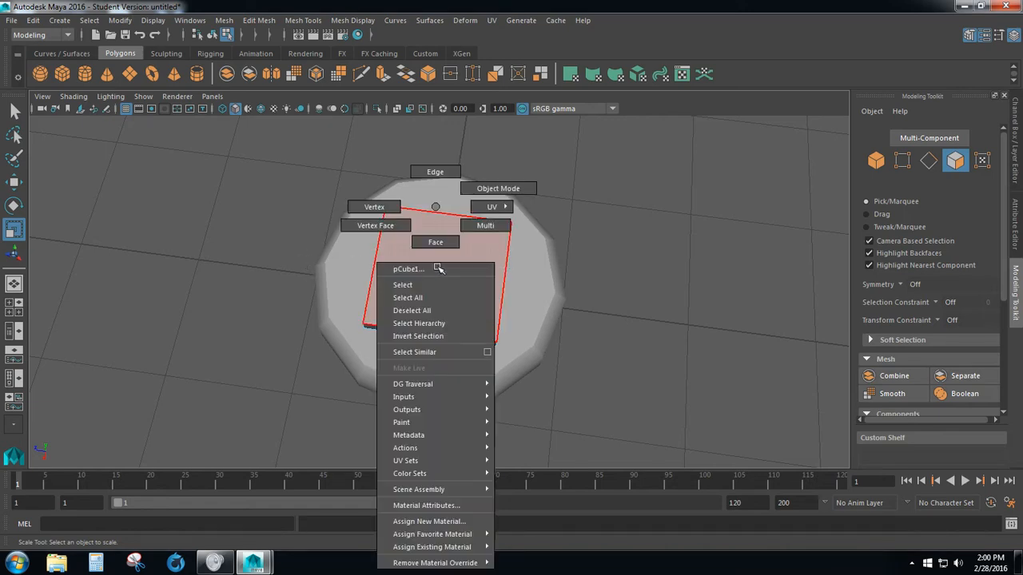
click(468, 188)
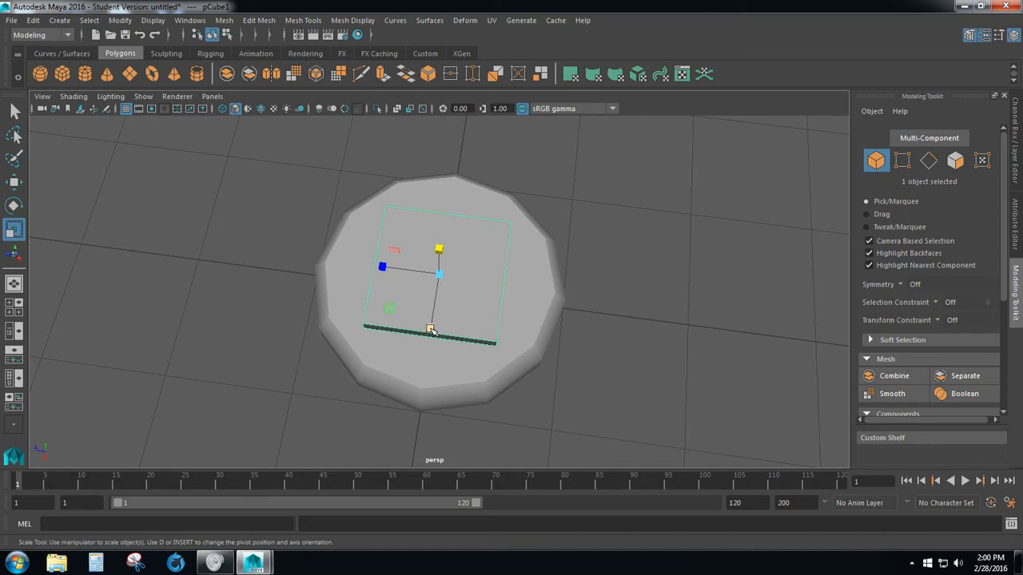
drag(430, 329, 447, 312)
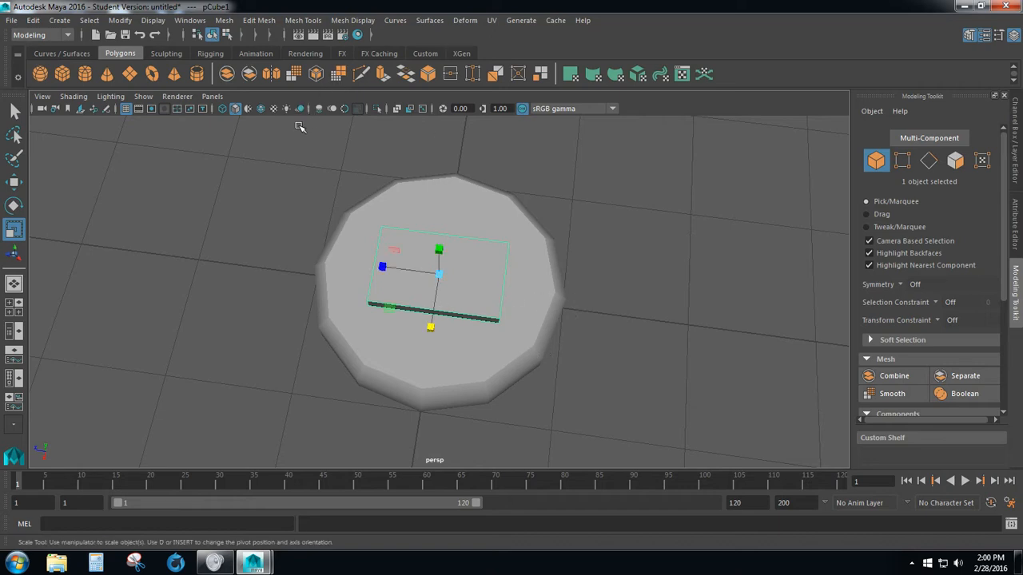
Step: Insert two evenly spaced edge loops across the slab's length using the Insert Edge Loop tool set to multiple loops
click(14, 112)
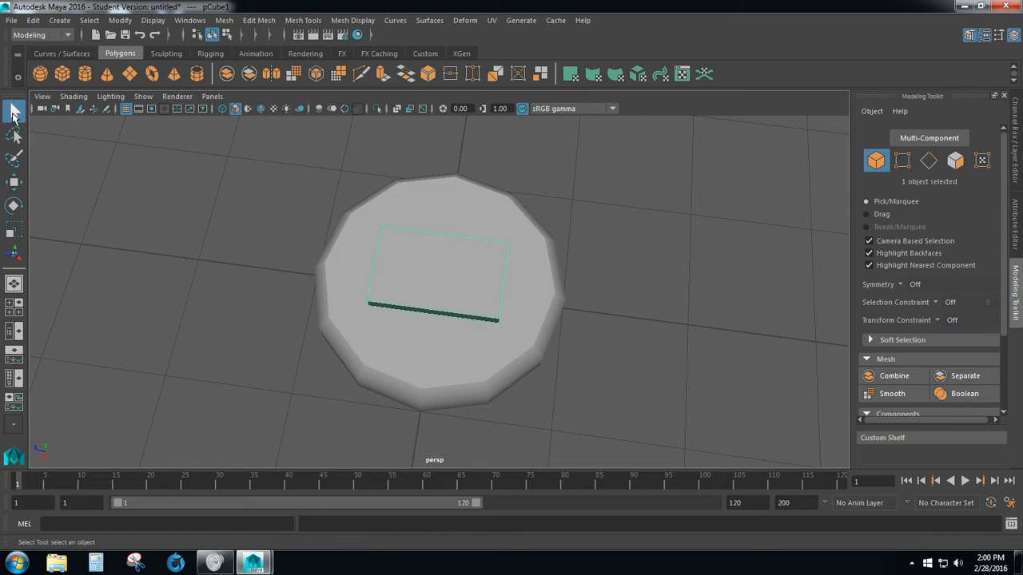
right_drag(475, 274, 482, 171)
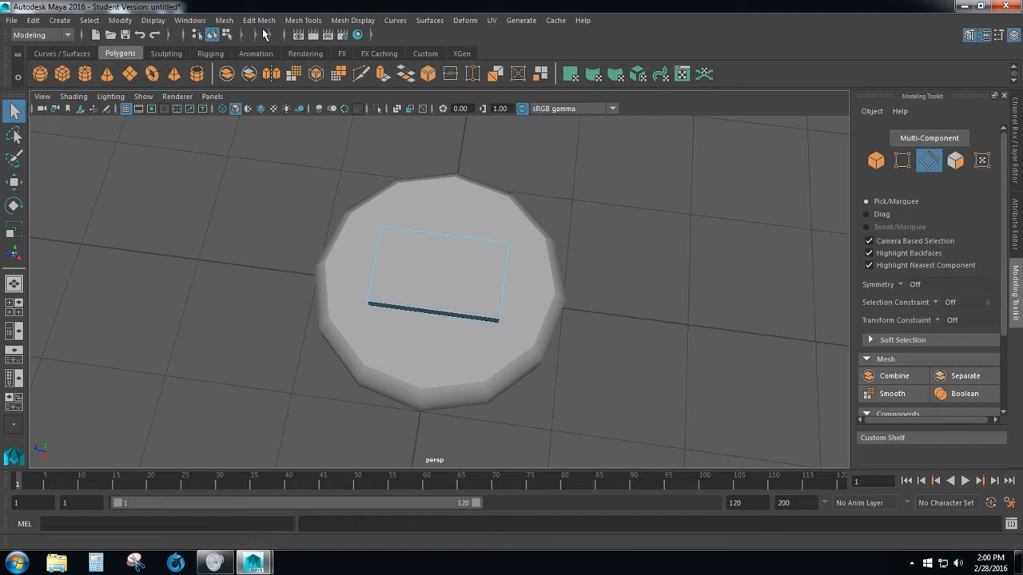
click(307, 22)
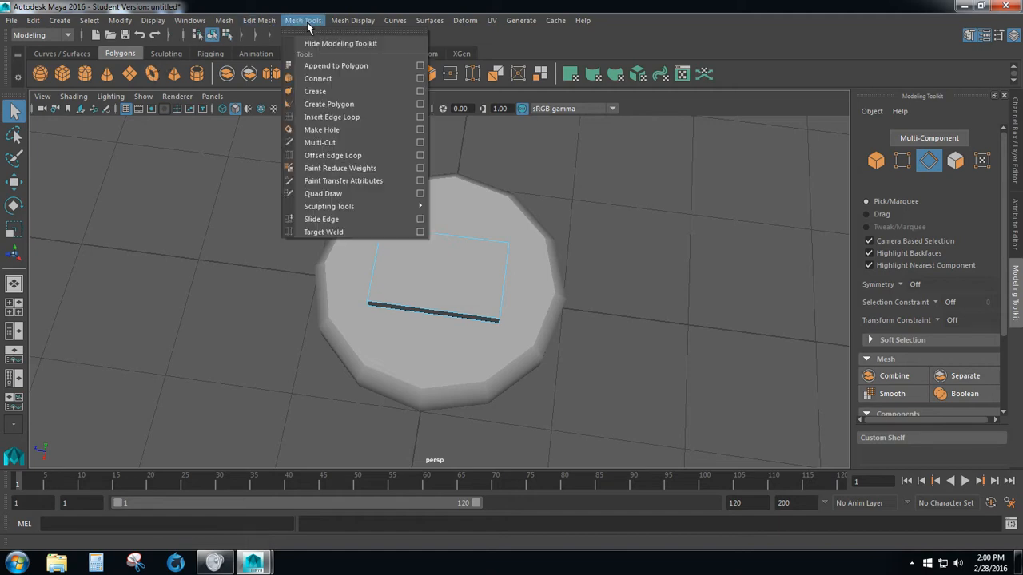
click(420, 117)
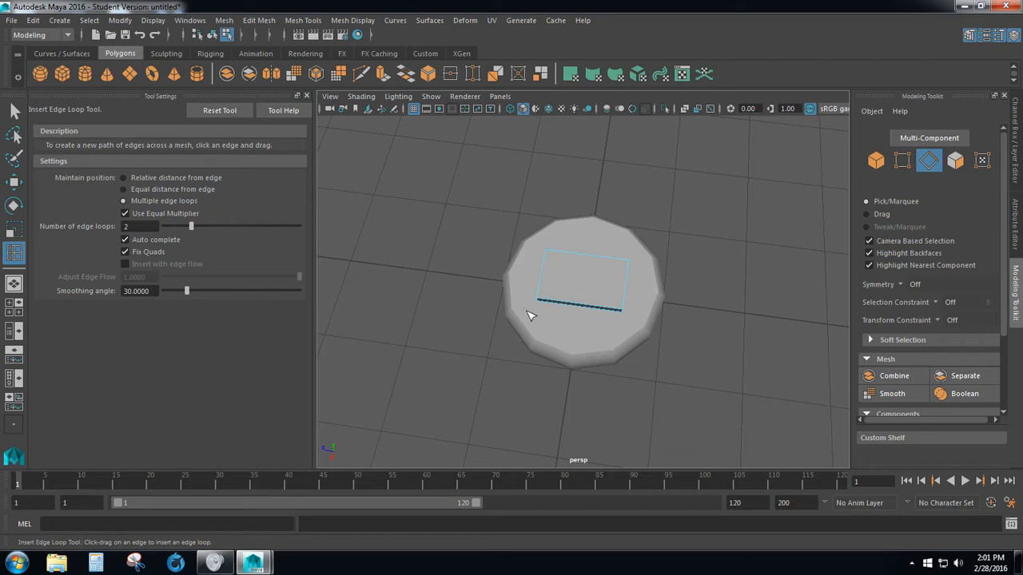
scroll(665, 347, up, 2)
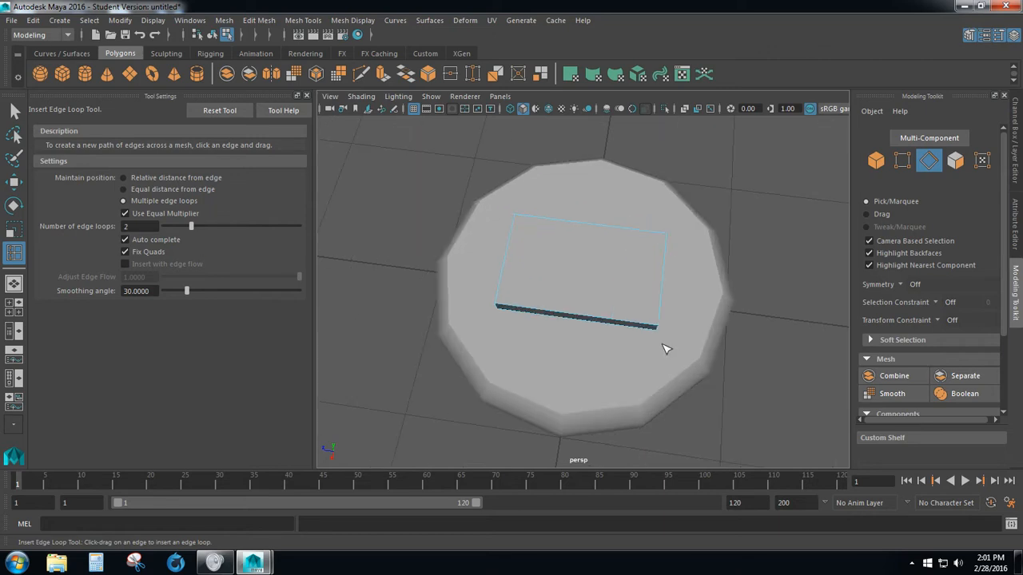
click(608, 322)
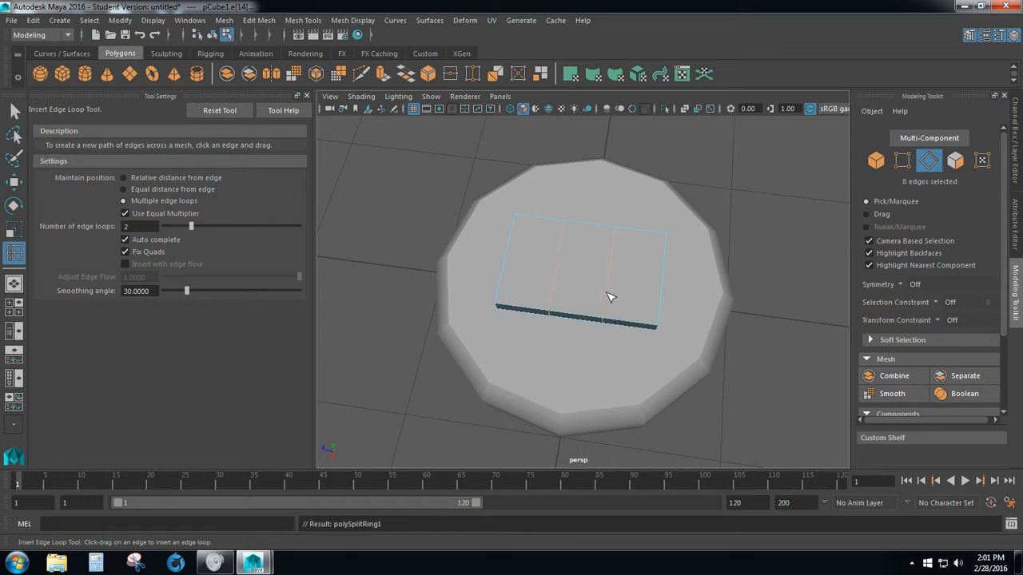
Step: Scale the two new edge loops apart along Z by about 2.36 so they sit near the slab's short ends
key(r)
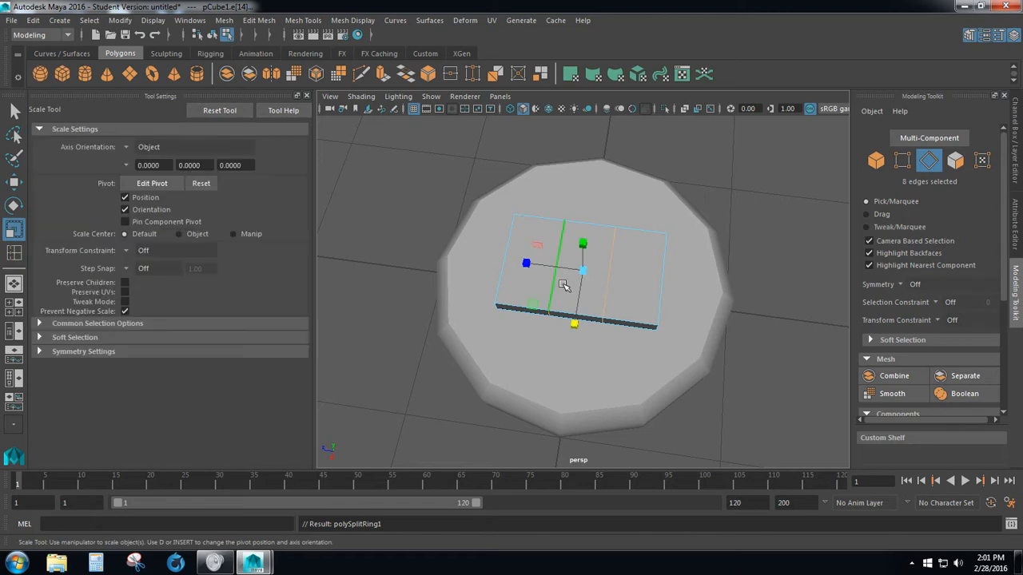
drag(527, 263, 450, 254)
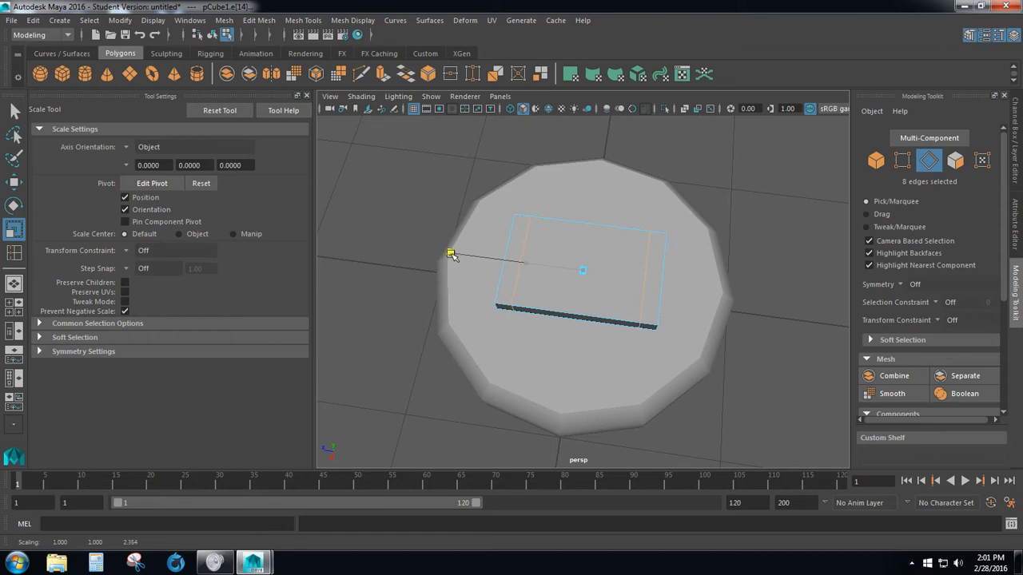
drag(451, 254, 452, 254)
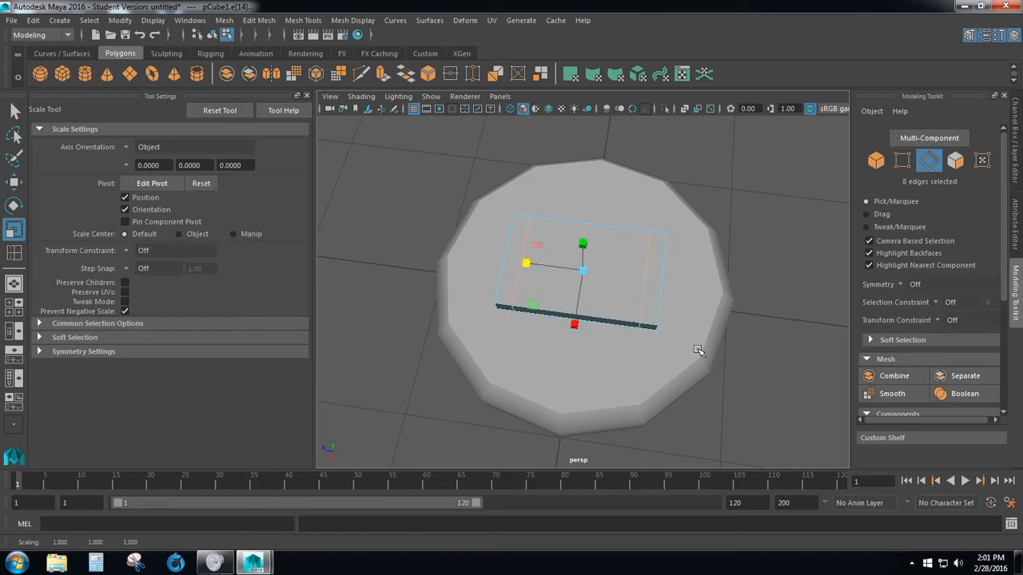
alt+drag(696, 349, 699, 320)
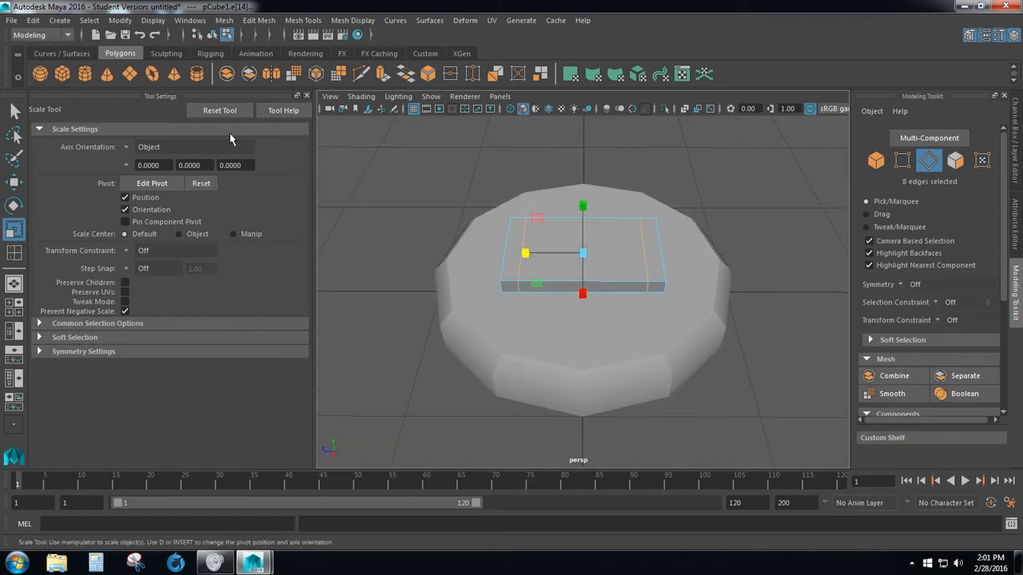
click(307, 95)
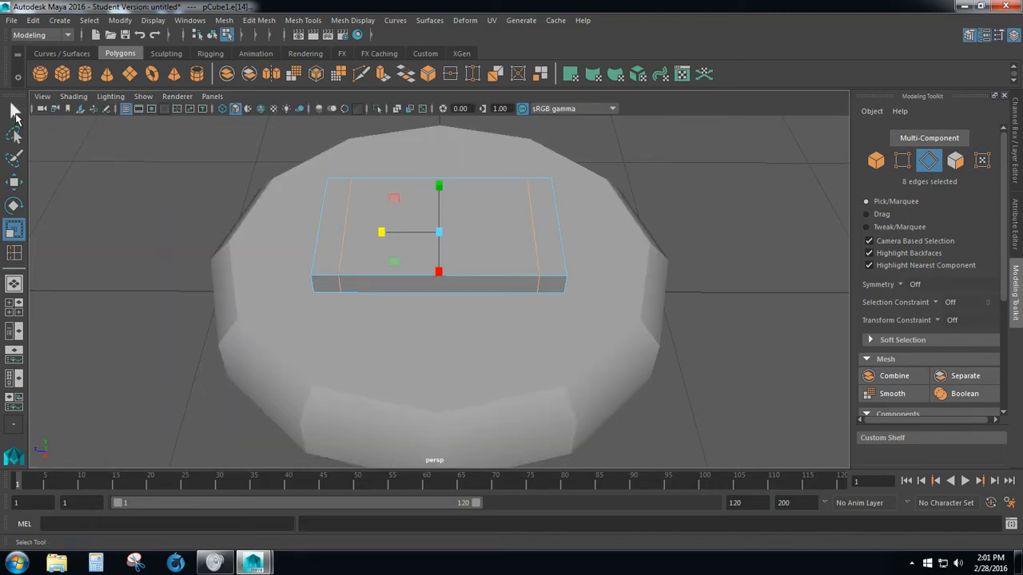
Step: Extrude the two narrow top faces at the slab's ends upward about 0.593 to form the bracket's uprights
click(14, 113)
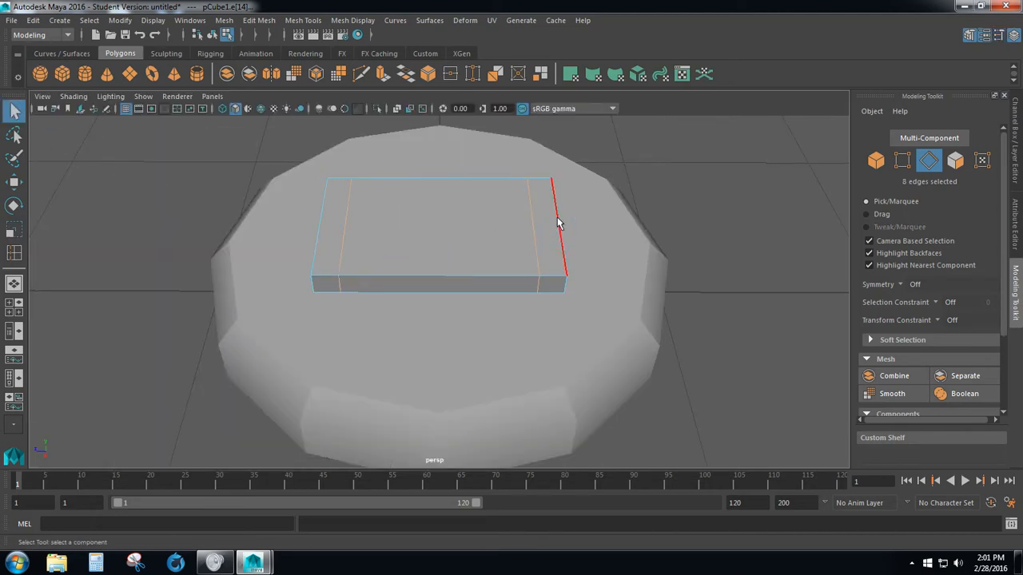
right_drag(406, 207, 407, 244)
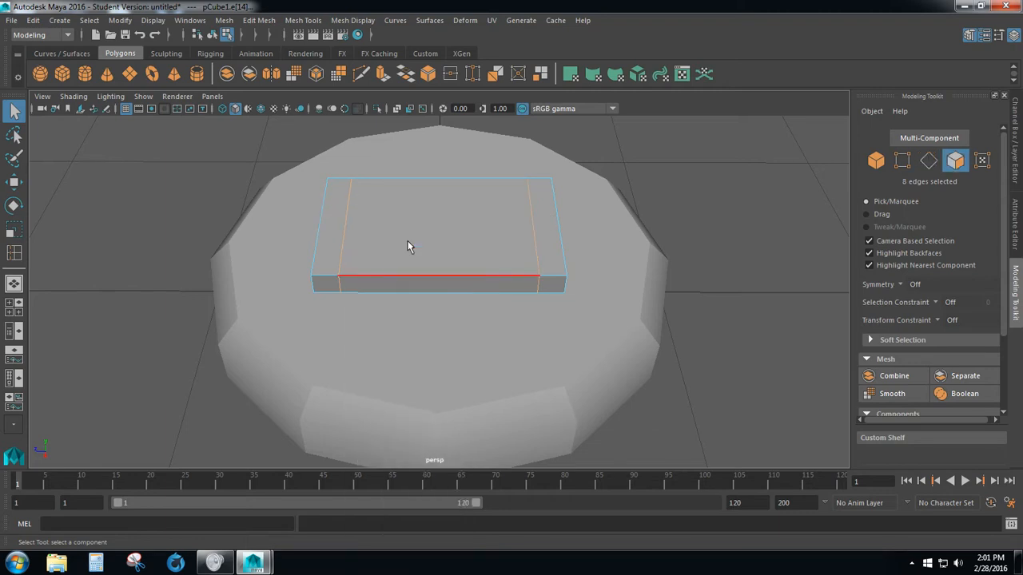
click(541, 222)
shift+click(334, 218)
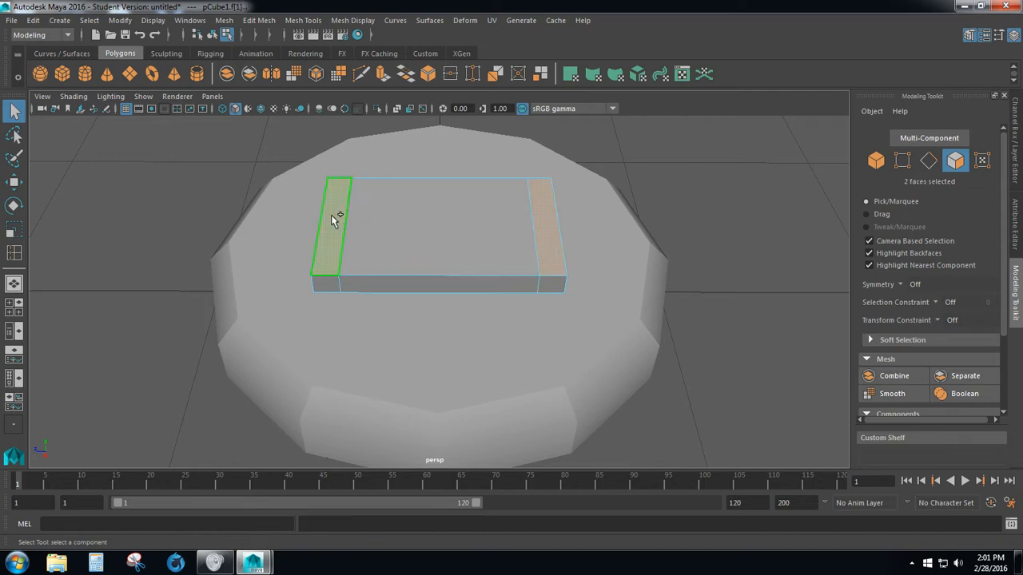
alt+drag(612, 287, 518, 286)
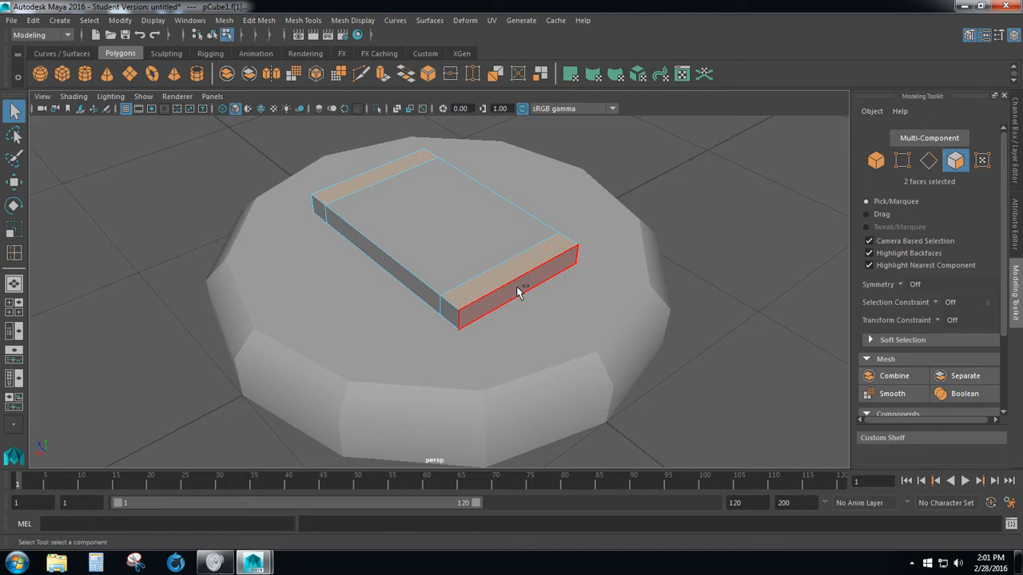
key(ctrl+e)
scroll(381, 225, down, 2)
scroll(380, 225, down, 3)
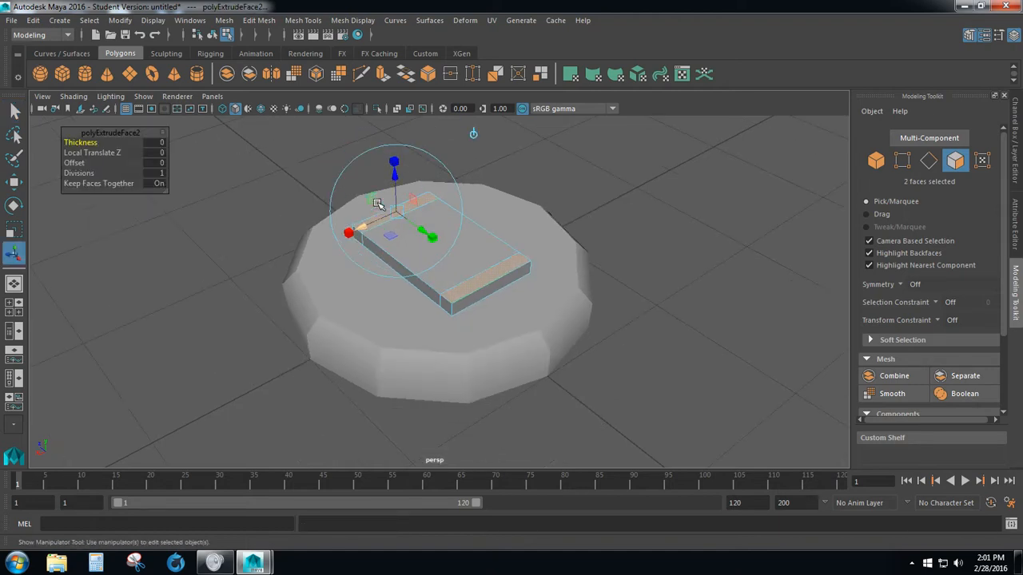
drag(403, 191, 389, 218)
scroll(390, 218, down, 2)
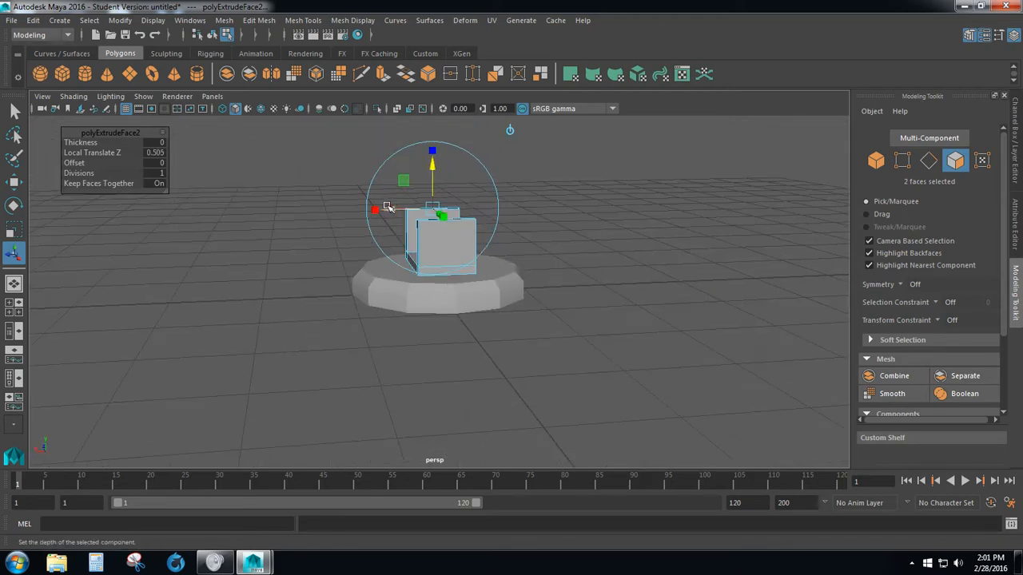
drag(430, 166, 437, 157)
alt+drag(362, 300, 448, 318)
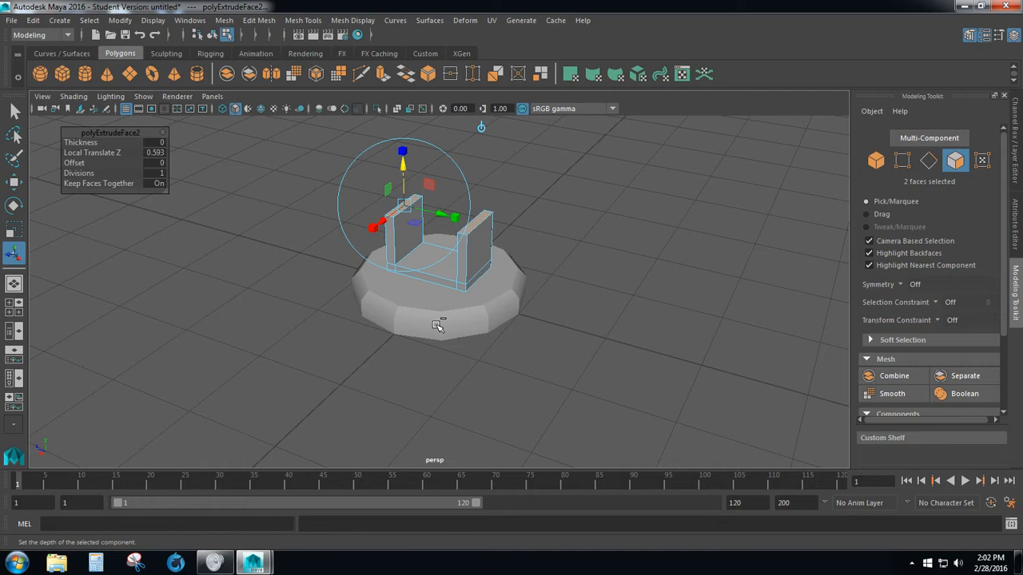
Step: Extrude both uprights' top faces up another 0.07 or so and scale them along X to about 0.88
key(ctrl+e)
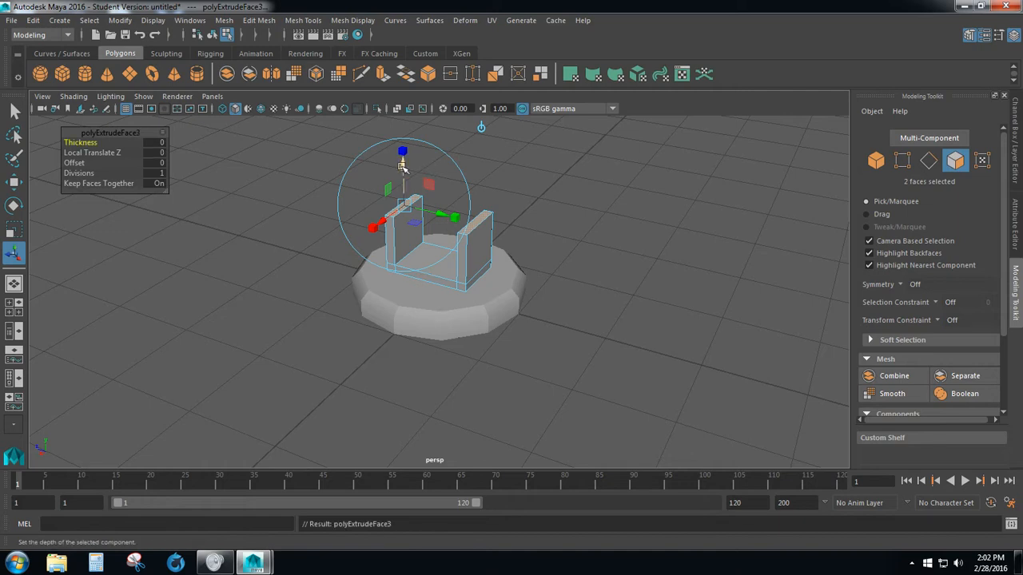
drag(402, 165, 403, 159)
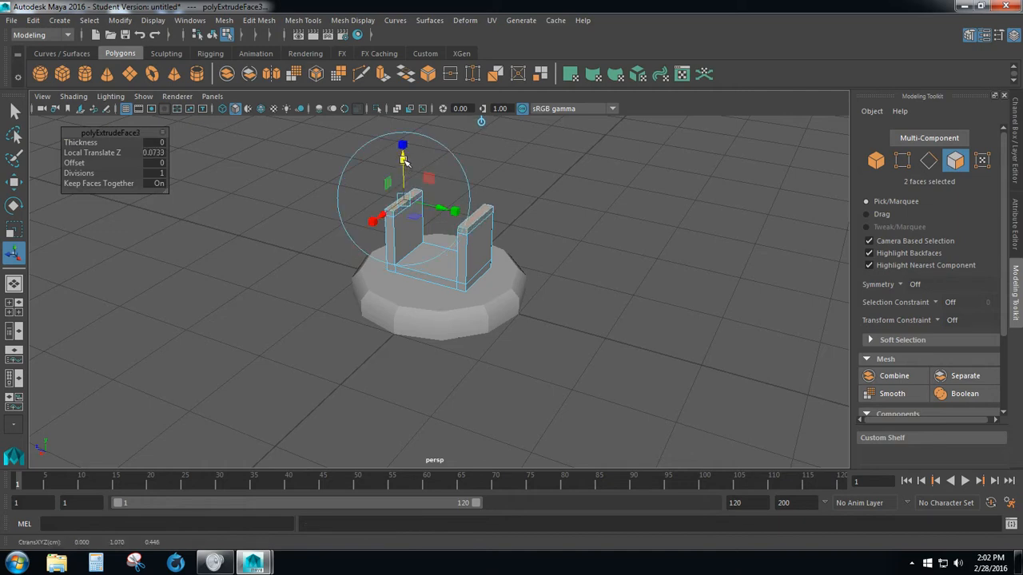
alt+drag(539, 300, 441, 294)
key(r)
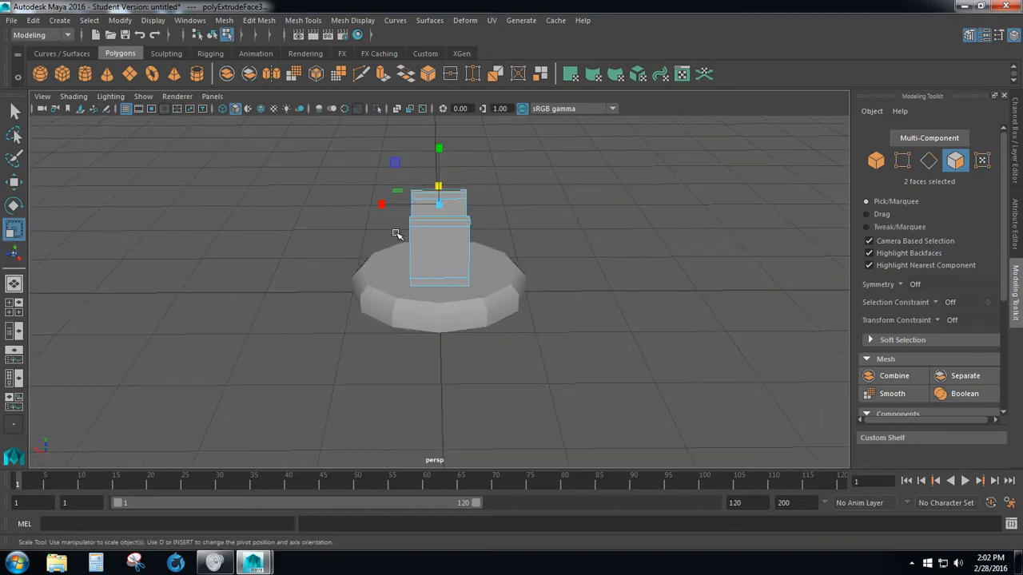
drag(380, 203, 380, 204)
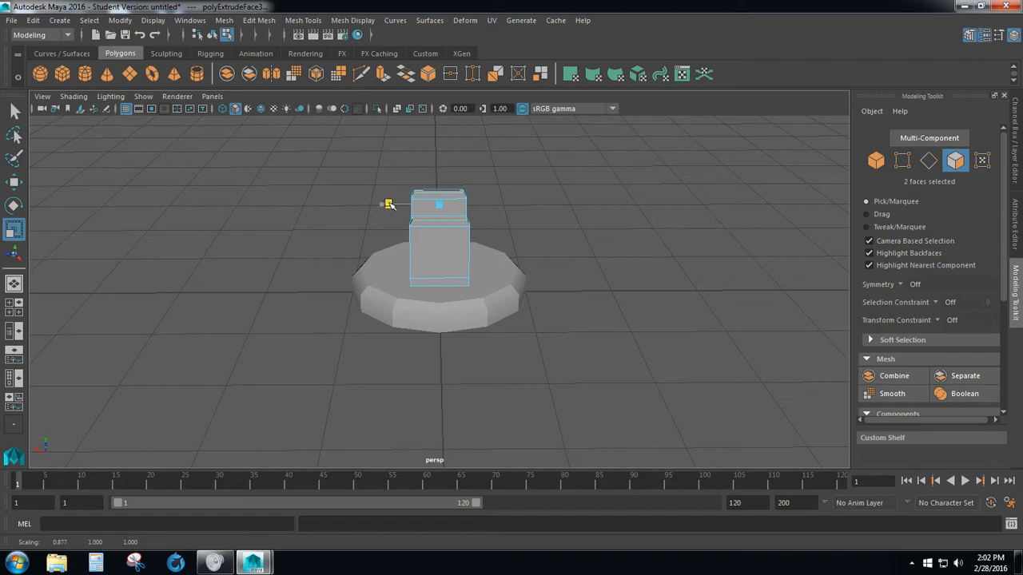
drag(389, 204, 390, 205)
Step: Extrude the uprights' top faces about 0.037 more and scale them narrower along X to round off the tips
key(ctrl+e)
drag(438, 153, 438, 149)
scroll(438, 150, up, 3)
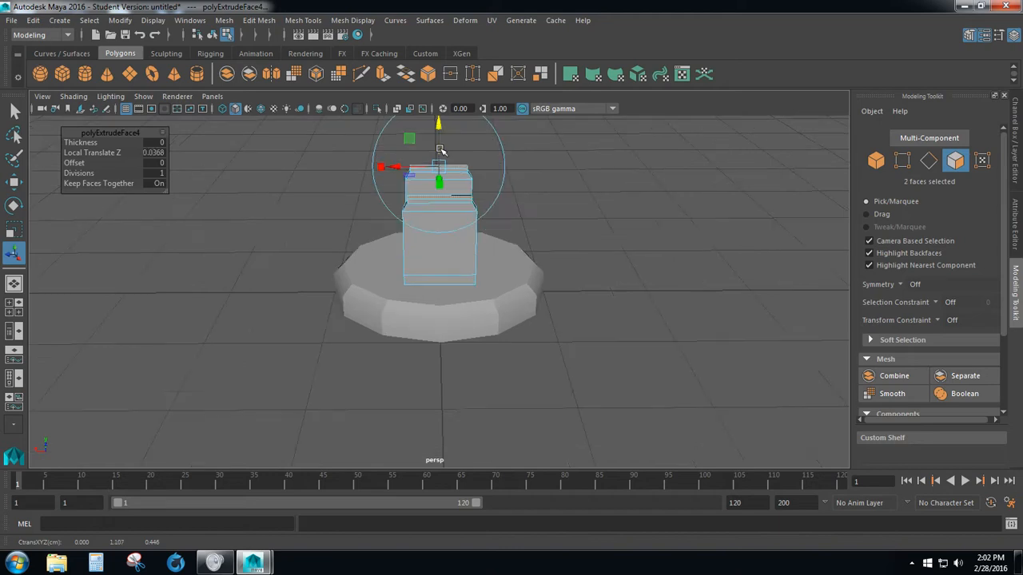
mouse_move(492, 245)
alt+mouse_down()
mouse_move(493, 265)
mouse_move(487, 243)
alt+mouse_up()
alt+middle_drag(510, 209, 510, 290)
scroll(513, 287, up, 2)
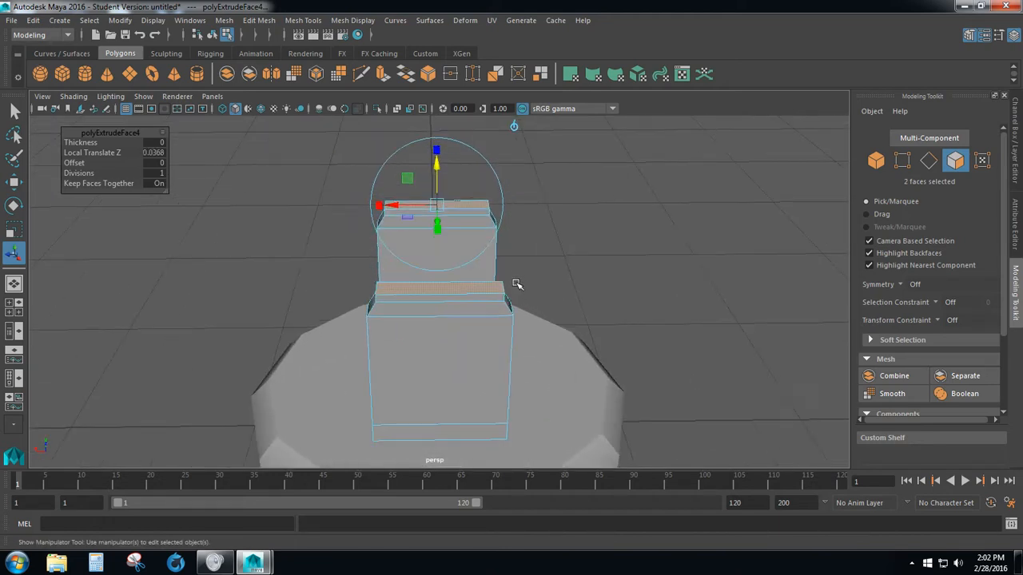
key(r)
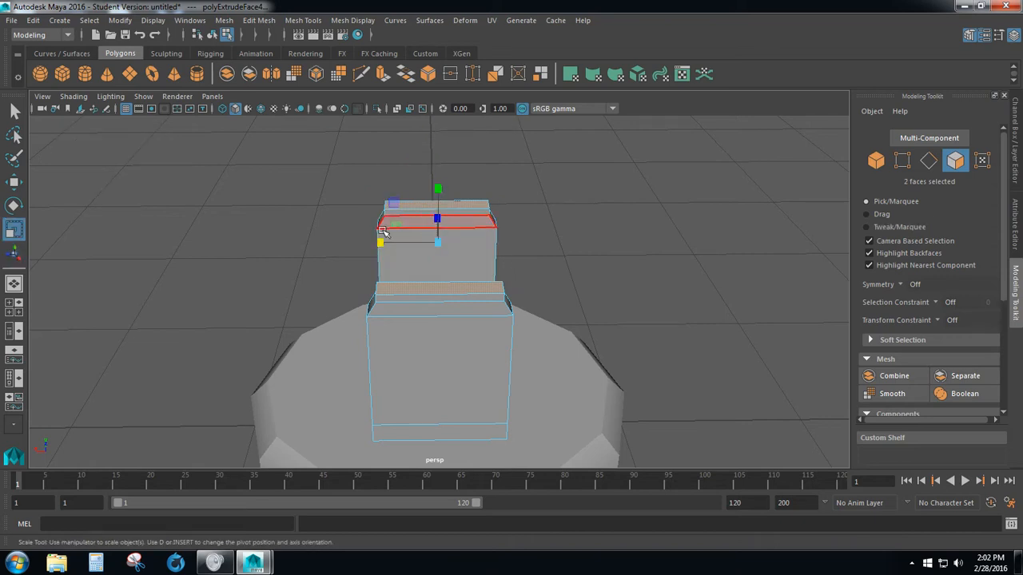
drag(379, 242, 395, 242)
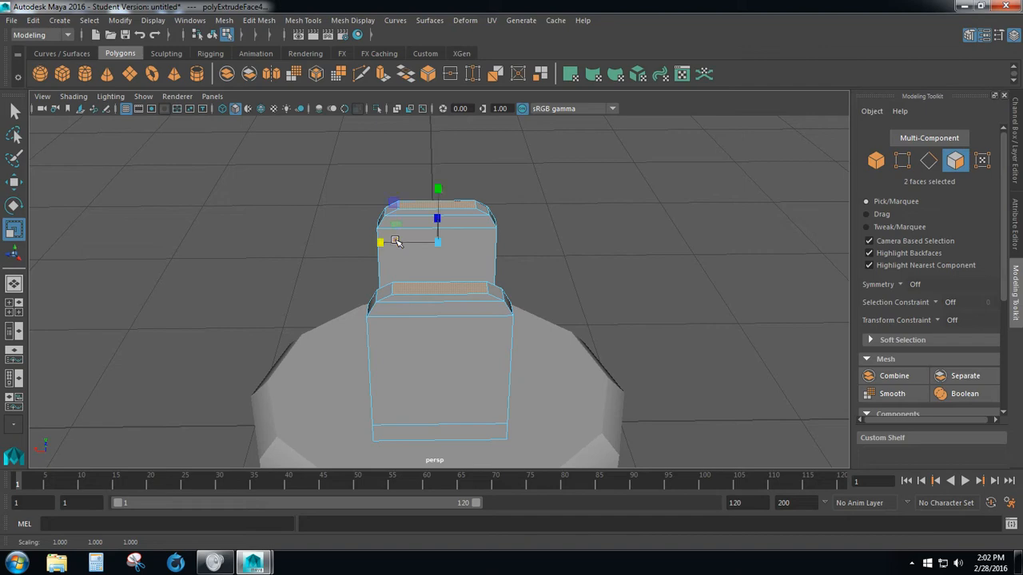
click(309, 270)
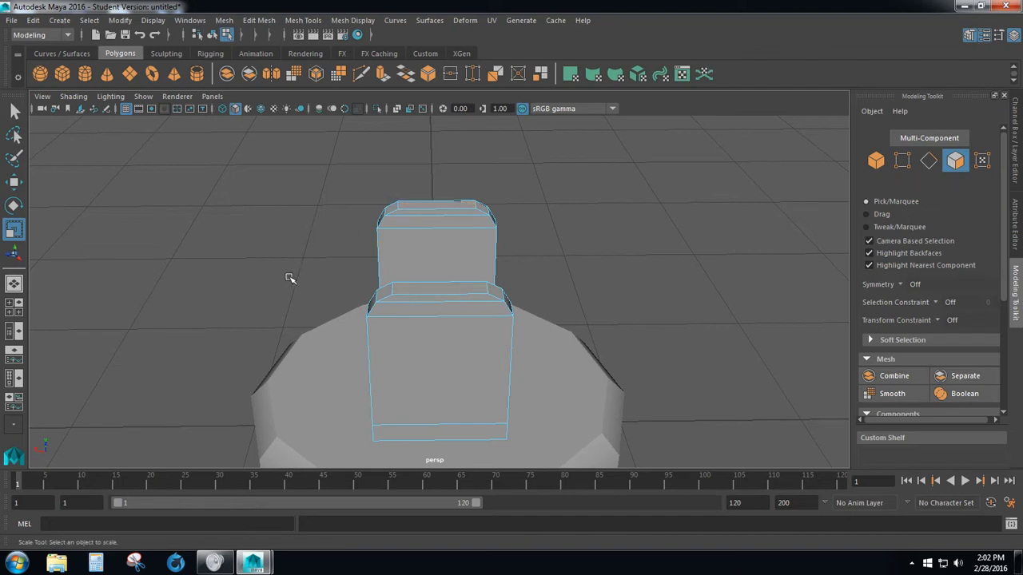
Step: Create a default polygon cylinder and set its axis subdivisions to 10
alt+drag(274, 325, 429, 309)
alt+drag(578, 297, 554, 292)
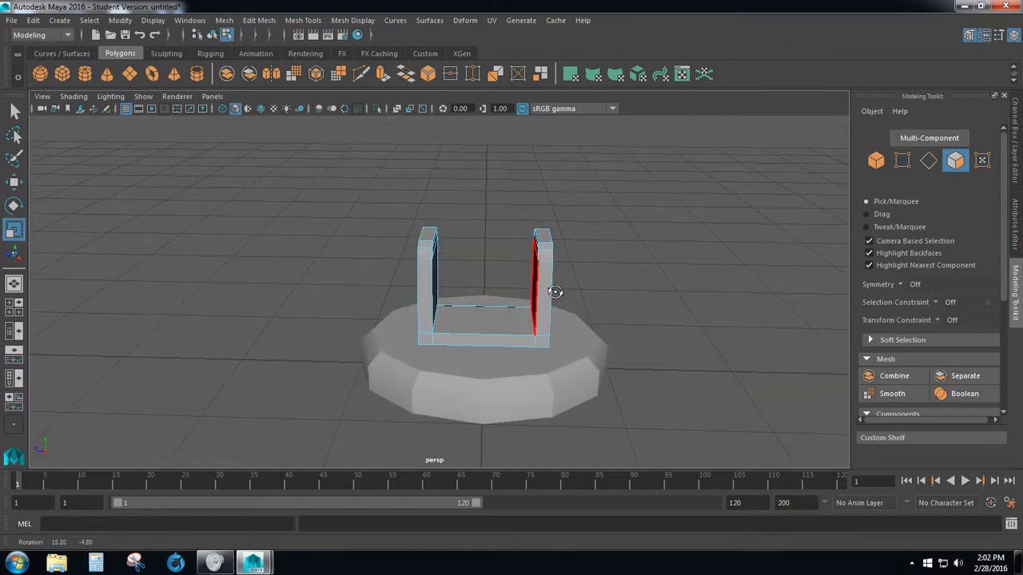
scroll(602, 287, down, 2)
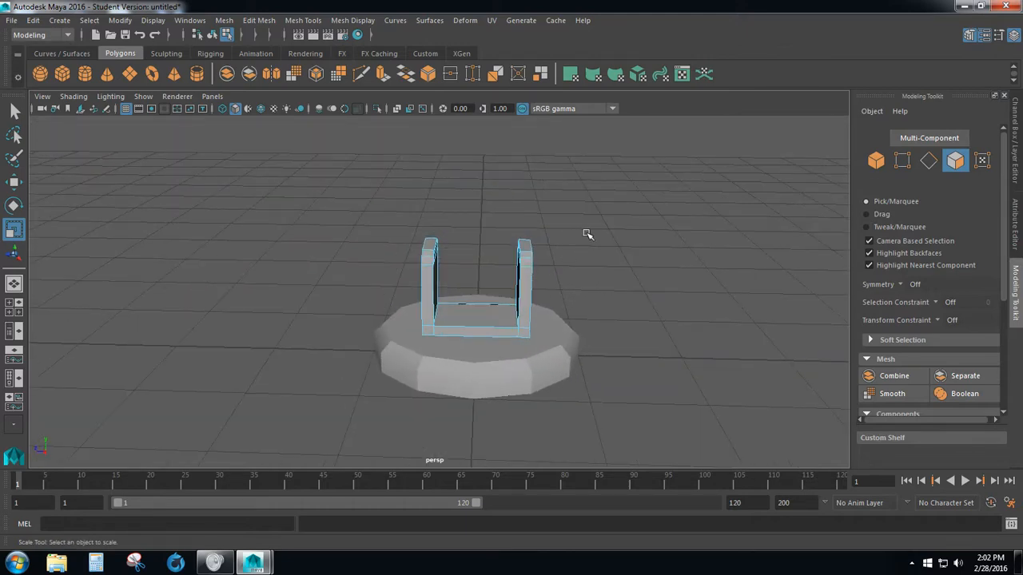
click(86, 76)
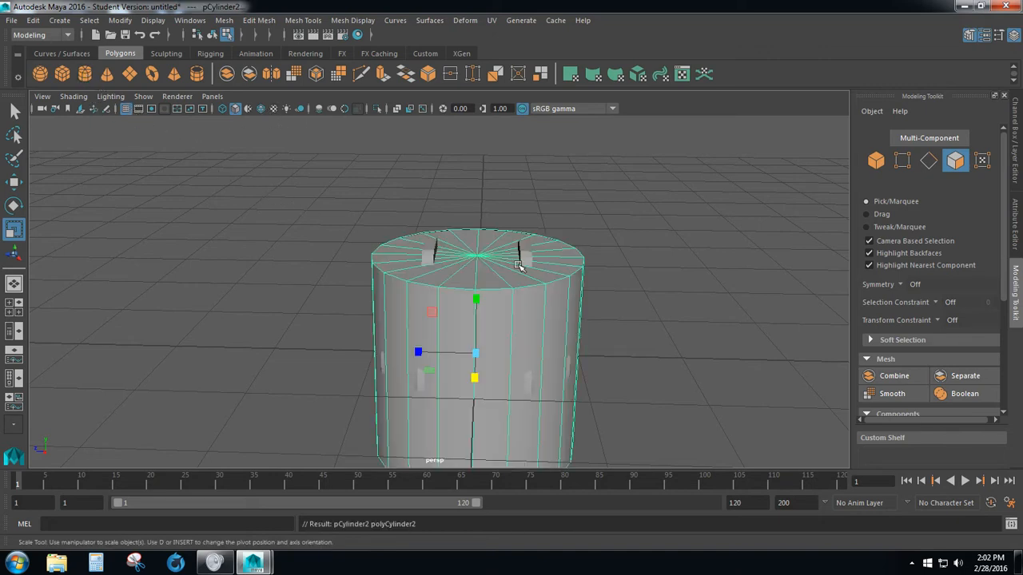
click(1005, 95)
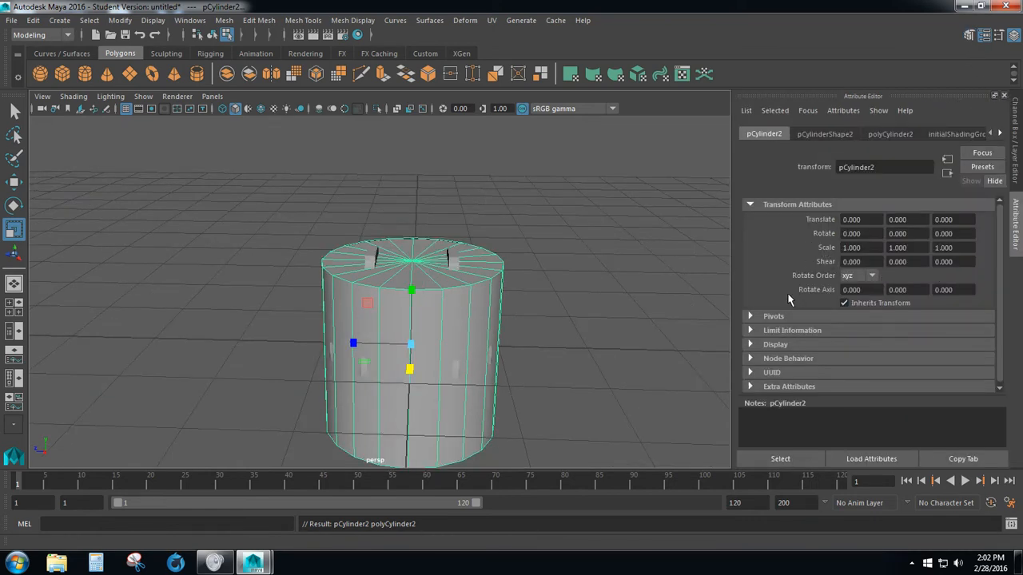
click(829, 133)
click(892, 133)
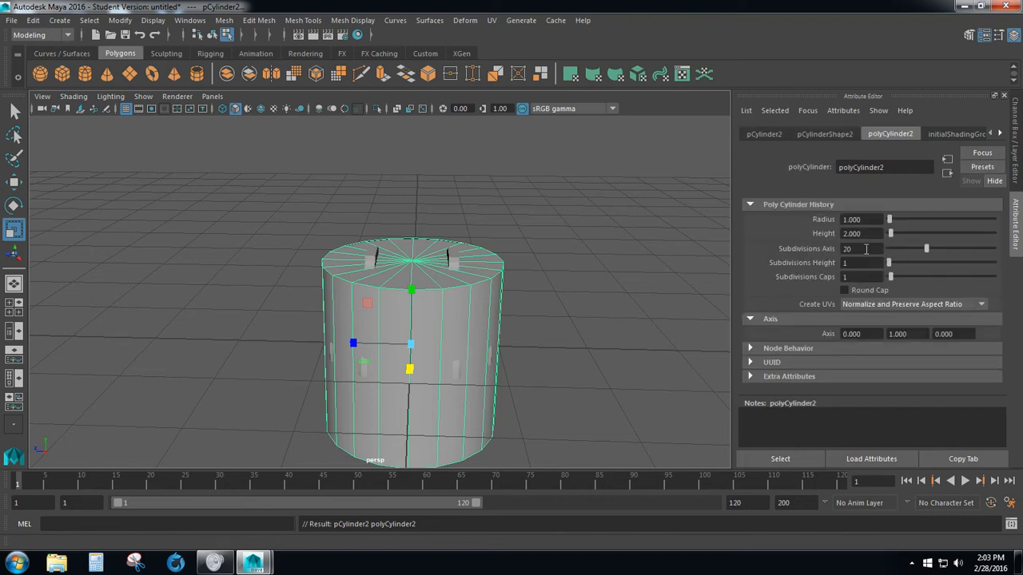
text(10)
key(Return)
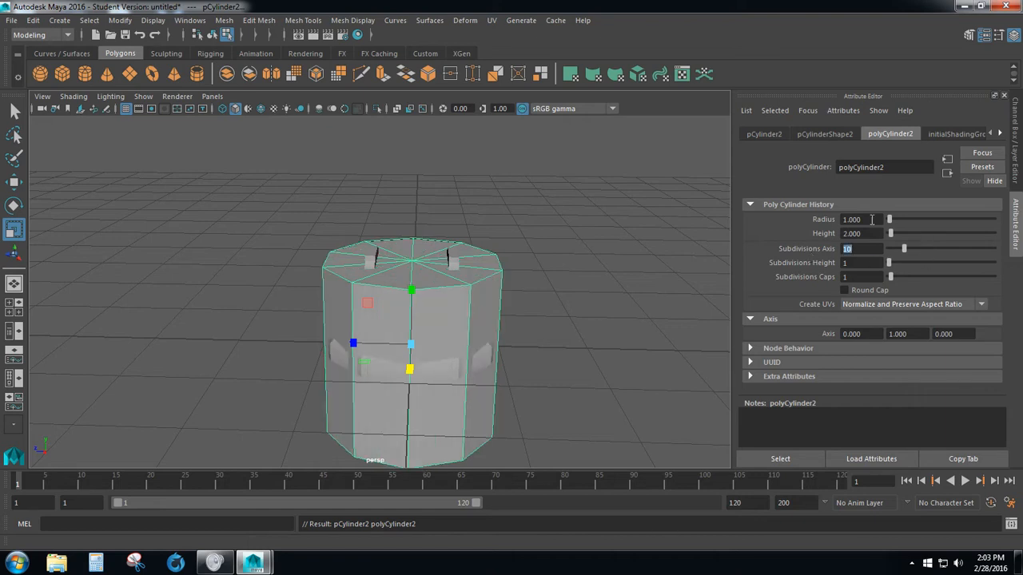
Step: Set the new cylinder's radius to 0.2 and bring up its transform attributes
double_click(873, 218)
text(.2)
key(Return)
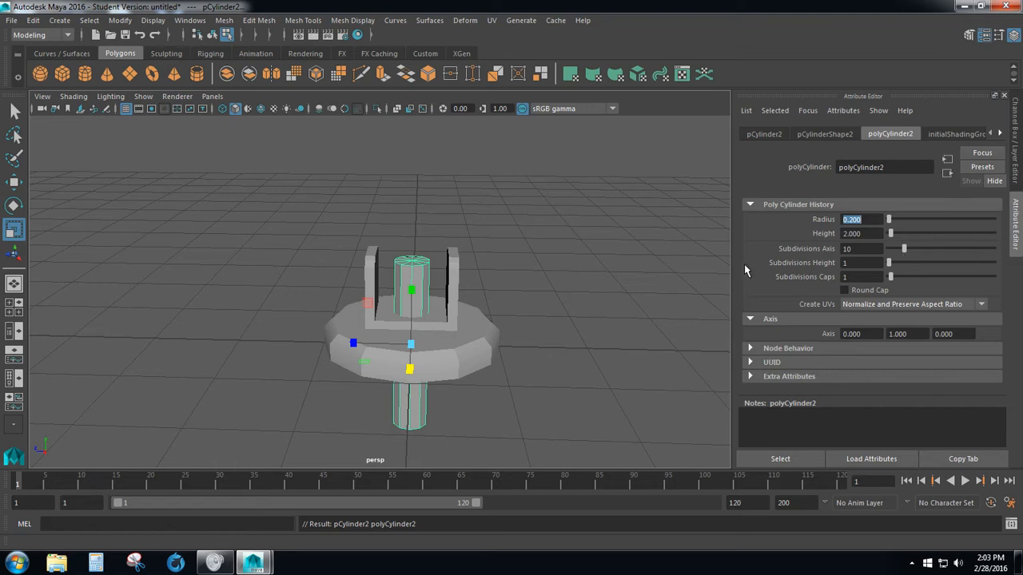
click(826, 135)
click(766, 136)
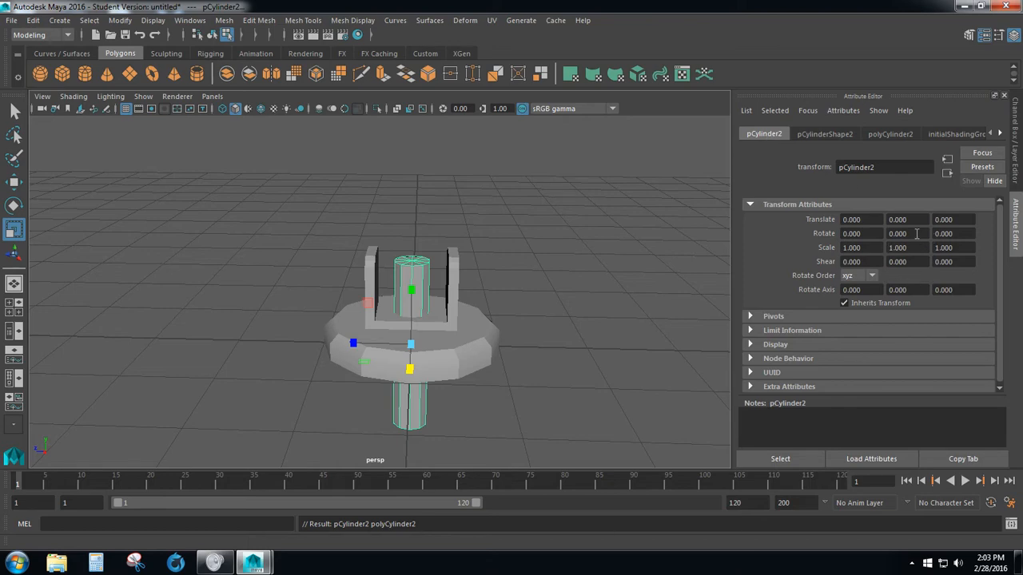
Step: Rotate the new cylinder 90 degrees about X and raise it between the uprights to a Y translation of about 0.76
mouse_move(548, 269)
alt+mouse_down()
mouse_move(557, 280)
mouse_move(416, 283)
mouse_move(559, 269)
alt+mouse_up()
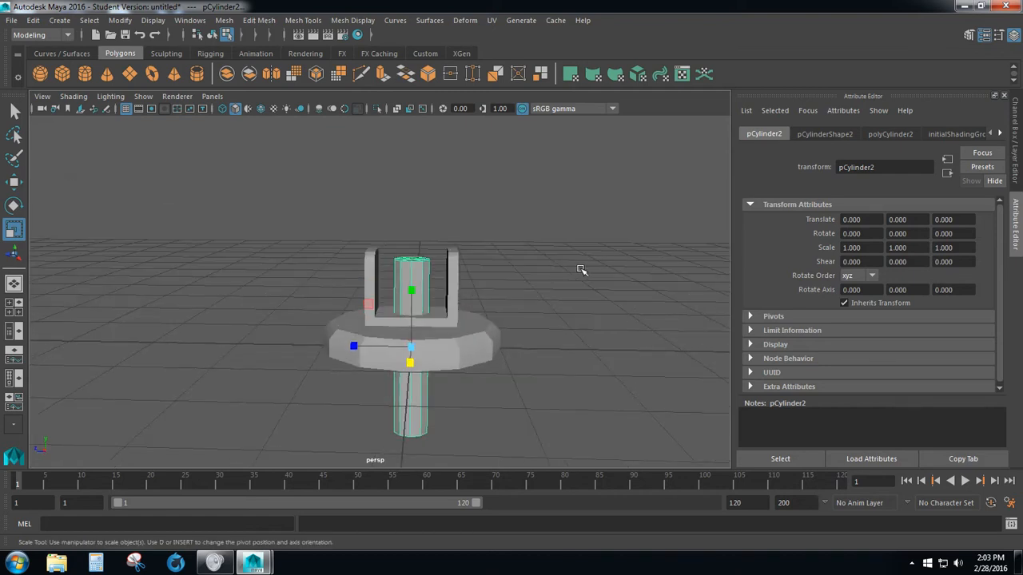
double_click(867, 234)
text(90)
key(Return)
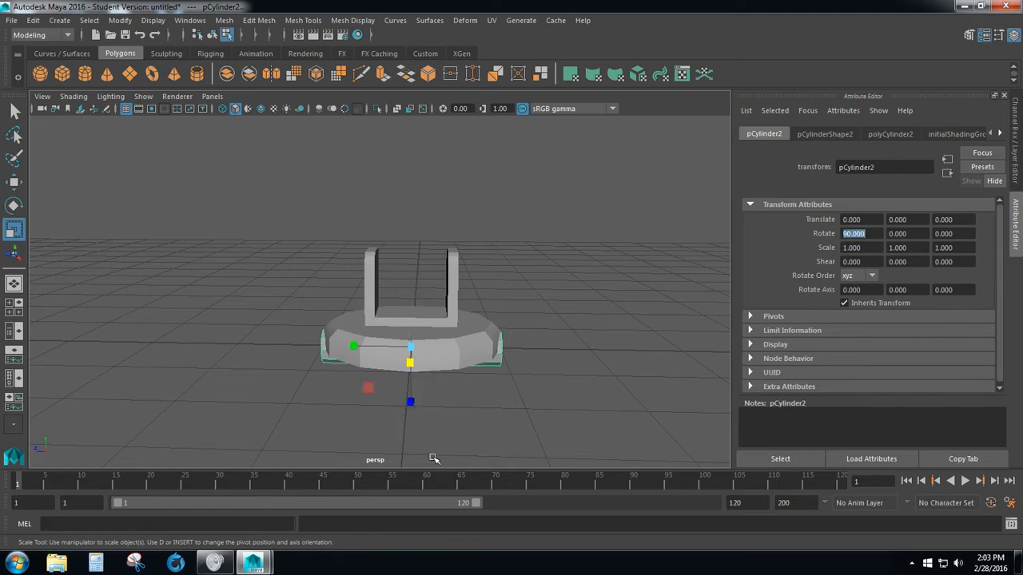
key(w)
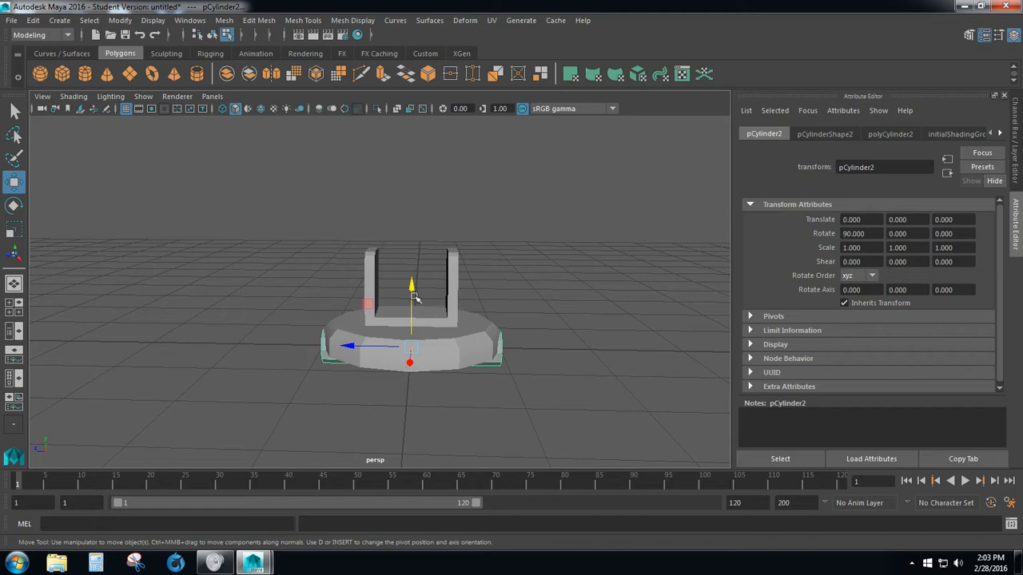
drag(412, 289, 564, 340)
Step: Scale the cylinder along its length to about 0.51 so its ends sit just outside the bracket's uprights
key(r)
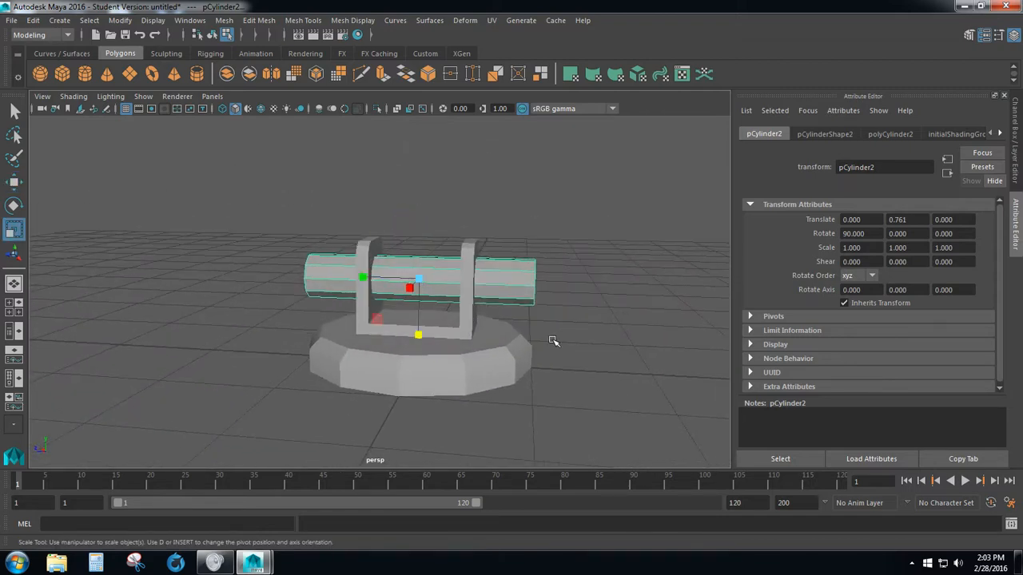
drag(364, 277, 418, 301)
scroll(423, 283, up, 5)
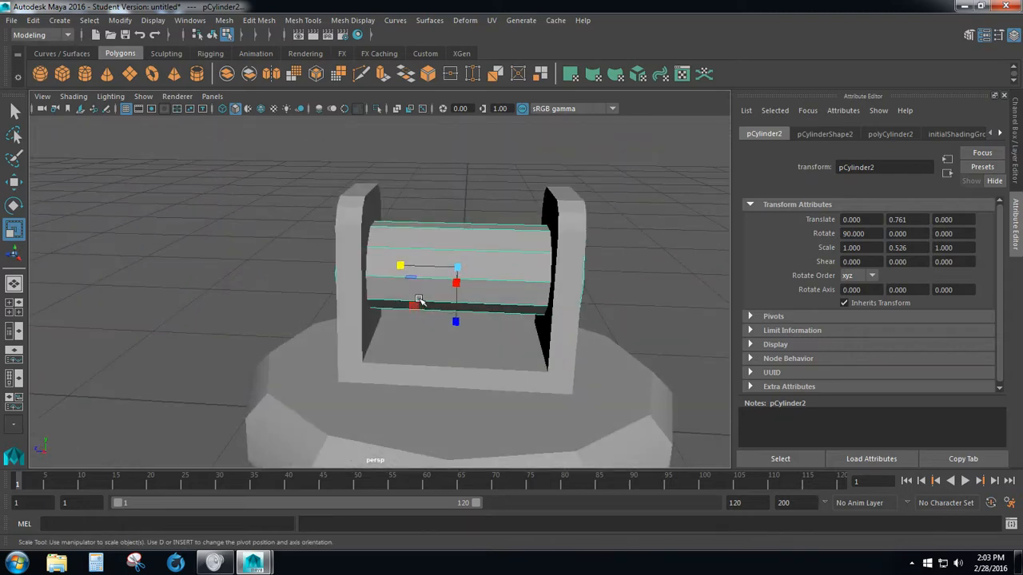
drag(400, 265, 403, 266)
Step: Switch the cylinder to face selection and select all the cap faces at both of its ends
alt+drag(392, 299, 347, 299)
scroll(348, 300, down, 4)
alt+drag(542, 279, 463, 292)
right_click(445, 327)
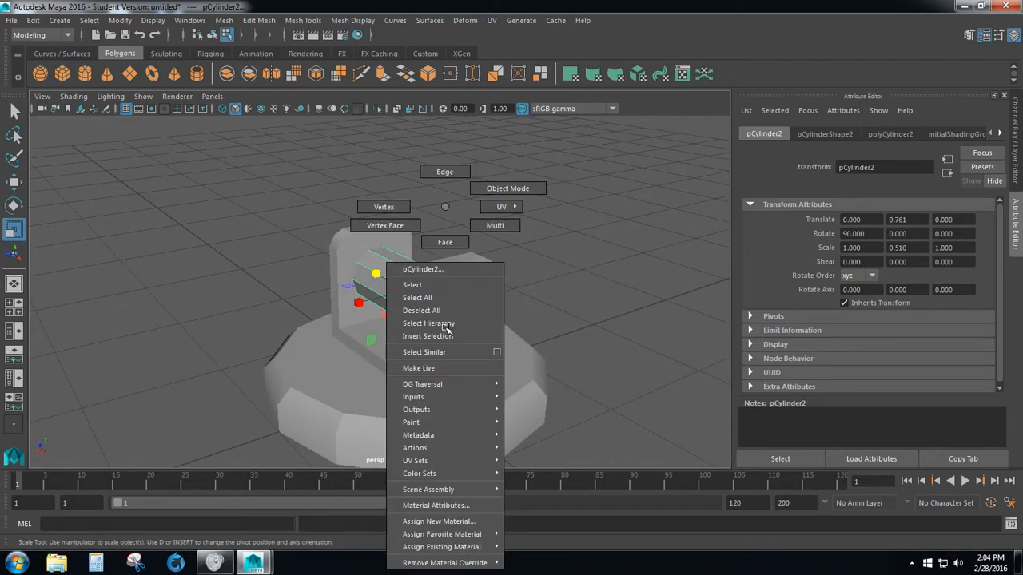
click(448, 243)
scroll(529, 304, up, 3)
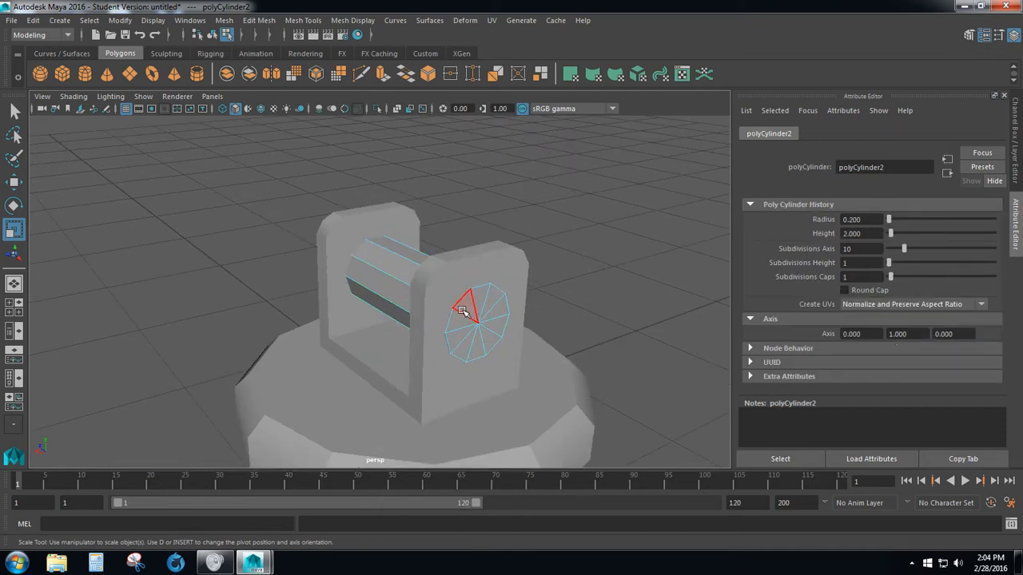
drag(491, 334, 492, 335)
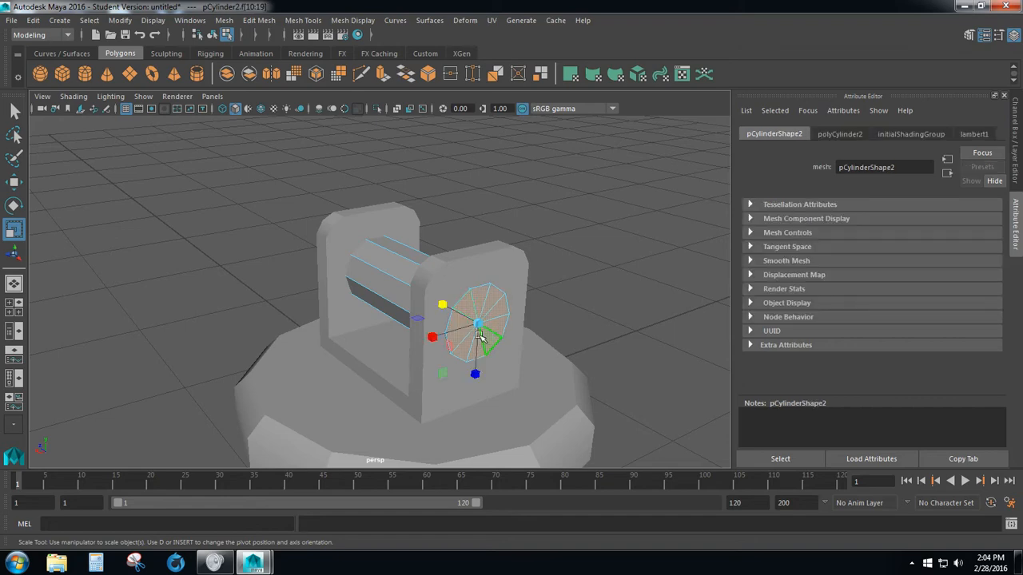
alt+drag(241, 293, 404, 295)
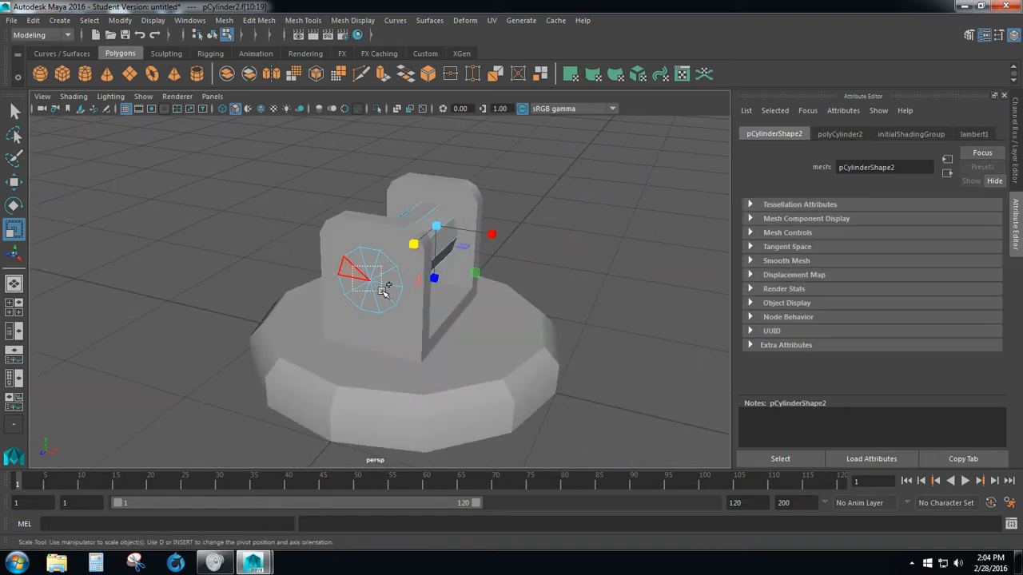
shift+click(369, 282)
alt+drag(537, 247, 351, 242)
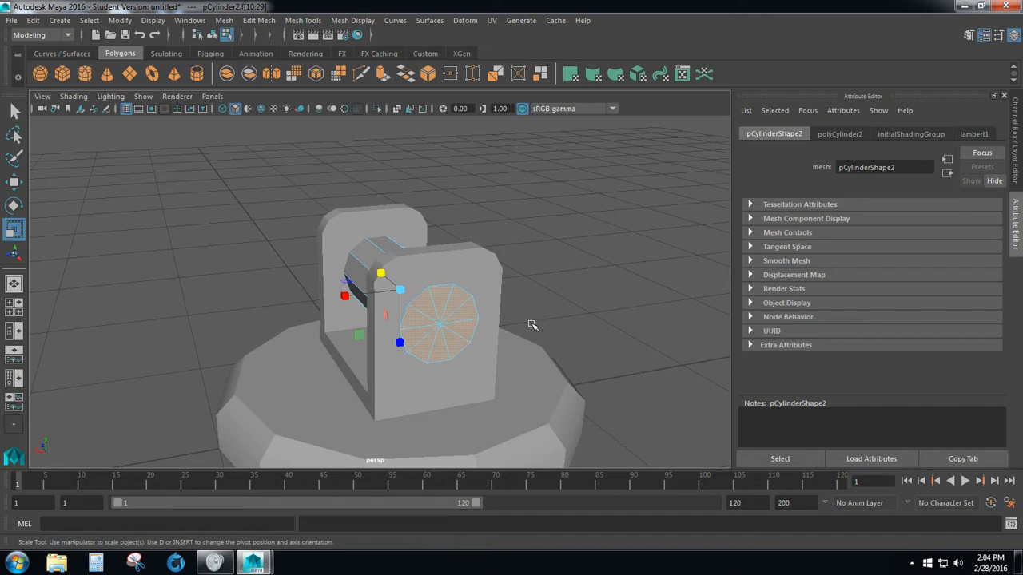
Step: Extrude both end caps in place and scale the new faces up to about 1.47 on X and Z, keeping them flat
alt+drag(531, 325, 515, 362)
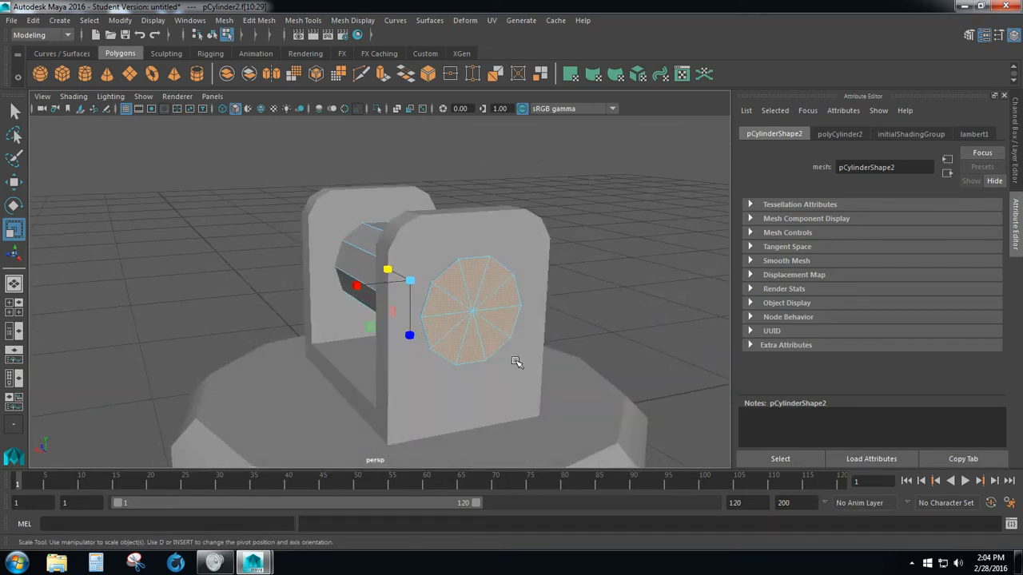
key(ctrl+e)
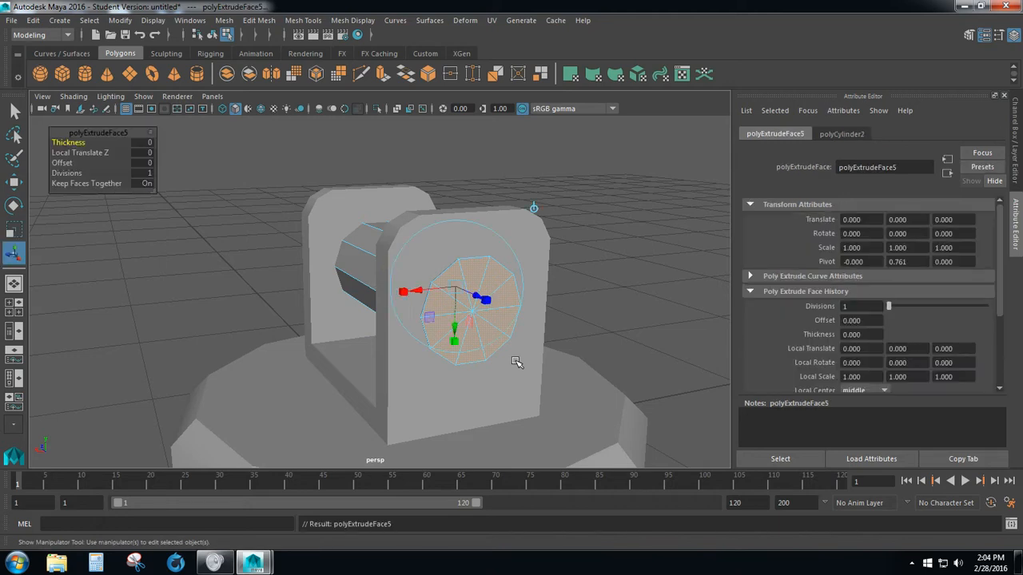
key(r)
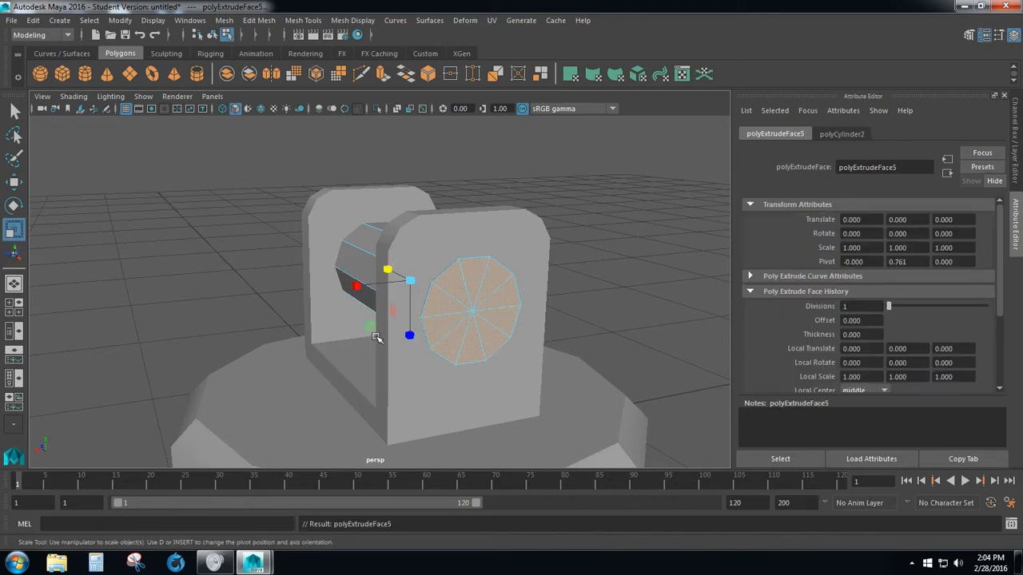
drag(371, 326, 366, 337)
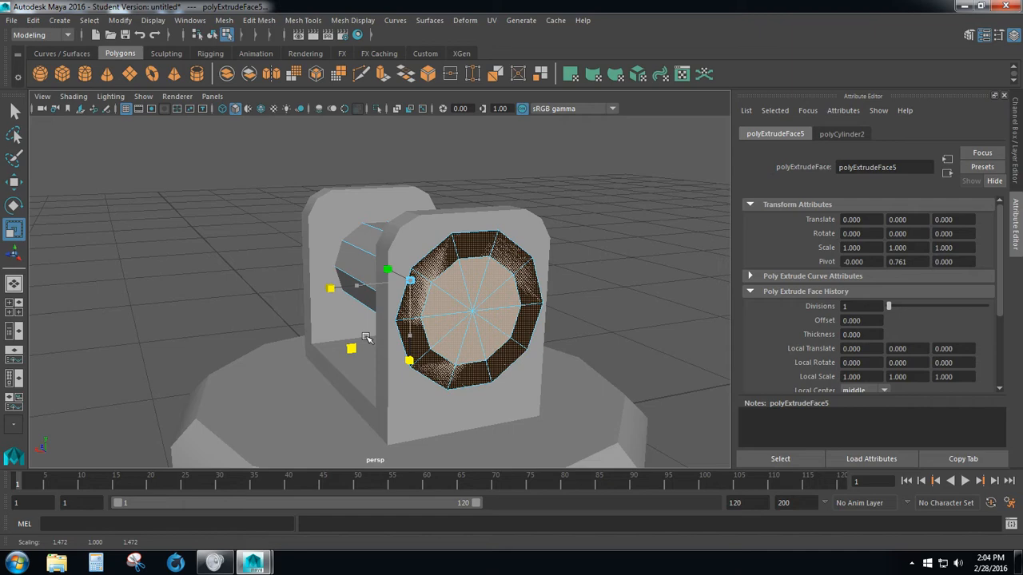
drag(366, 337, 282, 341)
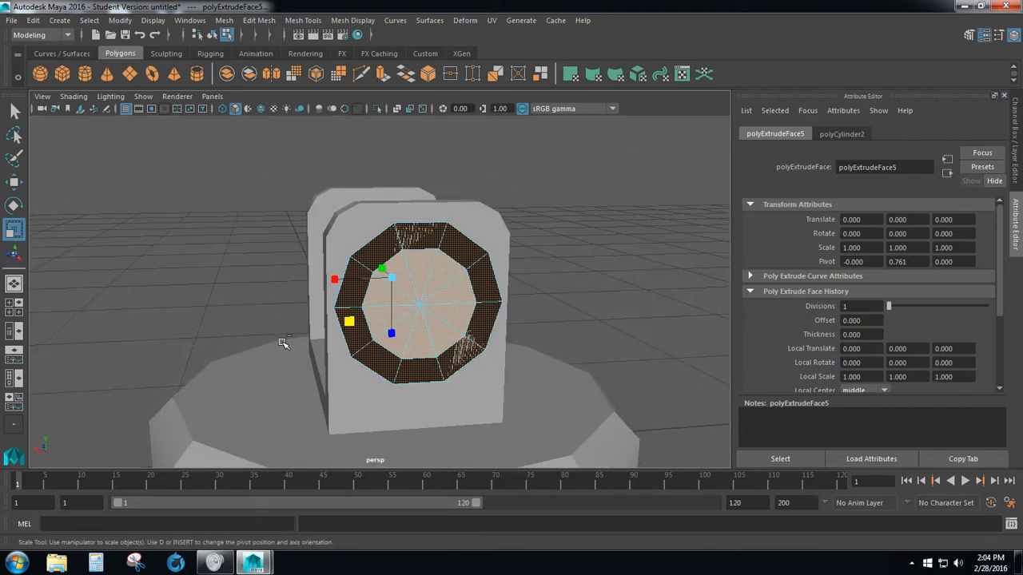
Step: Extrude the enlarged caps outward by about 0.081 and scale their faces slightly smaller on X and Z
key(ctrl+e)
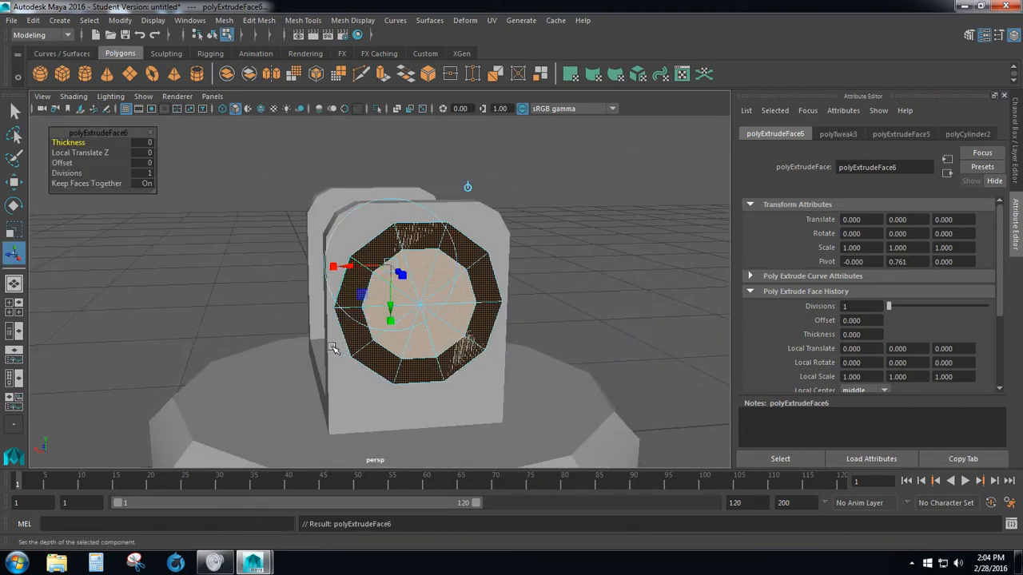
alt+drag(336, 349, 360, 368)
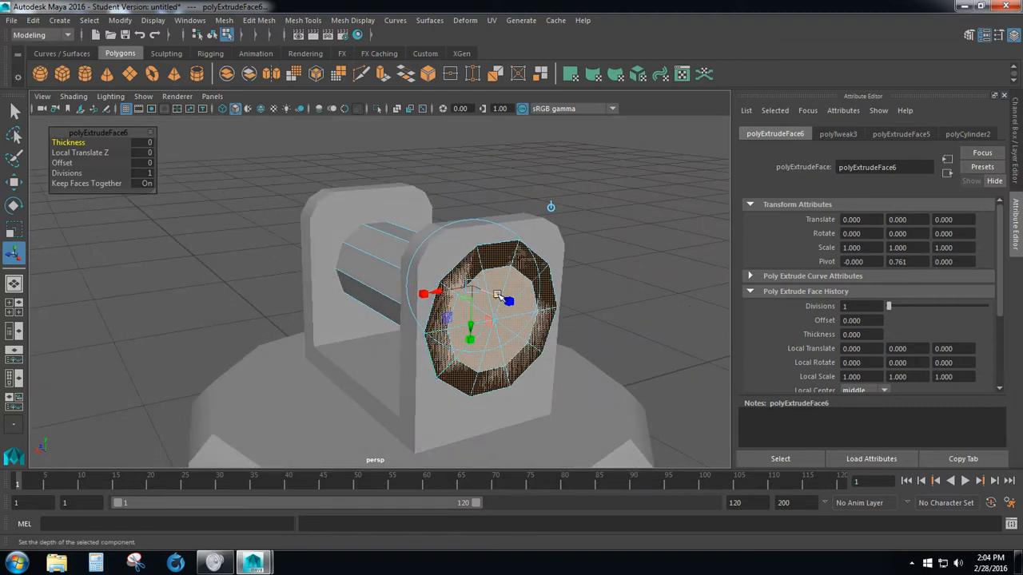
drag(498, 295, 511, 311)
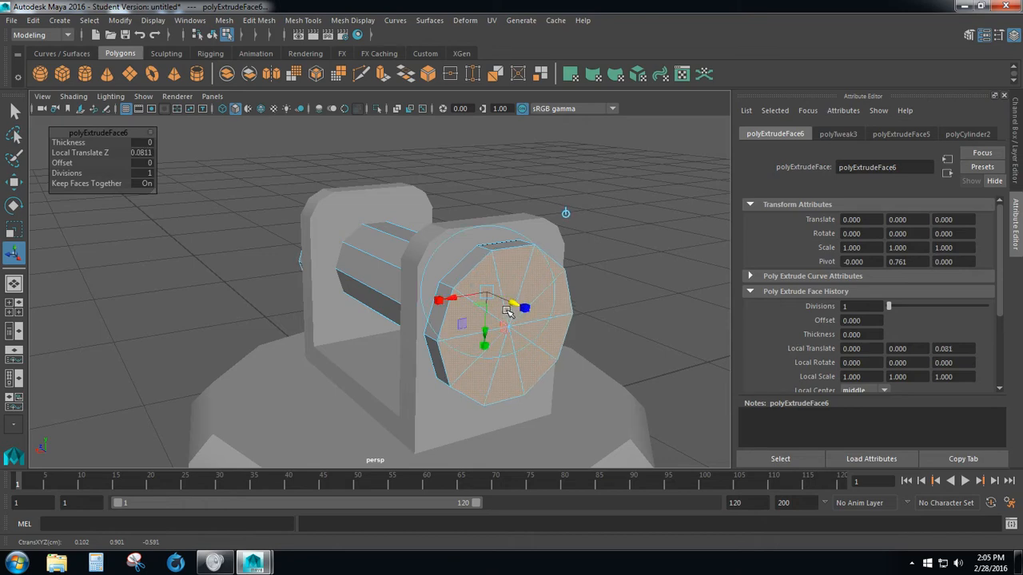
mouse_move(403, 353)
alt+mouse_down()
mouse_move(474, 347)
mouse_move(391, 352)
alt+mouse_up()
key(r)
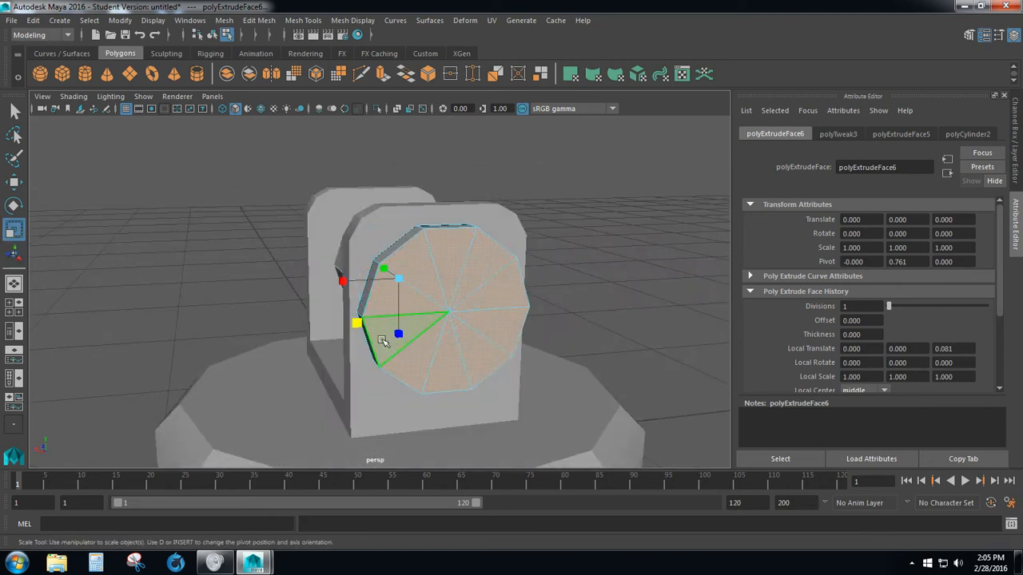
drag(357, 324, 359, 324)
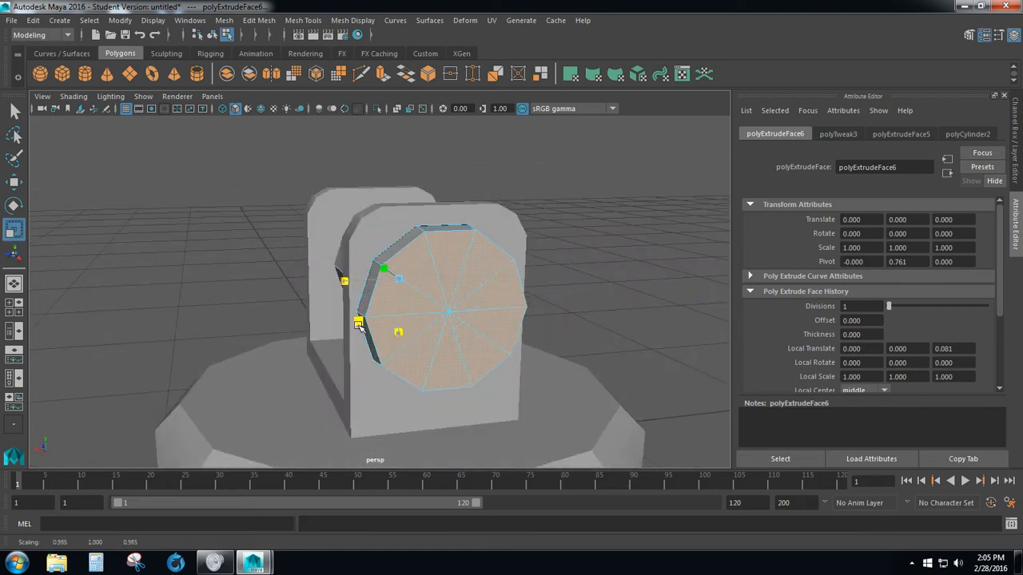
alt+drag(423, 355, 447, 347)
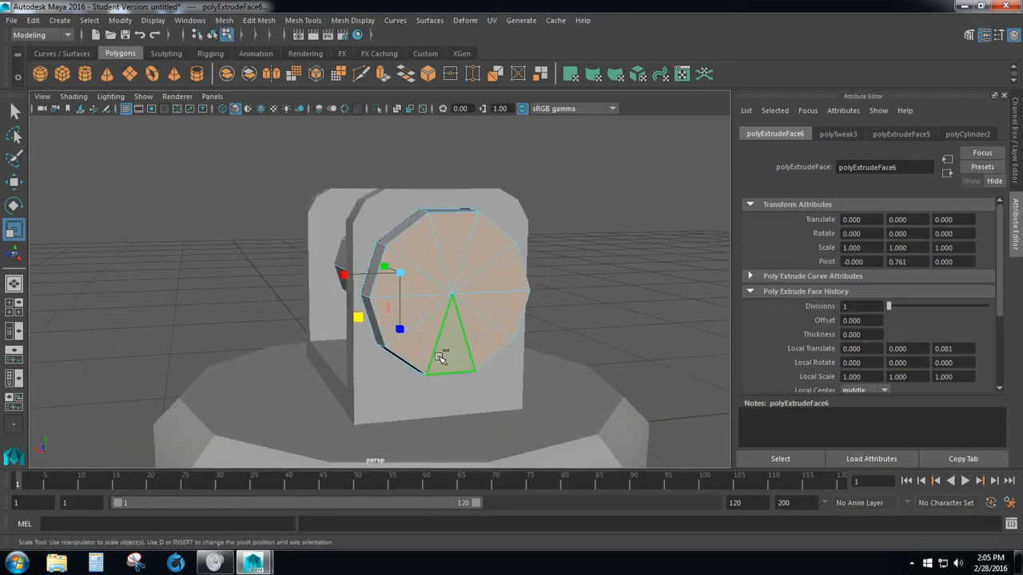
Step: Extrude the caps outward another 0.033 or so, scale the faces inward on X and Z to bevel the rims, and clear the selection
key(ctrl+e)
alt+drag(434, 358, 417, 354)
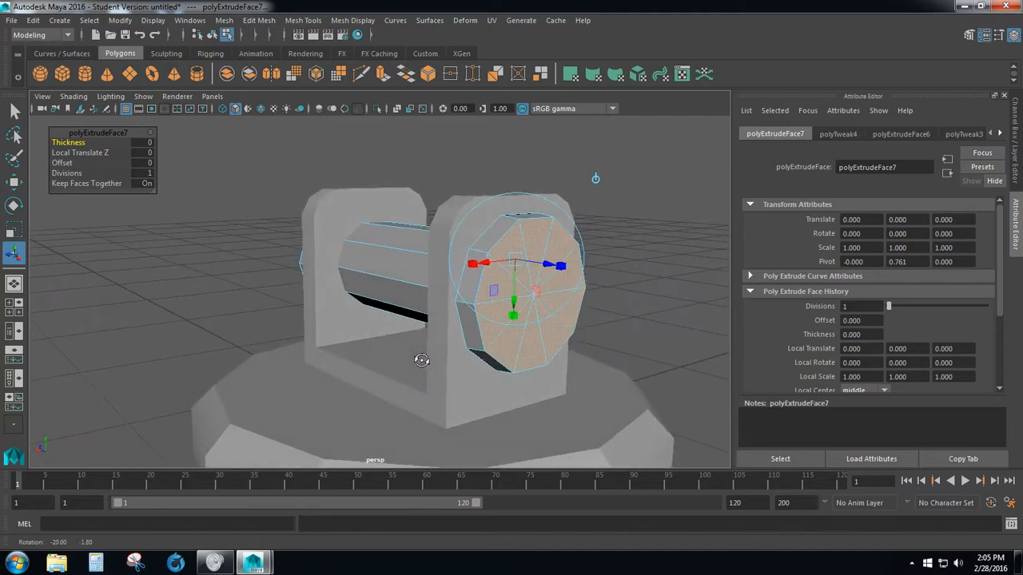
mouse_move(547, 267)
mouse_down()
mouse_move(540, 261)
mouse_move(556, 270)
mouse_up()
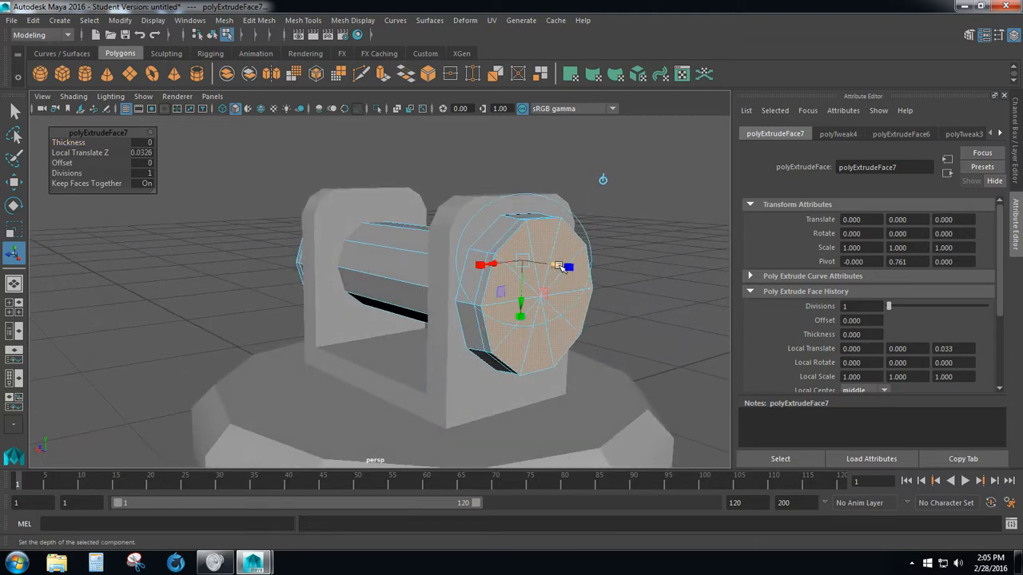
key(r)
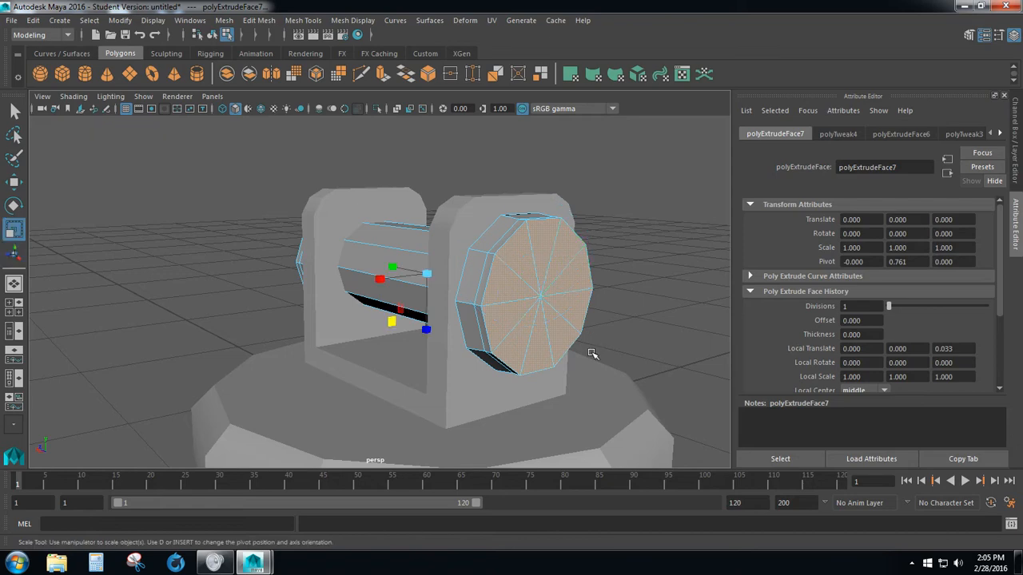
alt+drag(592, 354, 543, 349)
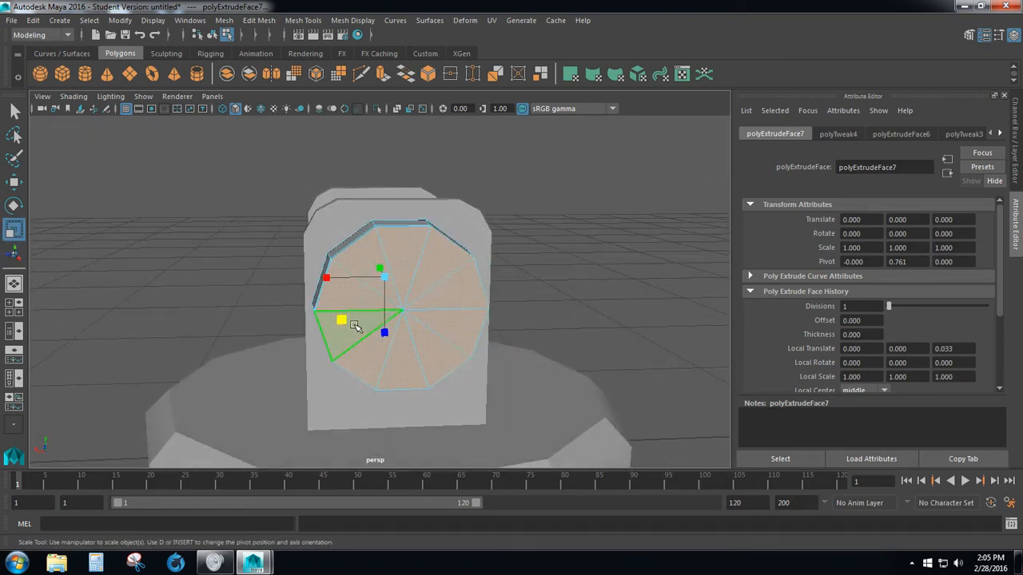
drag(338, 316, 342, 320)
click(217, 310)
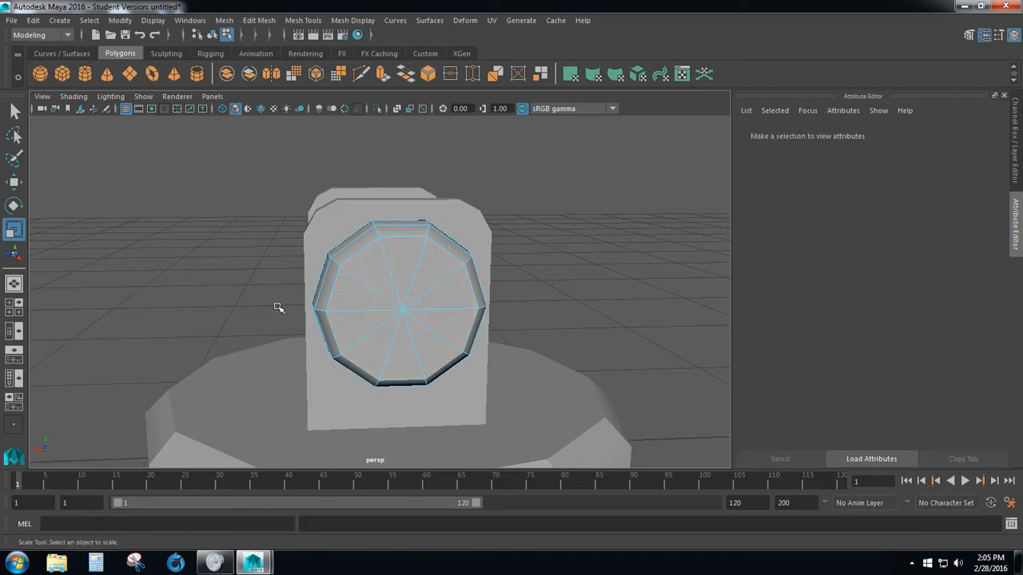
Step: Switch the cylinder to edge selection and insert two edge loops around its middle section with the Insert Edge Loop tool
alt+drag(238, 301, 377, 321)
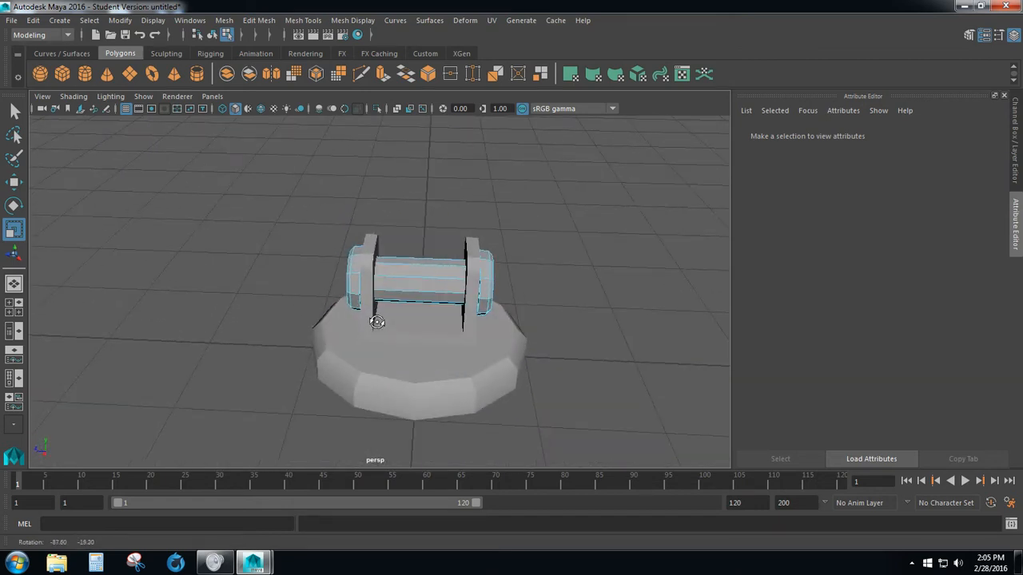
scroll(376, 322, up, 3)
right_click(408, 268)
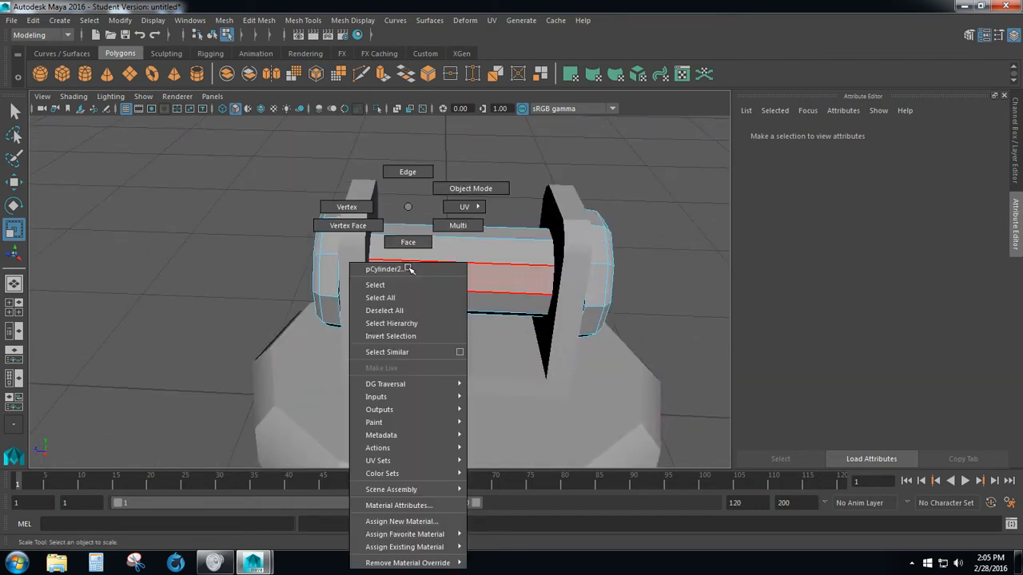
click(401, 172)
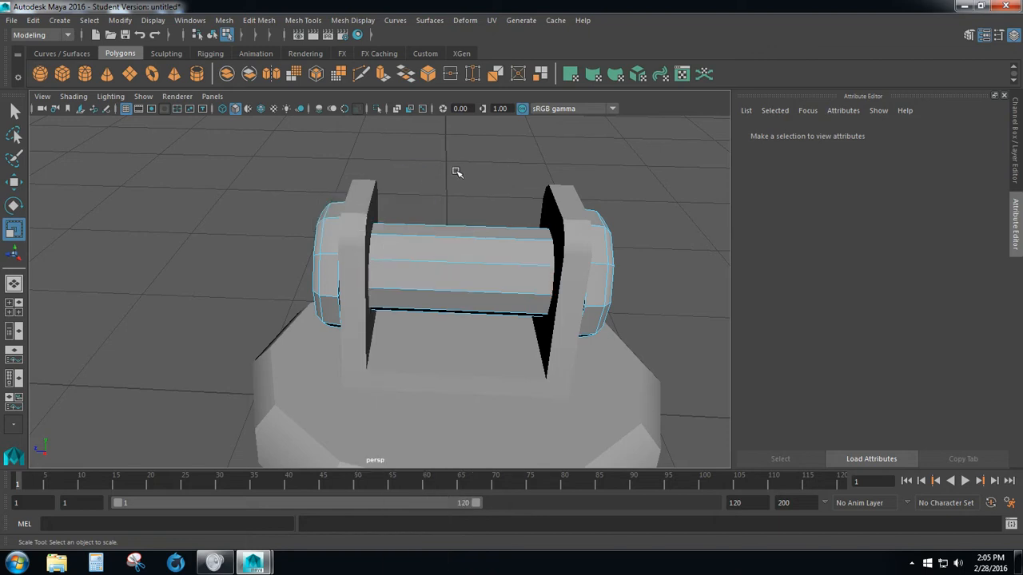
click(311, 20)
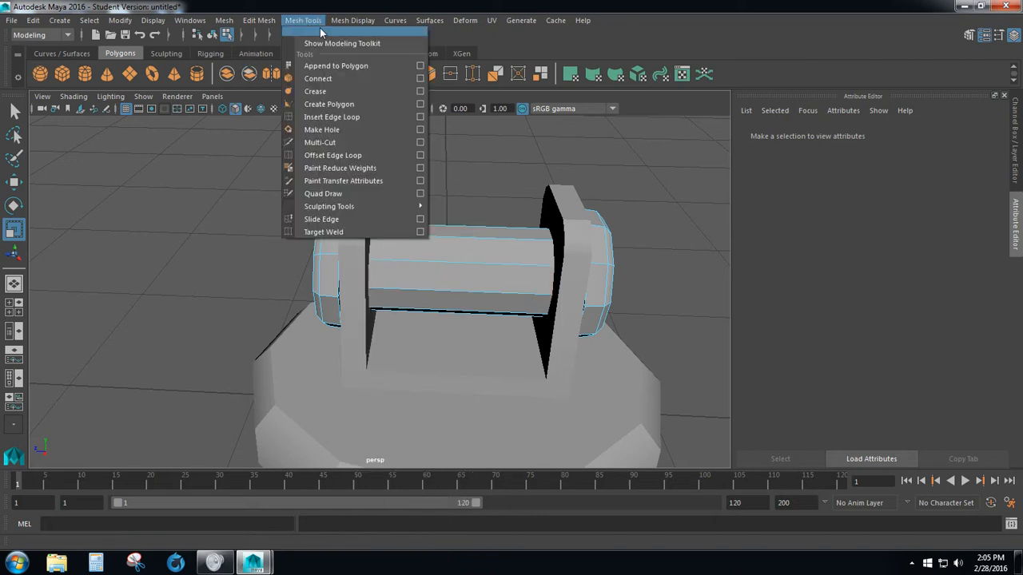
click(327, 117)
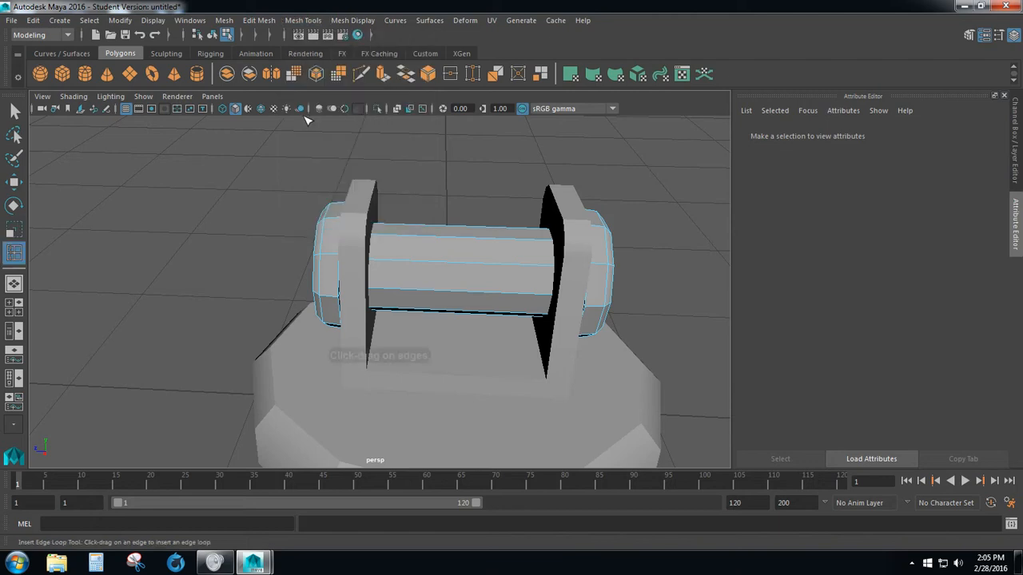
click(441, 242)
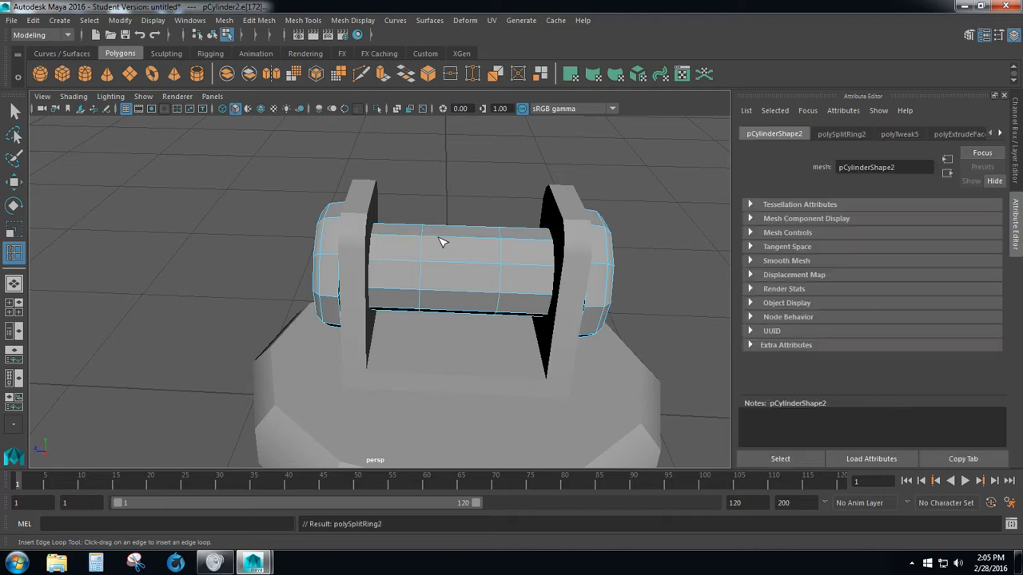
Step: Scale the two new edge loops apart along the cylinder's length, moving them closer to the uprights
mouse_move(561, 211)
alt+mouse_down()
mouse_move(552, 237)
mouse_move(553, 223)
alt+mouse_up()
key(r)
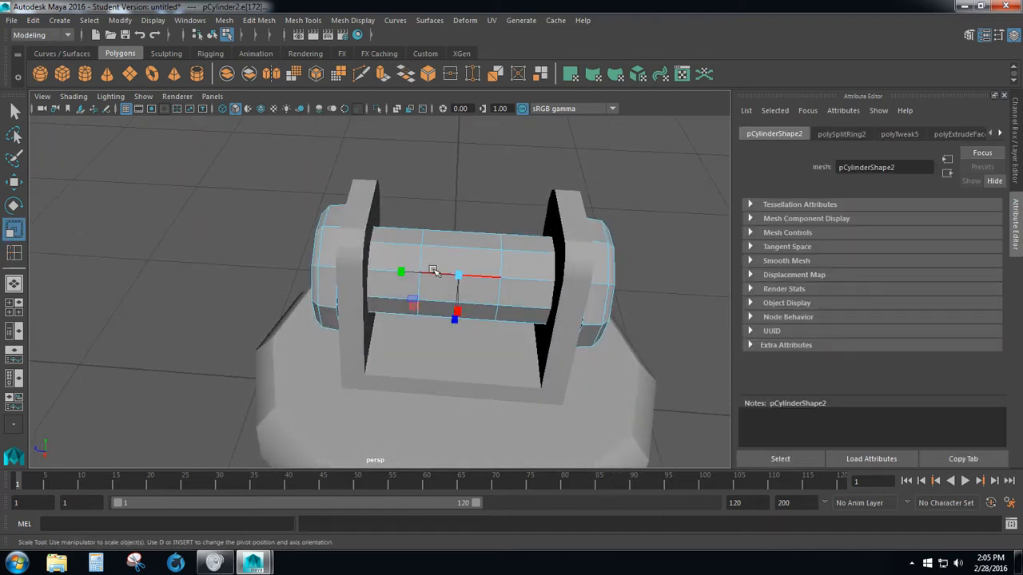
drag(402, 274, 370, 270)
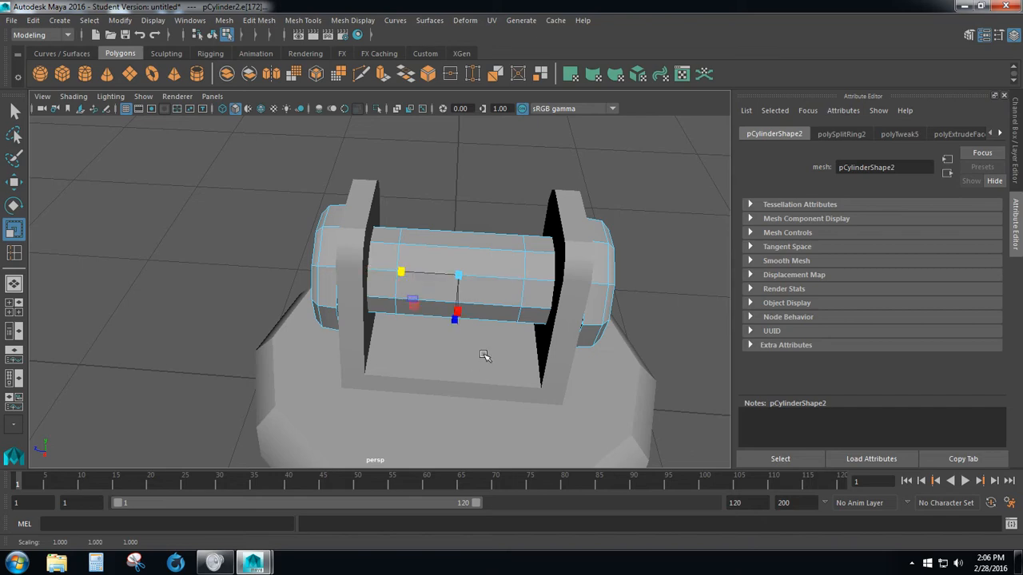
mouse_move(514, 380)
alt+mouse_down()
mouse_move(383, 344)
mouse_move(283, 353)
mouse_move(511, 354)
mouse_move(504, 373)
mouse_move(454, 407)
mouse_move(502, 393)
mouse_move(506, 379)
alt+mouse_up()
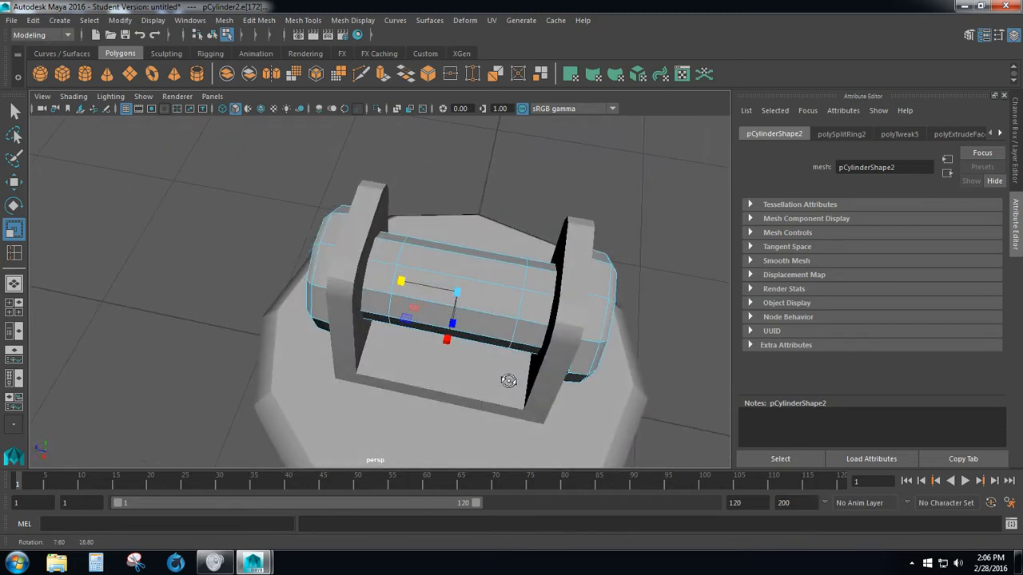
Step: Switch to face selection and select the three upper faces of the pivot cylinder's middle section
right_drag(494, 207, 503, 245)
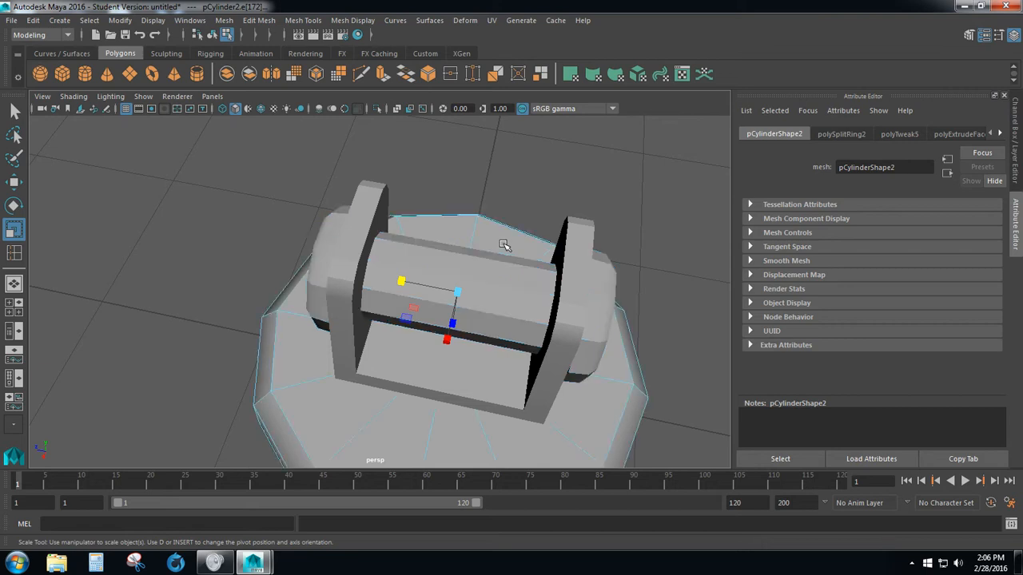
click(15, 111)
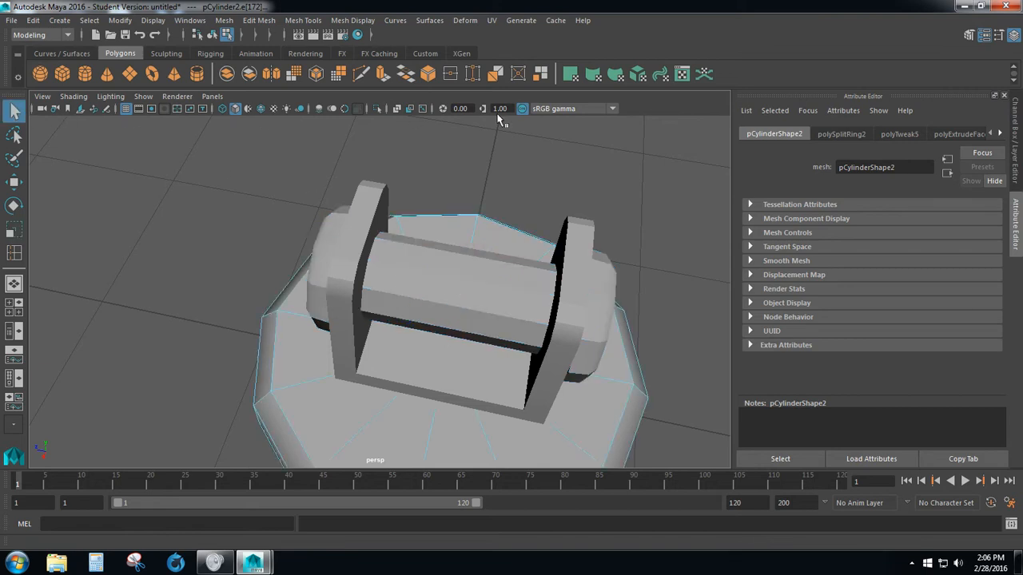
alt+drag(497, 152, 380, 290)
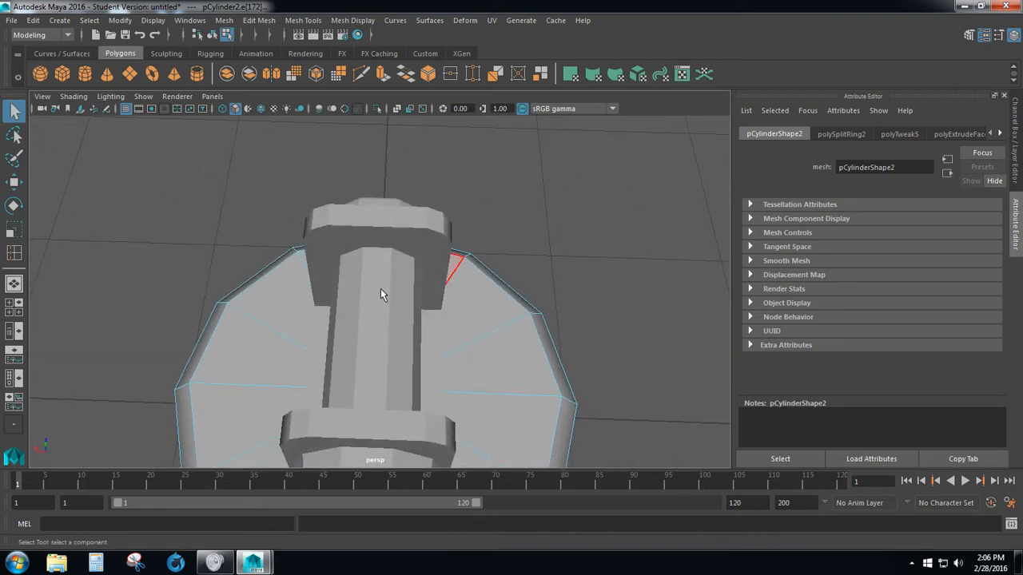
click(343, 317)
right_drag(374, 207, 373, 240)
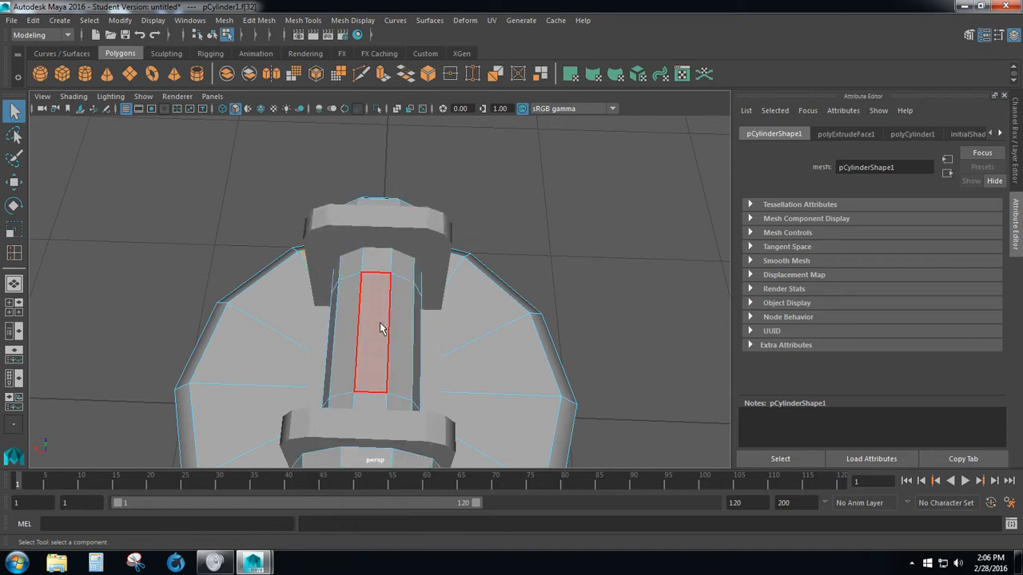
click(349, 330)
click(368, 329)
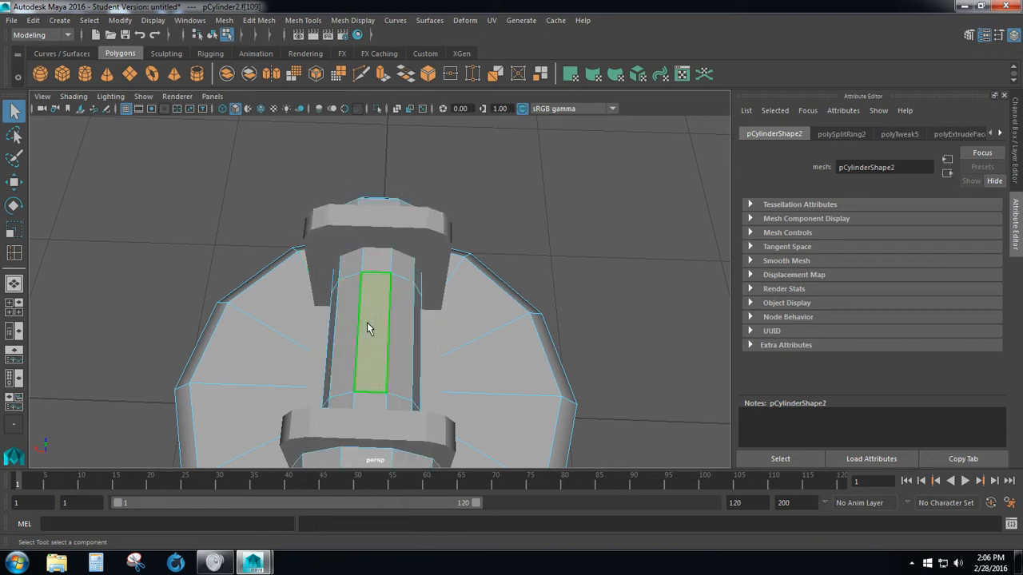
shift+click(406, 325)
shift+click(345, 319)
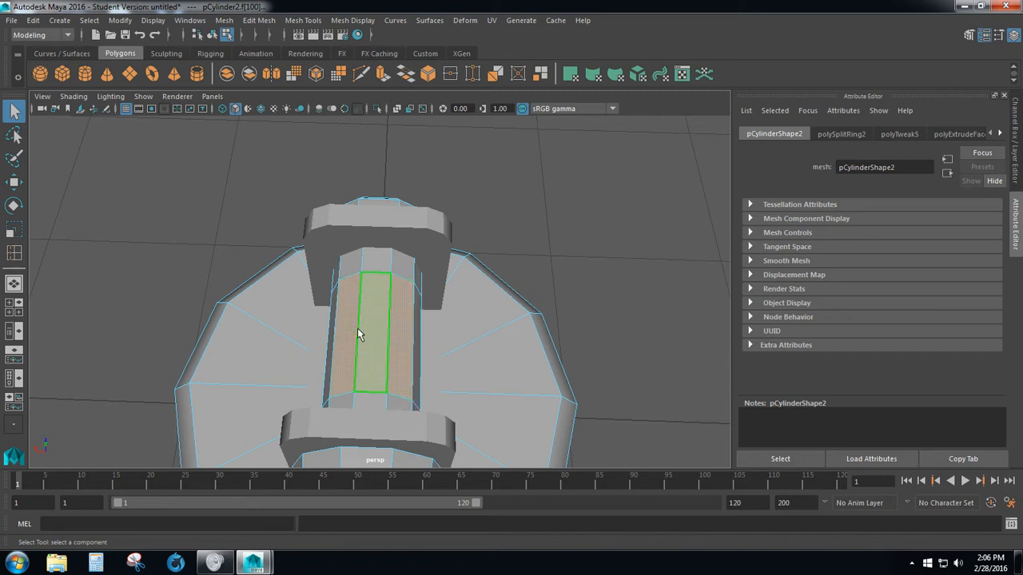
mouse_move(392, 351)
alt+mouse_down()
mouse_move(313, 372)
mouse_move(427, 320)
mouse_move(437, 333)
mouse_move(339, 369)
mouse_move(383, 351)
alt+mouse_up()
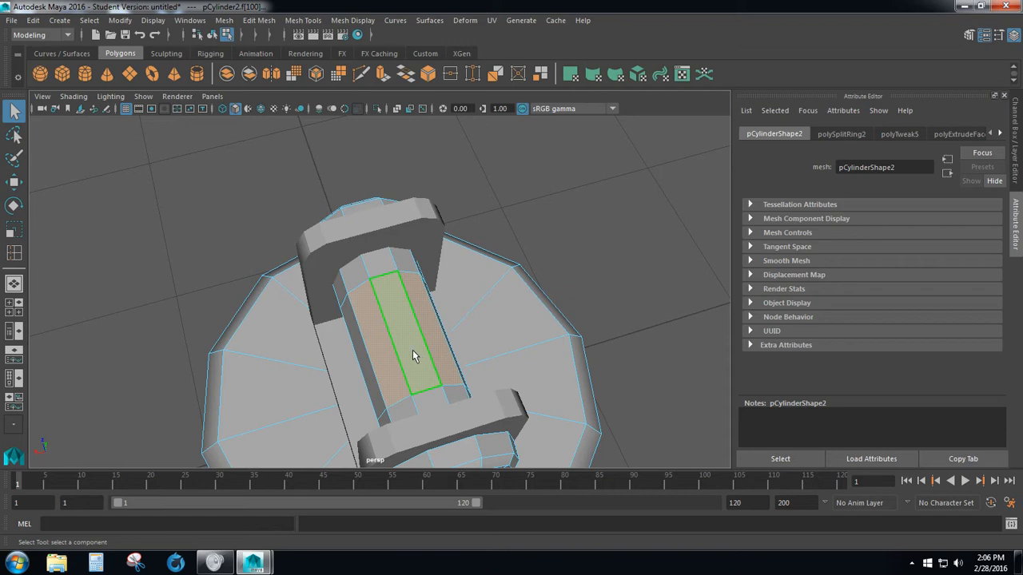
Step: Extrude the three selected faces straight up along world Y by about 1.51 to form the lower arm segment
alt+drag(435, 334, 485, 304)
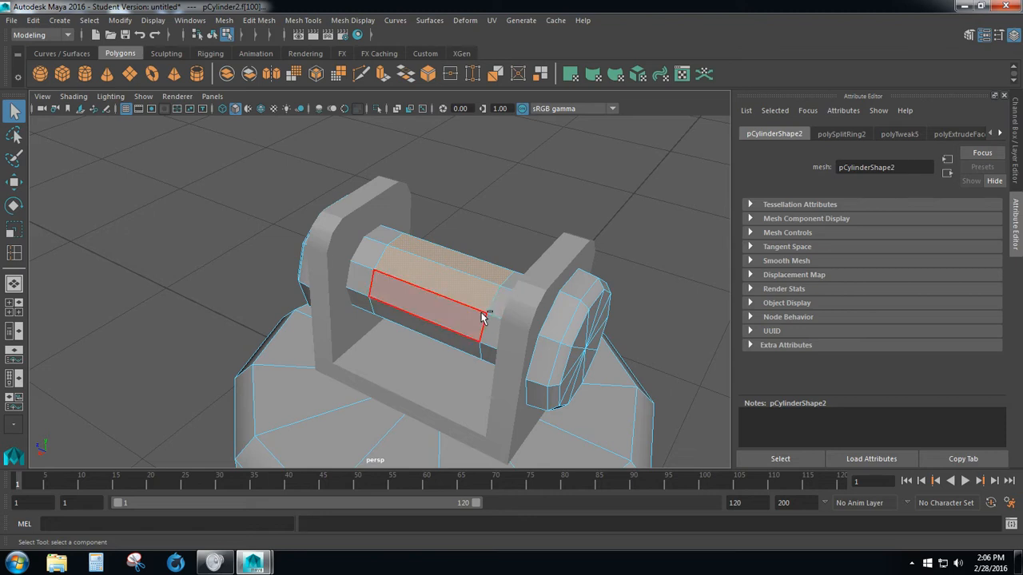
key(ctrl+e)
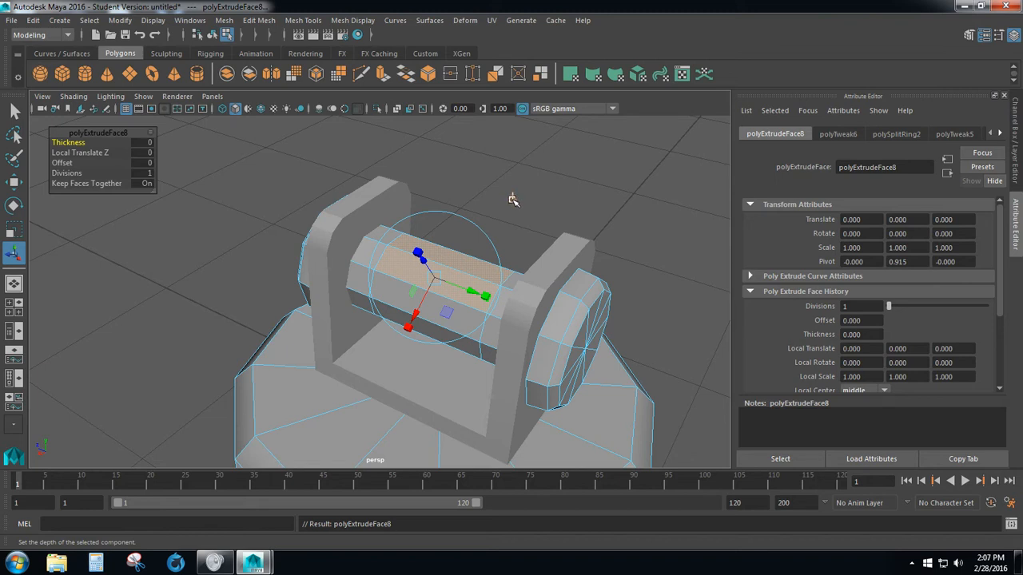
click(512, 199)
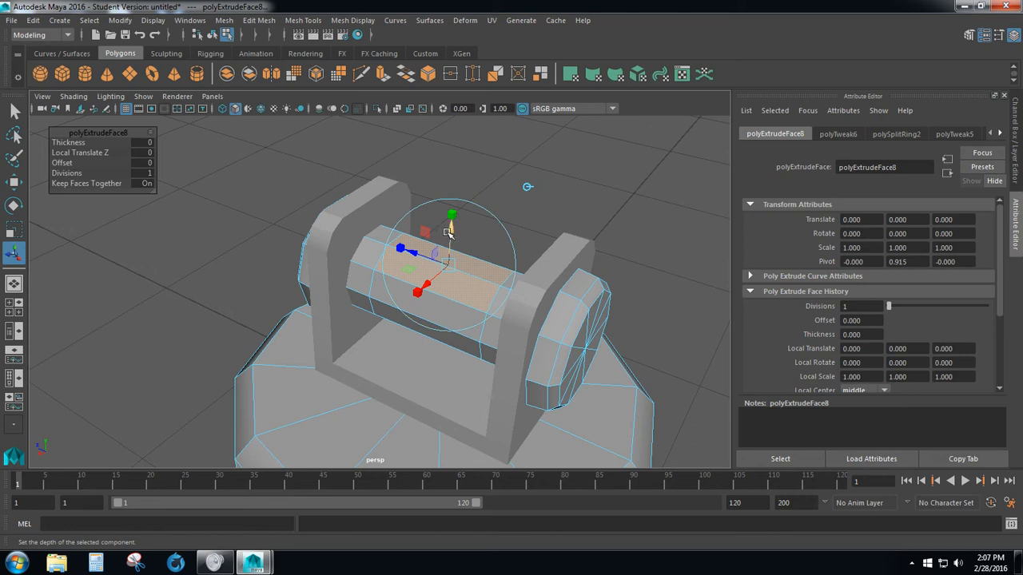
drag(449, 231, 473, 132)
scroll(467, 164, down, 5)
drag(416, 197, 431, 109)
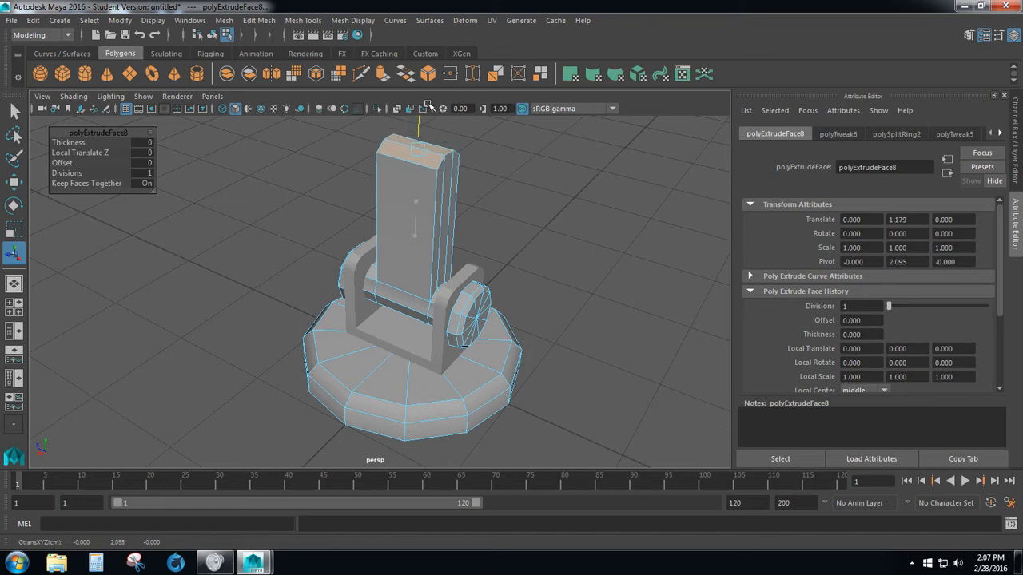
alt+drag(522, 235, 441, 259)
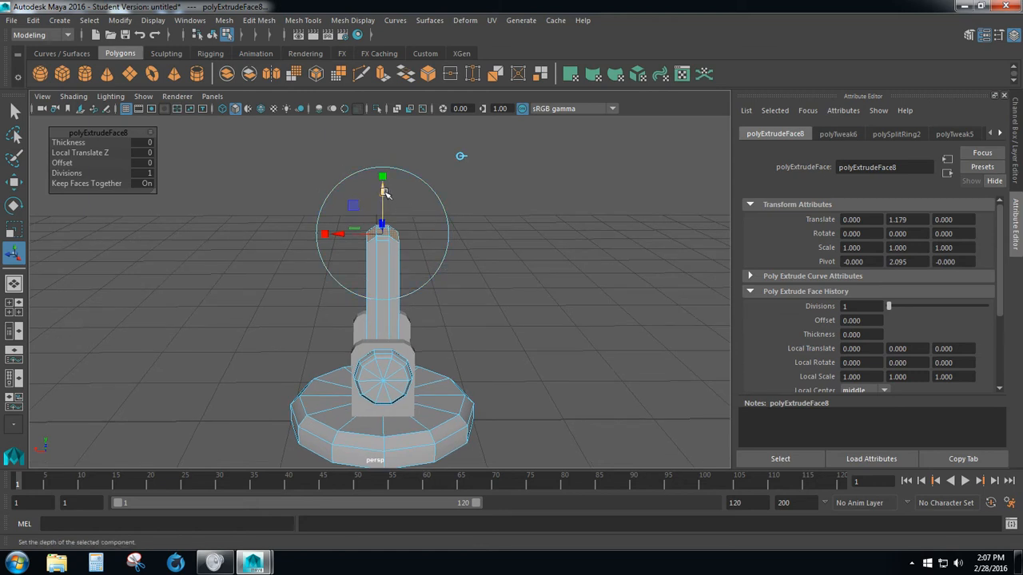
drag(383, 192, 381, 159)
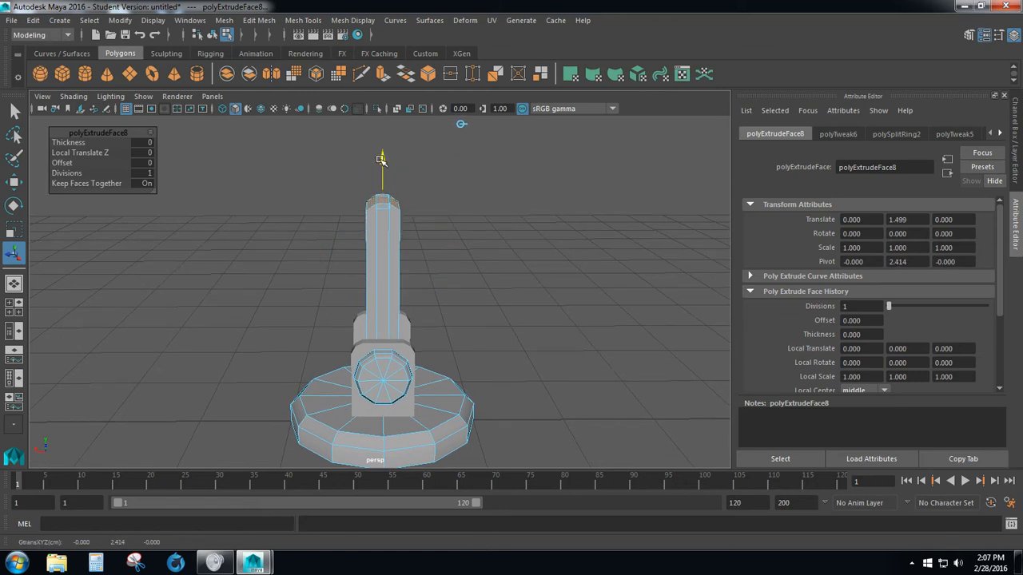
click(381, 160)
alt+drag(428, 260, 437, 316)
scroll(445, 280, up, 3)
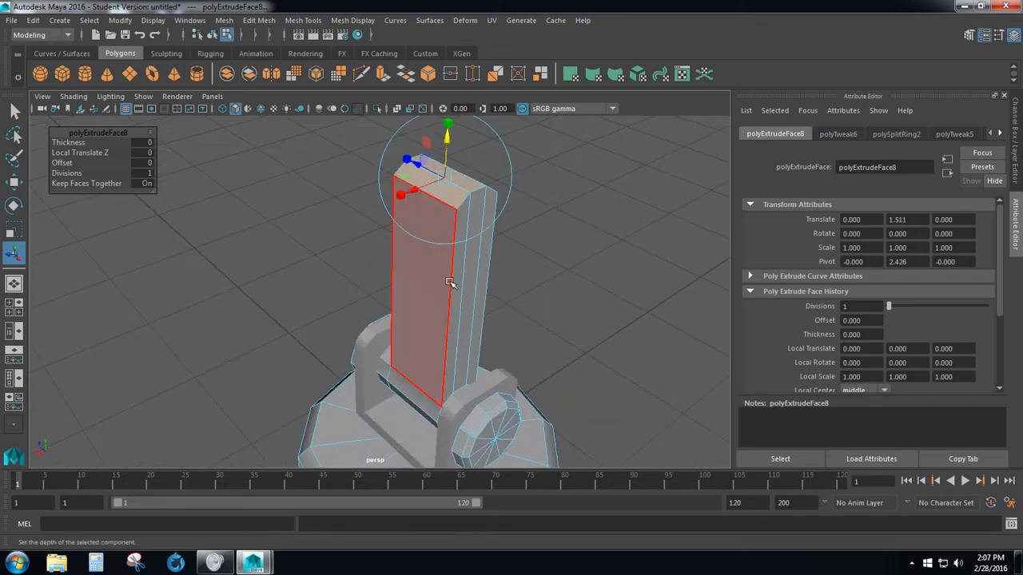
Step: Scale the arm's top faces flat along the vertical axis and delete them, leaving the end open
key(r)
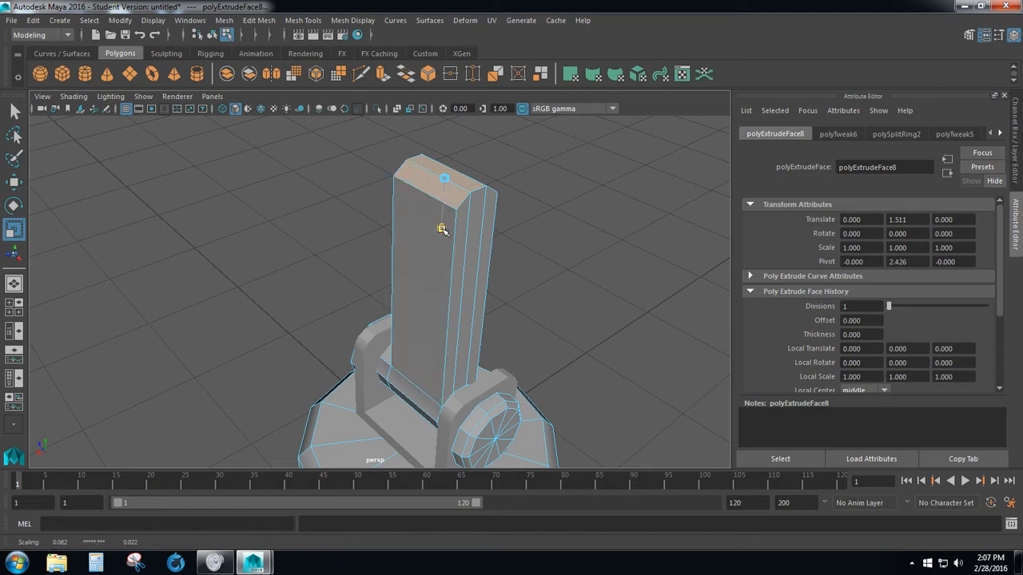
drag(442, 225, 500, 212)
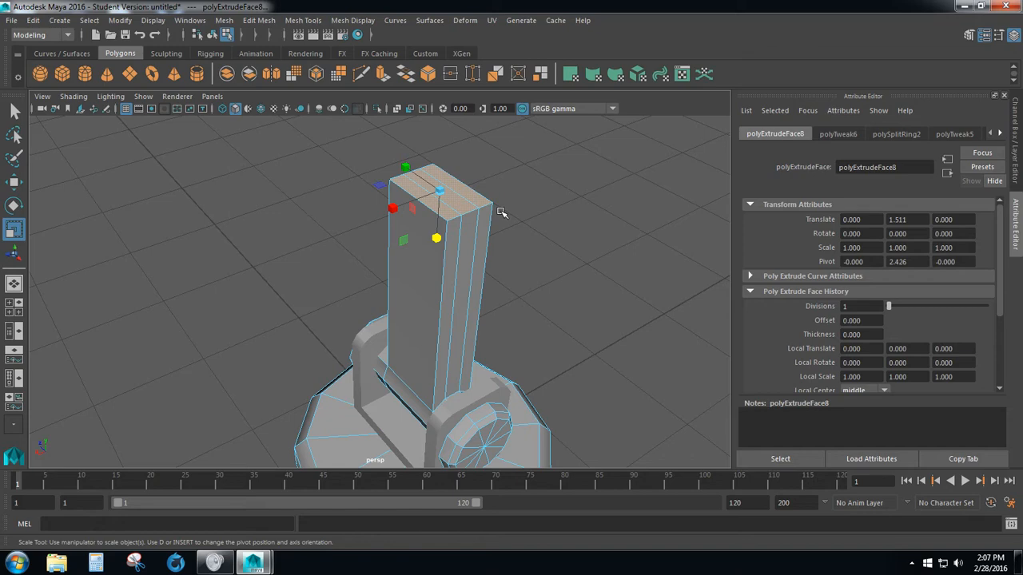
key(Delete)
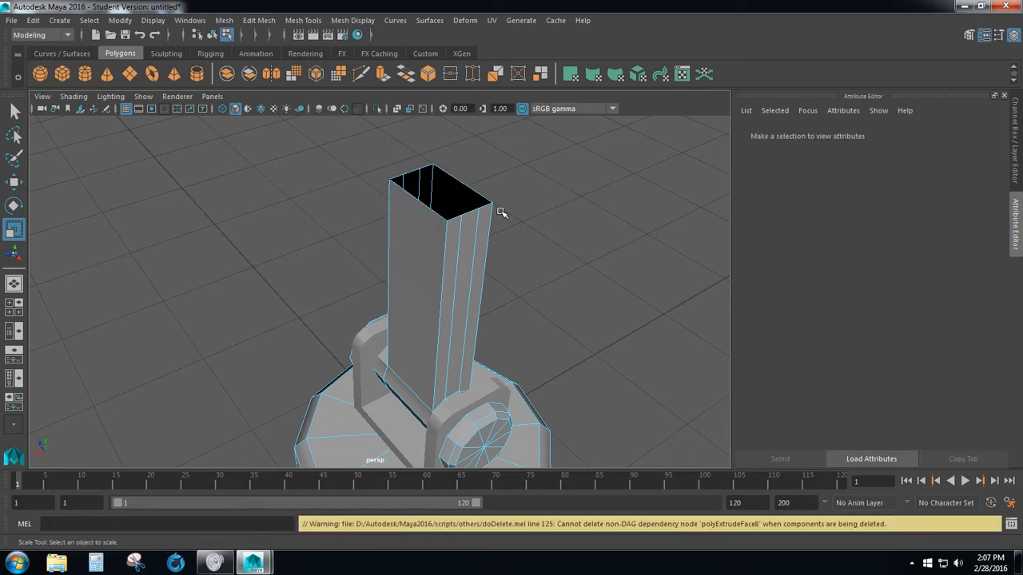
alt+drag(542, 186, 579, 161)
scroll(568, 299, down, 5)
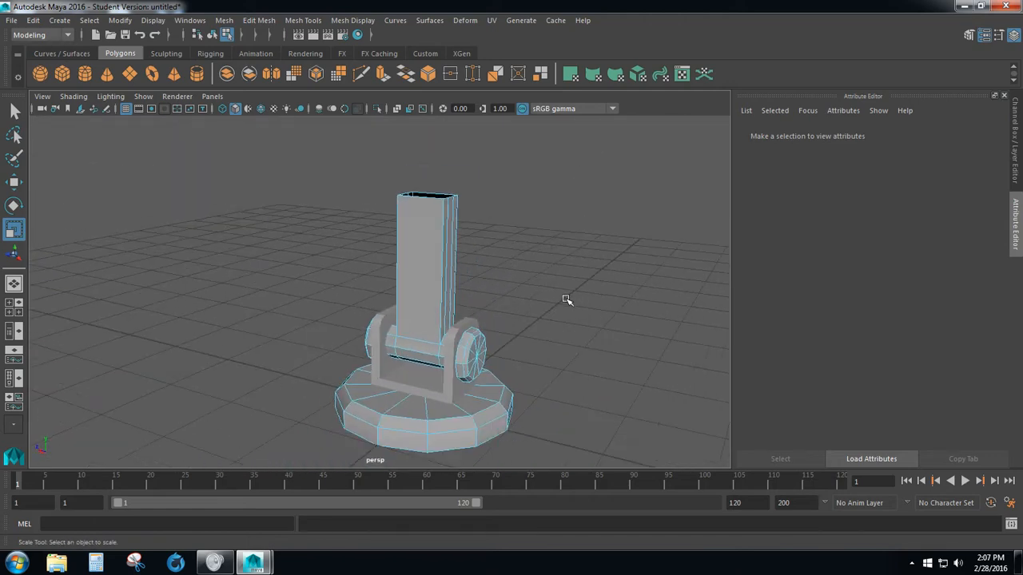
mouse_move(520, 312)
alt+mouse_down()
mouse_move(464, 308)
mouse_move(537, 318)
alt+mouse_up()
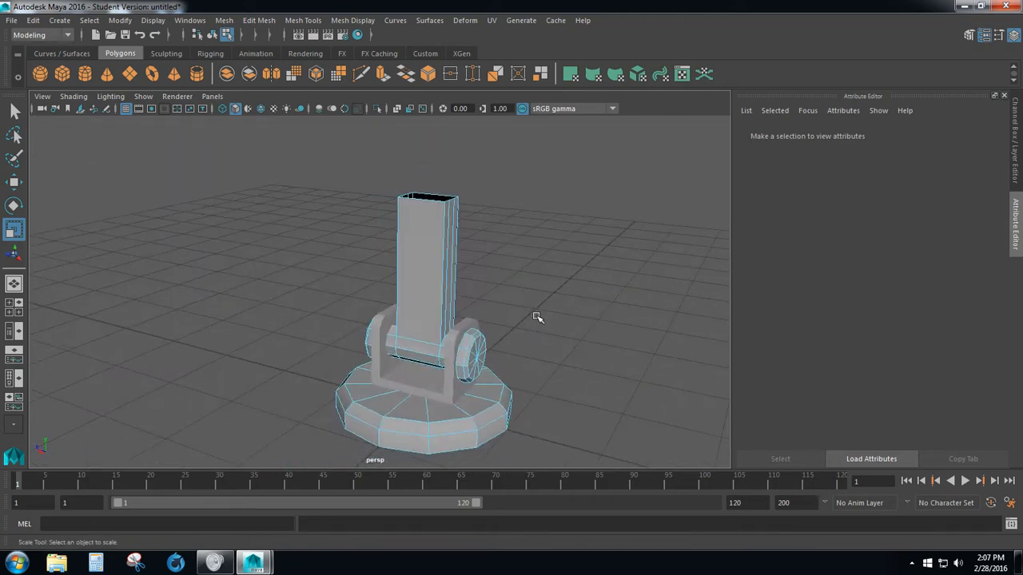
Step: Return to object mode, duplicate the pivot cylinder with its arm, and raise the copy to about 2.68 on Y
right_click(485, 252)
right_drag(484, 253, 531, 189)
click(429, 282)
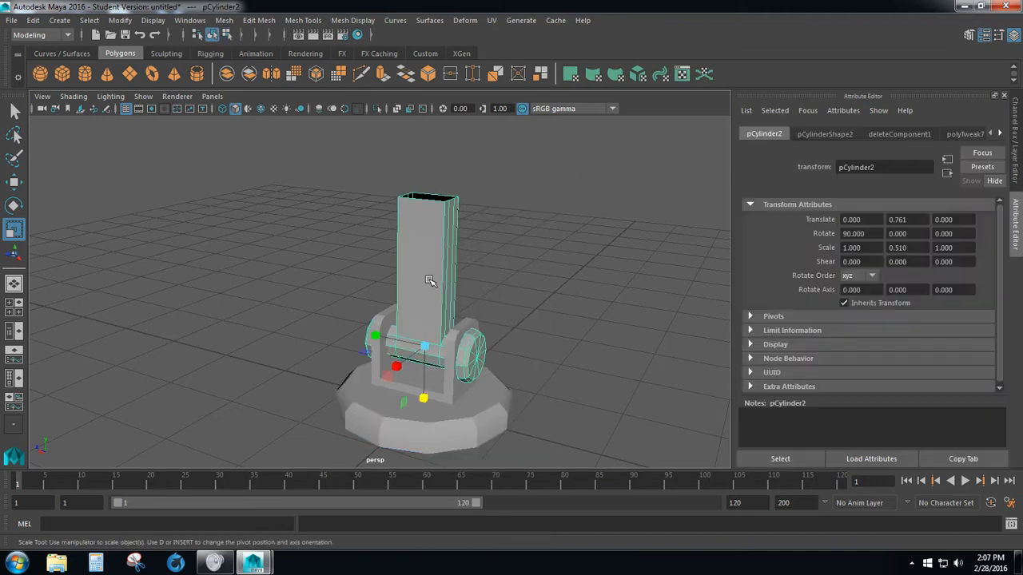
click(14, 111)
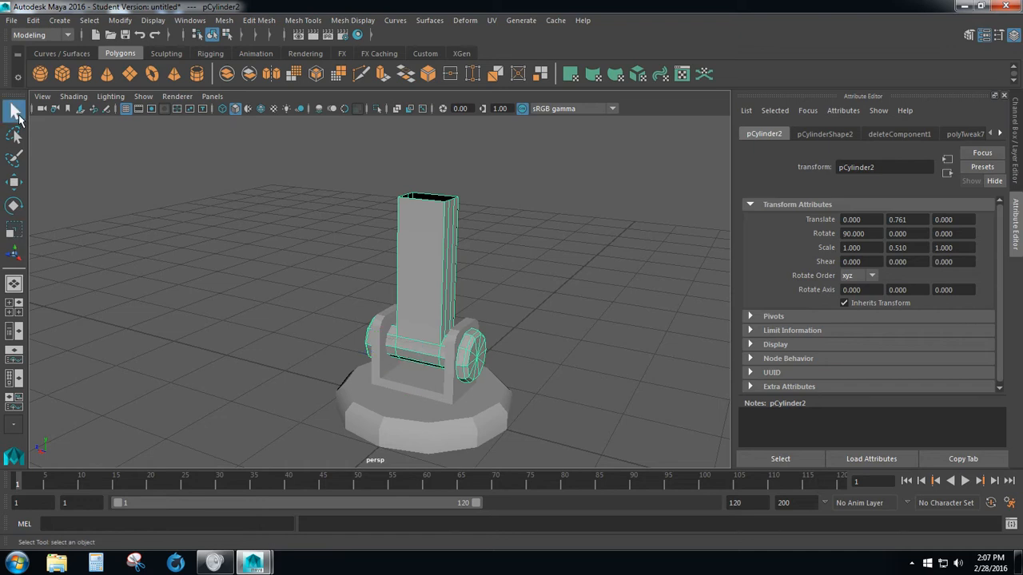
alt+drag(588, 288, 609, 293)
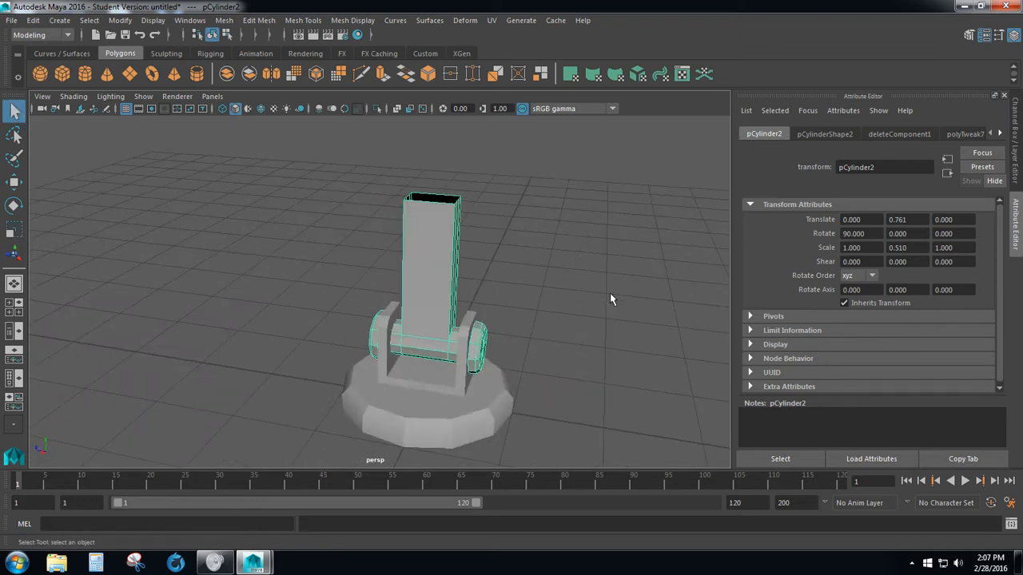
key(ctrl+d)
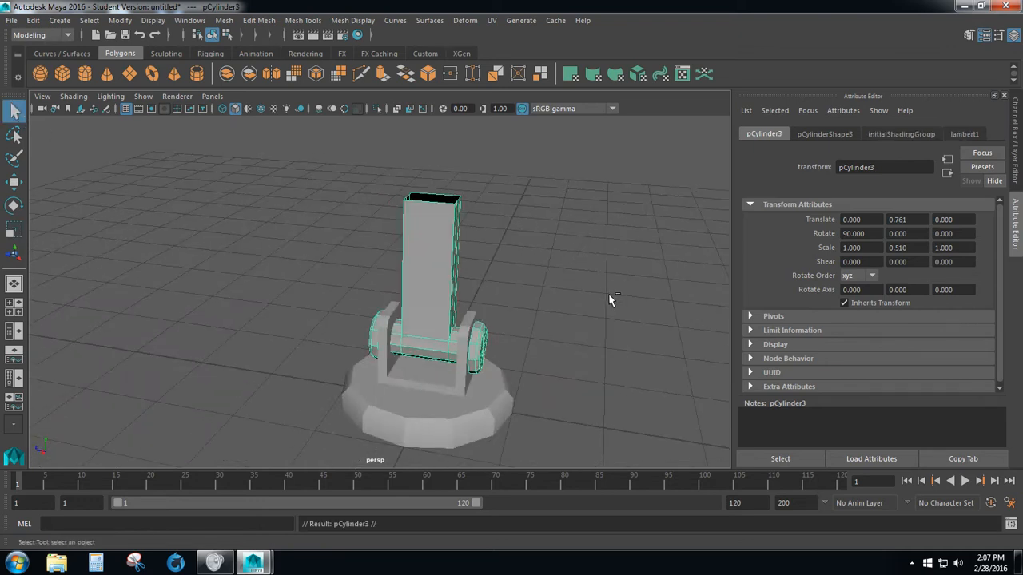
key(w)
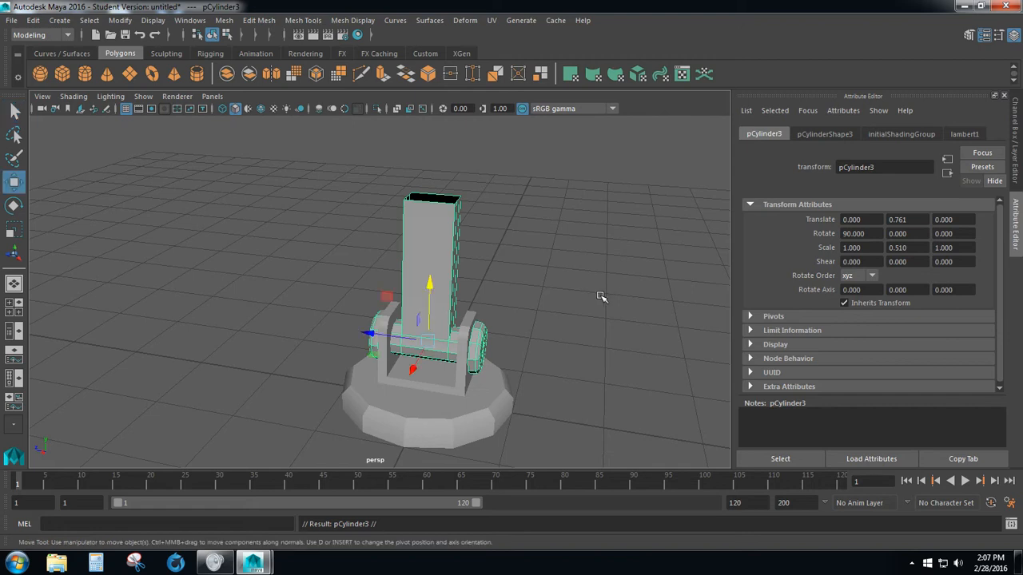
drag(432, 286, 432, 113)
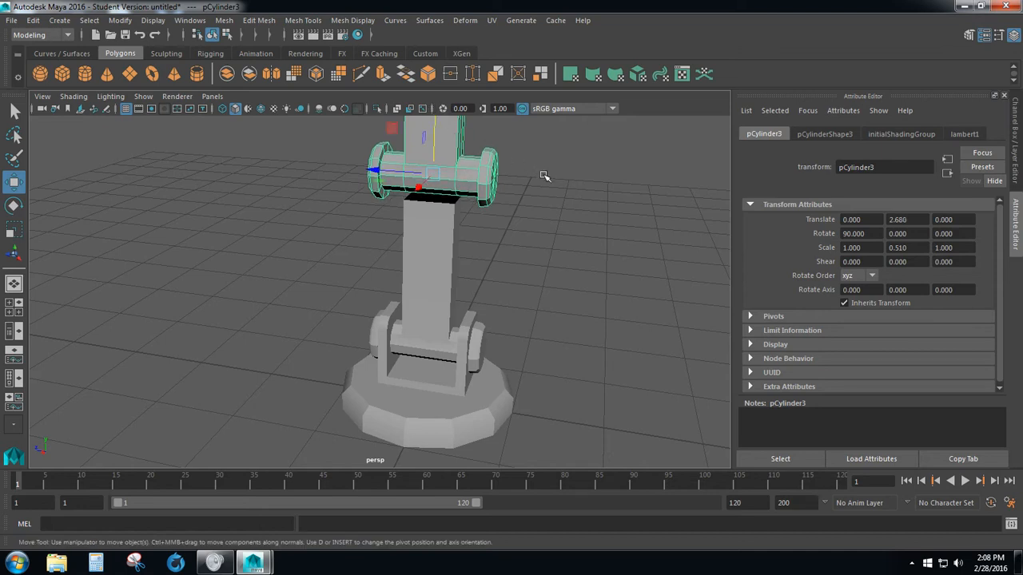
Step: Turn the copy upside down with an X rotation of -90 and raise it to about 4.144 on Y above the lower arm
scroll(543, 175, down, 3)
scroll(543, 180, down, 2)
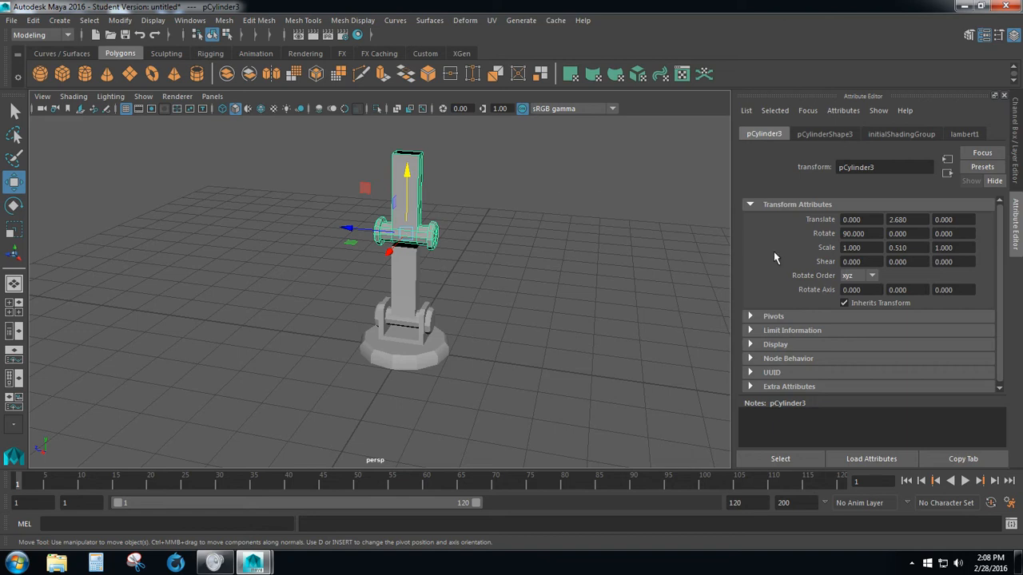
click(871, 234)
text(-90)
key(Return)
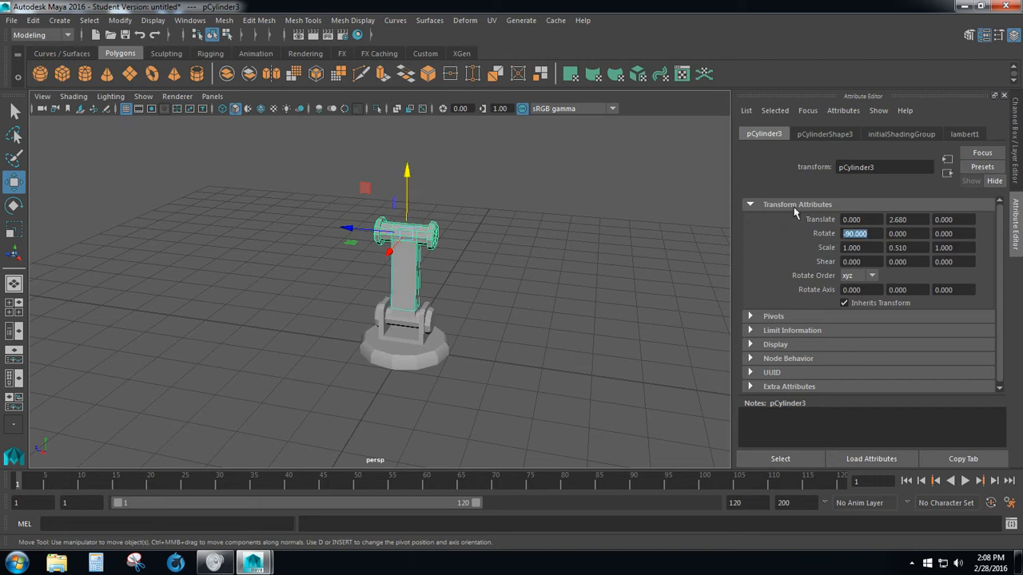
drag(407, 172, 396, 101)
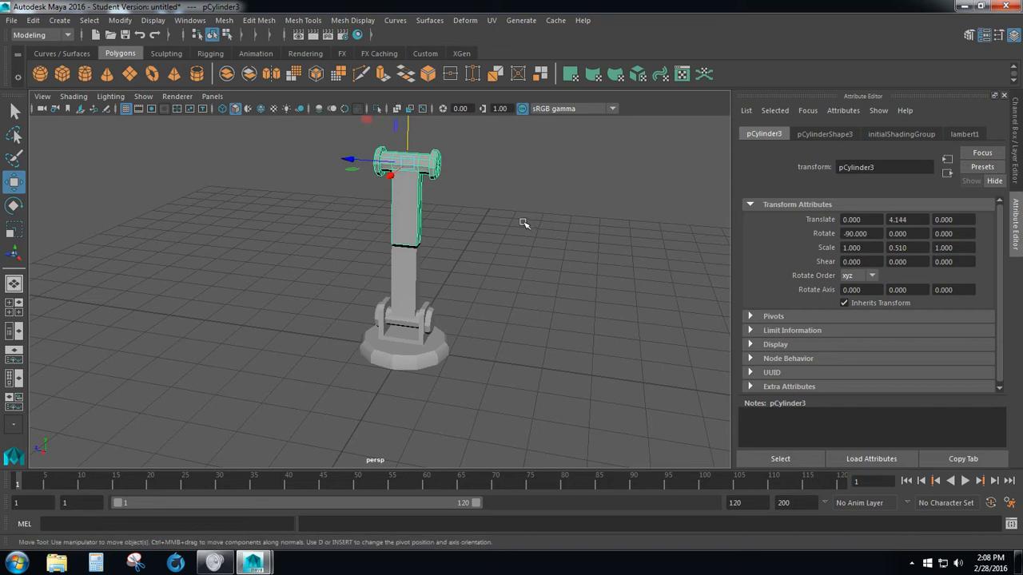
scroll(514, 218, up, 2)
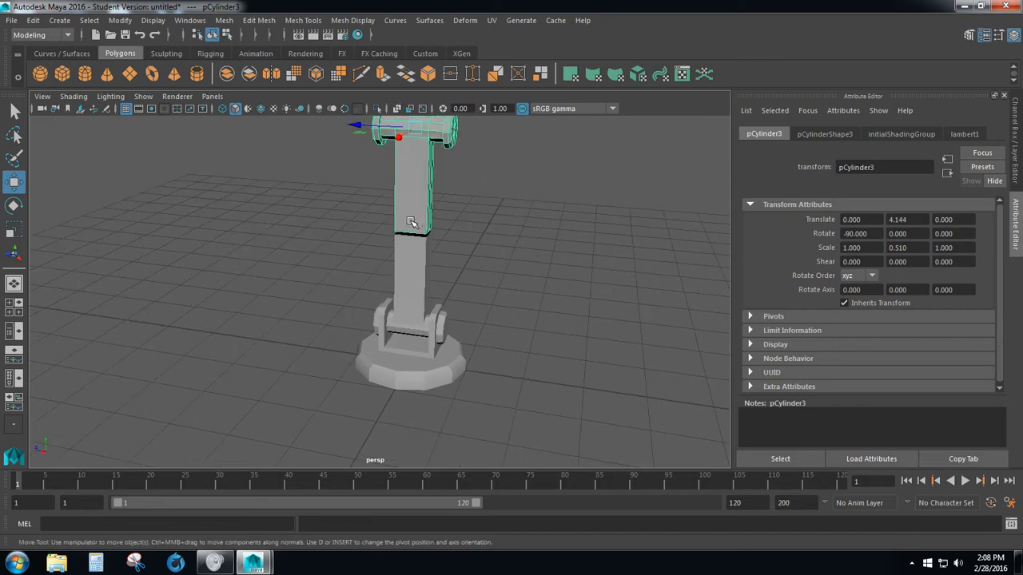
Step: Delete all side faces of the upper copy's arm, keeping only its capped pivot, and select that pivot in object mode
right_drag(413, 207, 408, 241)
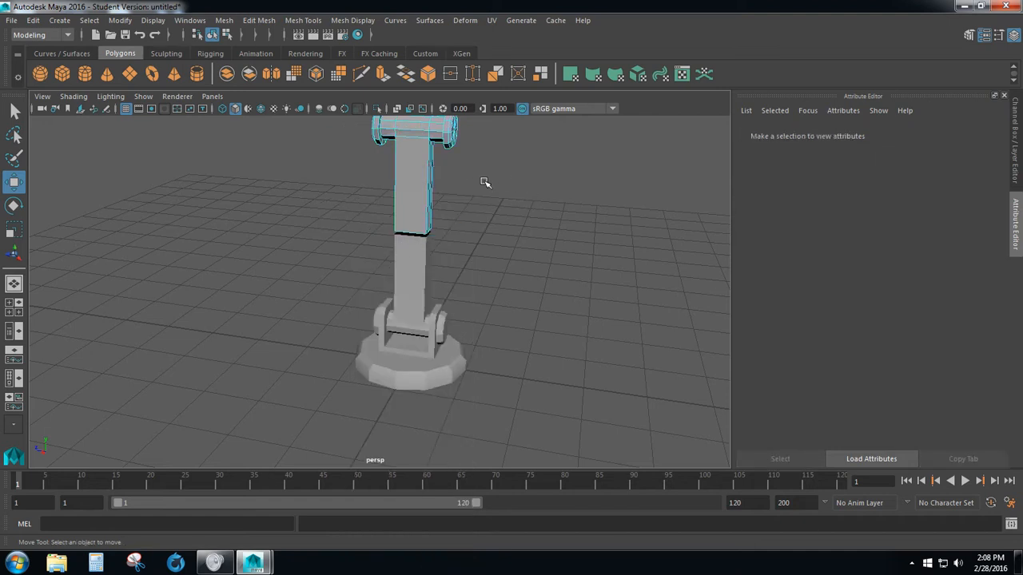
click(14, 111)
drag(463, 192, 489, 195)
scroll(344, 197, up, 5)
alt+drag(344, 198, 422, 433)
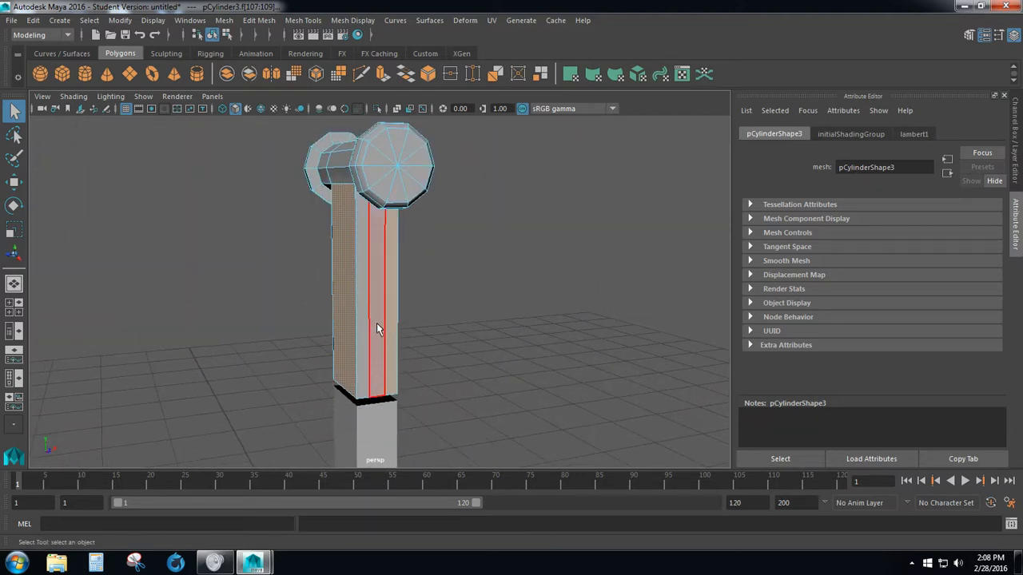
shift+click(373, 297)
shift+click(357, 287)
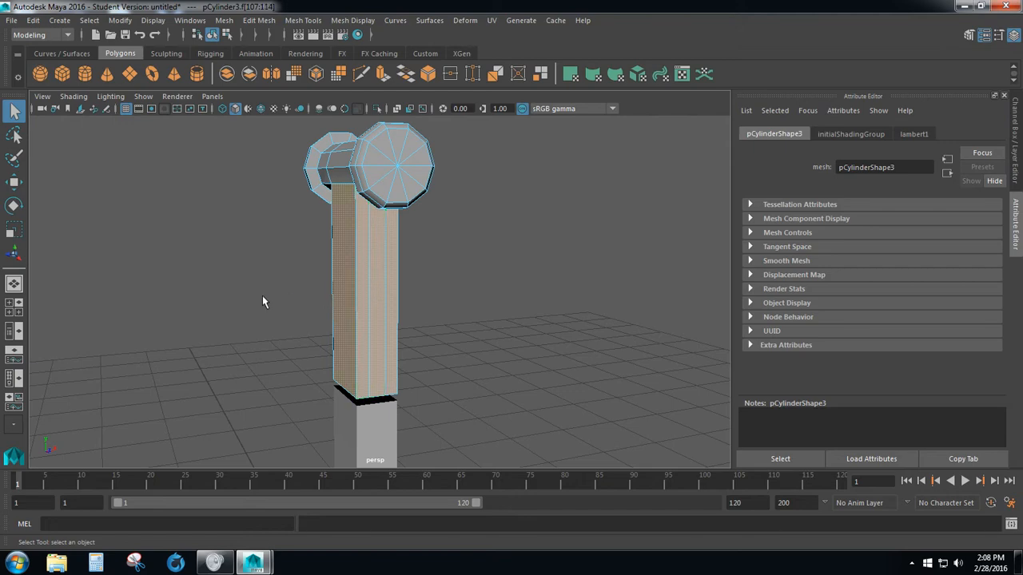
alt+drag(262, 296, 626, 325)
key(Delete)
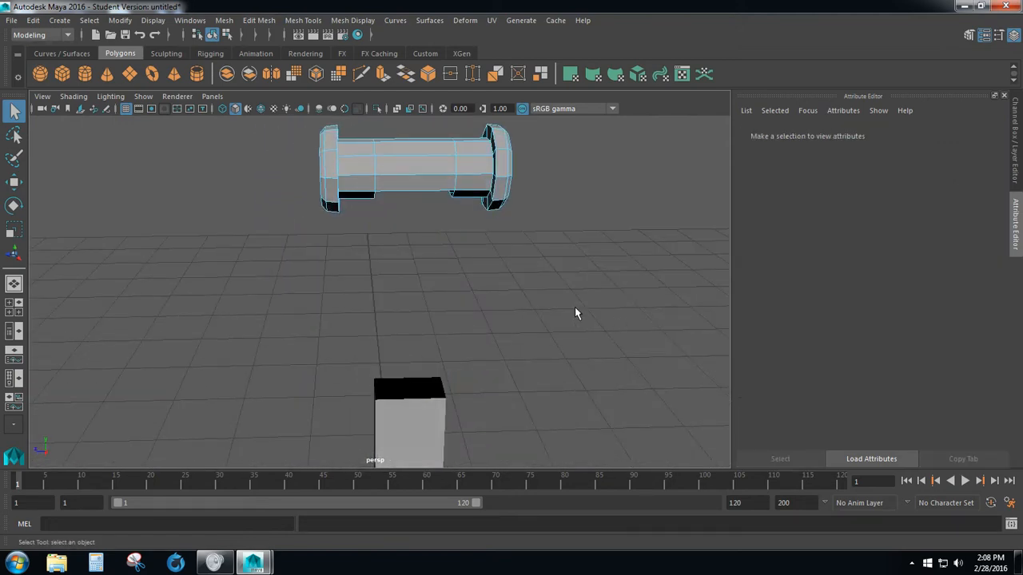
mouse_move(388, 174)
right_down()
mouse_move(432, 147)
mouse_move(424, 152)
right_up()
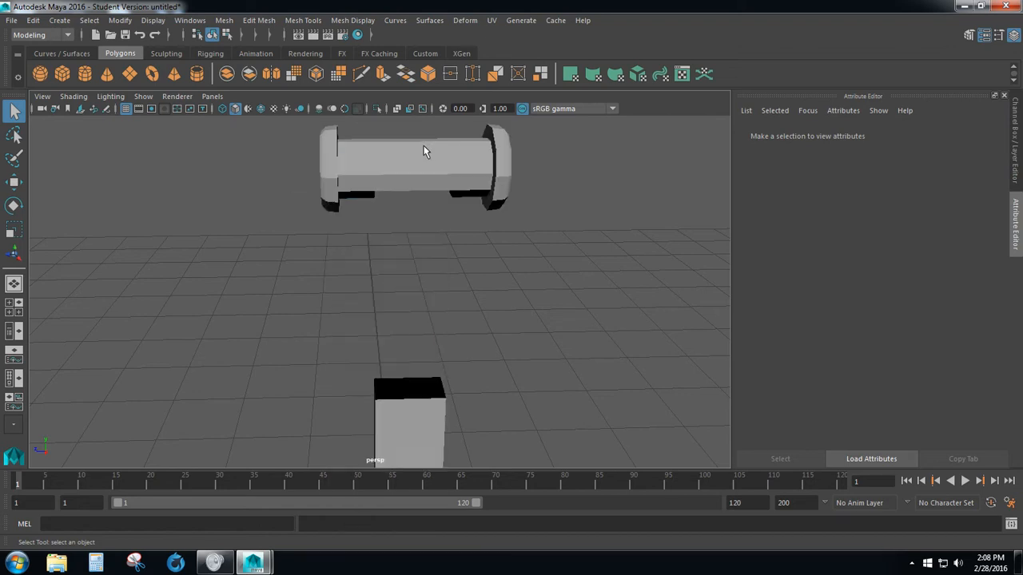
click(383, 173)
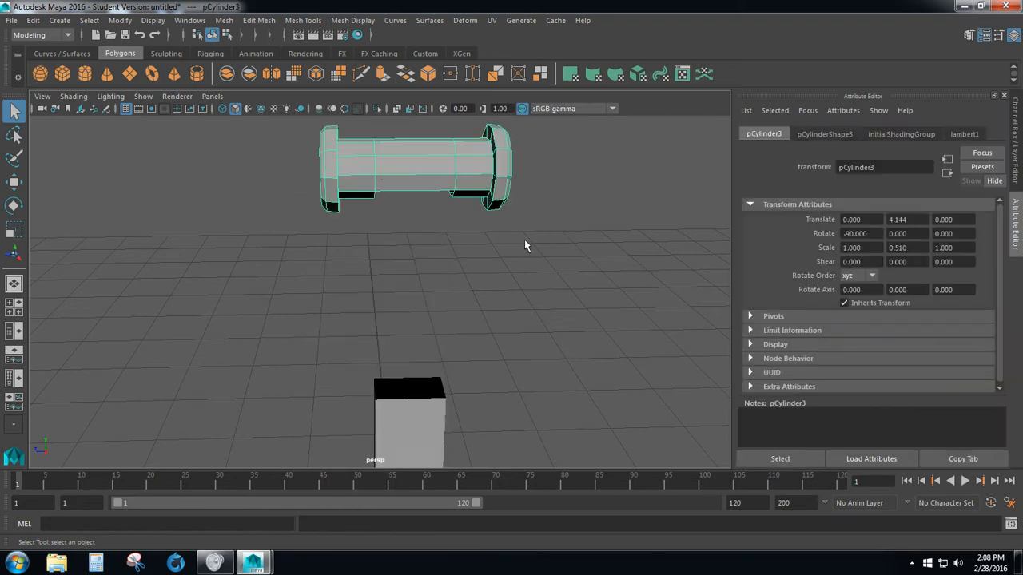
Step: Lower the upper capped pivot onto the open end of the arm, to about 2.574 on Y
key(w)
scroll(419, 223, down, 1)
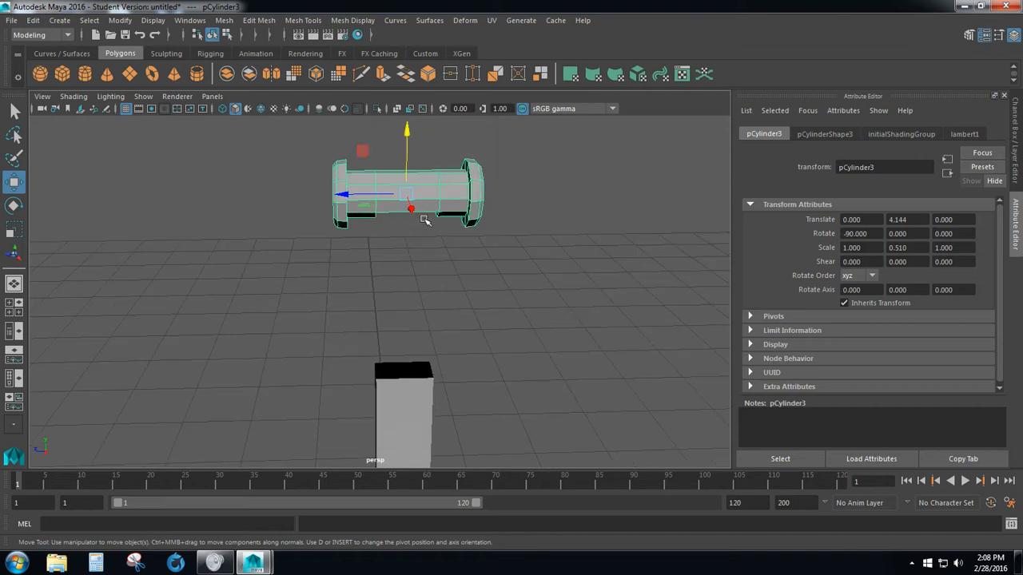
drag(407, 127, 401, 297)
alt+middle_drag(443, 339, 434, 237)
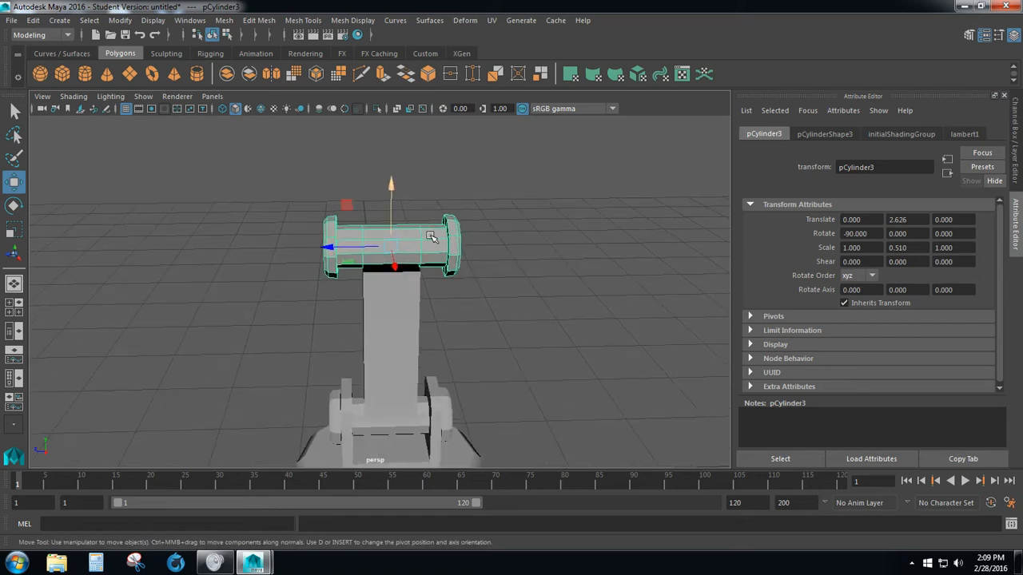
scroll(434, 237, up, 6)
alt+drag(450, 322, 426, 304)
scroll(434, 296, up, 3)
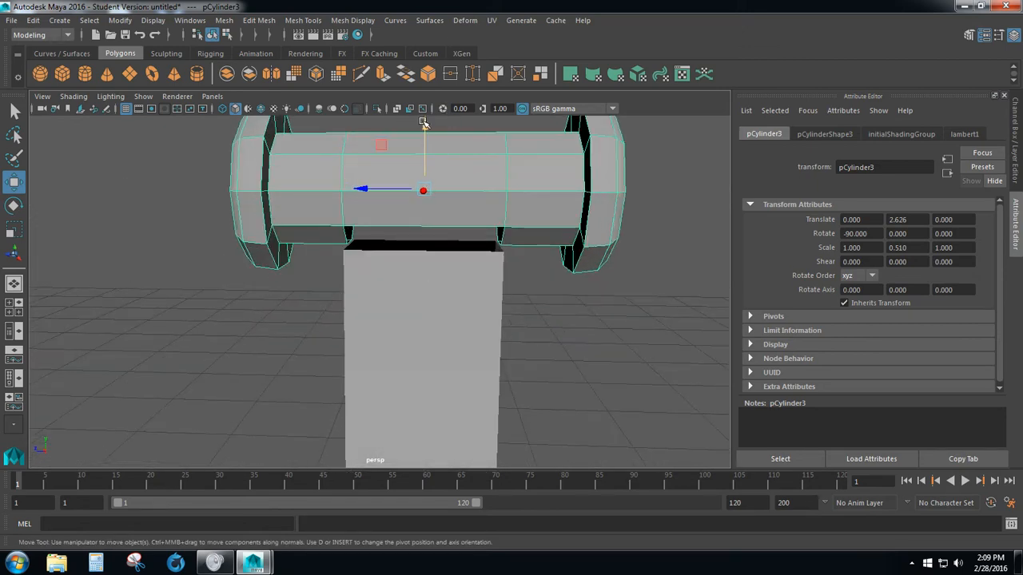
drag(424, 123, 423, 138)
scroll(463, 196, up, 4)
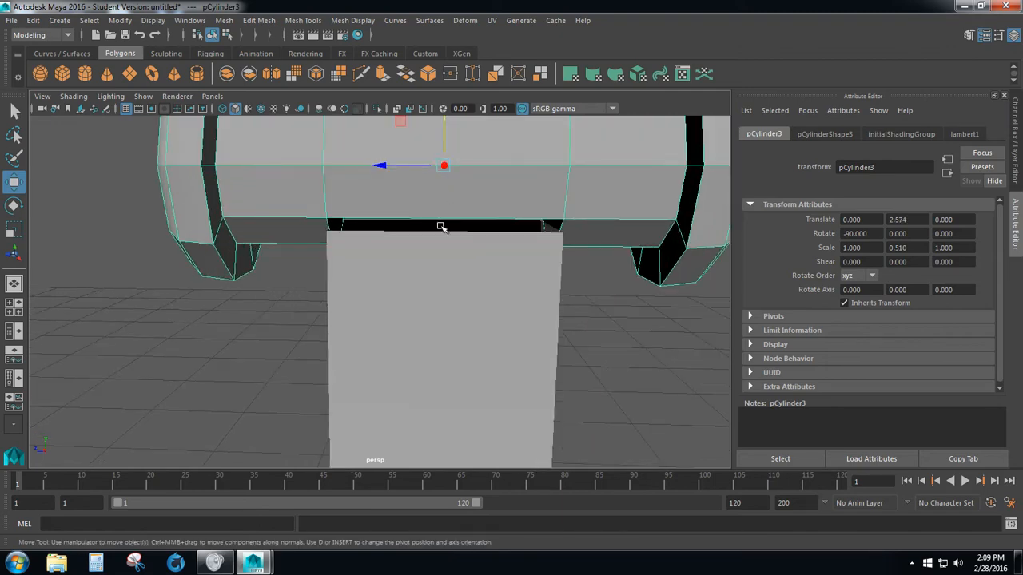
Step: Combine the upper pivot and the lower arm with its pivot into a single mesh
scroll(438, 232, down, 4)
alt+drag(434, 234, 327, 258)
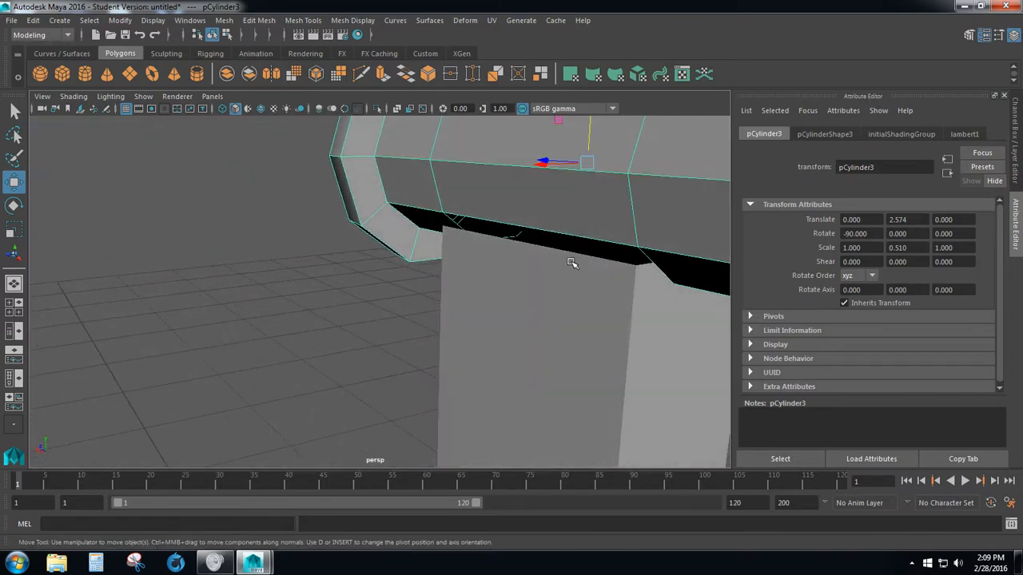
alt+drag(571, 263, 640, 259)
scroll(573, 312, down, 1)
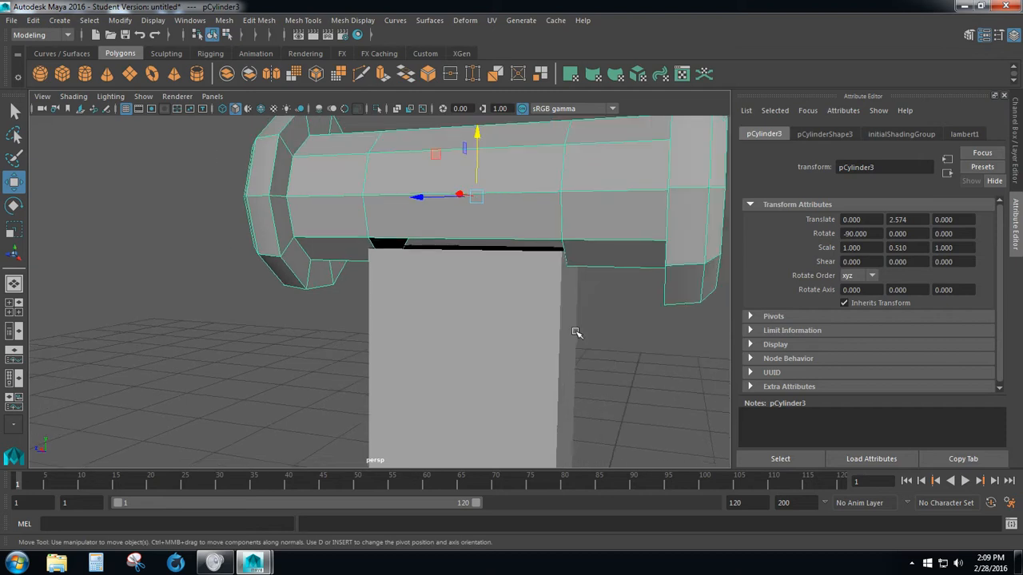
scroll(571, 331, down, 2)
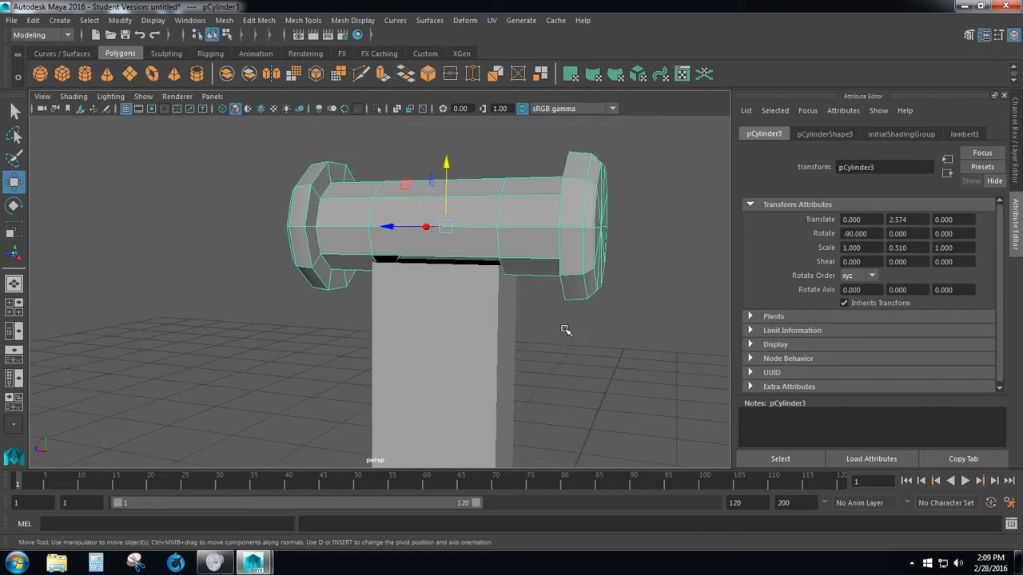
click(466, 365)
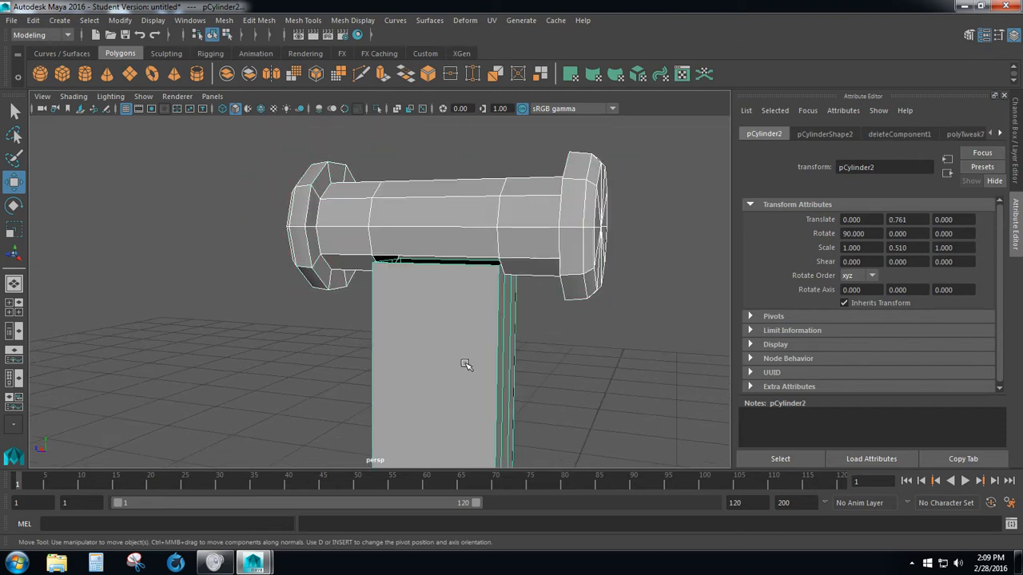
click(224, 22)
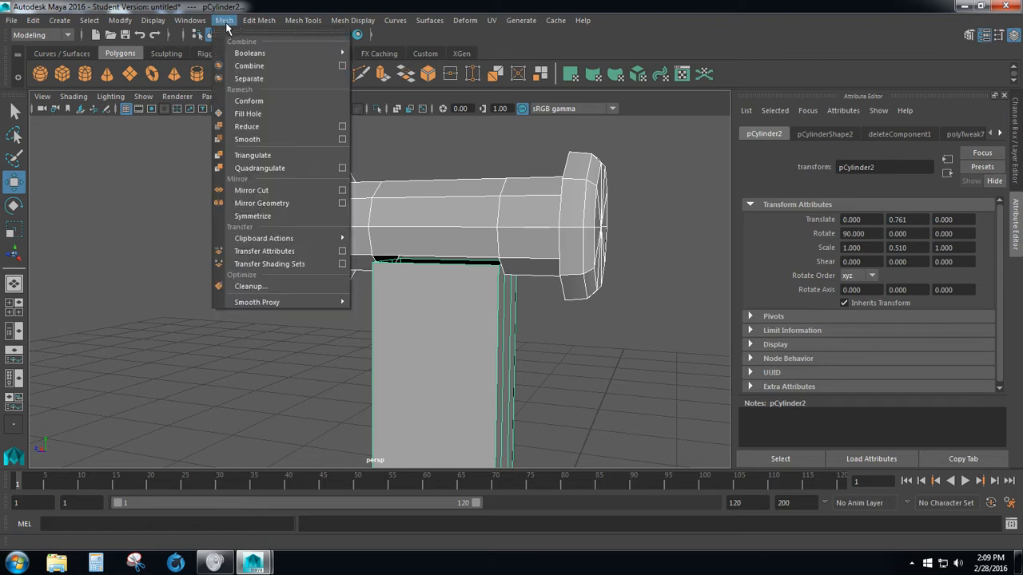
click(252, 69)
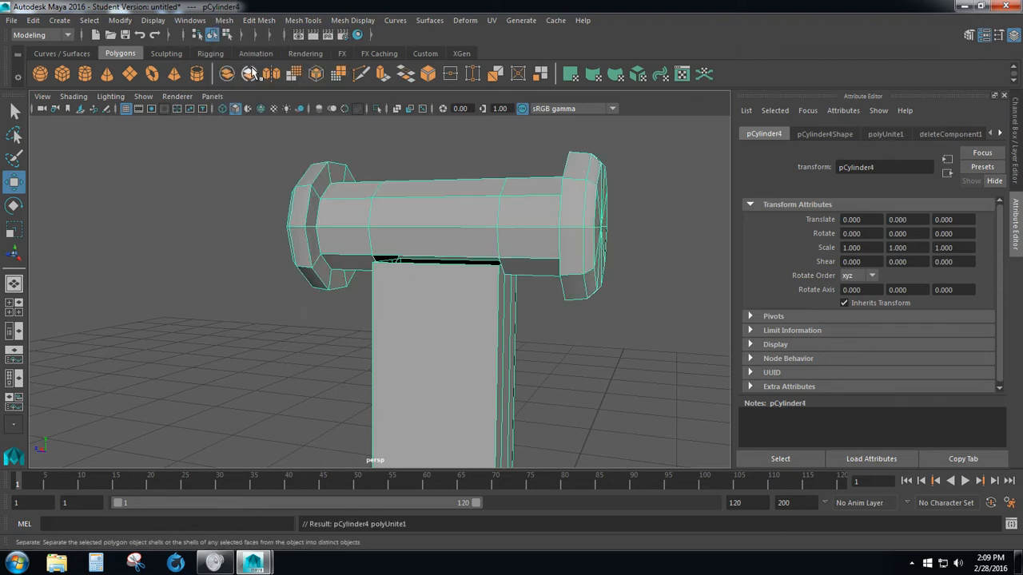
Step: Use Target Weld in wireframe display to merge the arm's first top corner vertex into the matching vertex of the upper pivot
mouse_move(530, 407)
alt+mouse_down()
mouse_move(285, 392)
mouse_move(317, 413)
mouse_move(552, 392)
mouse_move(527, 409)
alt+mouse_up()
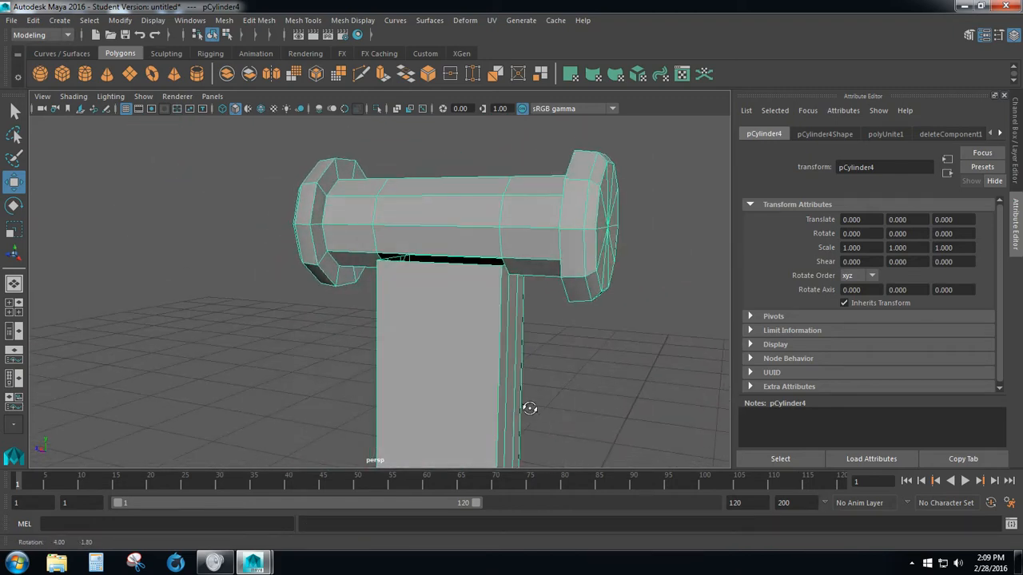
alt+drag(543, 292, 606, 289)
scroll(531, 278, up, 2)
scroll(575, 277, up, 3)
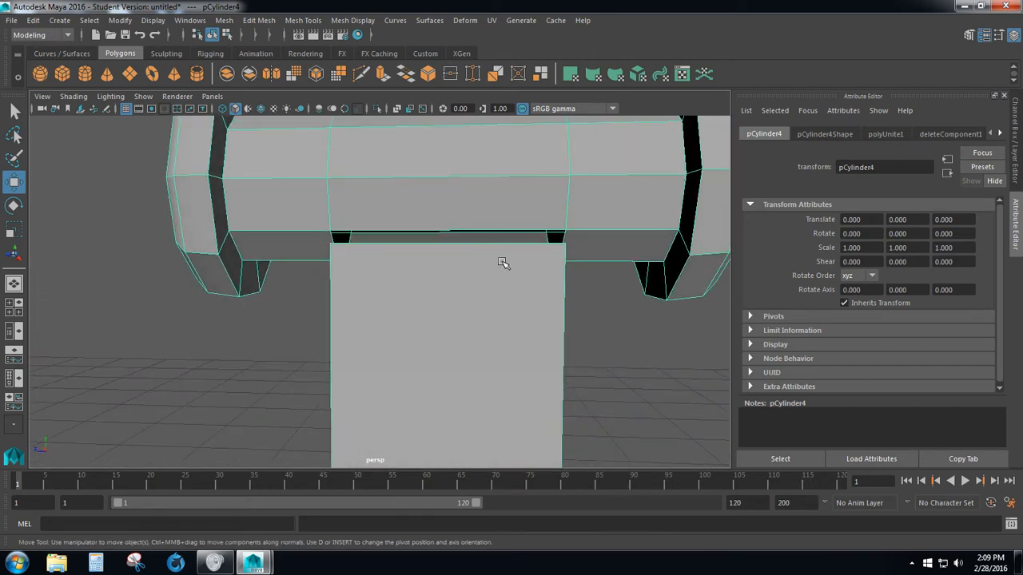
click(472, 74)
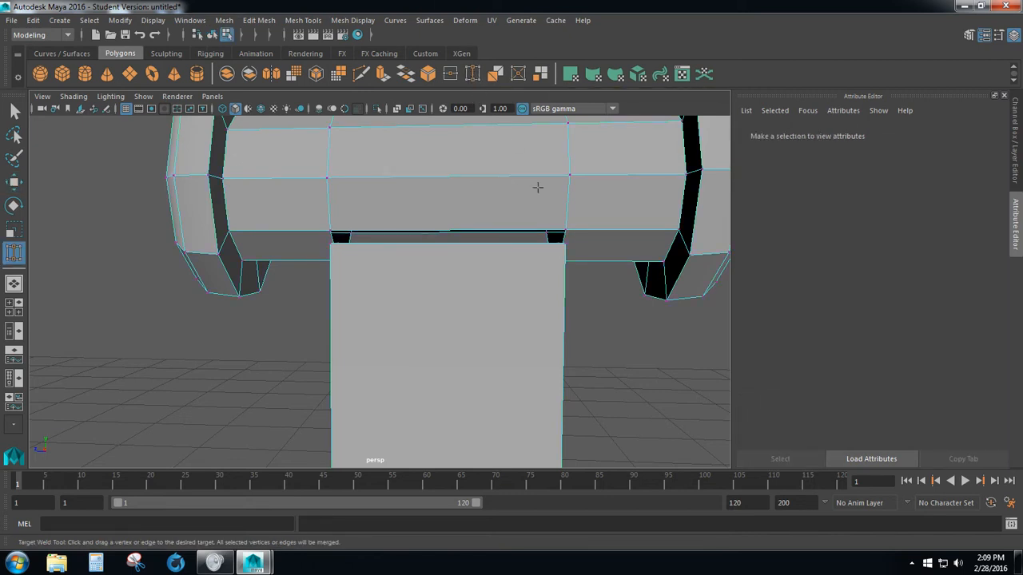
alt+drag(627, 273, 563, 330)
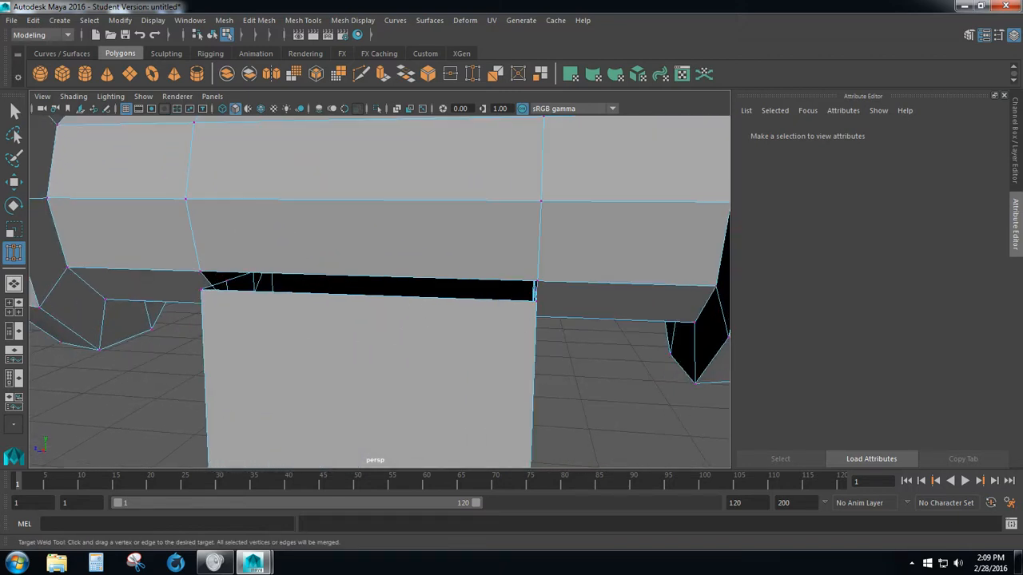
click(224, 110)
alt+drag(268, 311, 247, 307)
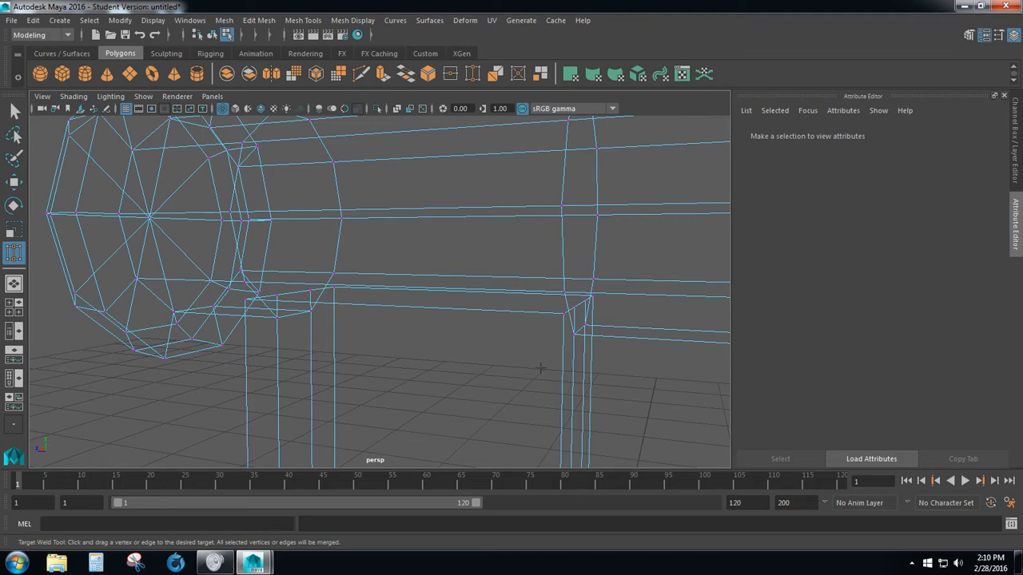
alt+drag(572, 368, 534, 373)
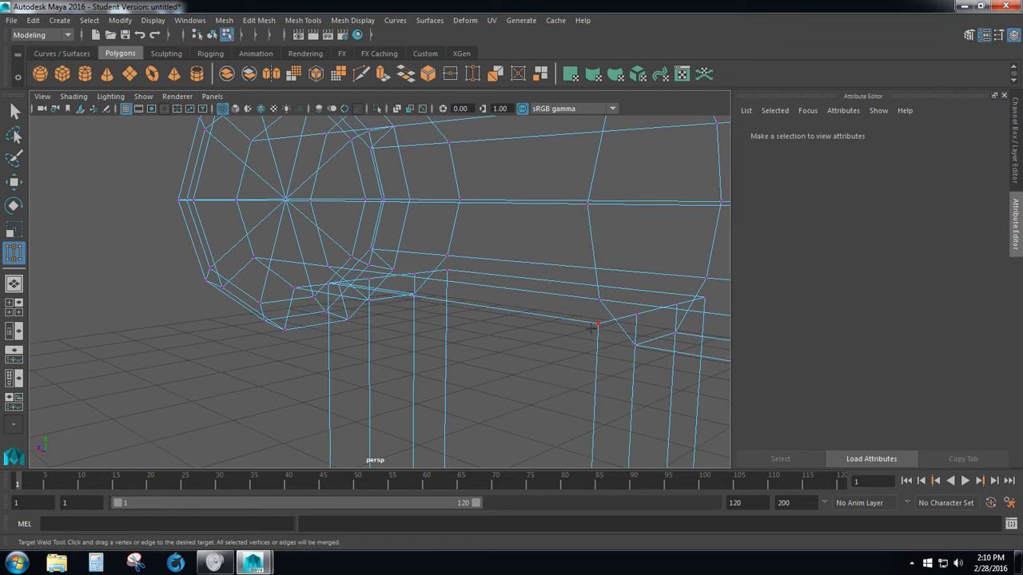
scroll(627, 351, up, 3)
alt+drag(610, 344, 632, 349)
drag(599, 300, 599, 299)
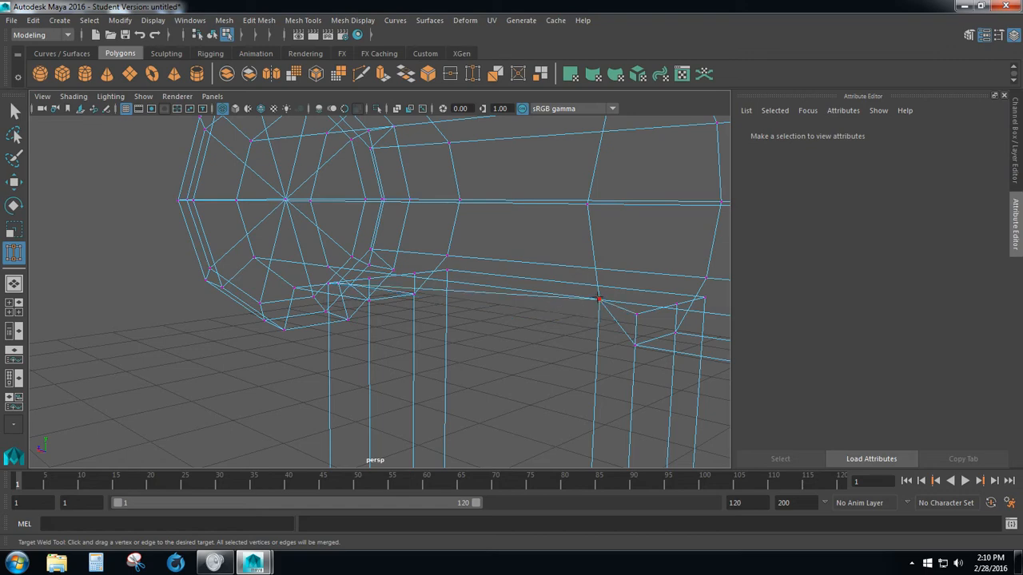
Step: Weld the arm's other three top corner vertices to the matching corners of the opening in the upper pivot
alt+drag(497, 286, 387, 347)
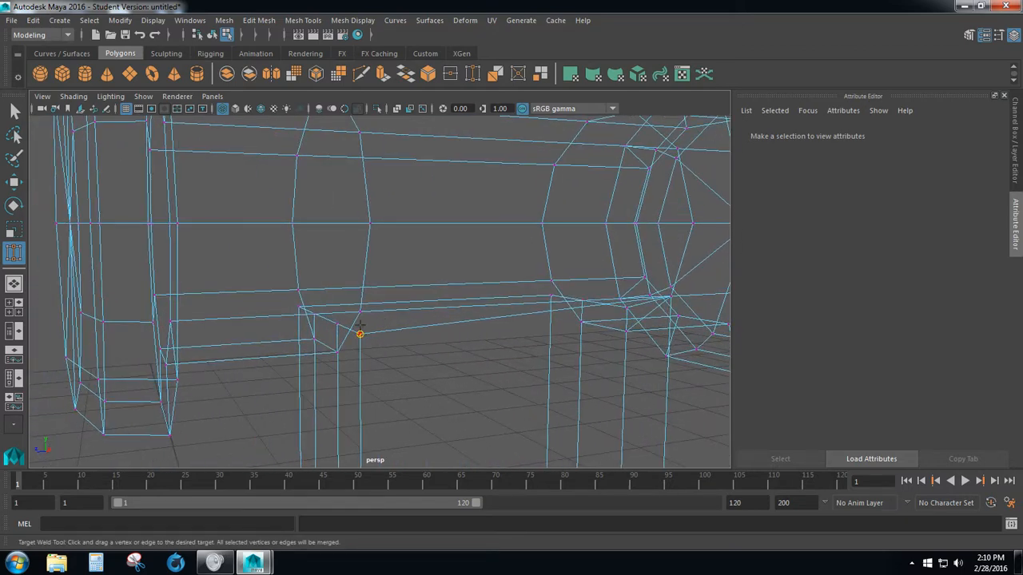
drag(360, 311, 360, 310)
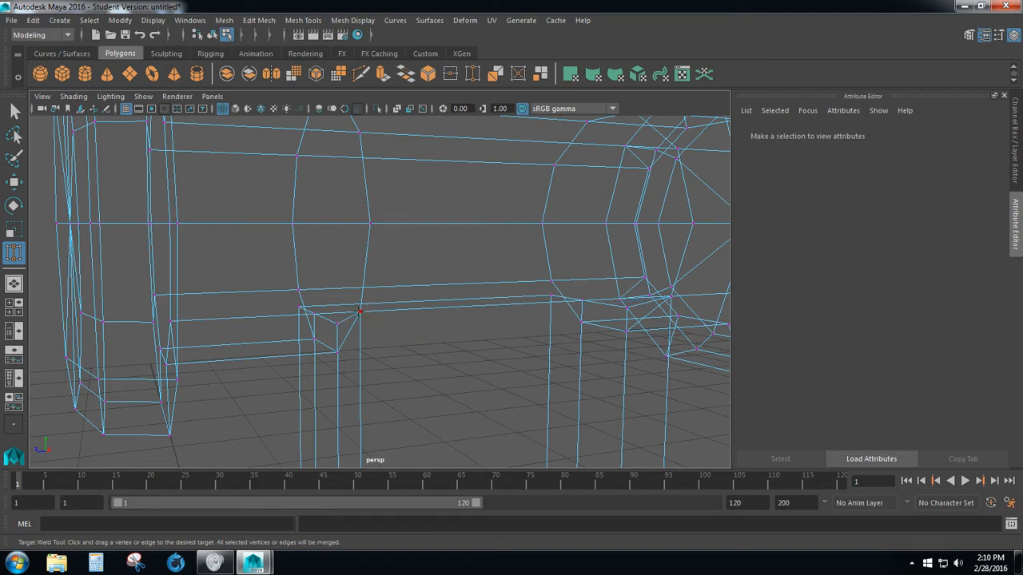
alt+drag(251, 309, 467, 304)
drag(247, 372, 246, 327)
alt+drag(210, 366, 253, 372)
scroll(252, 372, down, 3)
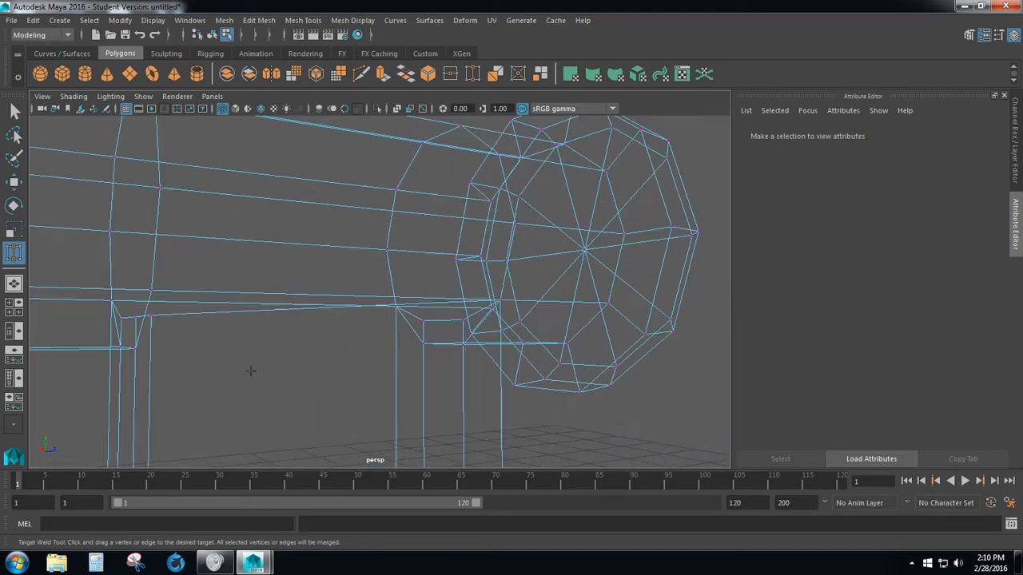
drag(150, 315, 151, 291)
Step: Weld the two intermediate vertices on one side of the arm's top to the pivot vertices beneath them
alt+drag(315, 321, 137, 293)
scroll(137, 294, up, 2)
scroll(137, 293, up, 2)
alt+middle_drag(138, 293, 183, 217)
alt+drag(183, 217, 271, 322)
scroll(271, 321, up, 3)
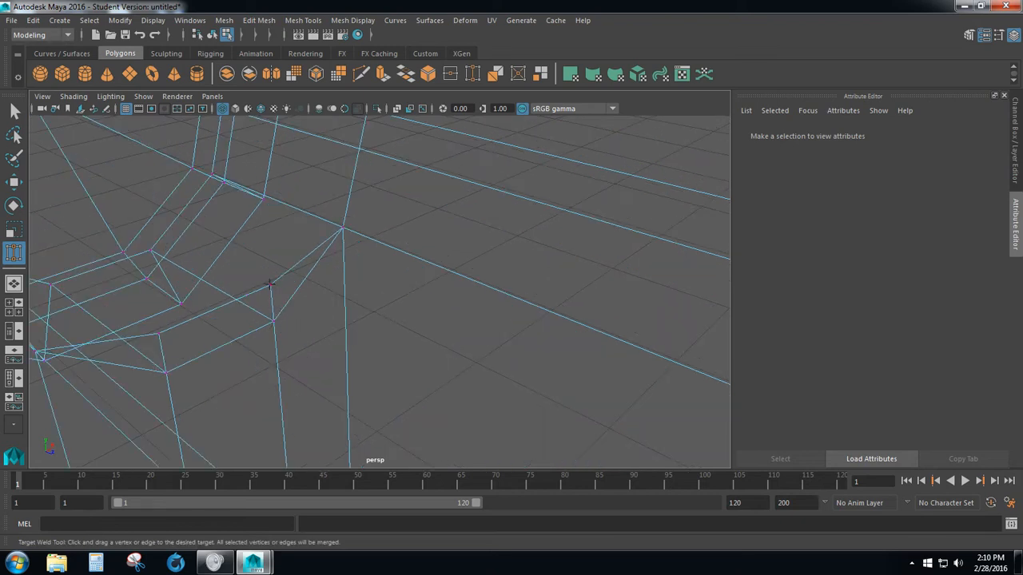
drag(270, 295, 274, 323)
drag(270, 285, 274, 322)
drag(158, 334, 165, 371)
Step: Weld the two intermediate vertices on the opposite side of the arm's top to the adjacent pivot vertices
alt+drag(296, 370, 459, 350)
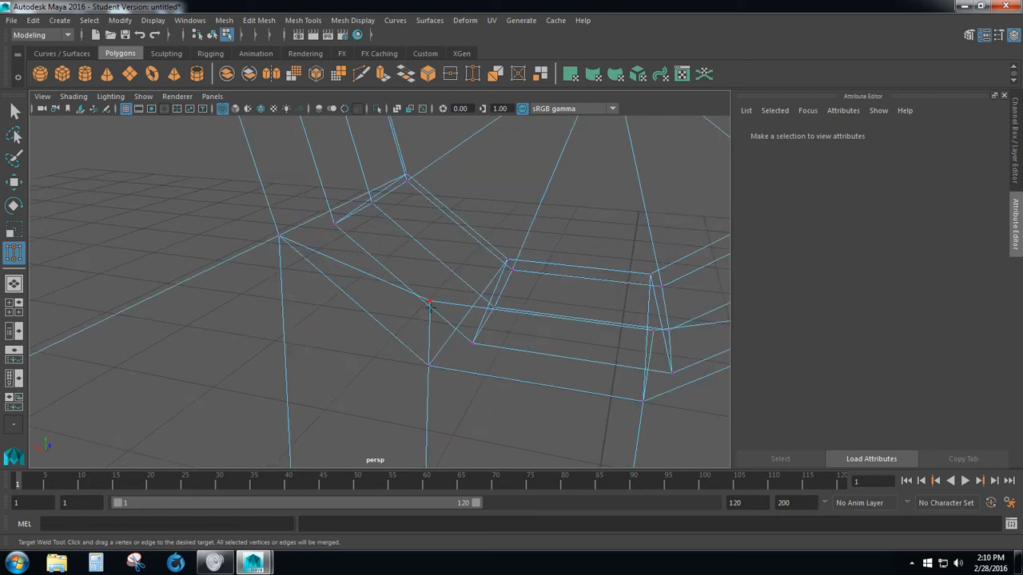
drag(430, 301, 429, 365)
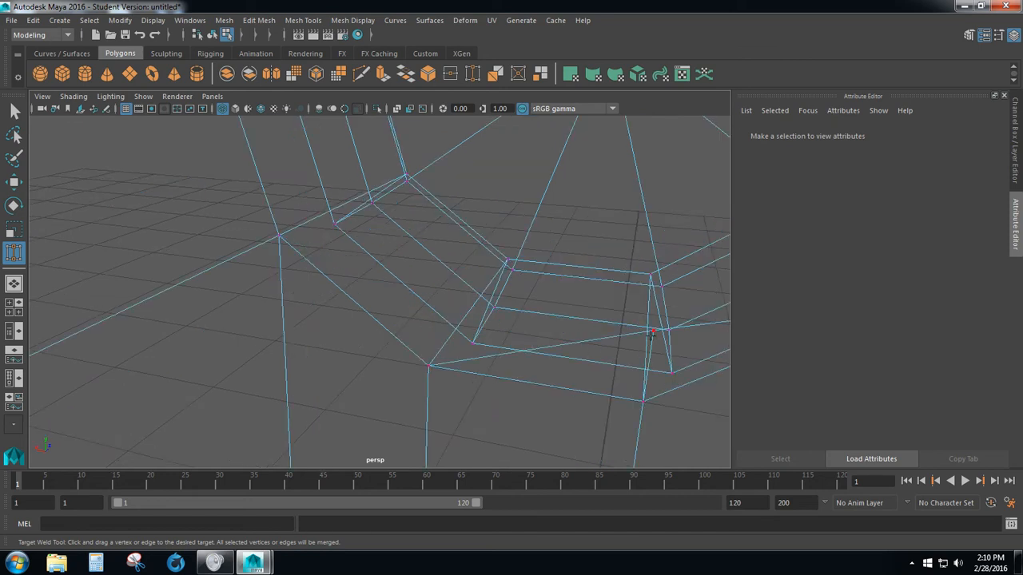
drag(648, 348, 637, 396)
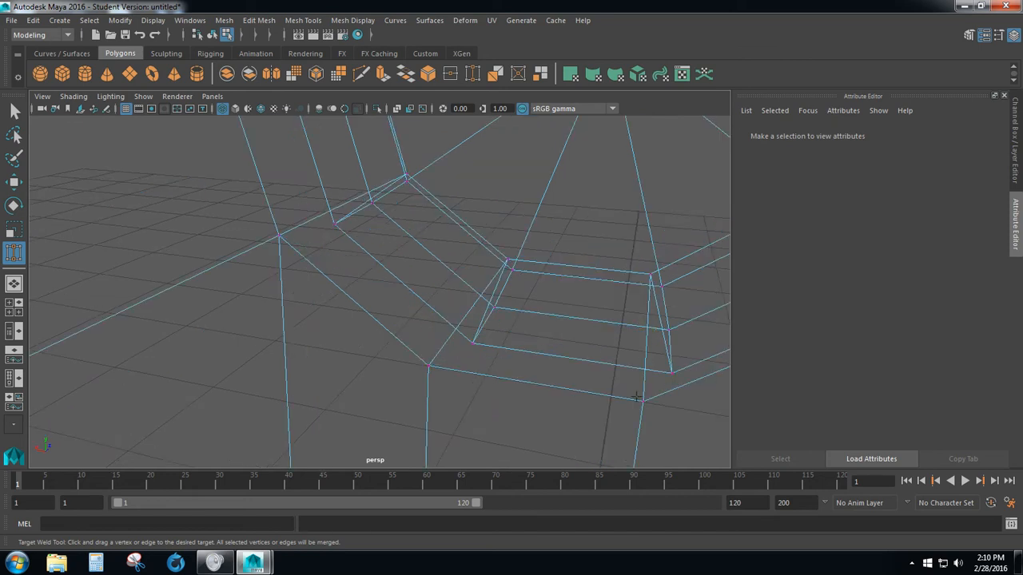
Step: Return to shaded display and examine the welded joint between arm and upper pivot from all sides
scroll(589, 415, down, 3)
alt+drag(570, 403, 441, 334)
scroll(448, 392, down, 3)
scroll(440, 386, down, 2)
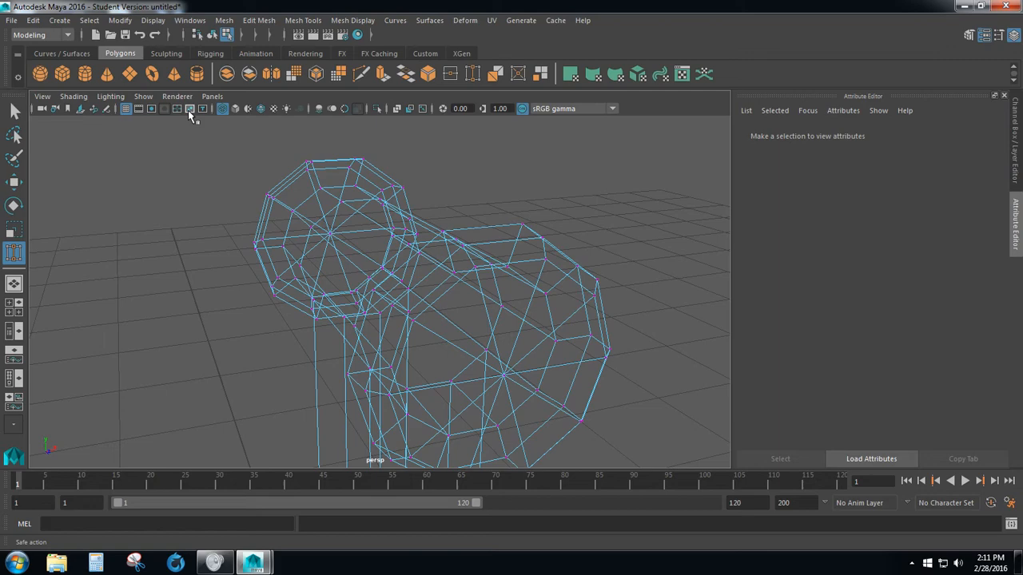
click(237, 110)
mouse_move(204, 358)
alt+mouse_down()
mouse_move(341, 289)
mouse_move(456, 267)
mouse_move(541, 258)
mouse_move(615, 306)
alt+mouse_up()
mouse_move(211, 309)
alt+mouse_down()
mouse_move(400, 269)
mouse_move(536, 269)
mouse_move(468, 315)
mouse_move(314, 330)
mouse_move(208, 325)
alt+mouse_up()
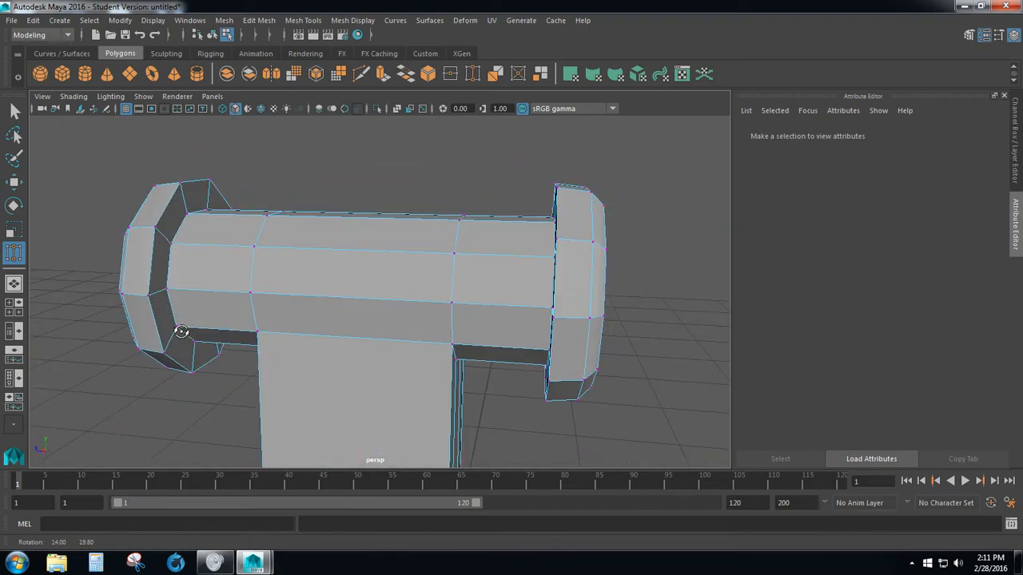
alt+drag(634, 294, 381, 306)
scroll(383, 309, down, 5)
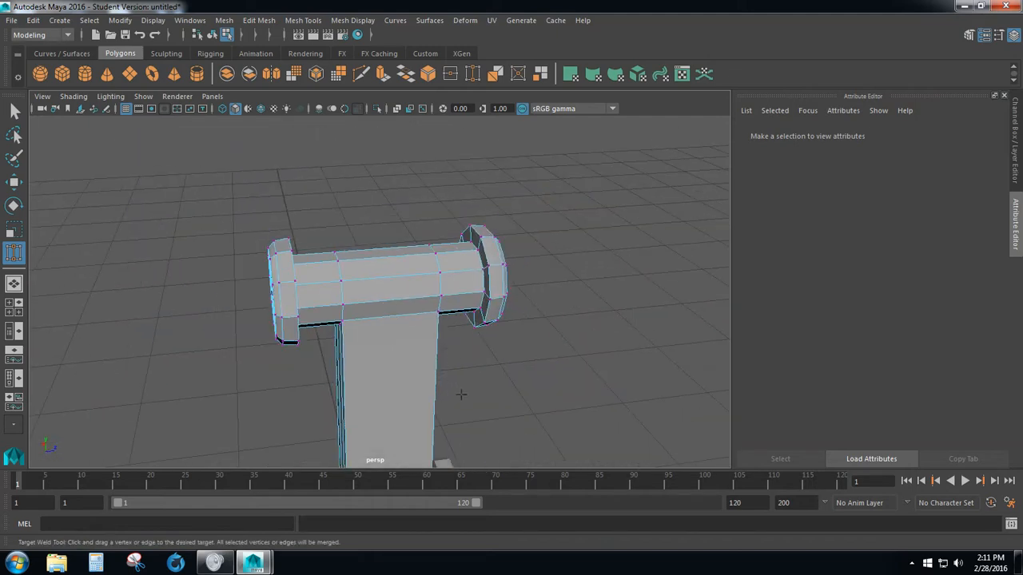
alt+drag(461, 395, 477, 407)
scroll(450, 348, down, 3)
scroll(478, 407, down, 3)
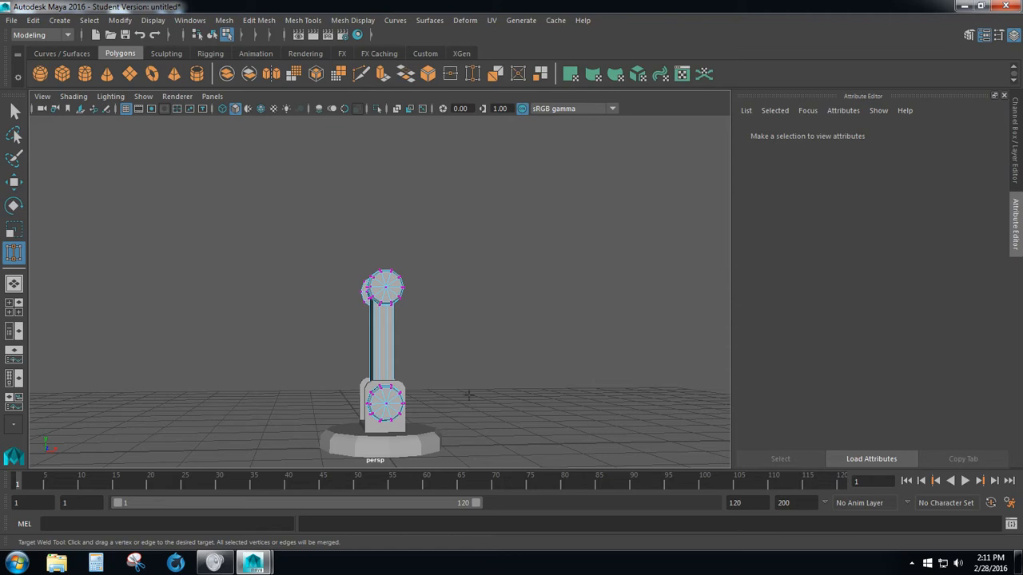
Step: Return to object mode, duplicate the U-shaped bracket on the base, and raise the copy to about 4.129 on Y
click(15, 112)
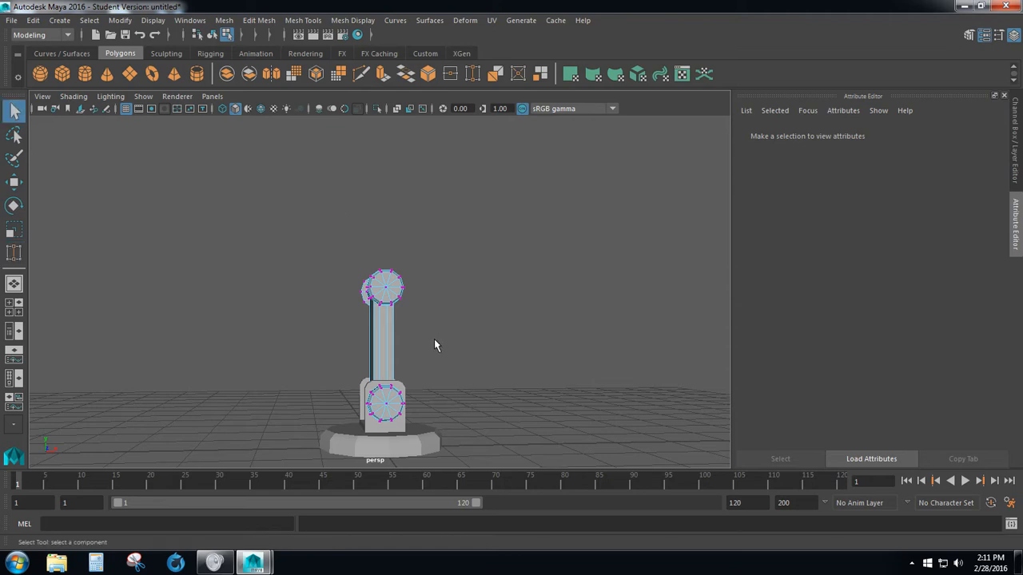
alt+drag(491, 368, 475, 384)
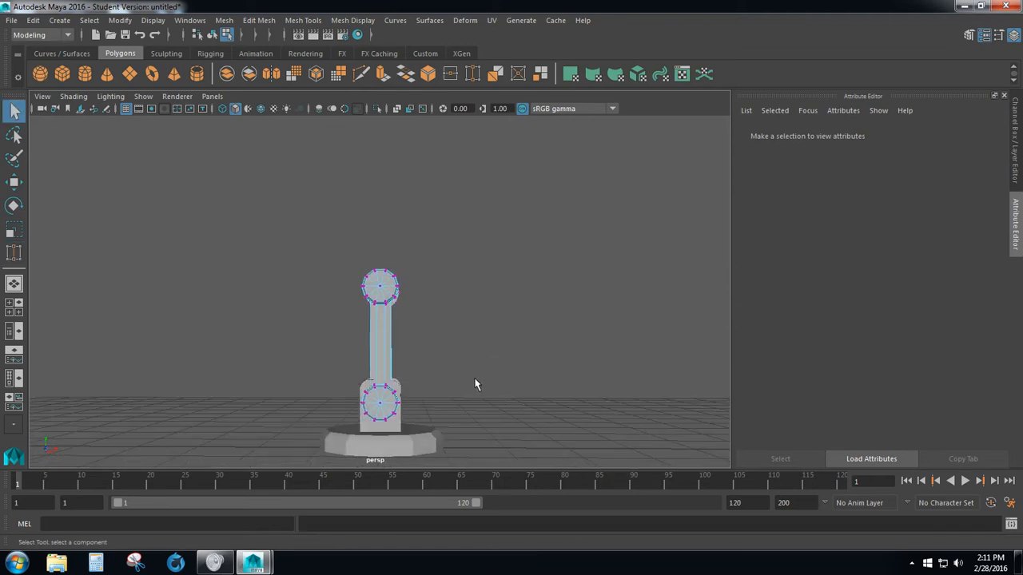
right_drag(394, 427, 436, 189)
click(396, 425)
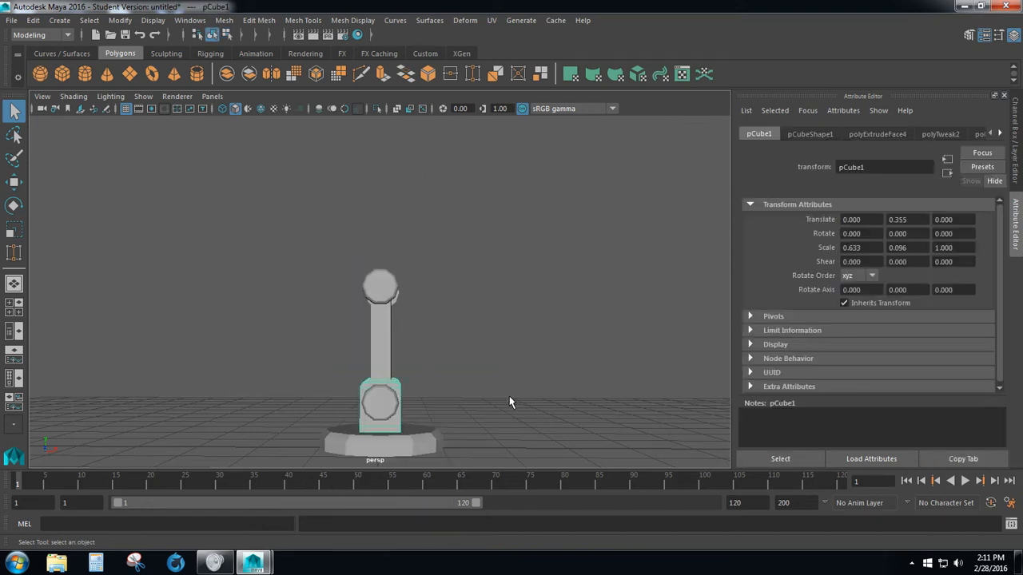
alt+drag(511, 392, 332, 419)
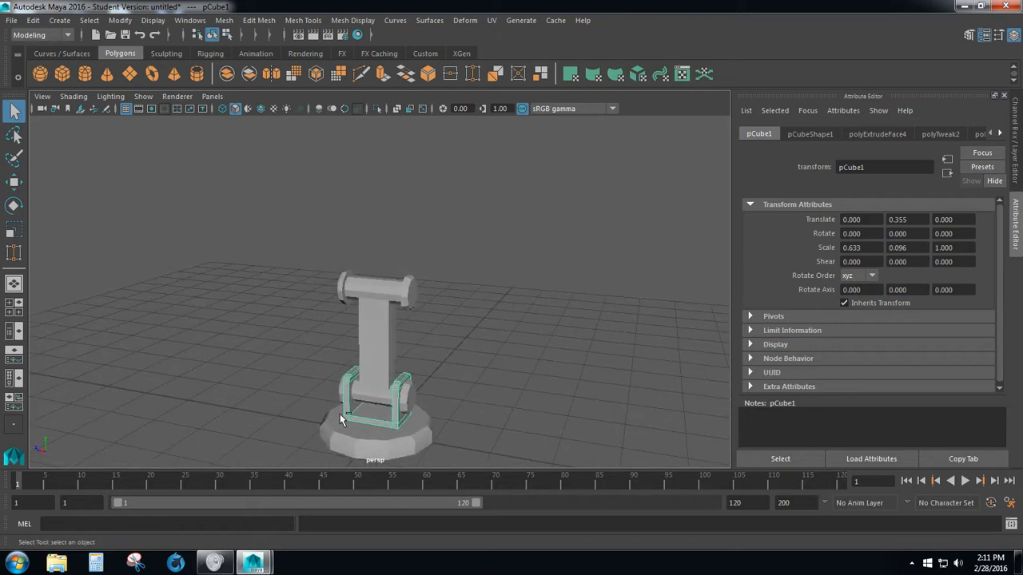
key(ctrl+d)
key(w)
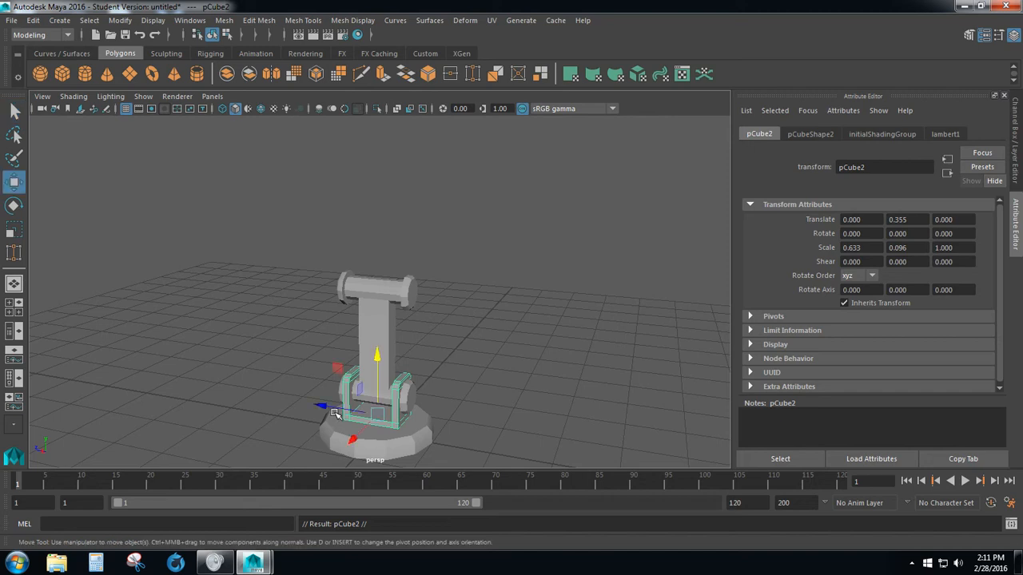
drag(378, 359, 388, 129)
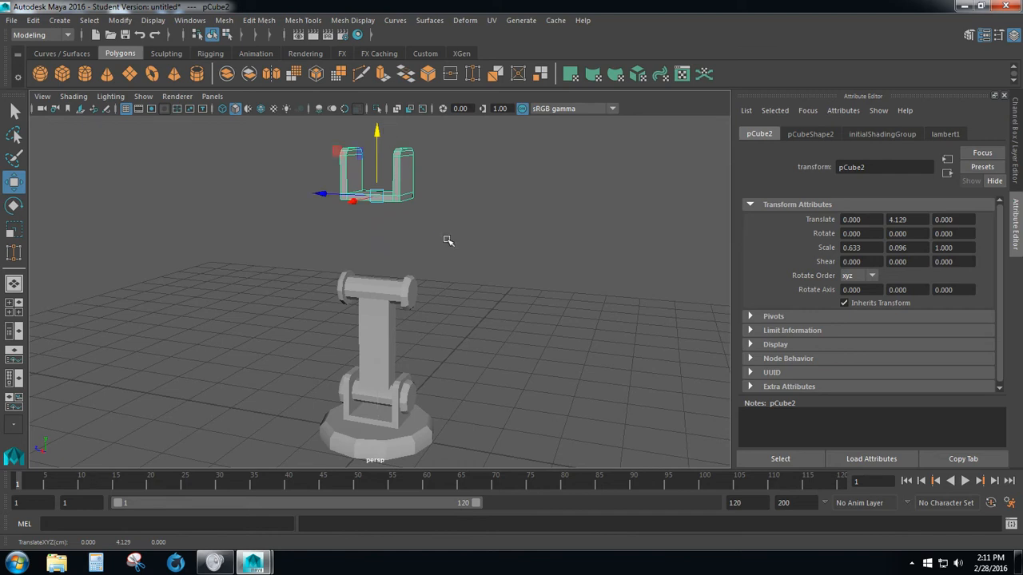
Step: Duplicate the U-shaped bracket on the base again and raise this copy to about 3.226 on Y
click(394, 422)
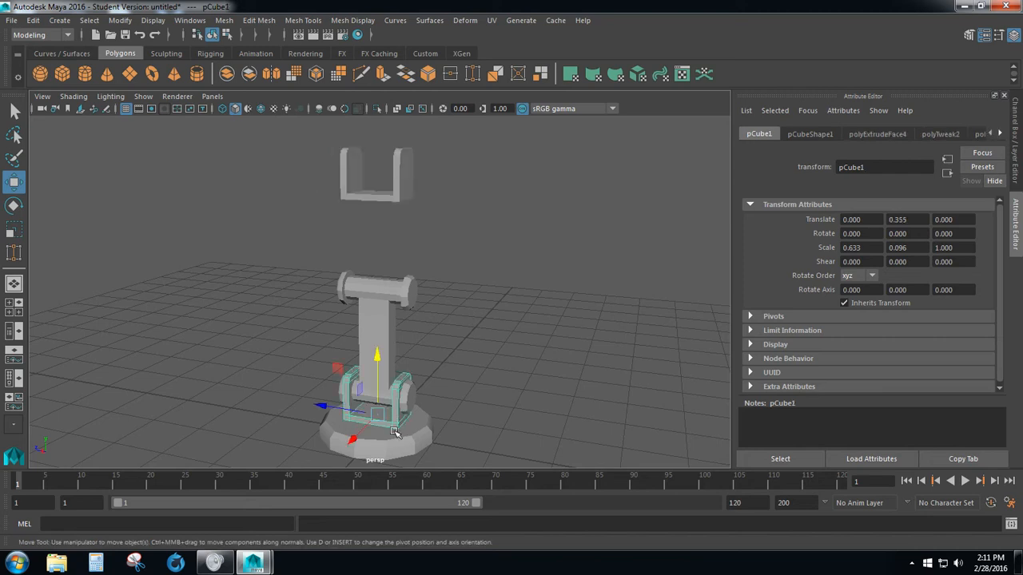
key(ctrl+d)
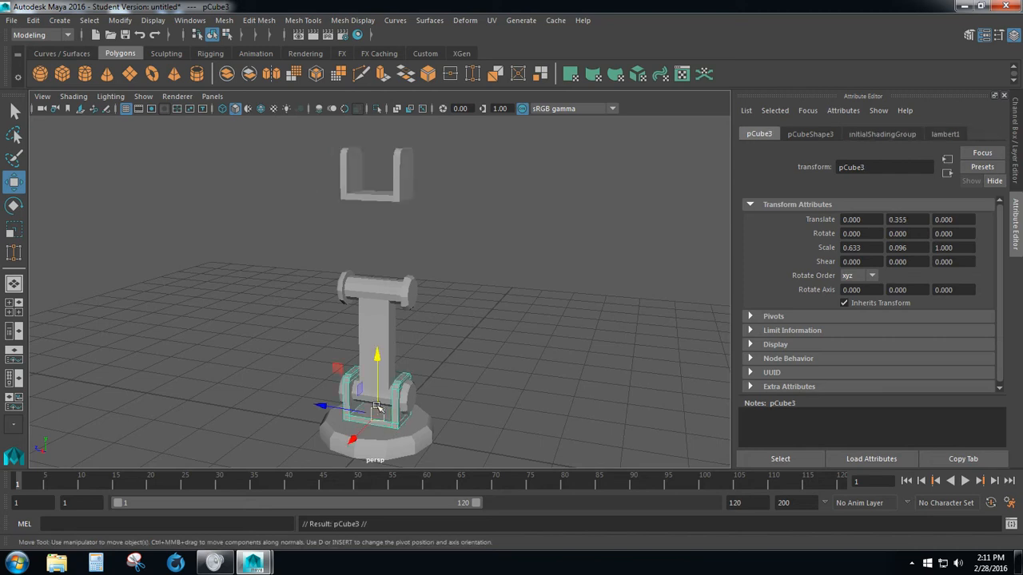
drag(376, 357, 400, 185)
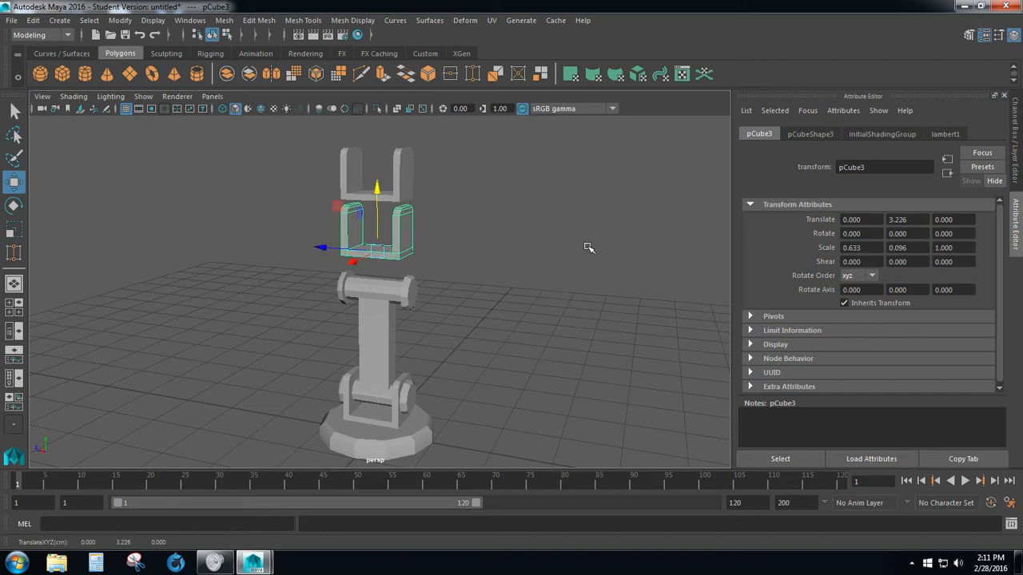
Step: Flip the new bracket copy upside down by setting its Z rotation to 180
scroll(568, 270, up, 2)
scroll(567, 270, up, 1)
alt+drag(565, 270, 461, 270)
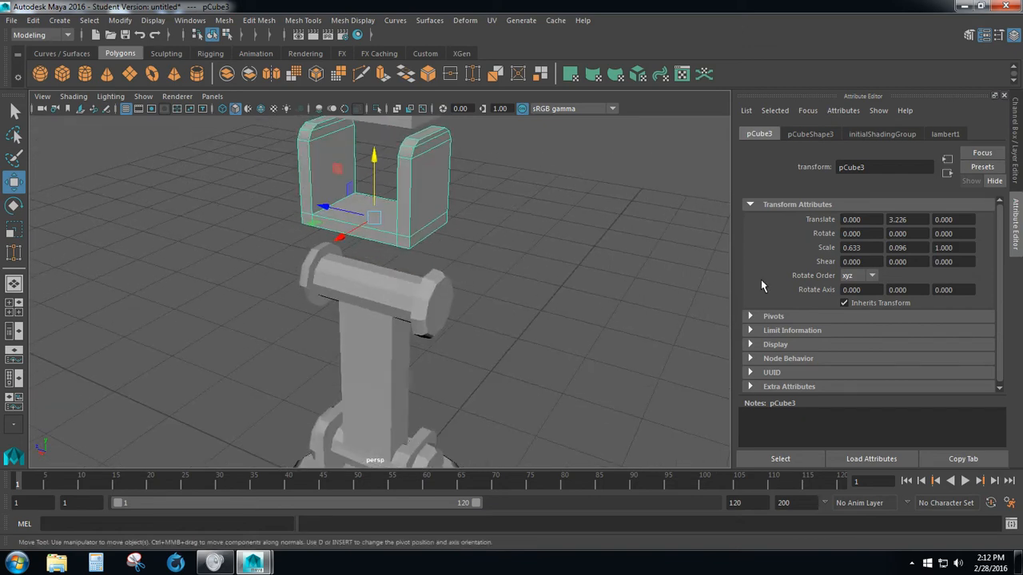
click(956, 235)
key(Return)
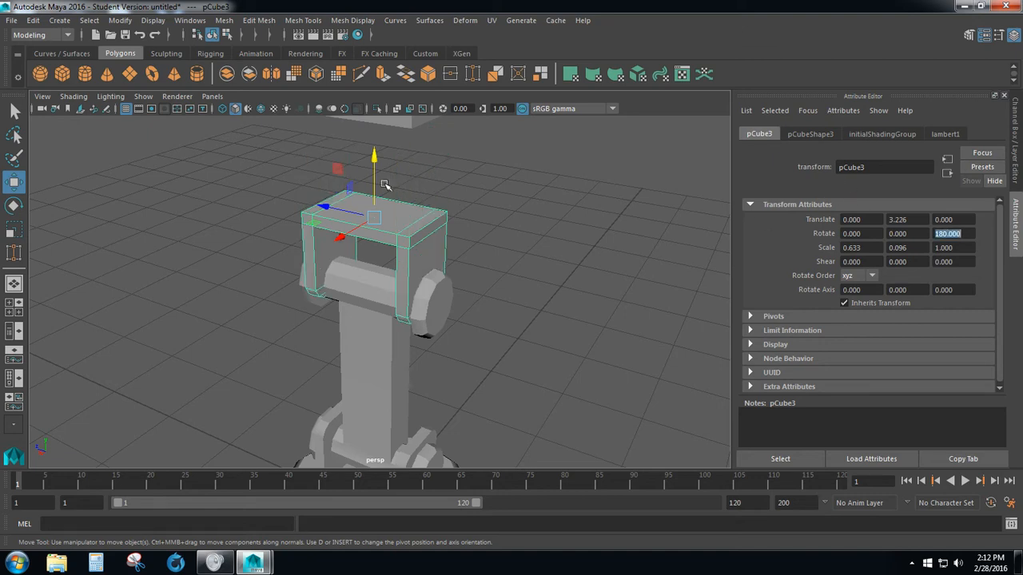
Step: Raise the inverted bracket to about 4.001 on Y, leaving a narrow gap beneath the upright bracket
scroll(384, 185, down, 2)
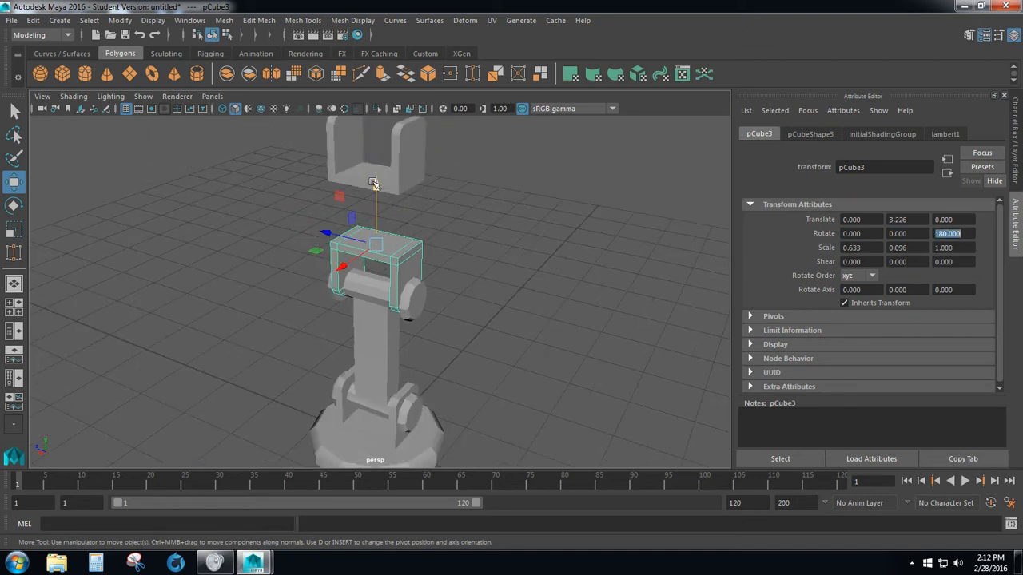
drag(373, 183, 477, 338)
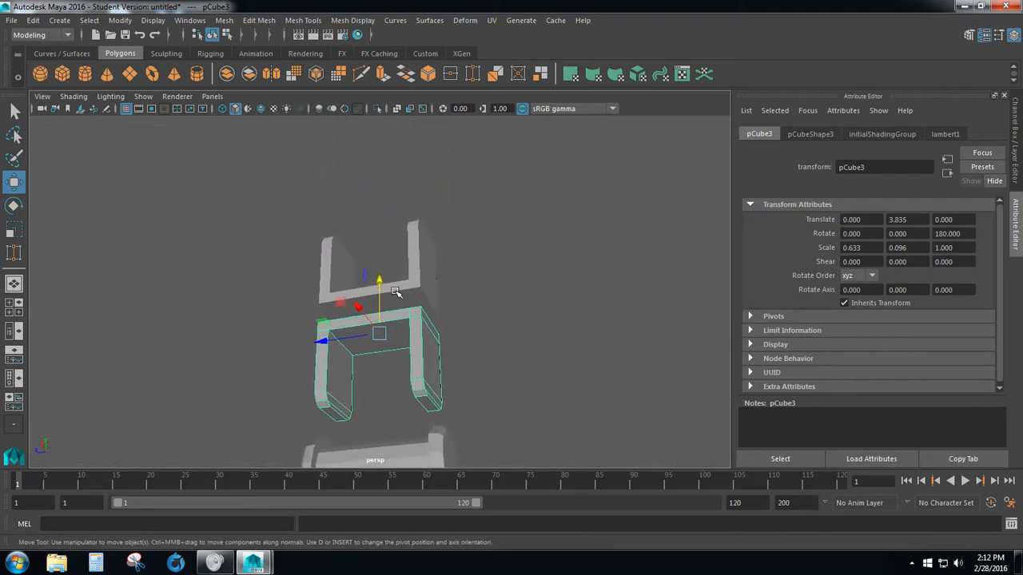
alt+drag(395, 292, 477, 315)
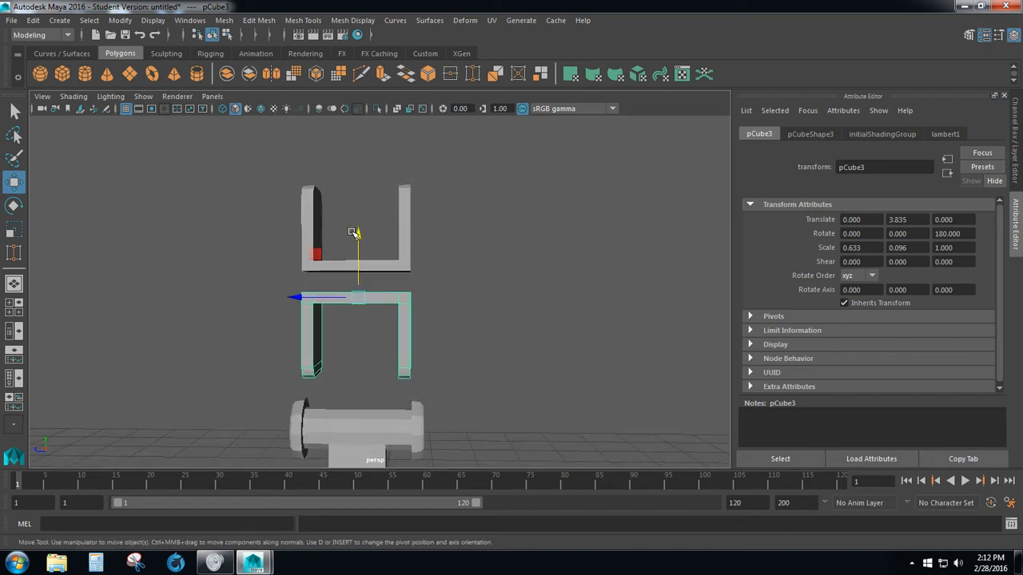
drag(354, 232, 377, 194)
scroll(361, 216, up, 5)
alt+middle_drag(377, 194, 385, 245)
scroll(387, 249, up, 2)
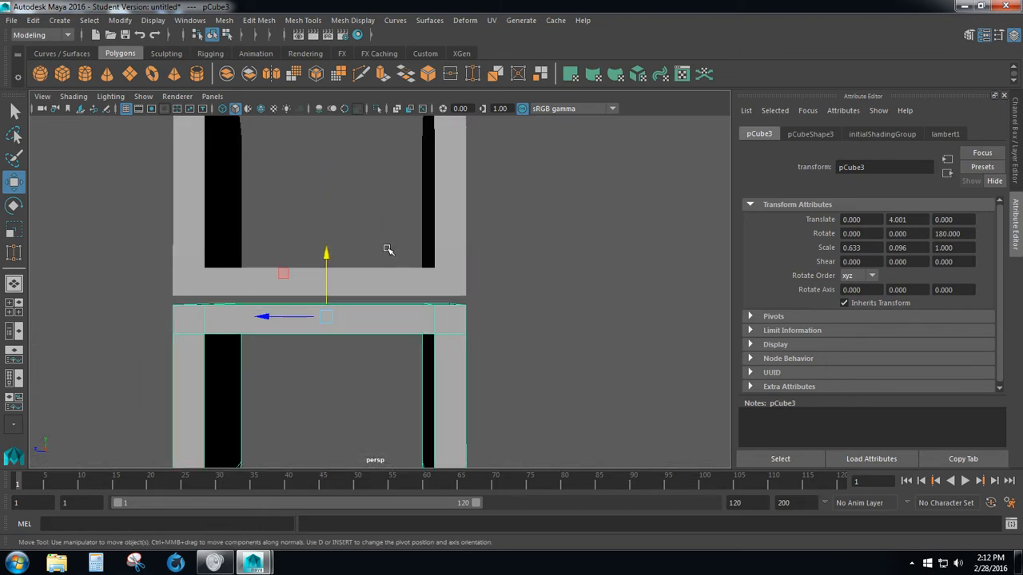
click(472, 75)
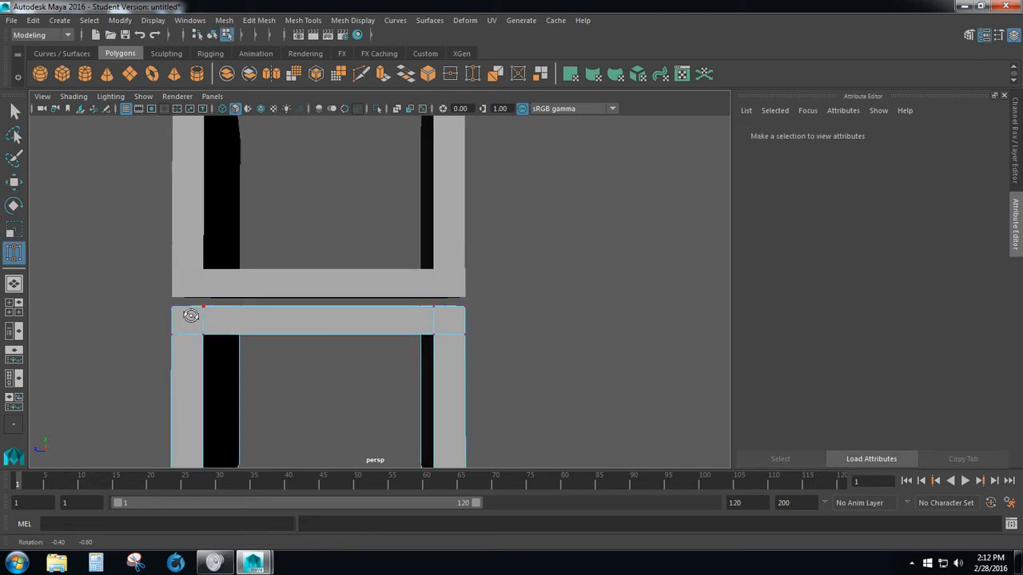
alt+drag(189, 312, 311, 332)
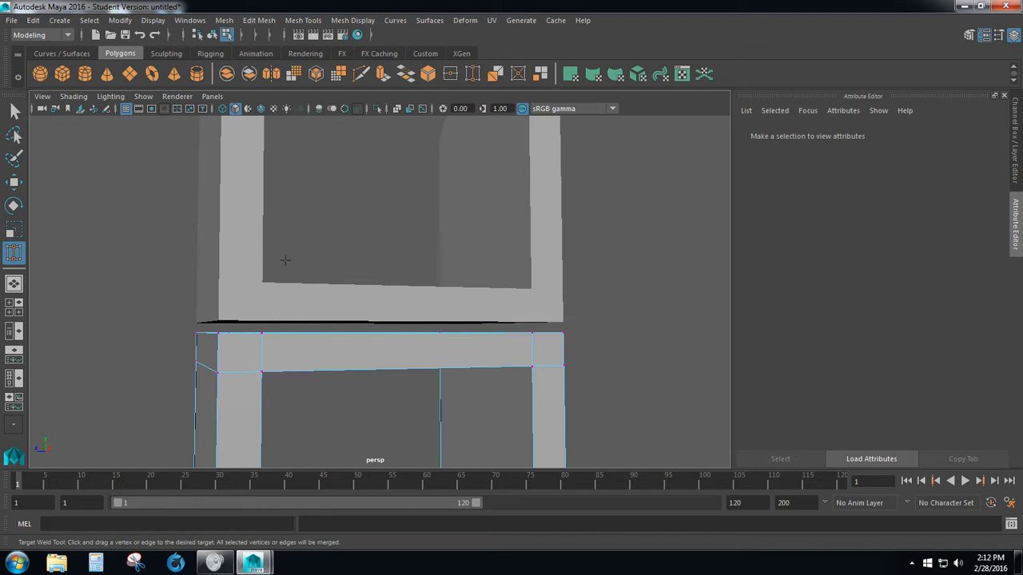
right_drag(363, 237, 419, 188)
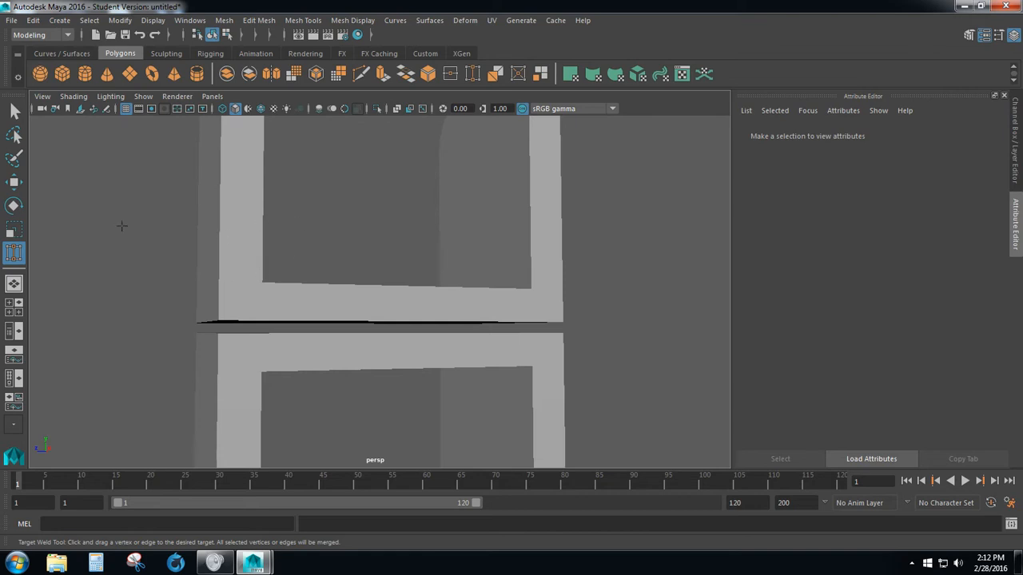
key(q)
Step: Select the inverted and upright brackets together and combine them into one mesh
click(264, 353)
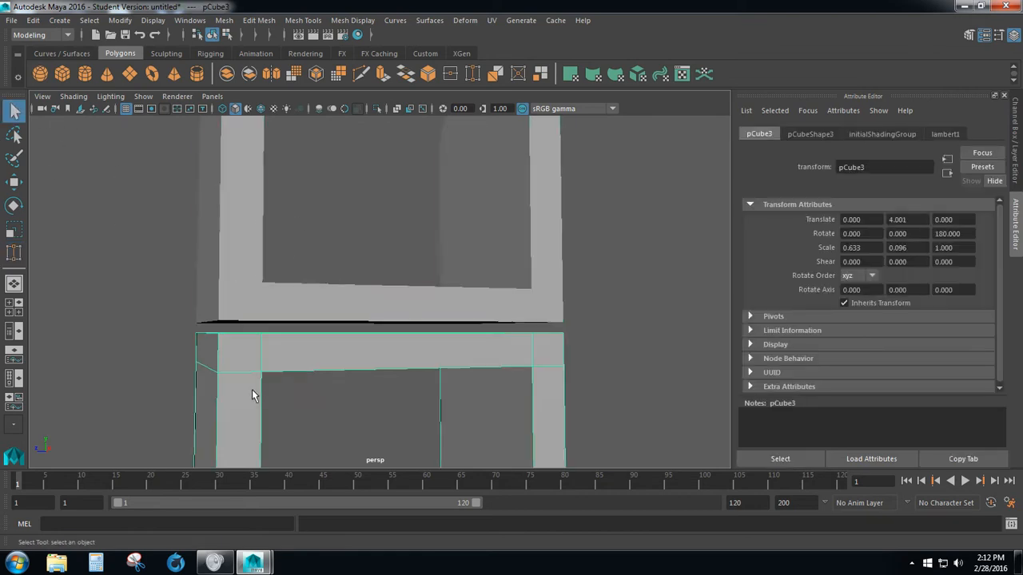
click(231, 251)
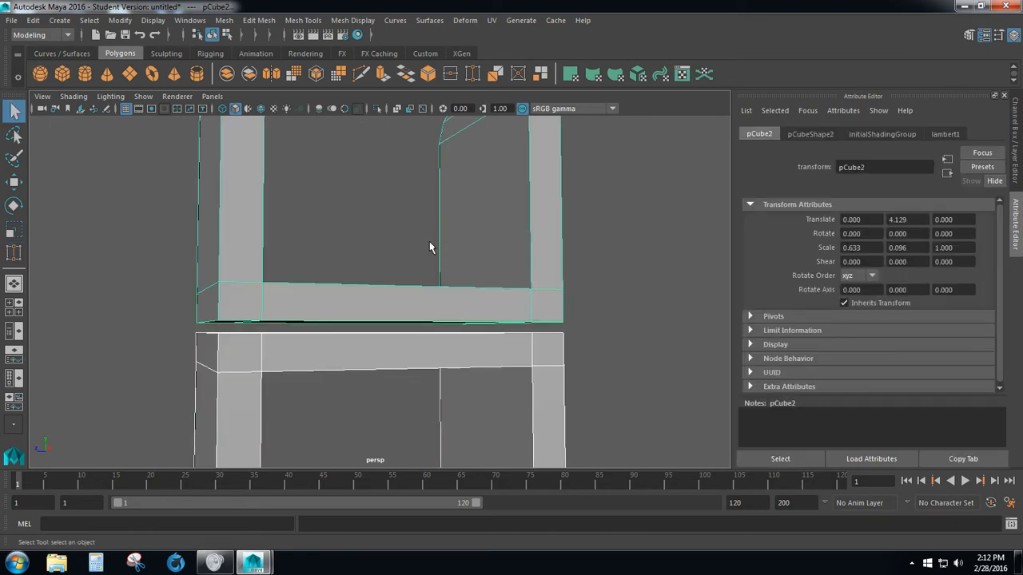
alt+right_drag(429, 248, 370, 243)
shift+drag(432, 262, 403, 278)
shift+click(268, 238)
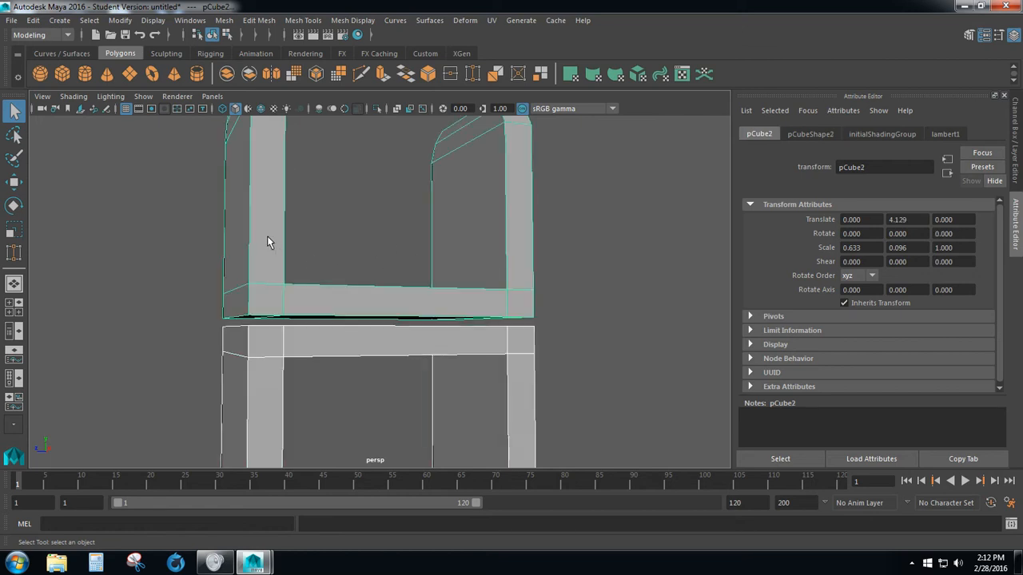
click(225, 22)
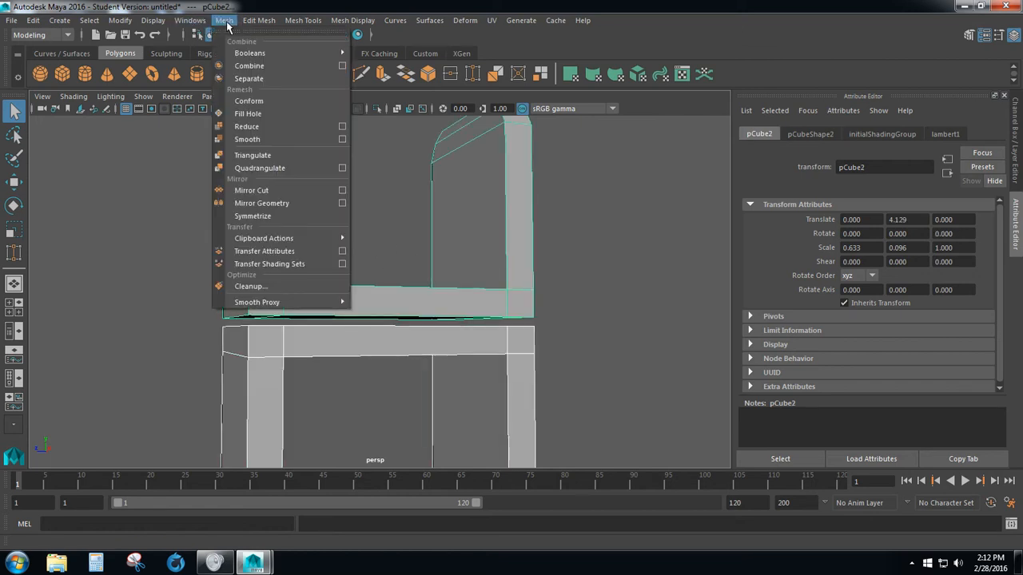
click(250, 65)
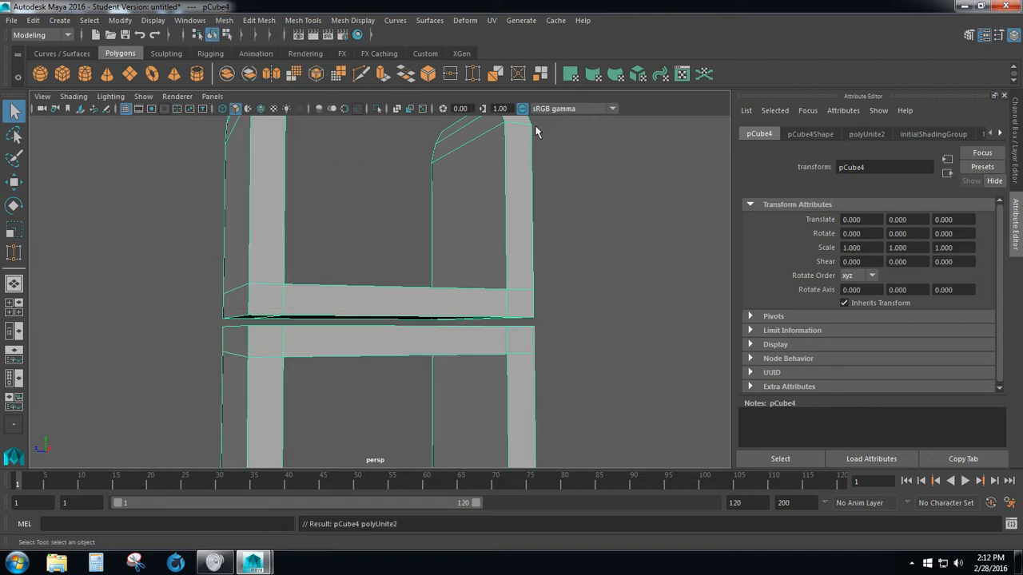
Step: Target-weld the four top vertices on one side of the inverted bracket to the matching bottom vertices of the upright bracket
click(472, 74)
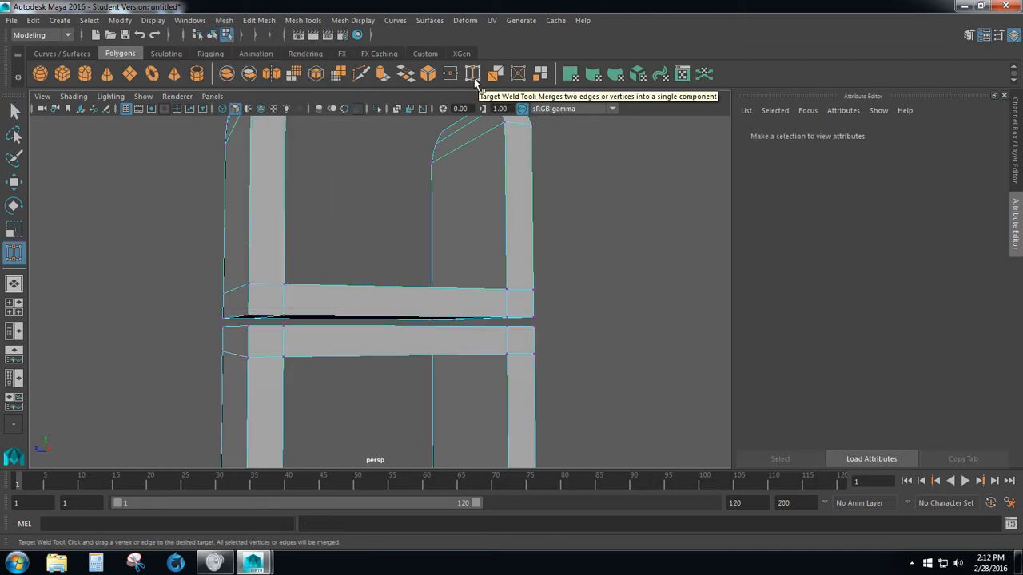
scroll(280, 330, up, 2)
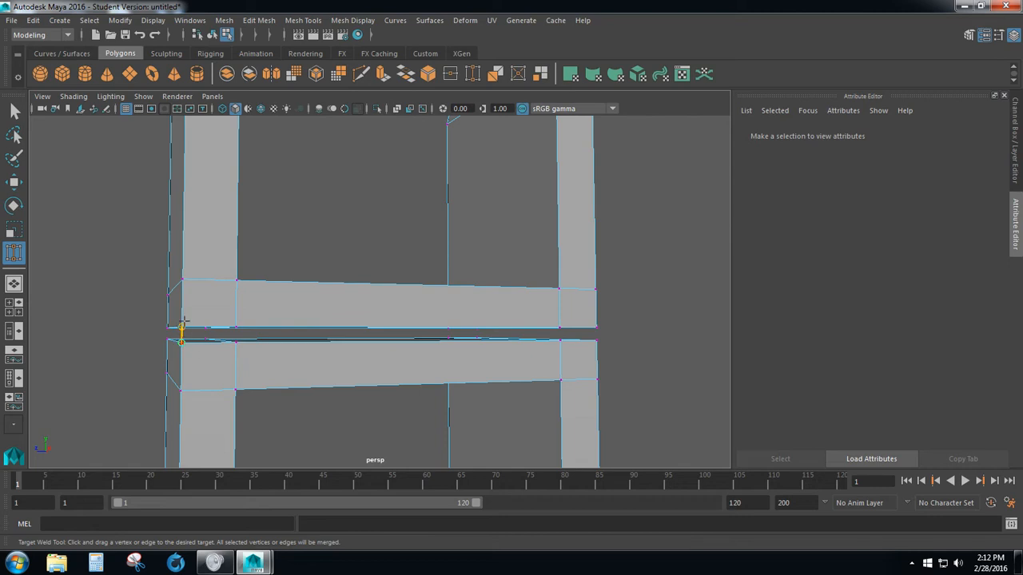
drag(183, 323, 183, 324)
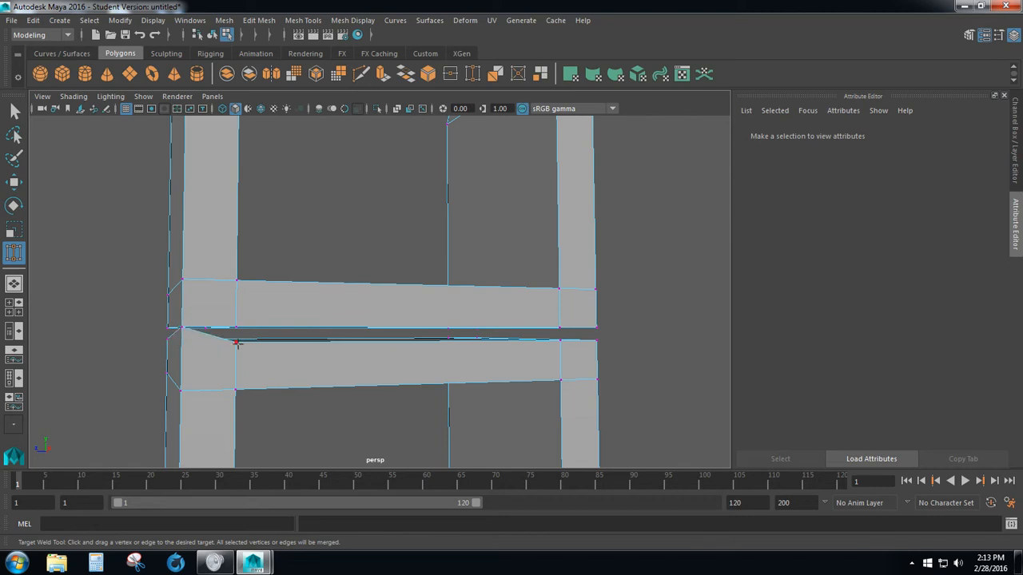
drag(236, 328, 236, 327)
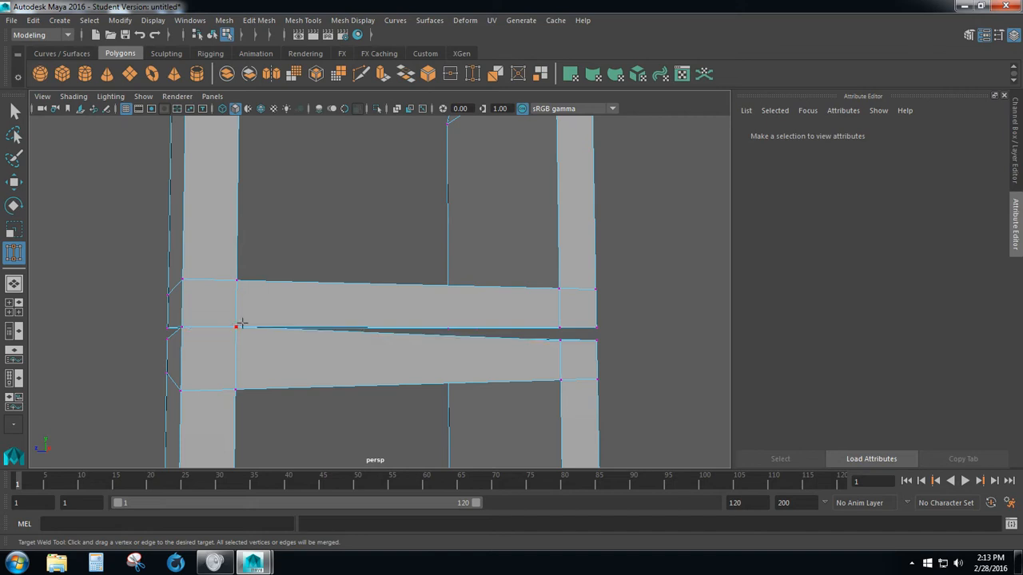
alt+drag(475, 347, 425, 349)
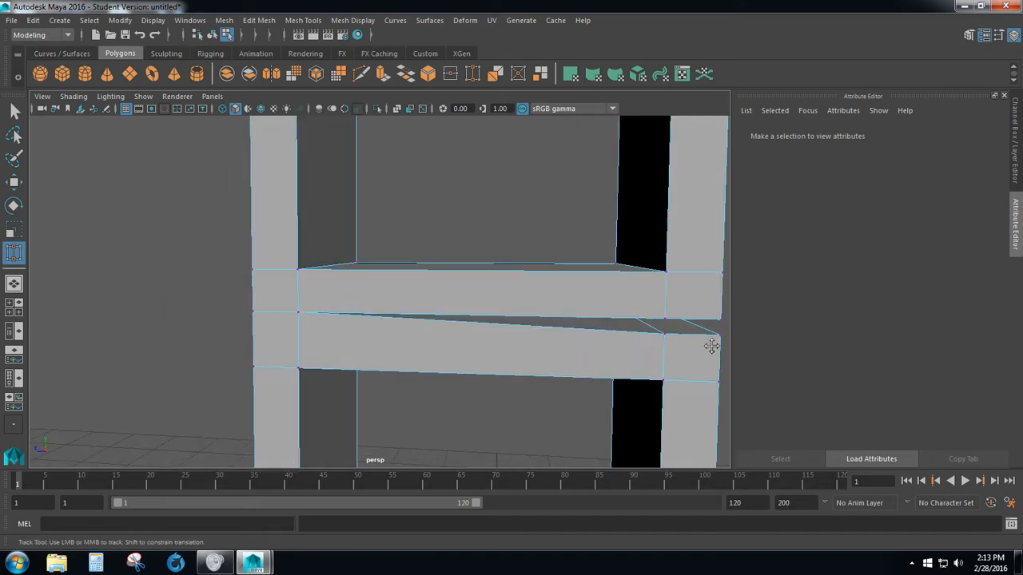
alt+middle_drag(711, 345, 478, 364)
scroll(478, 363, up, 2)
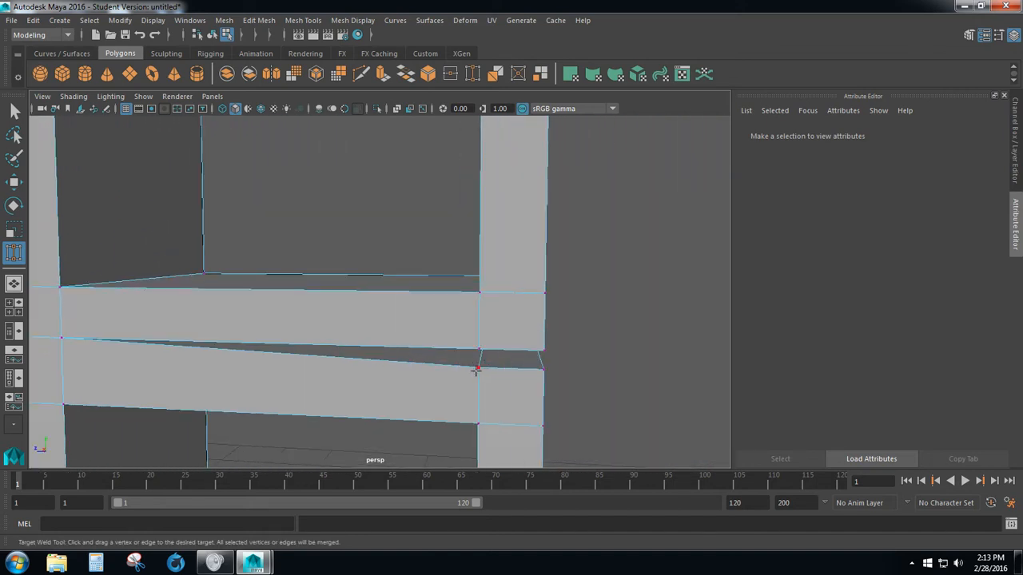
drag(479, 339, 543, 347)
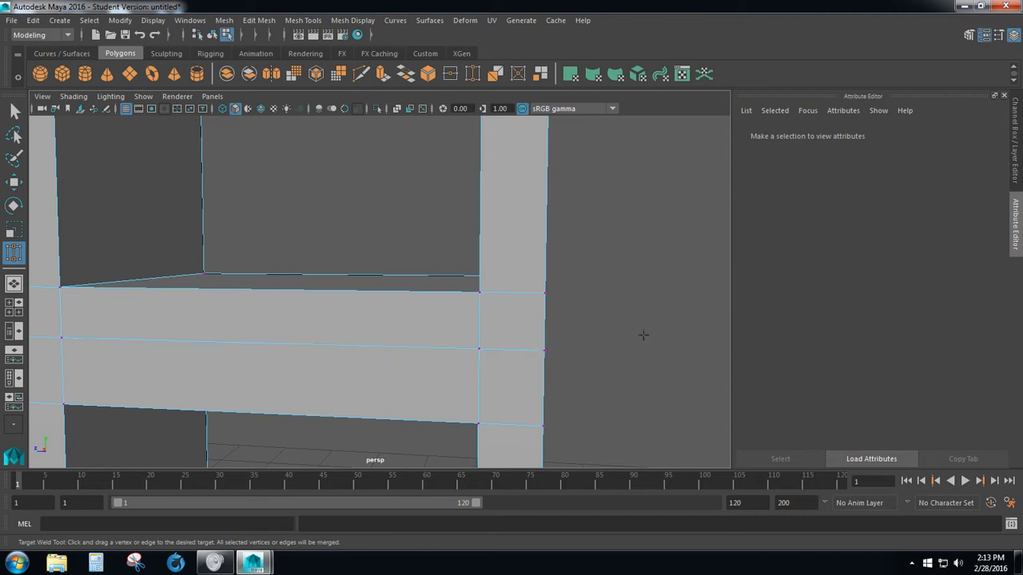
Step: Weld the outer corner vertex and its neighbour on the brackets' opposite side to the matching vertices above them
alt+drag(649, 335, 596, 329)
alt+drag(662, 333, 504, 343)
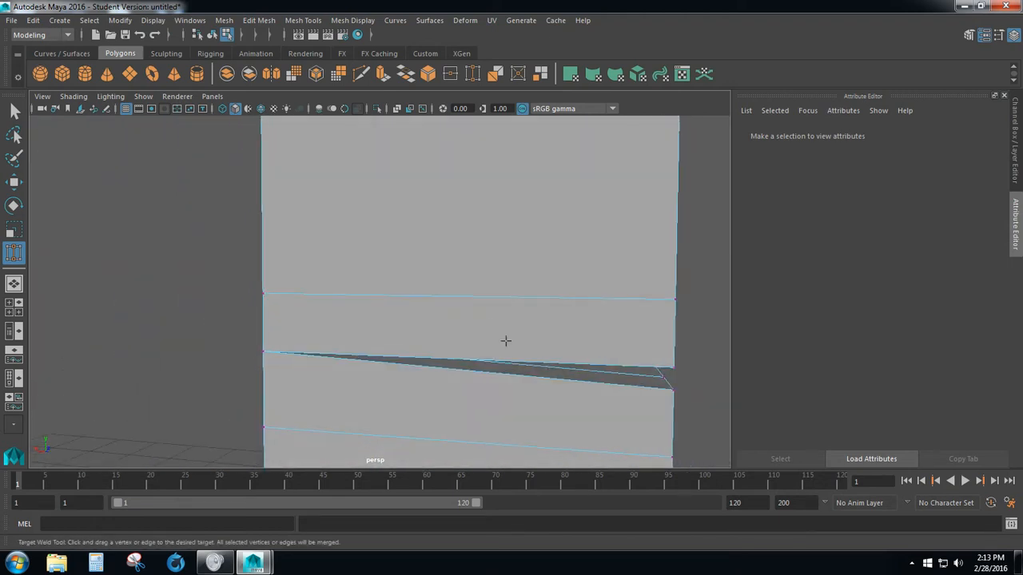
alt+drag(692, 378, 559, 373)
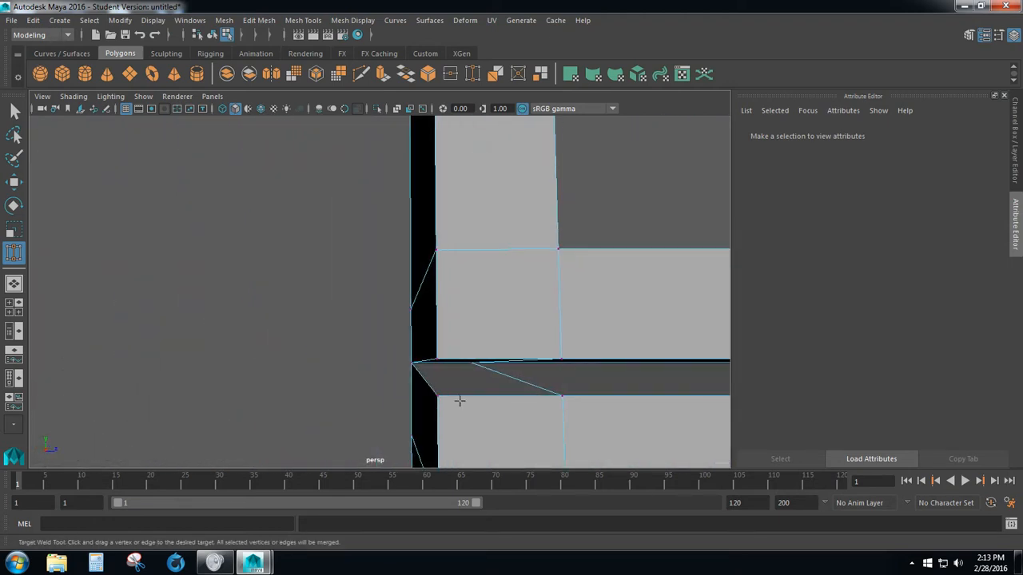
drag(437, 395, 436, 360)
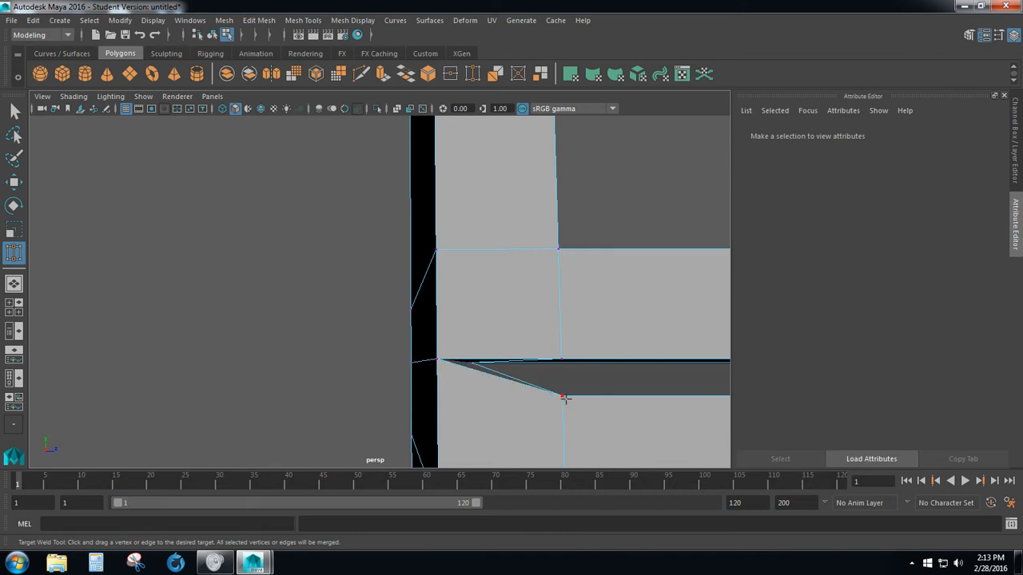
drag(561, 360, 561, 359)
mouse_move(636, 359)
alt+mouse_down()
mouse_move(607, 359)
mouse_move(706, 350)
mouse_move(647, 351)
alt+mouse_up()
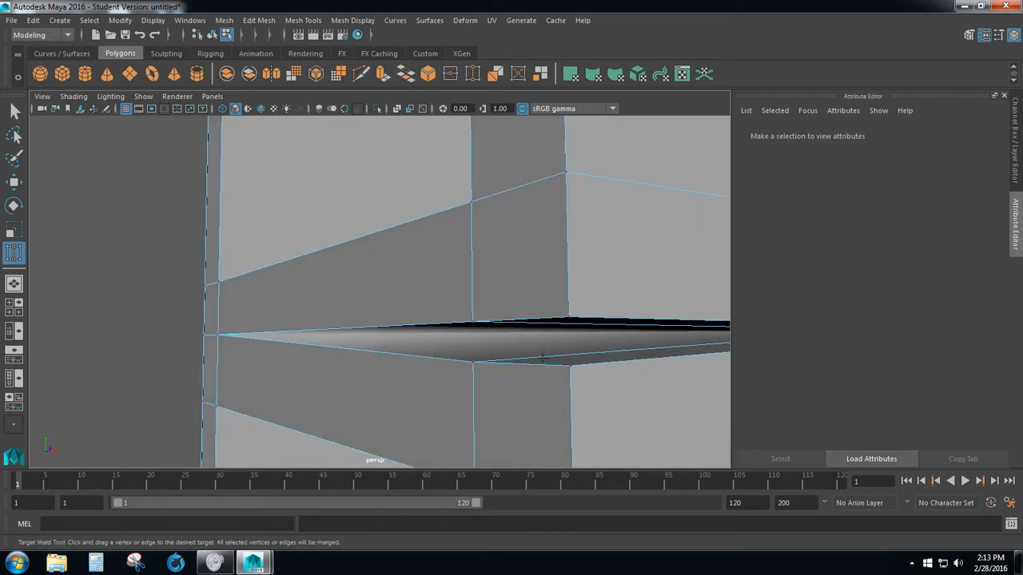
Step: Target-weld the remaining lower vertices to those above to close the gap in the H-shaped bracket, and return to object mode
drag(472, 322, 473, 323)
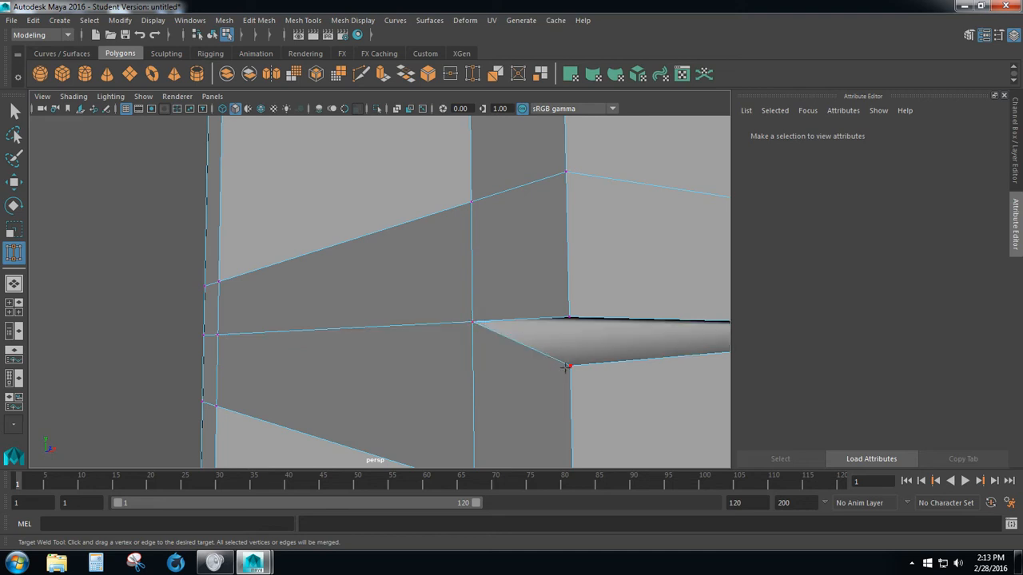
drag(575, 366, 577, 310)
scroll(621, 341, down, 5)
alt+drag(624, 342, 457, 354)
scroll(449, 345, down, 4)
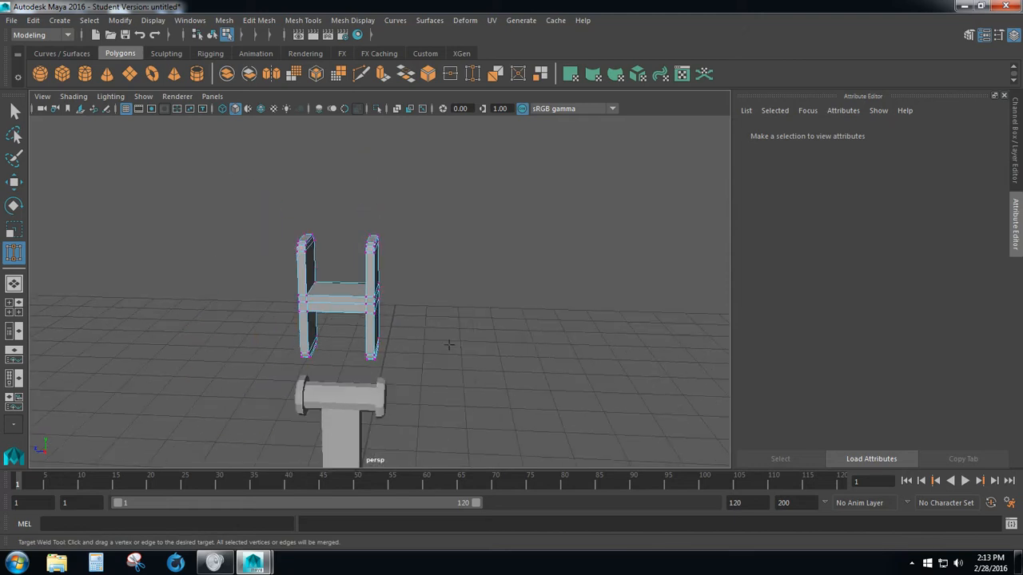
right_drag(351, 303, 408, 200)
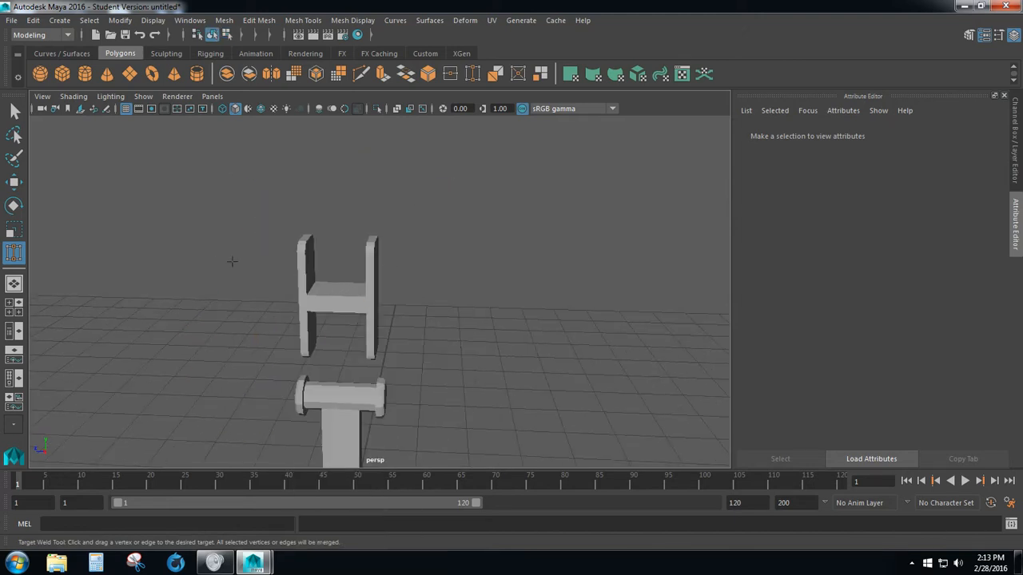
Step: Move the H-shaped bracket straight down onto the arm's upper cylinder, to a Translate Y of about -0.975
click(15, 111)
click(347, 304)
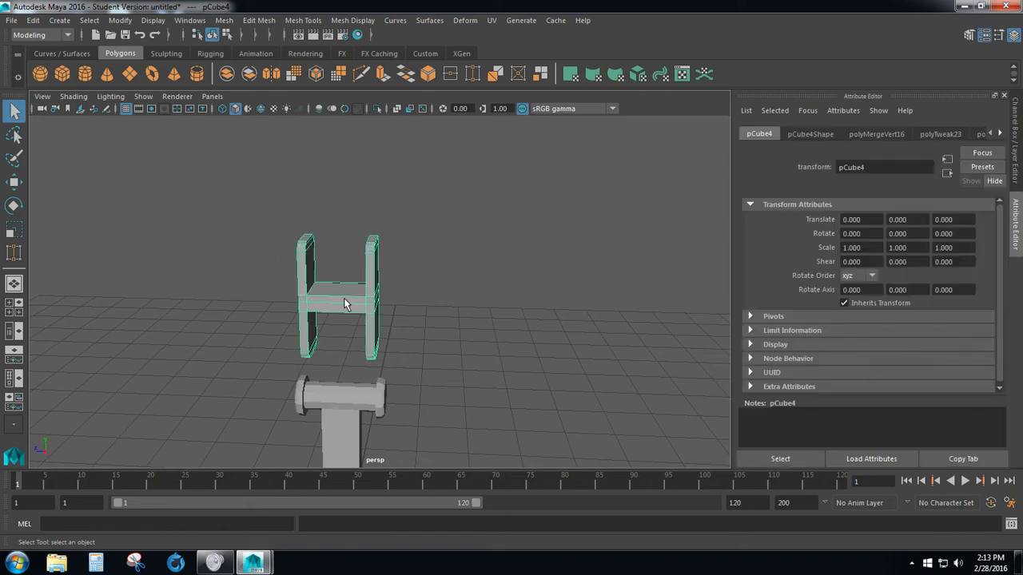
key(w)
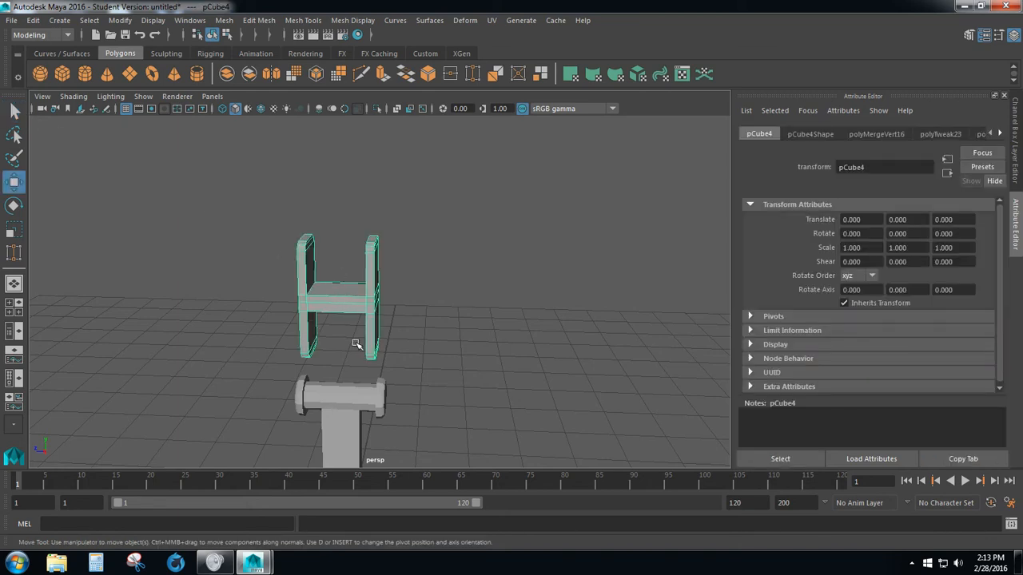
alt+drag(354, 342, 362, 318)
scroll(363, 319, down, 5)
alt+drag(422, 342, 411, 359)
scroll(409, 358, up, 3)
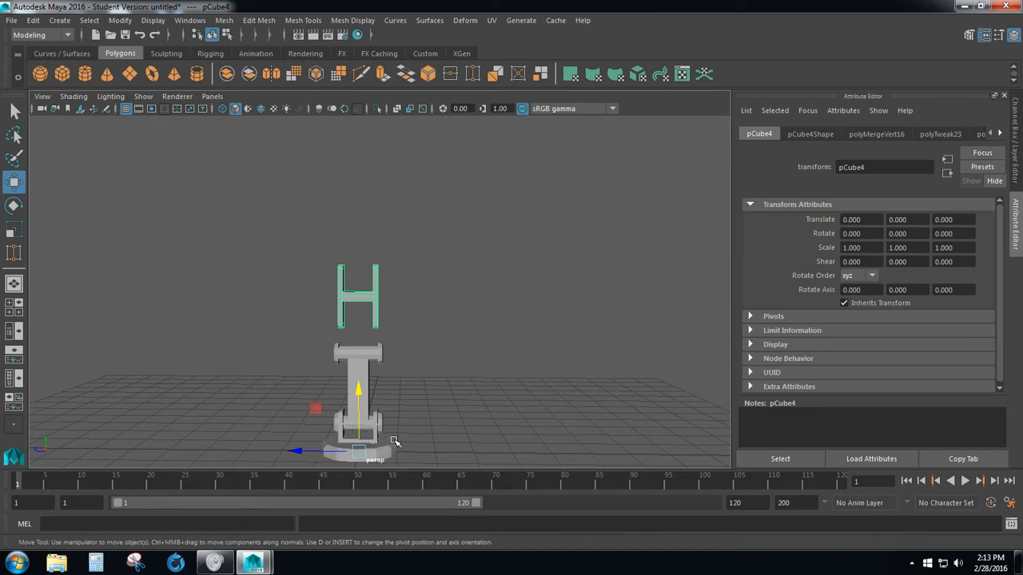
scroll(360, 387, down, 1)
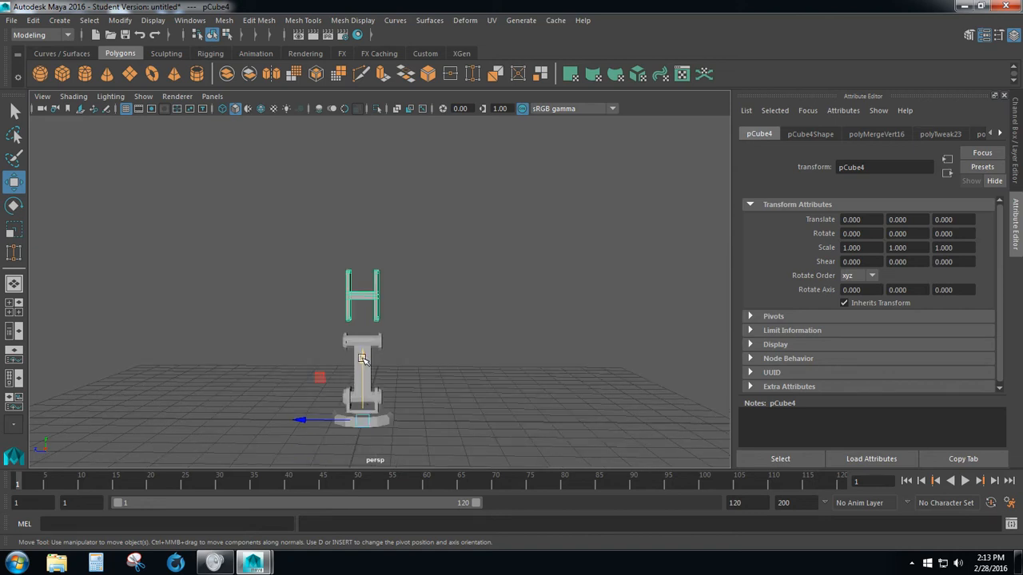
click(362, 358)
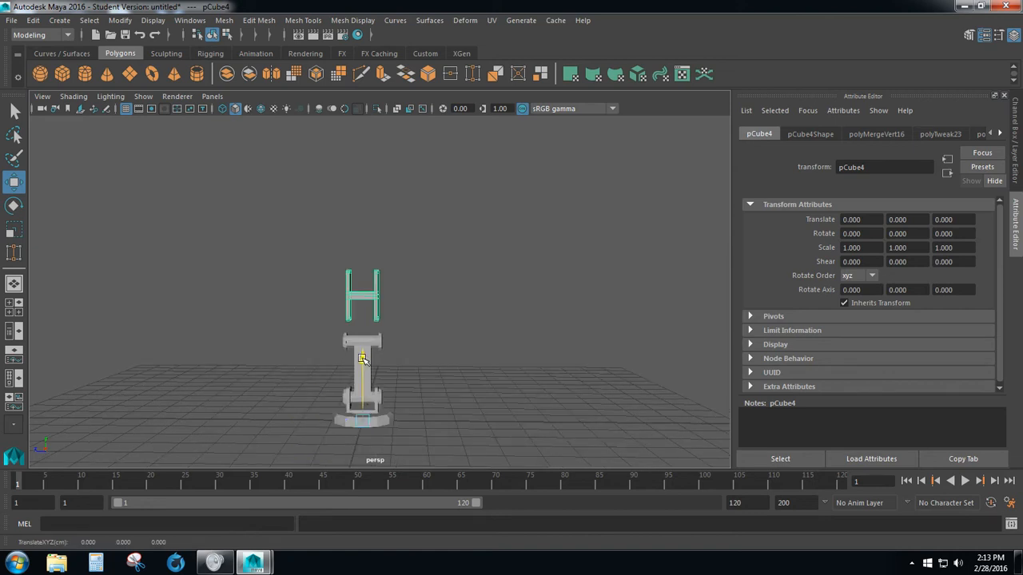
drag(362, 359, 358, 389)
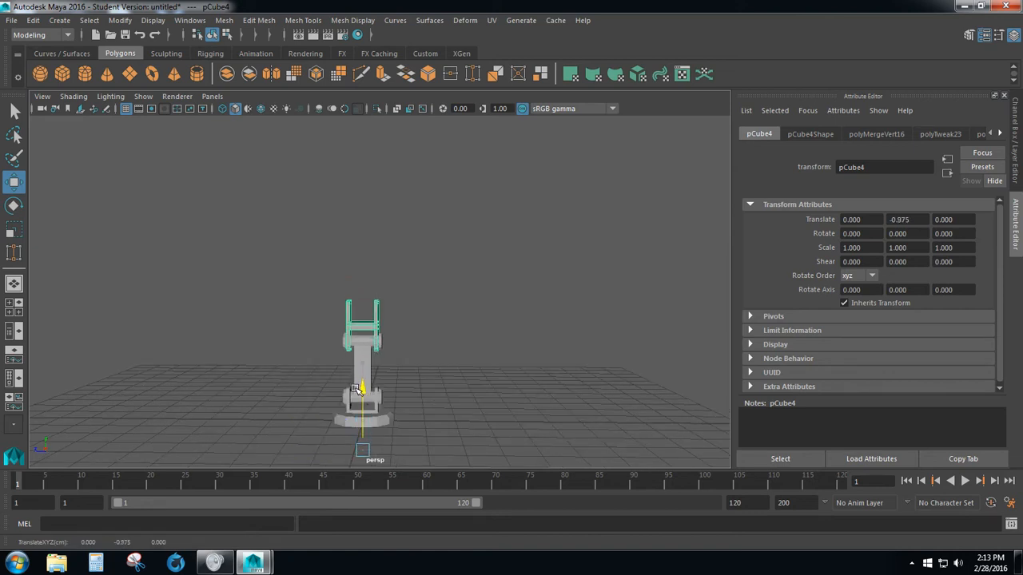
Step: Lower the bracket slightly to a Translate Y of about -1.025, checking its alignment with the upper joint from the side
alt+drag(427, 363, 297, 364)
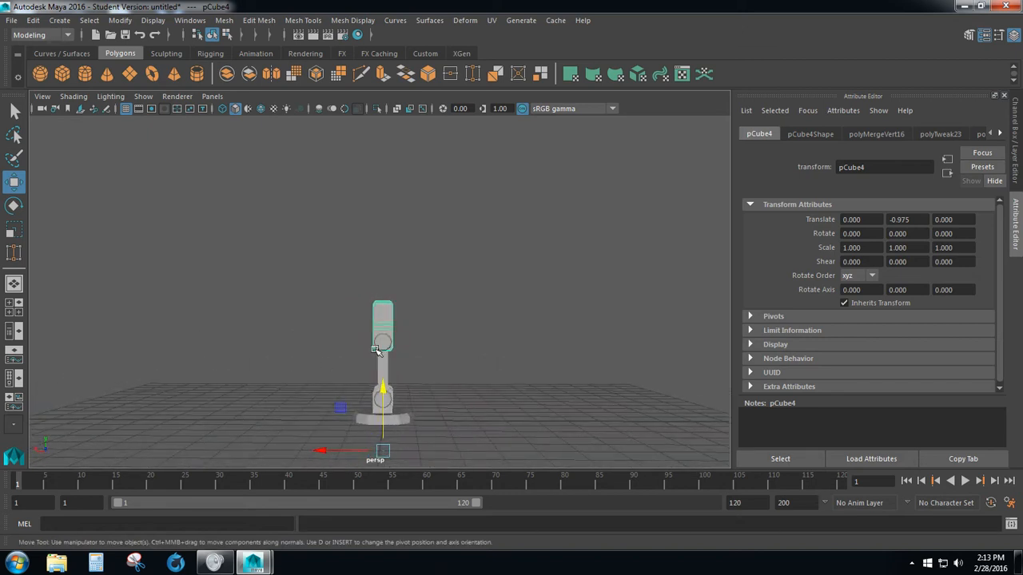
scroll(376, 351, up, 1)
drag(384, 424, 385, 432)
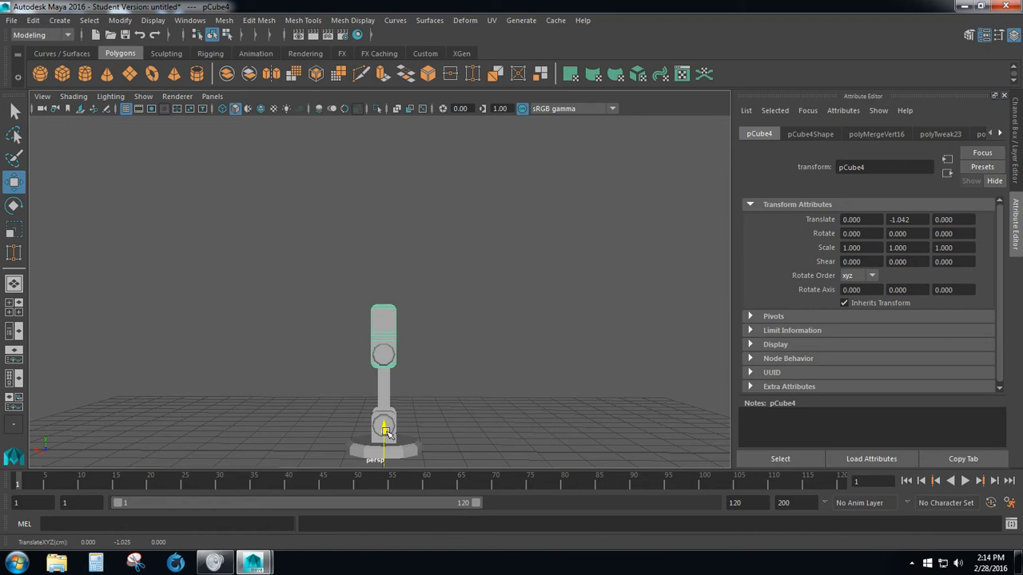
Step: In the front view, raise the H-shaped bracket's pivot to the upper round joint, at a height of about 2.59
scroll(428, 436, down, 2)
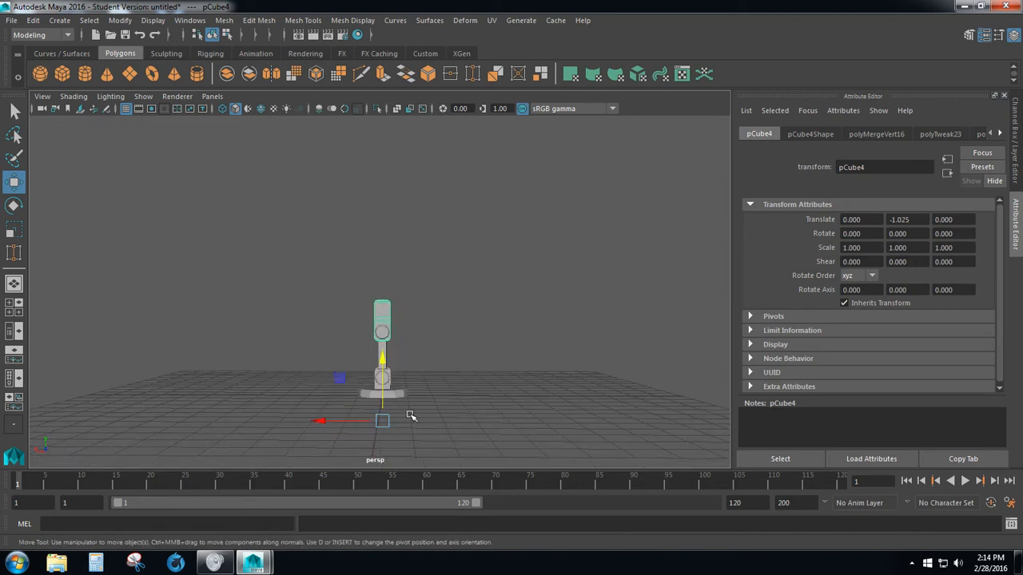
scroll(411, 416, up, 1)
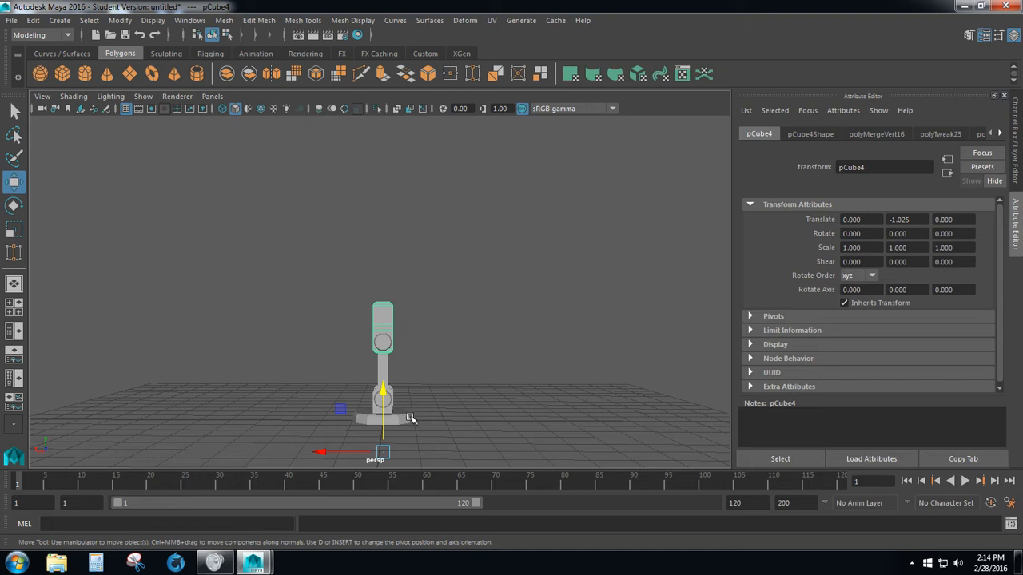
key(space)
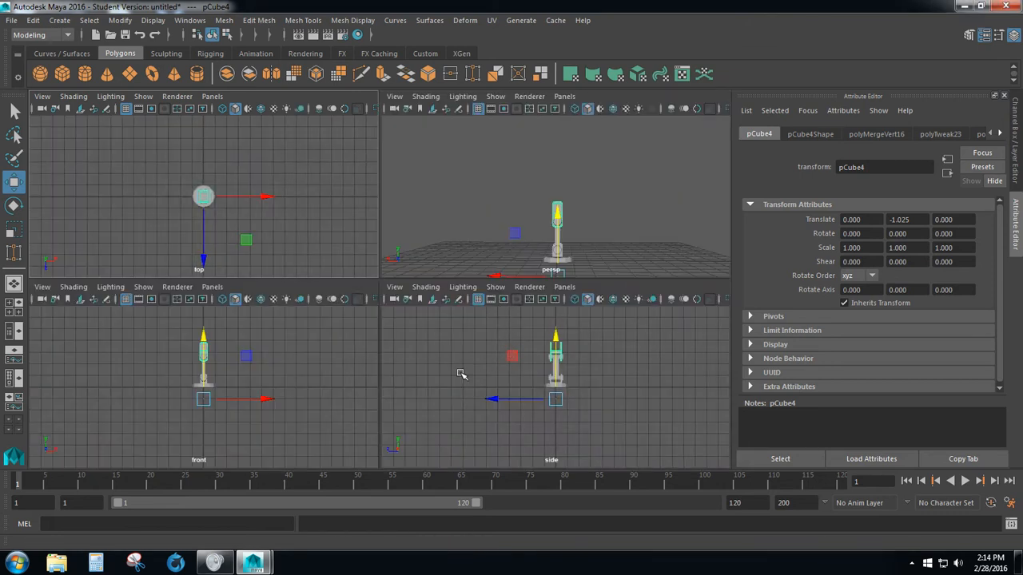
key(space)
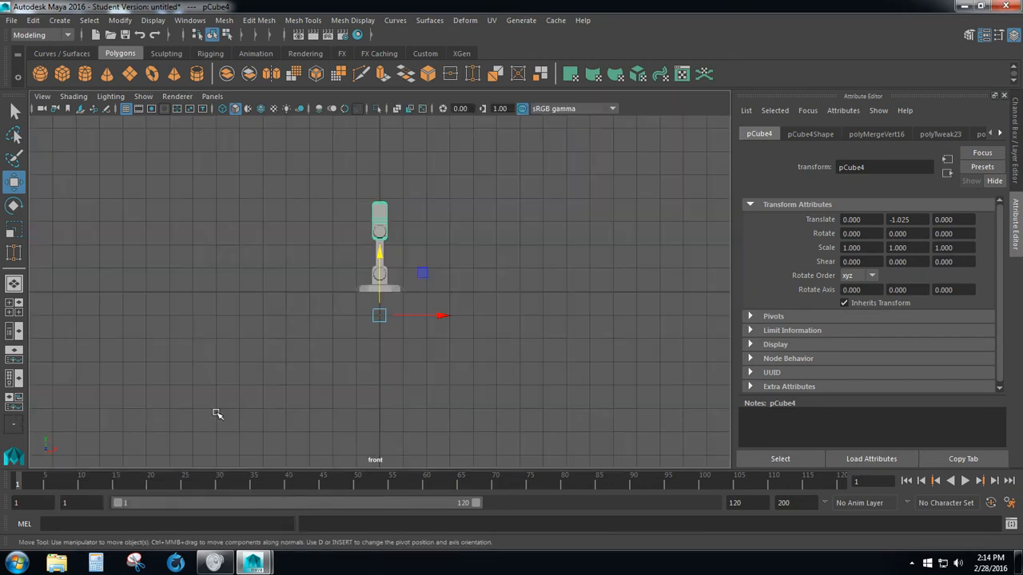
scroll(455, 264, up, 5)
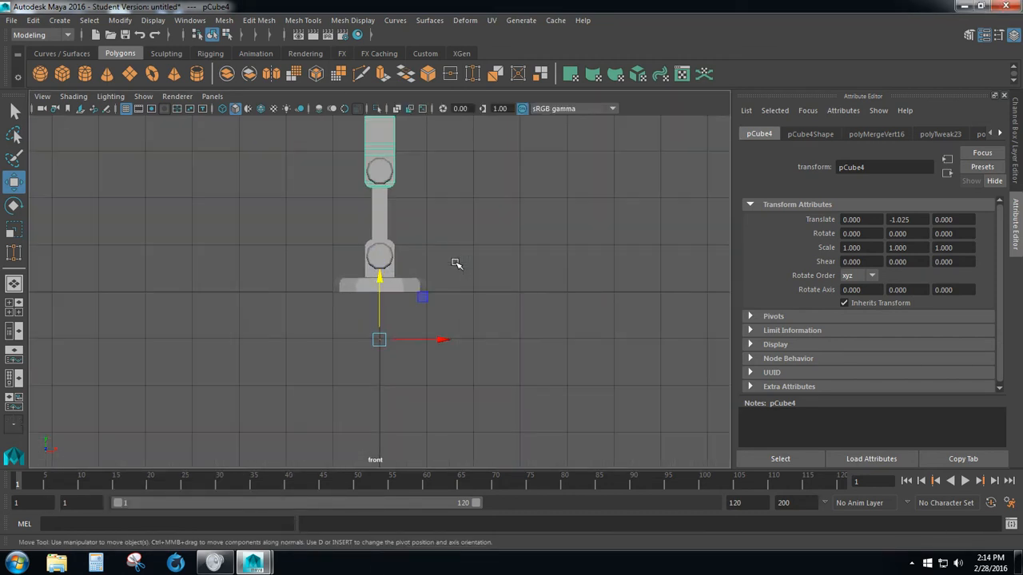
scroll(456, 264, down, 2)
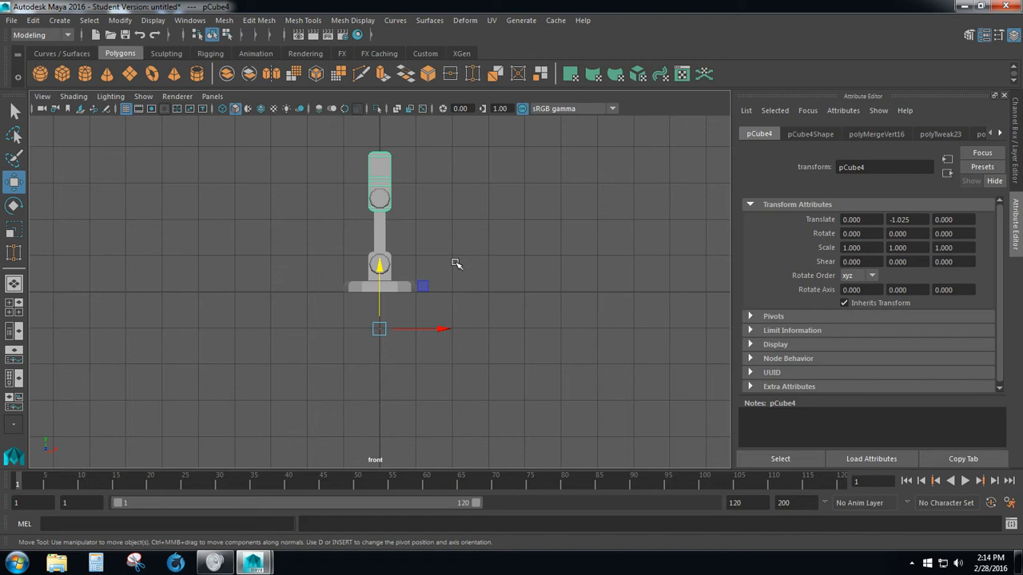
key(d)
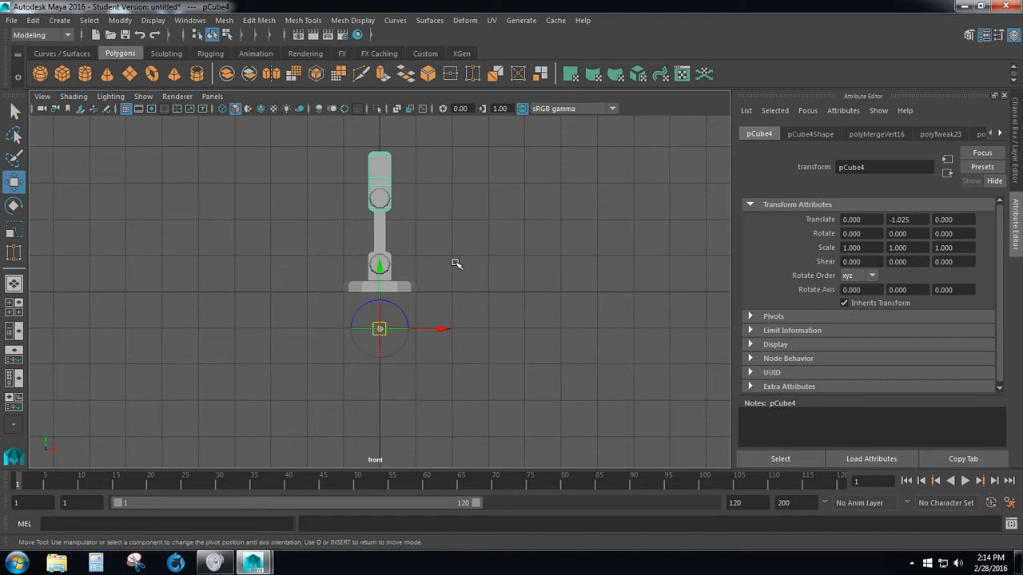
click(382, 269)
drag(381, 269, 389, 134)
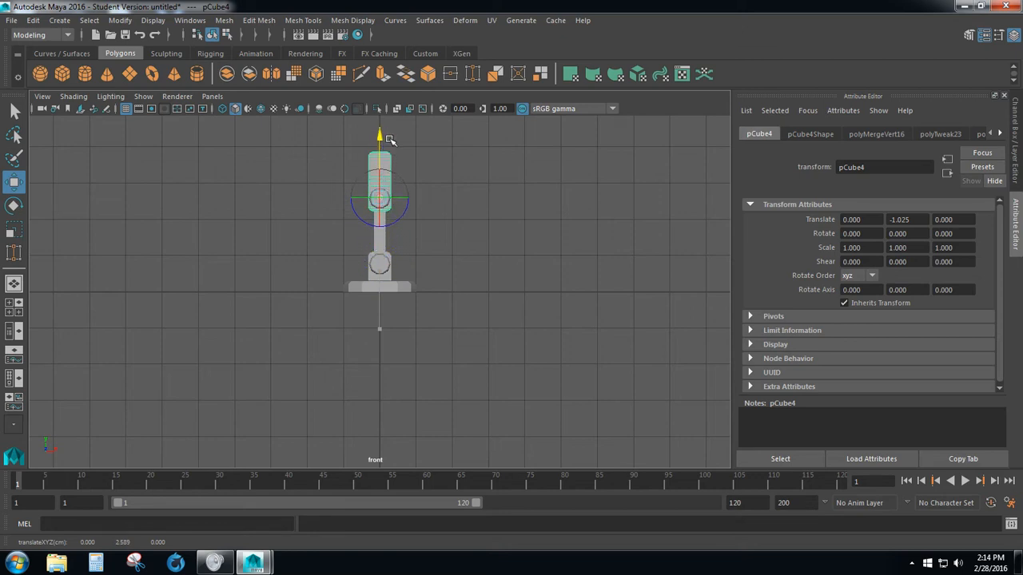
drag(389, 139, 391, 142)
Step: Fine-tune the bracket's pivot height to about 2.585 so it sits at the center of the upper round joint
scroll(431, 164, up, 3)
alt+middle_drag(438, 184, 435, 305)
scroll(427, 292, up, 5)
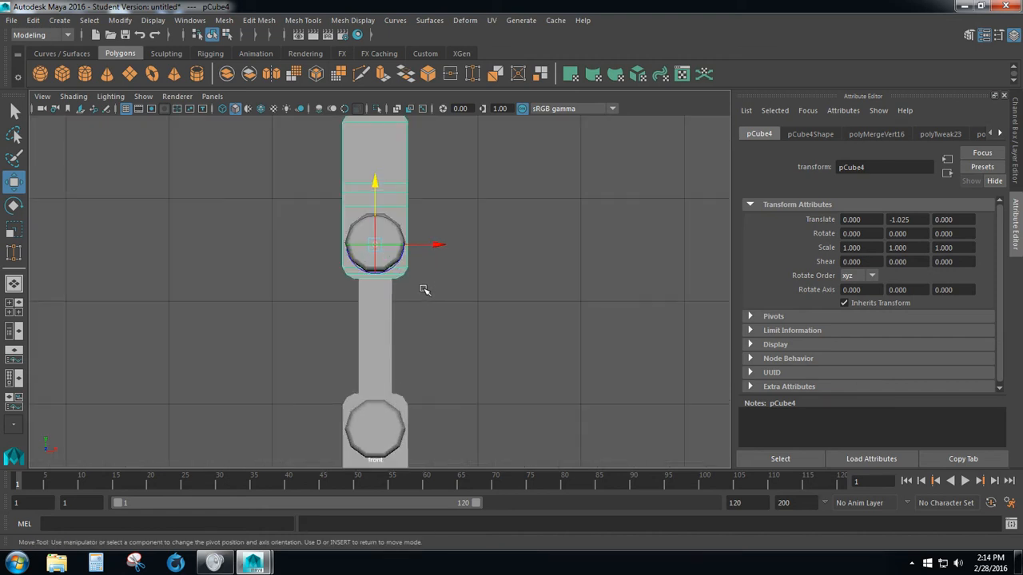
alt+drag(422, 279, 450, 248)
key(d)
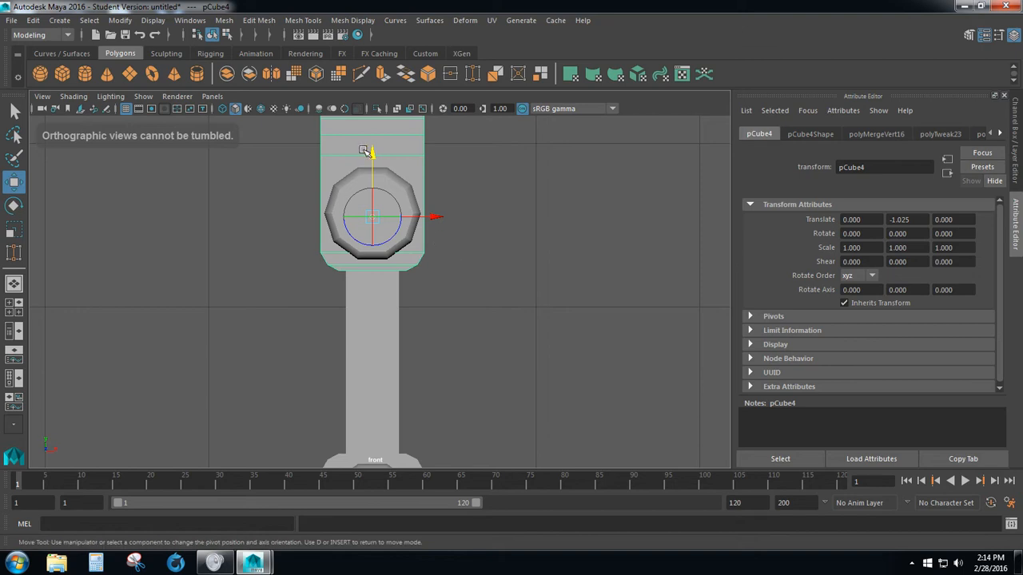
drag(372, 151, 374, 149)
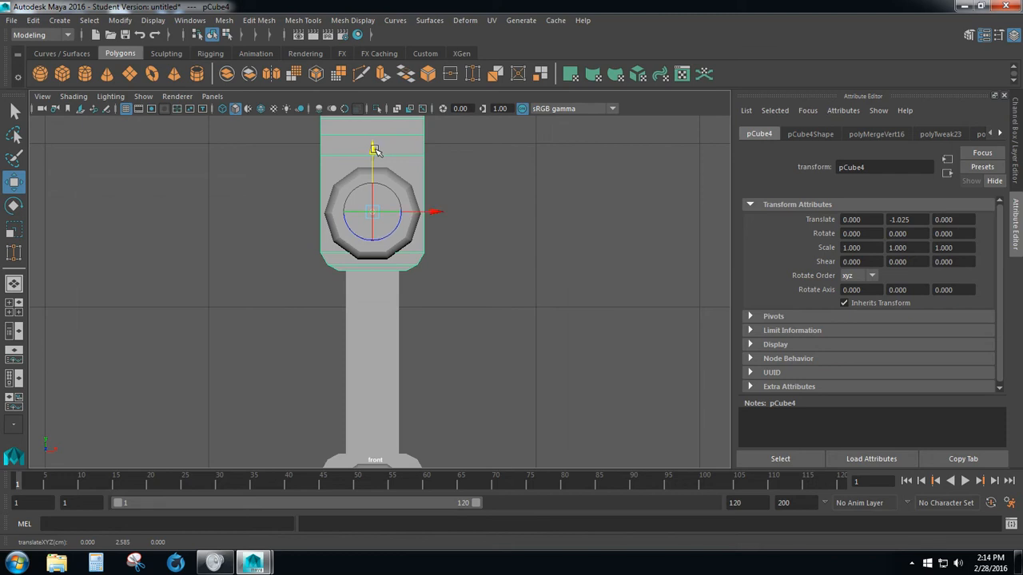
Step: Move the pivot of the arm segment between the two joints to the center of its lower round joint, at a height of about 0.762
scroll(406, 315, down, 5)
scroll(396, 324, up, 1)
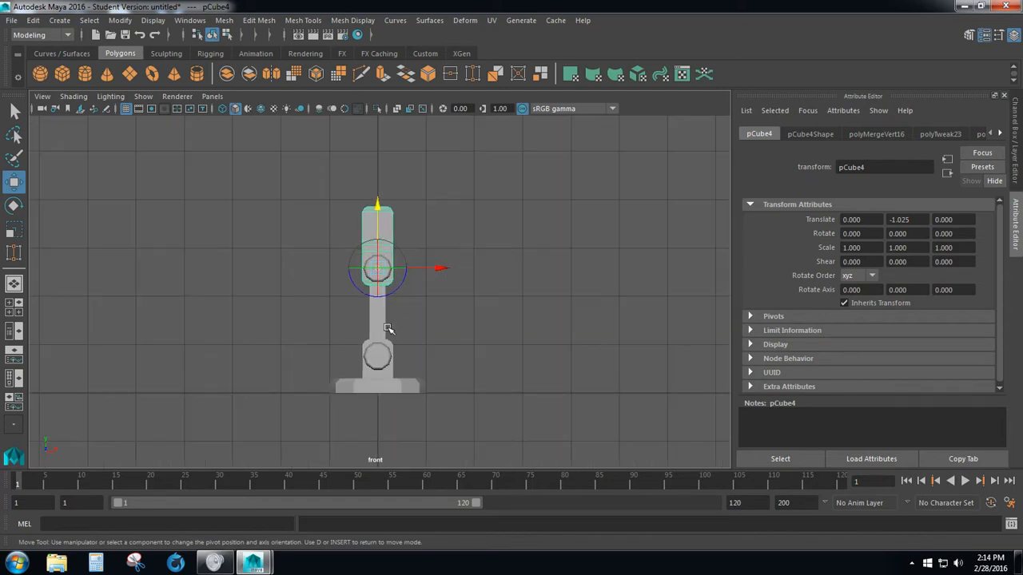
click(386, 328)
scroll(445, 372, up, 1)
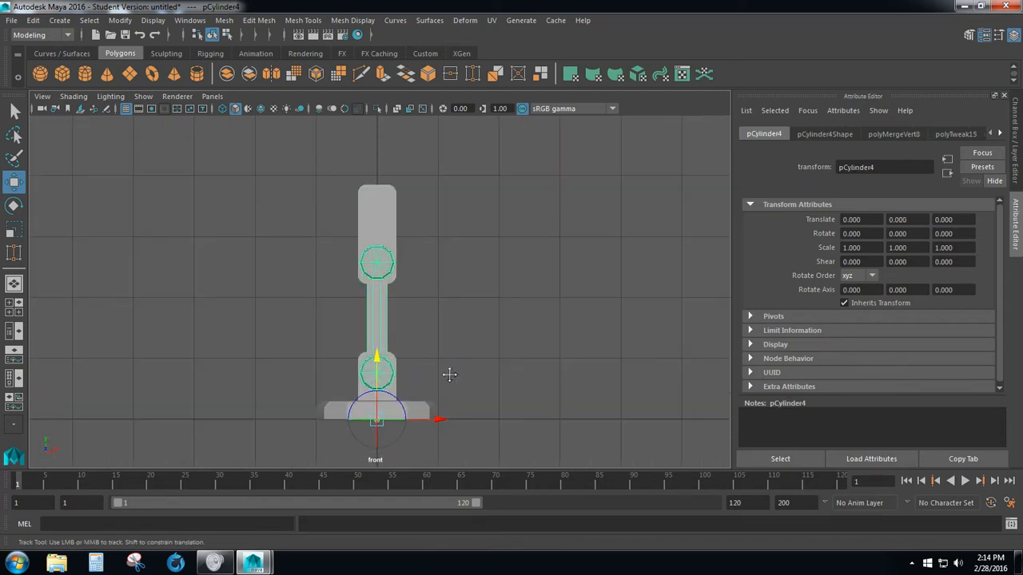
alt+middle_drag(449, 375, 463, 324)
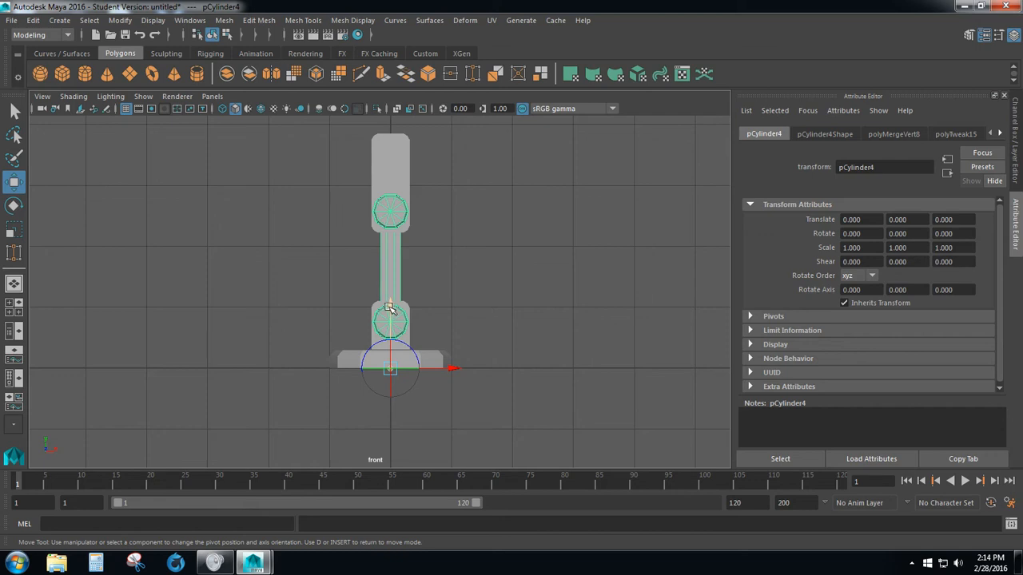
drag(389, 309, 397, 265)
scroll(520, 390, up, 5)
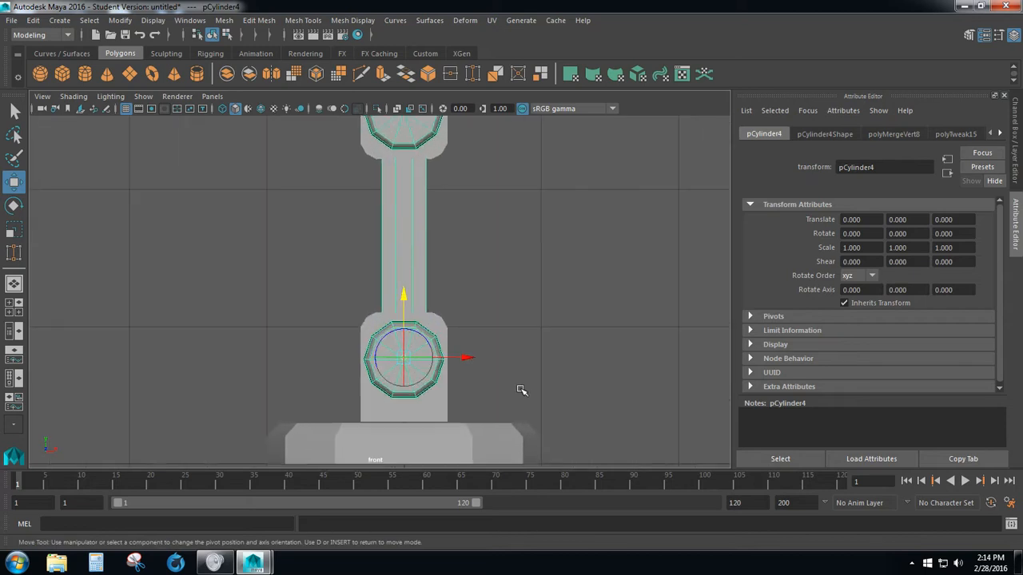
drag(404, 296, 405, 298)
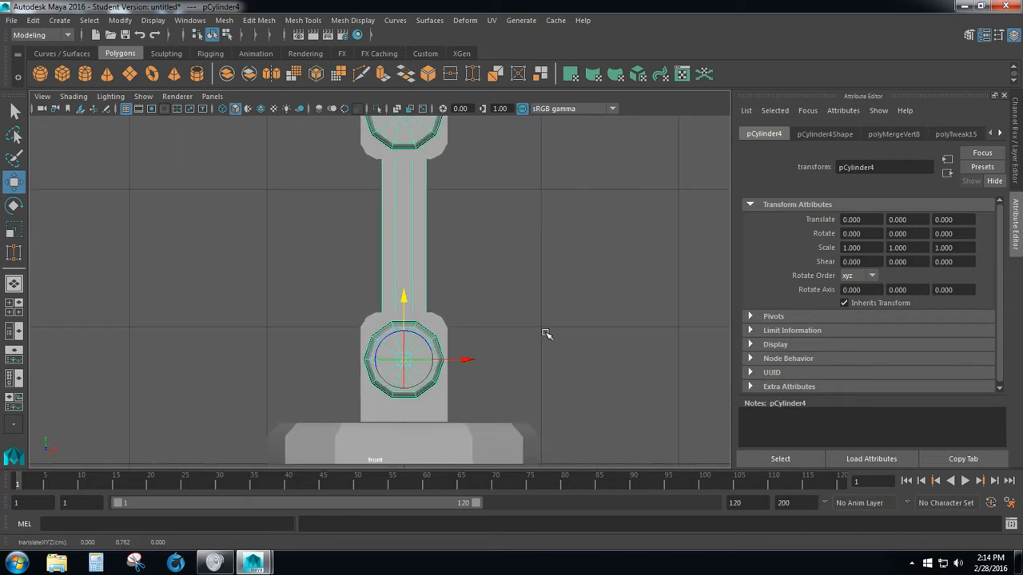
Step: Raise the base bracket's pivot to the center of the lower round joint and deselect the bracket
click(425, 410)
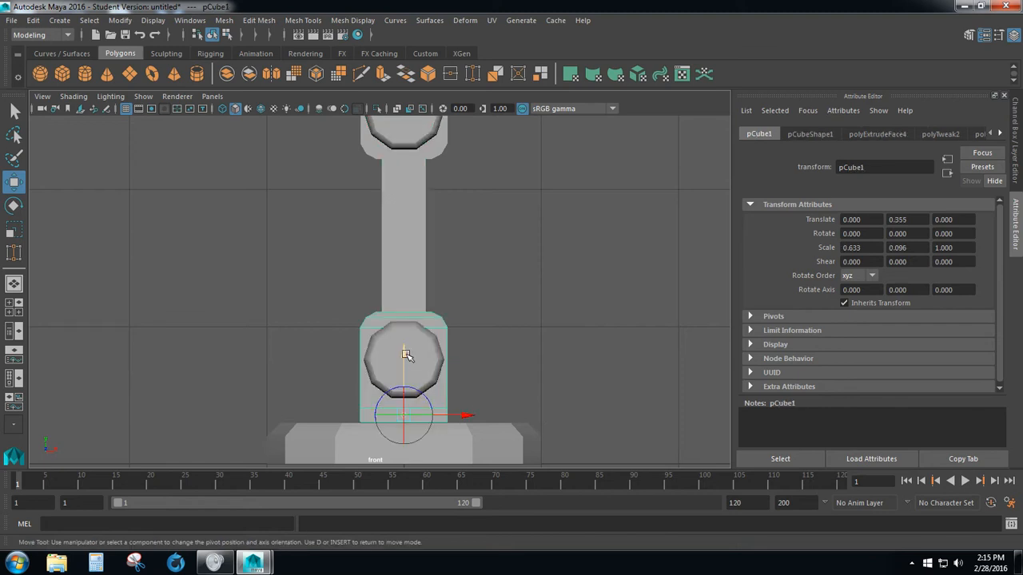
drag(406, 355, 406, 297)
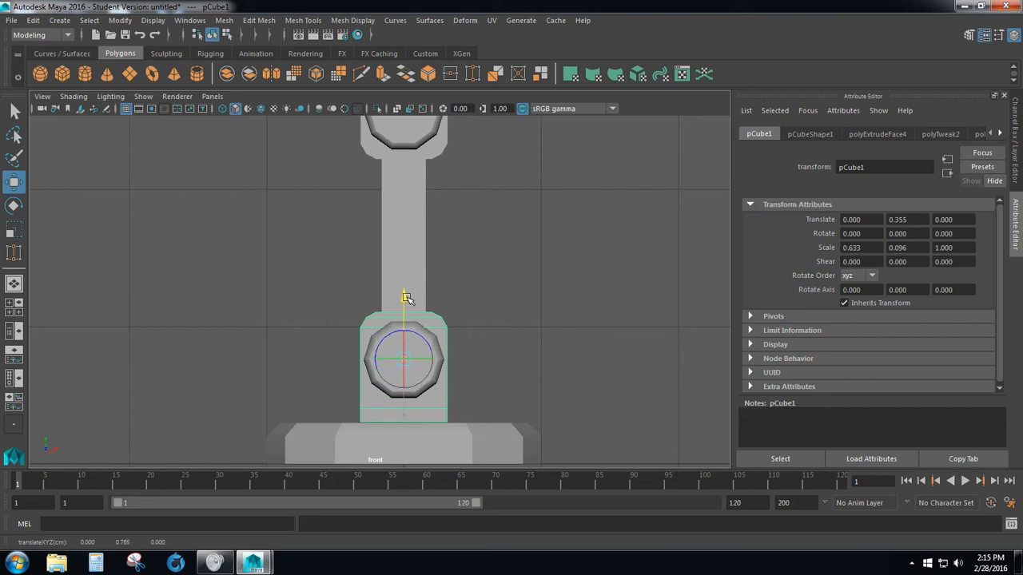
click(489, 266)
Step: Duplicate the arm segment that joins the two round joints
scroll(495, 241, down, 5)
alt+drag(339, 283, 376, 285)
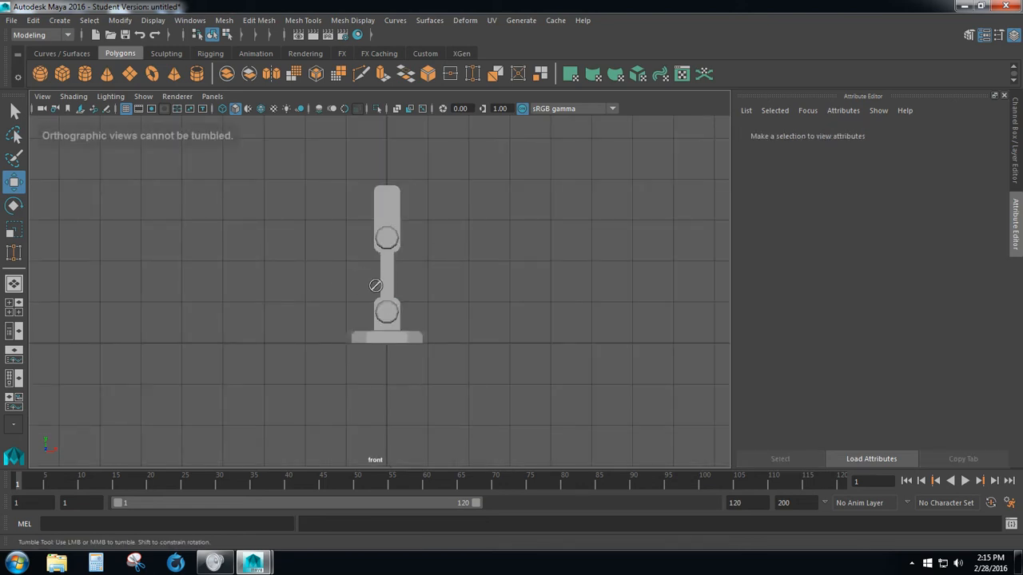
scroll(413, 286, down, 3)
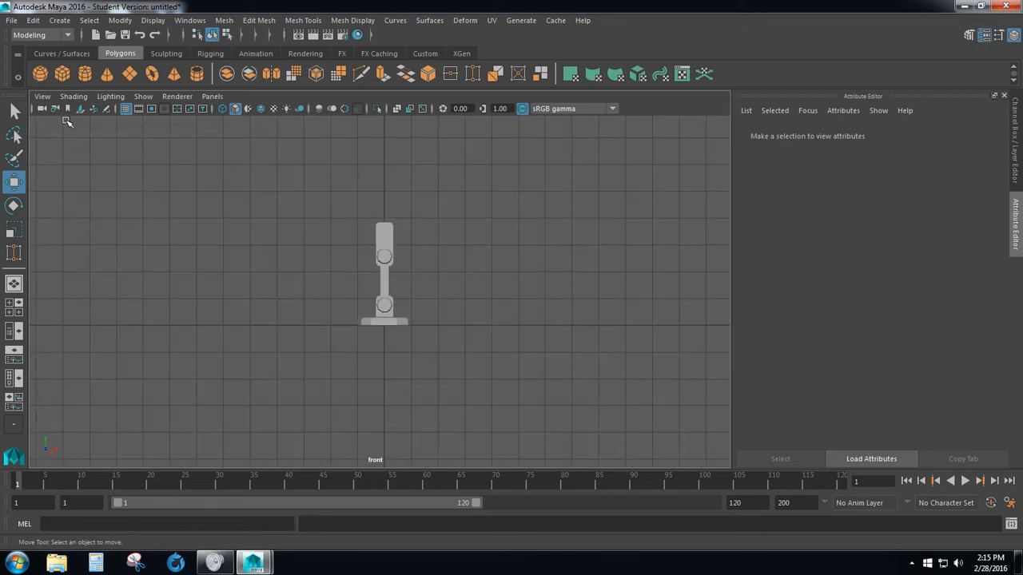
click(14, 111)
scroll(405, 226, up, 5)
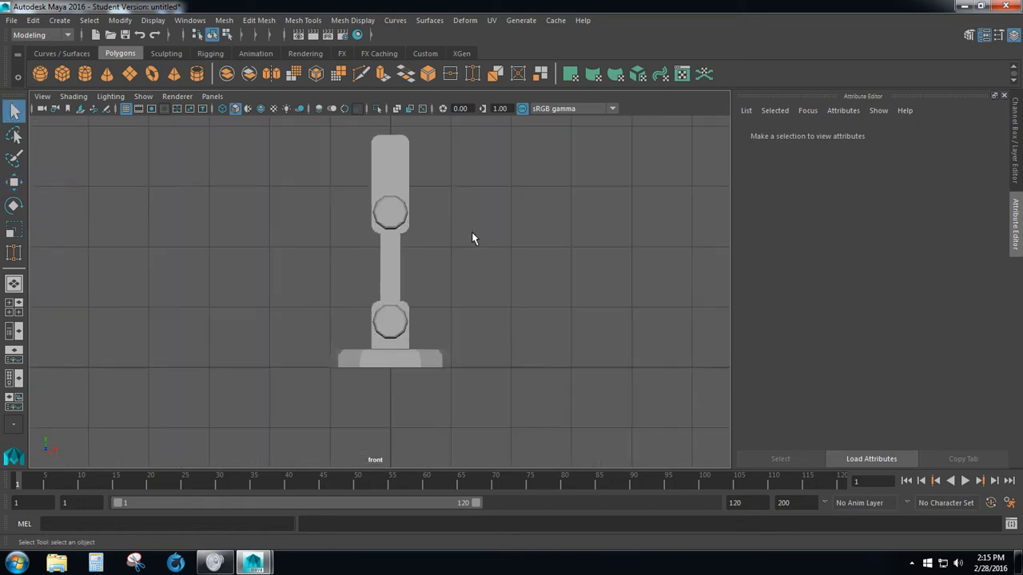
click(391, 276)
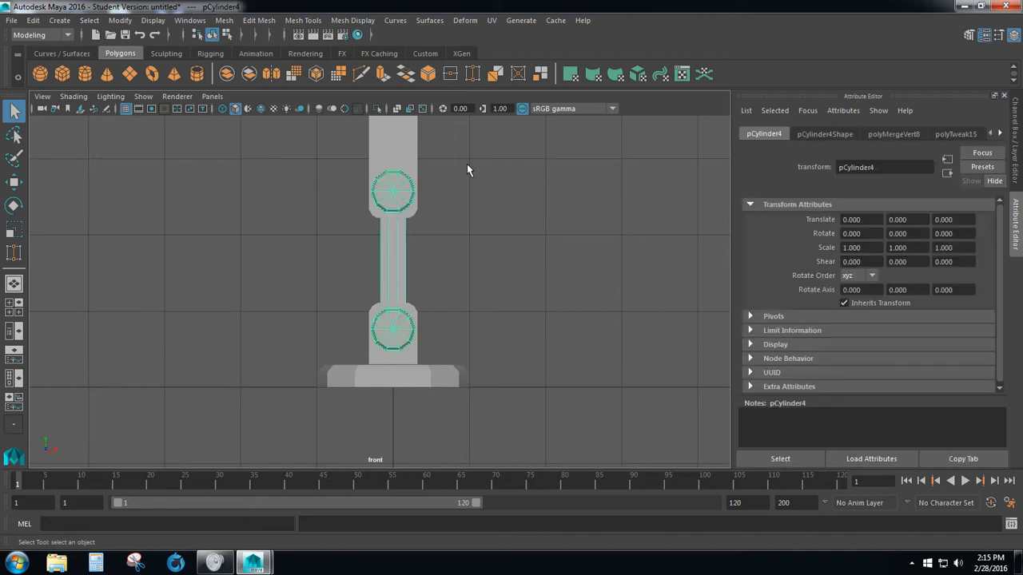
scroll(468, 170, down, 3)
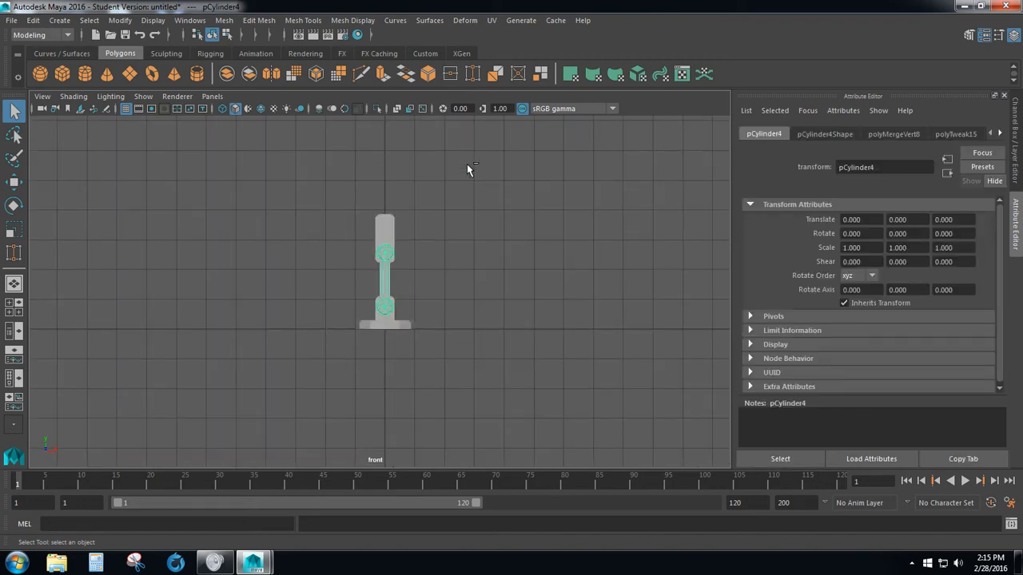
key(ctrl+d)
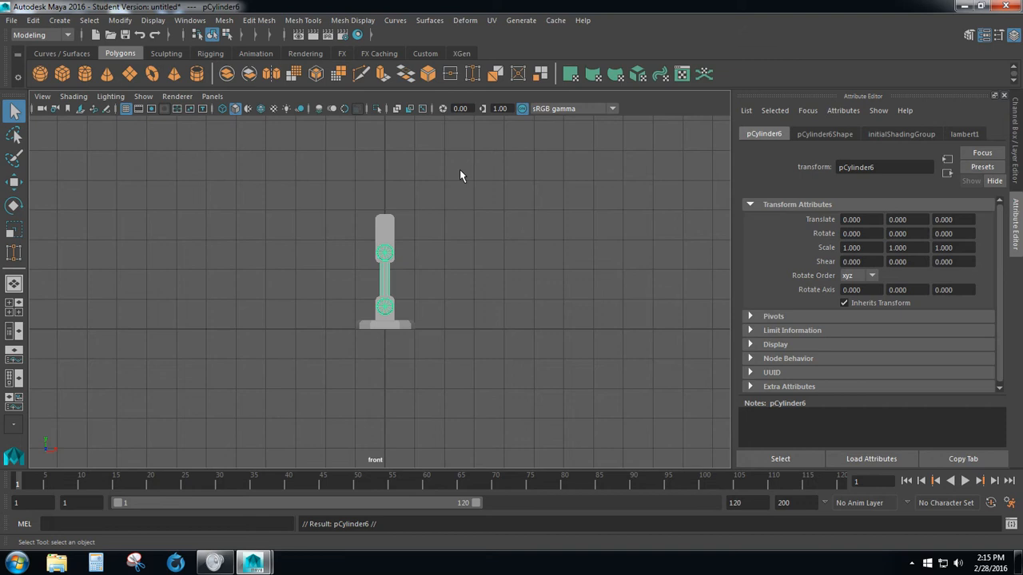
Step: Undo the extra duplicate and raise the remaining arm segment copy by about 3.51, to the upper end of the middle bracket
key(ctrl+z)
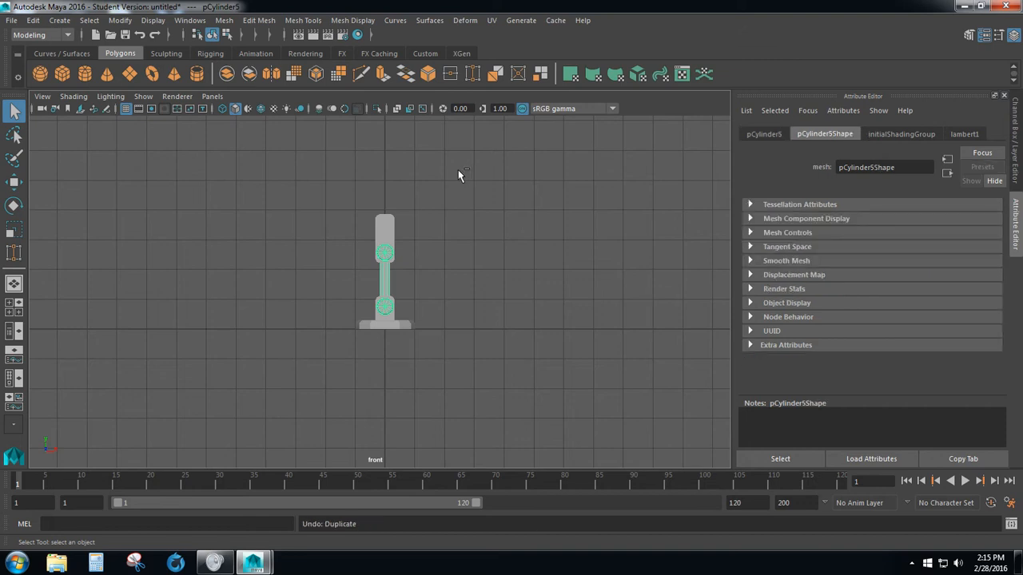
key(w)
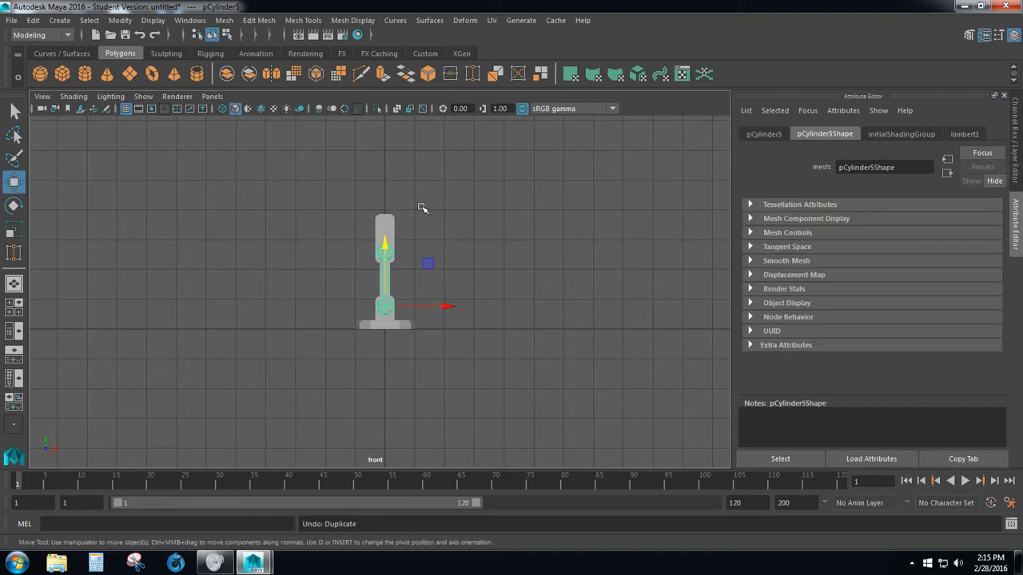
drag(384, 240, 396, 166)
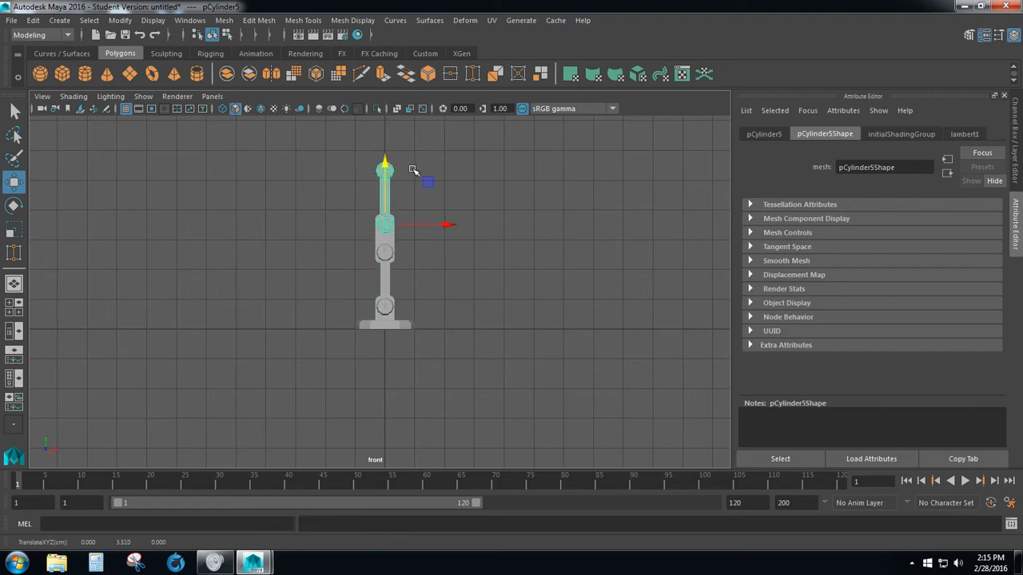
Step: Fine-tune the arm segment copy's vertical offset to about 3.517 so its lower round joint fits the middle bracket's upper end
scroll(413, 170, up, 3)
alt+middle_drag(471, 175, 471, 321)
scroll(471, 320, up, 2)
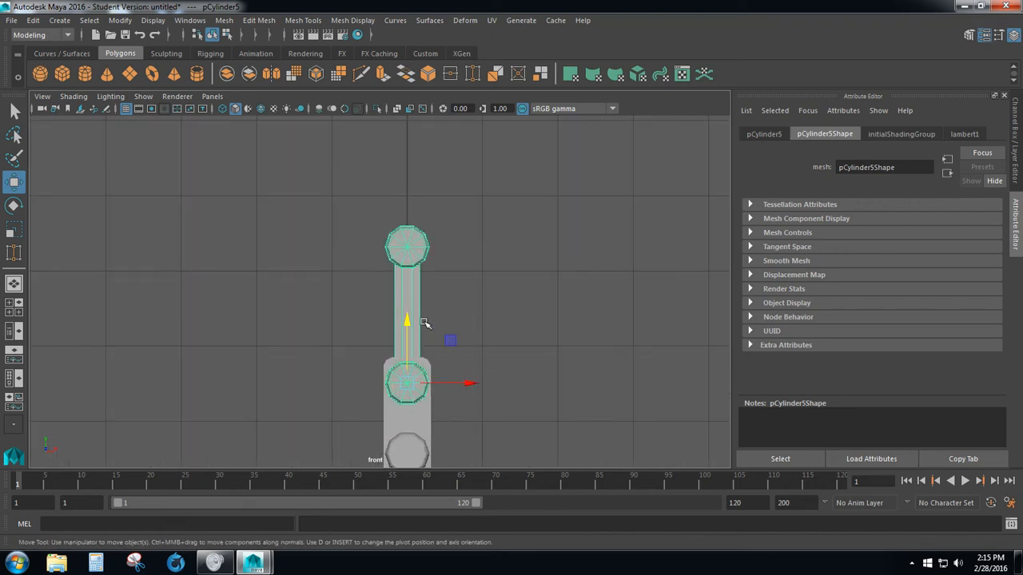
mouse_move(406, 319)
mouse_down()
mouse_move(408, 272)
mouse_move(407, 321)
mouse_up()
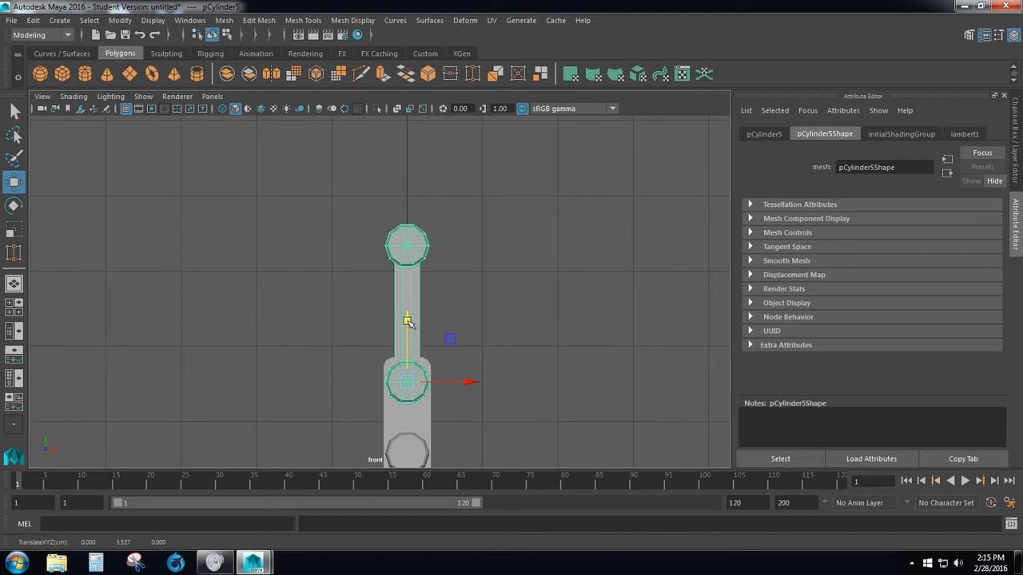
scroll(411, 327, down, 2)
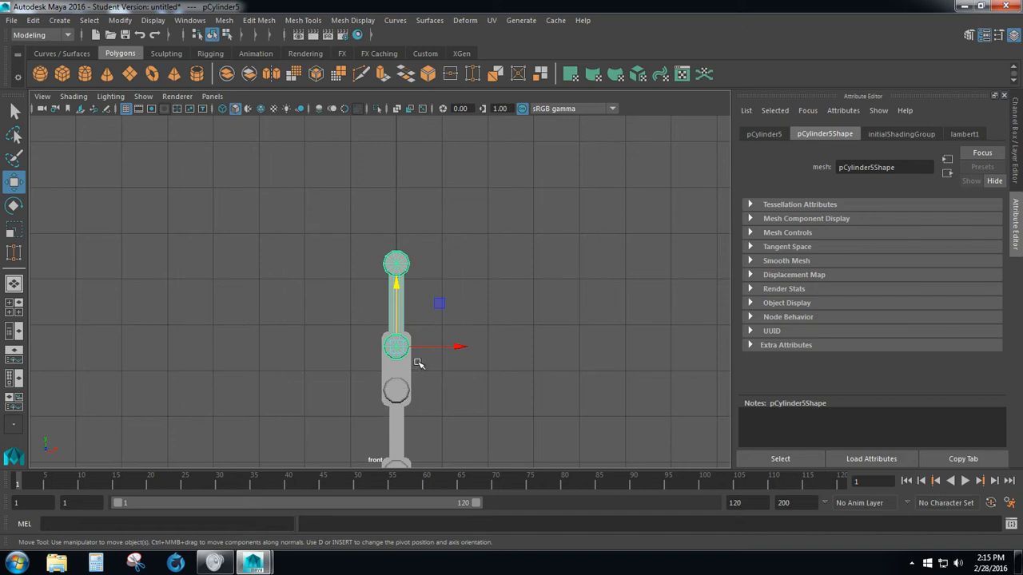
scroll(417, 364, up, 2)
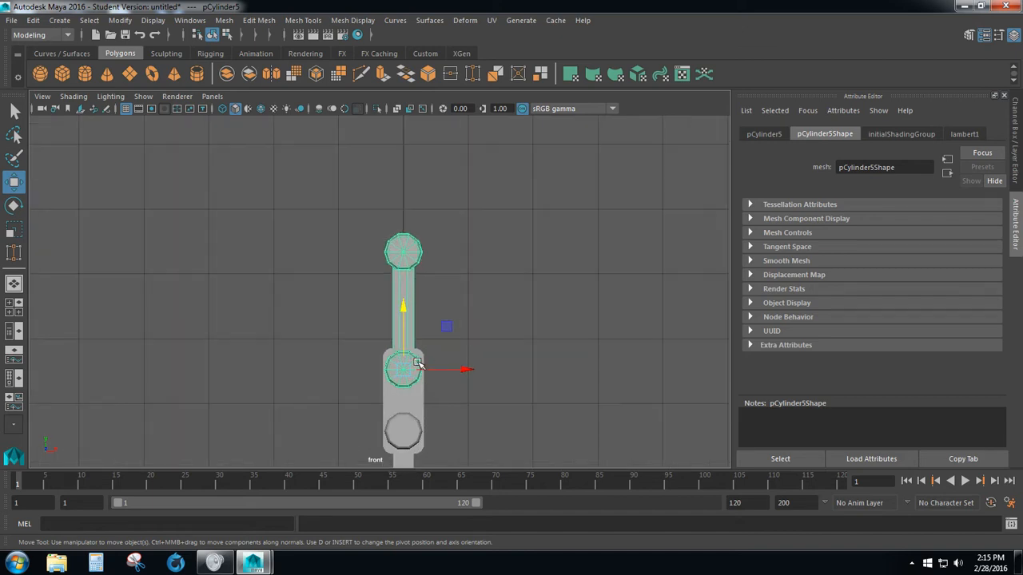
click(403, 306)
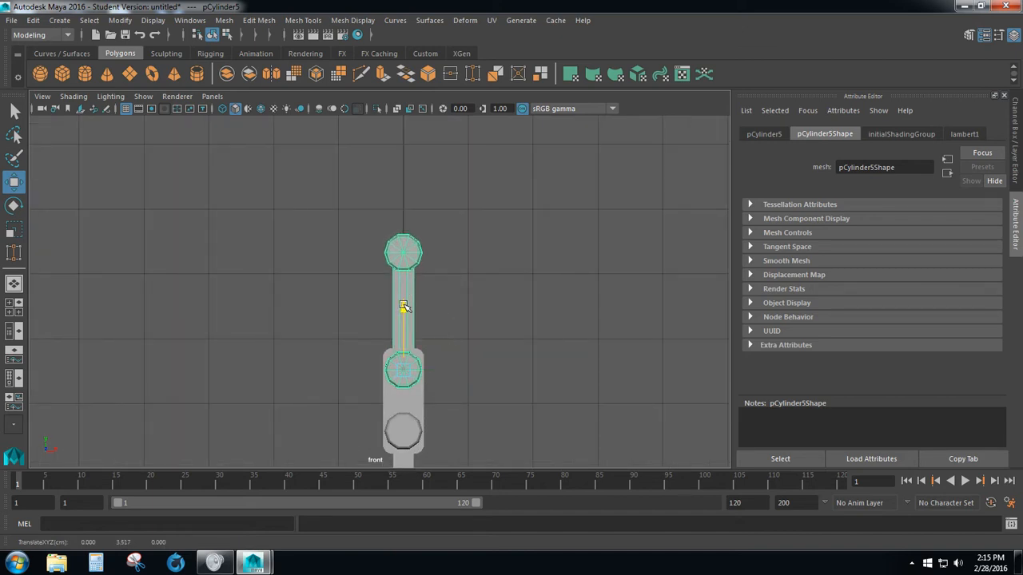
scroll(436, 324, down, 3)
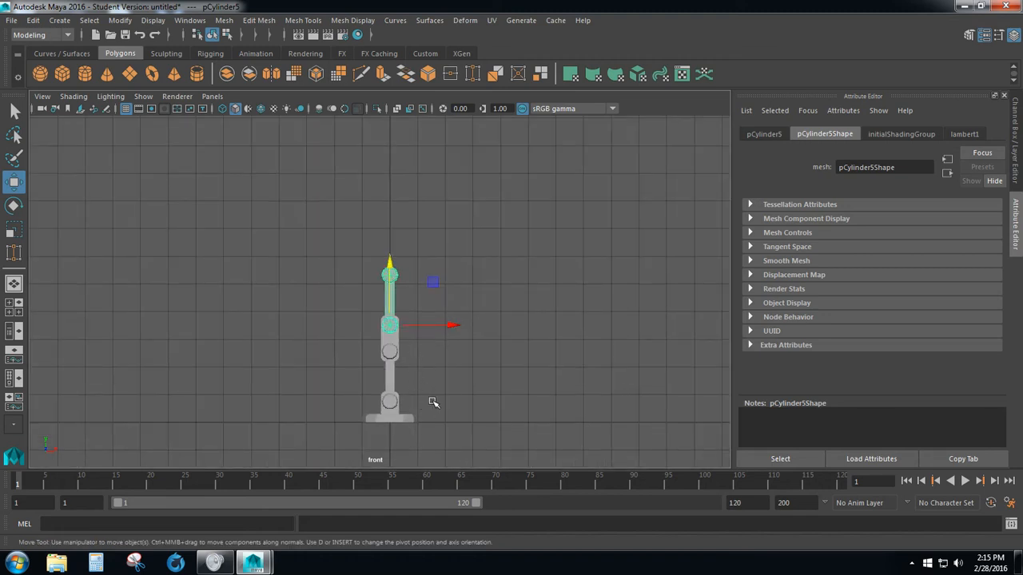
Step: Duplicate the base bracket around the lowest joint and raise the copy above the topmost round joint, to about 5.701
scroll(429, 402, up, 1)
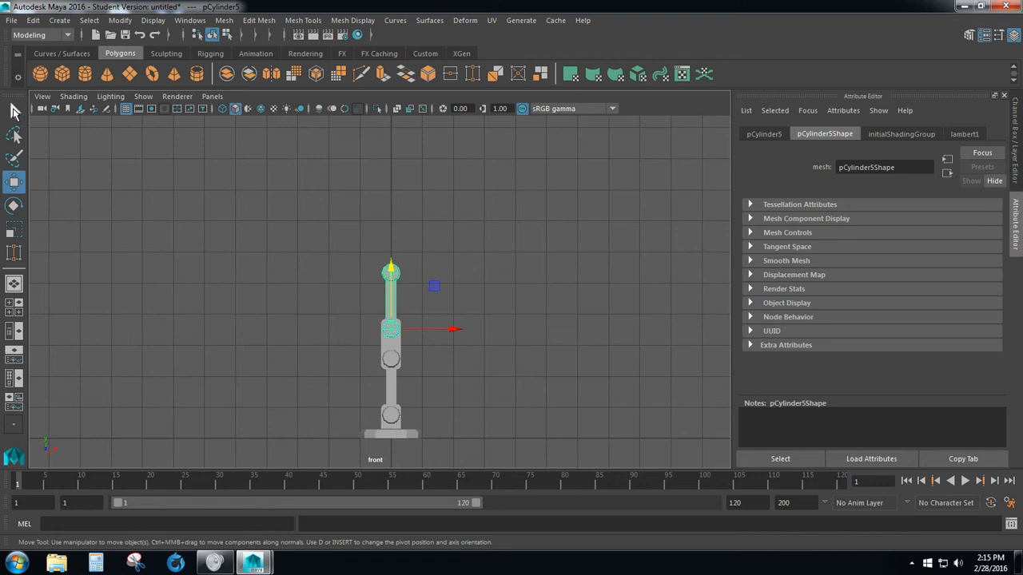
click(15, 112)
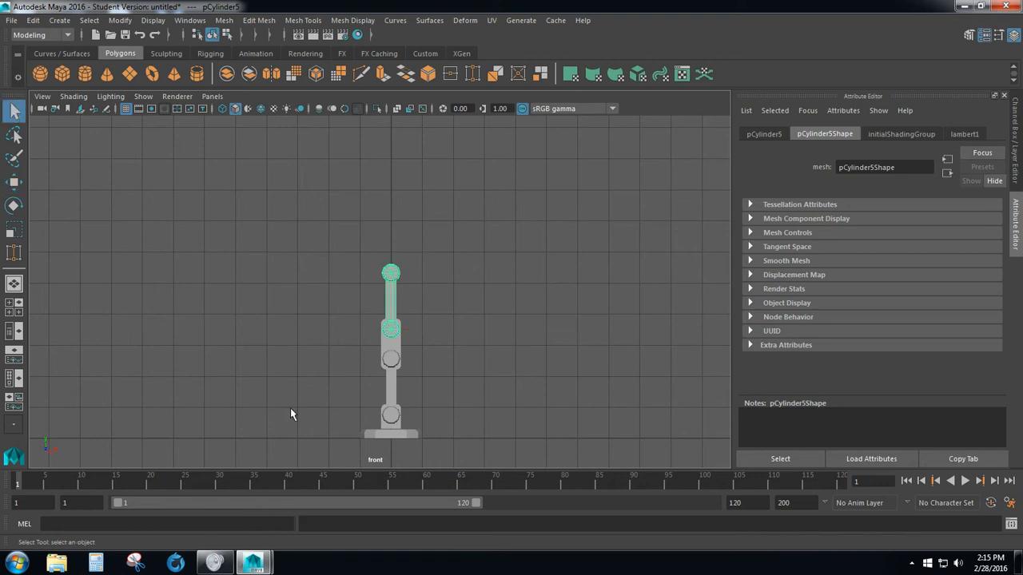
click(396, 429)
click(399, 425)
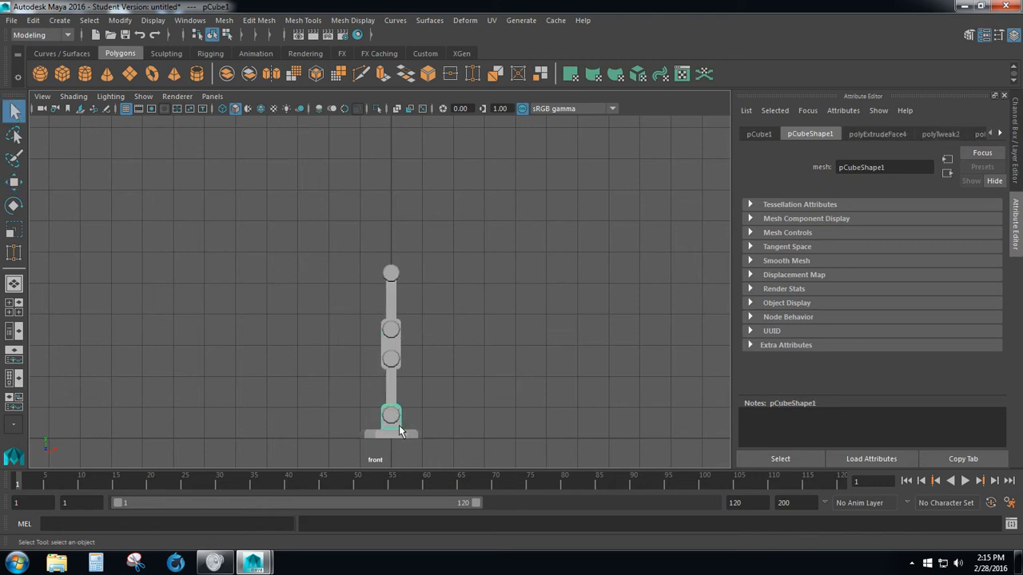
key(ctrl+d)
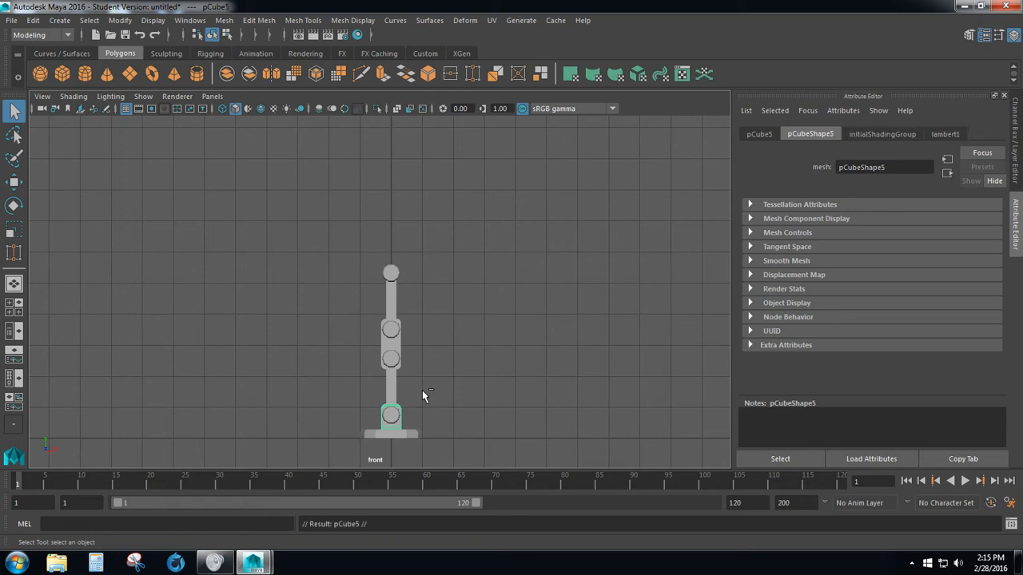
key(w)
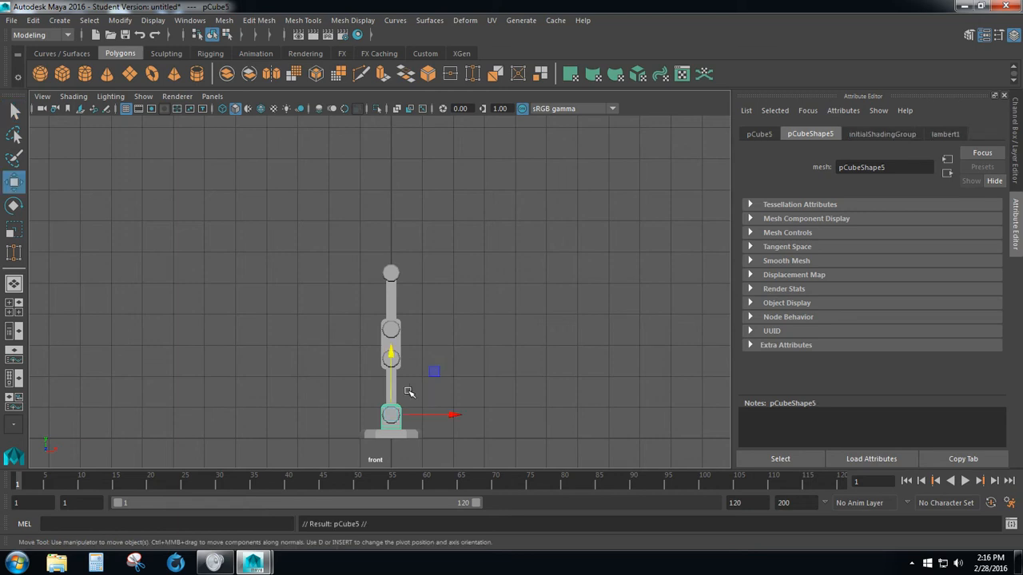
drag(391, 356, 395, 186)
scroll(467, 226, up, 4)
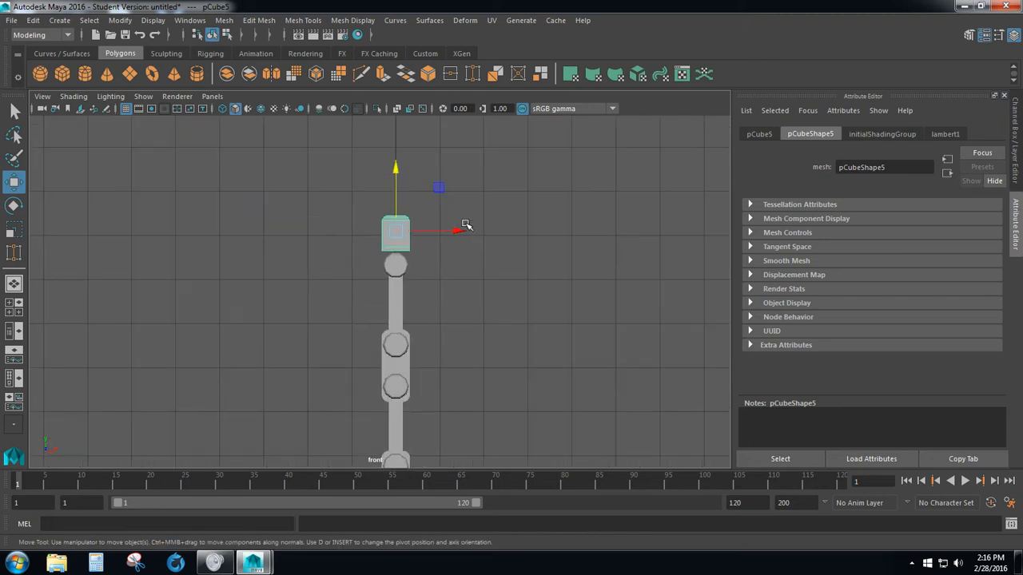
Step: Set the bracket copy's Z rotation to 180 degrees so its rounded end faces down
click(761, 135)
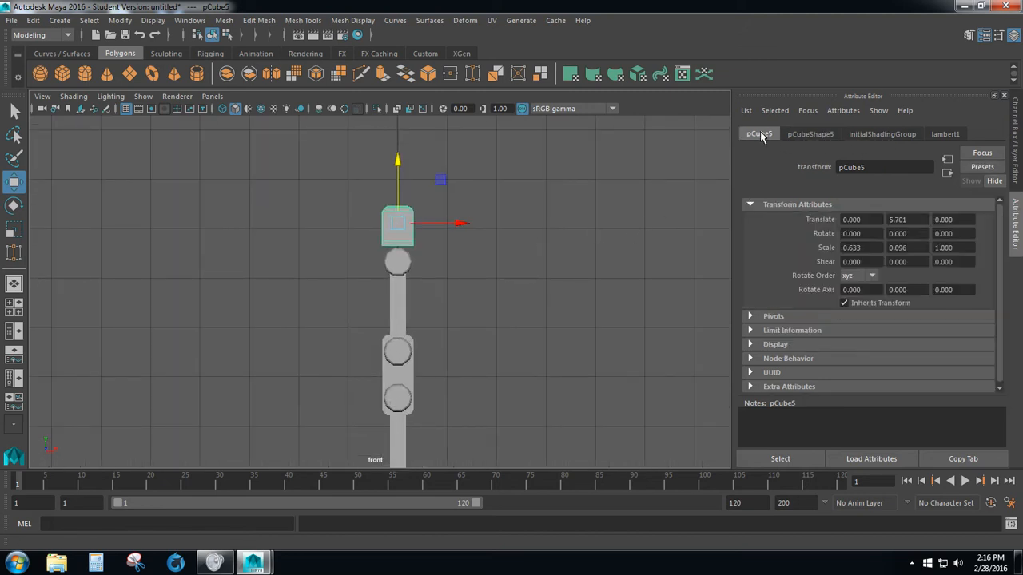
click(960, 233)
text(180)
key(Return)
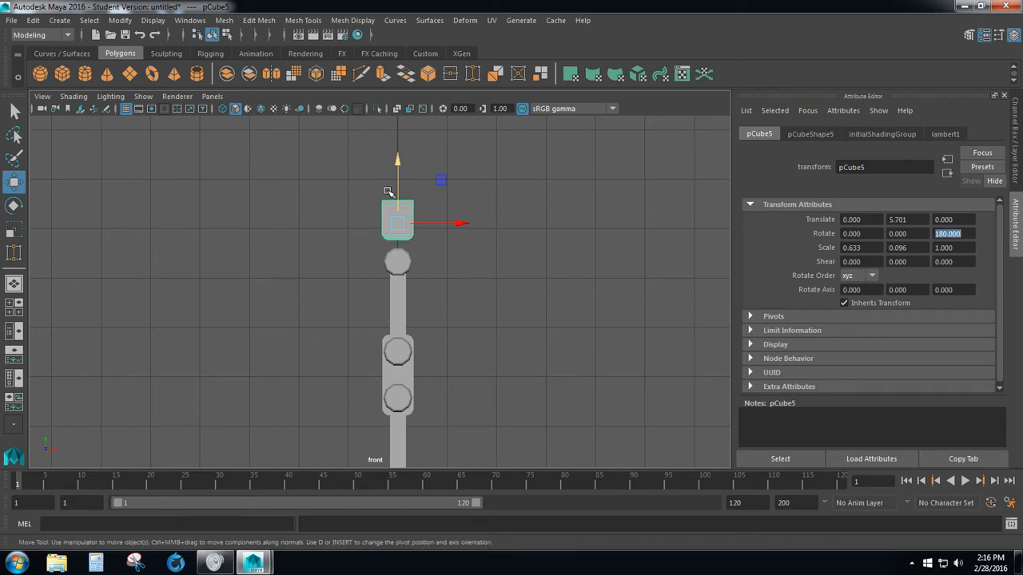
Step: Lower the flipped bracket to a Y translation of about 4.928 so it fits around the topmost round joint
mouse_move(399, 165)
mouse_down()
mouse_move(396, 198)
mouse_move(409, 181)
mouse_up()
scroll(450, 221, up, 3)
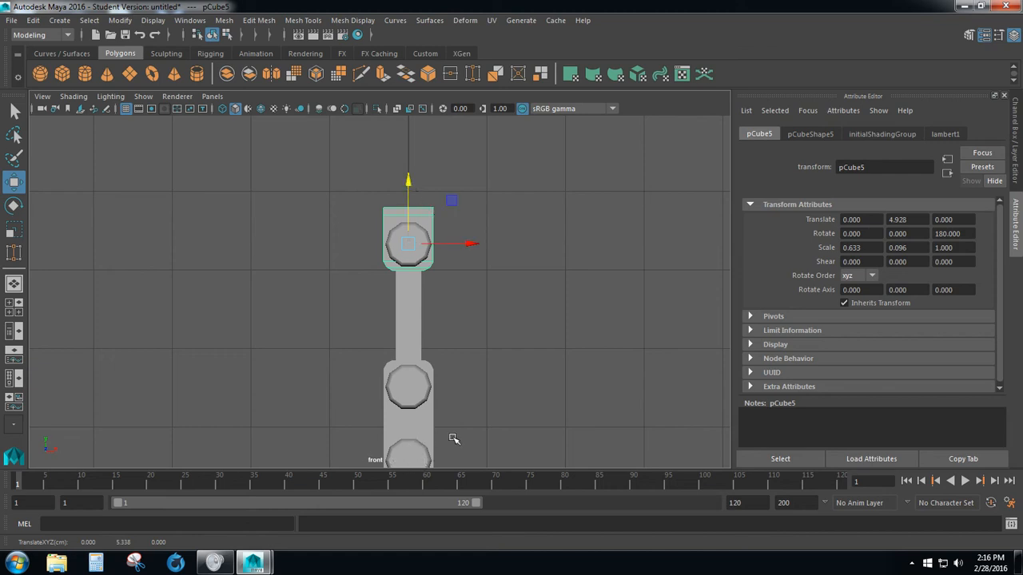
scroll(342, 376, down, 3)
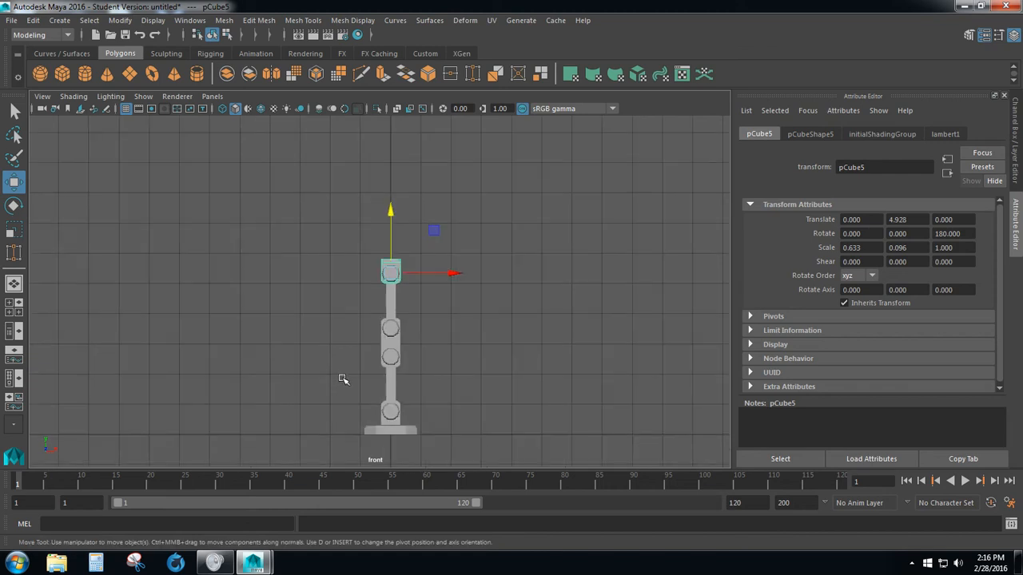
scroll(429, 395, up, 2)
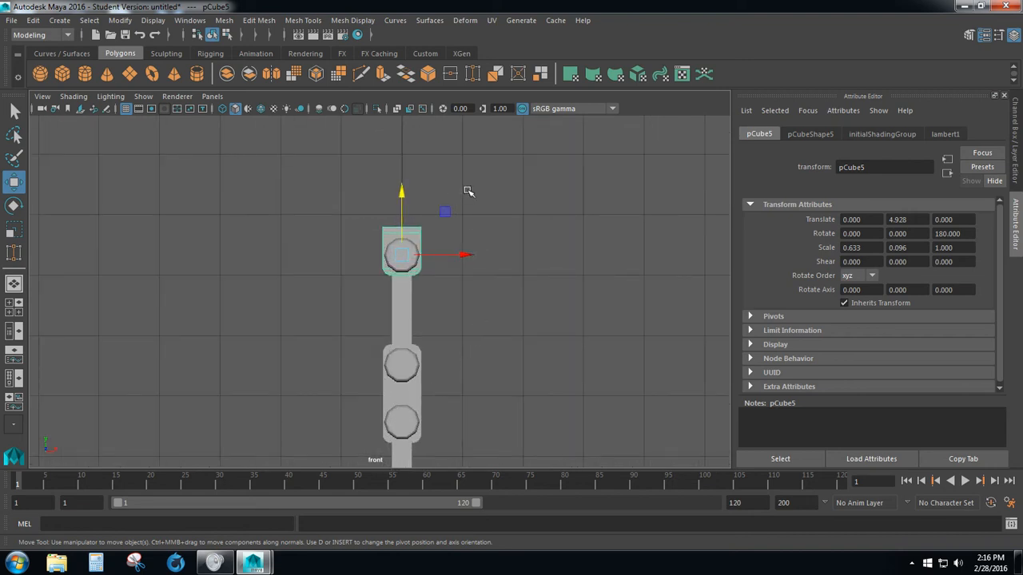
scroll(468, 190, up, 1)
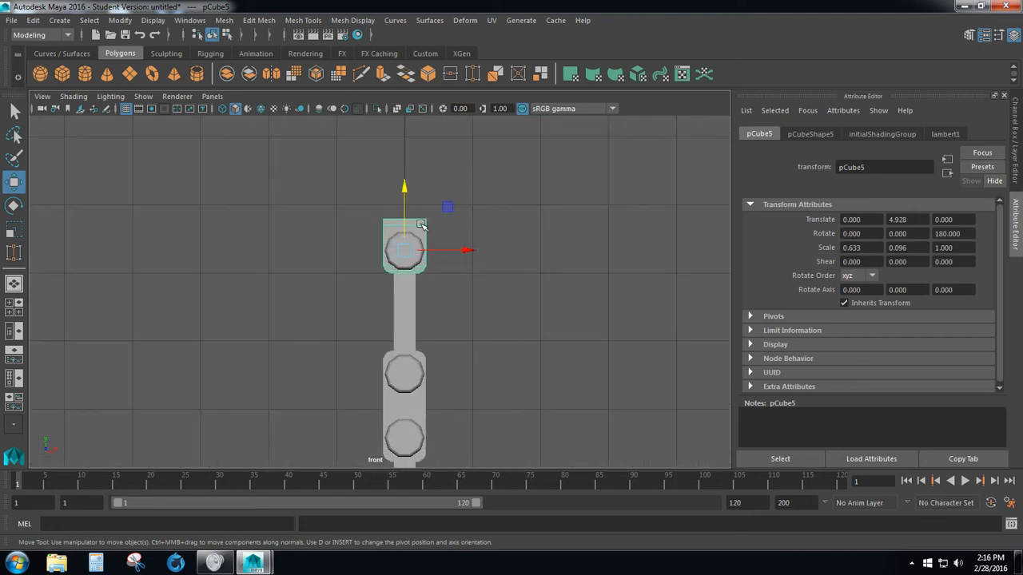
scroll(440, 326, down, 3)
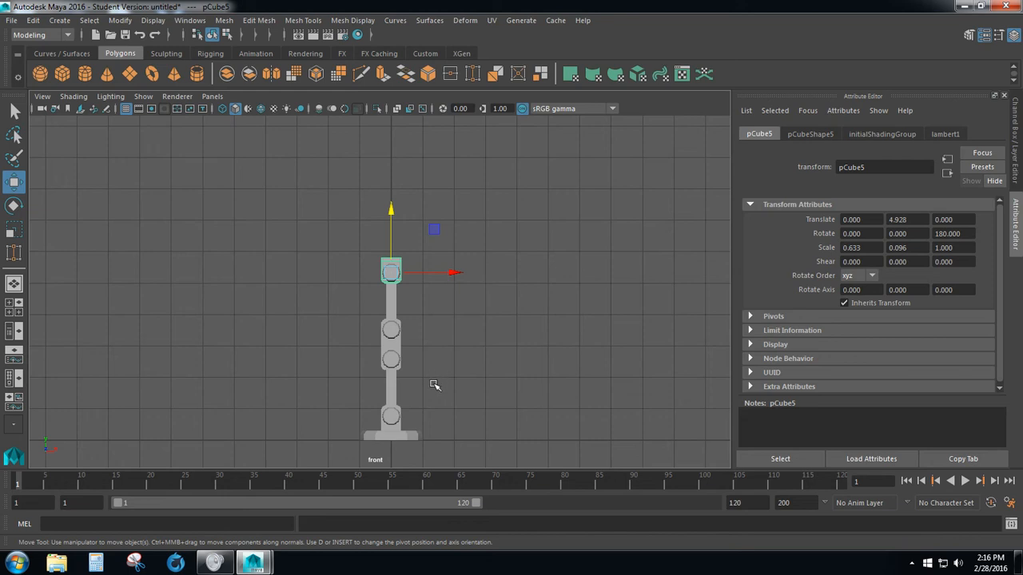
scroll(449, 415, up, 1)
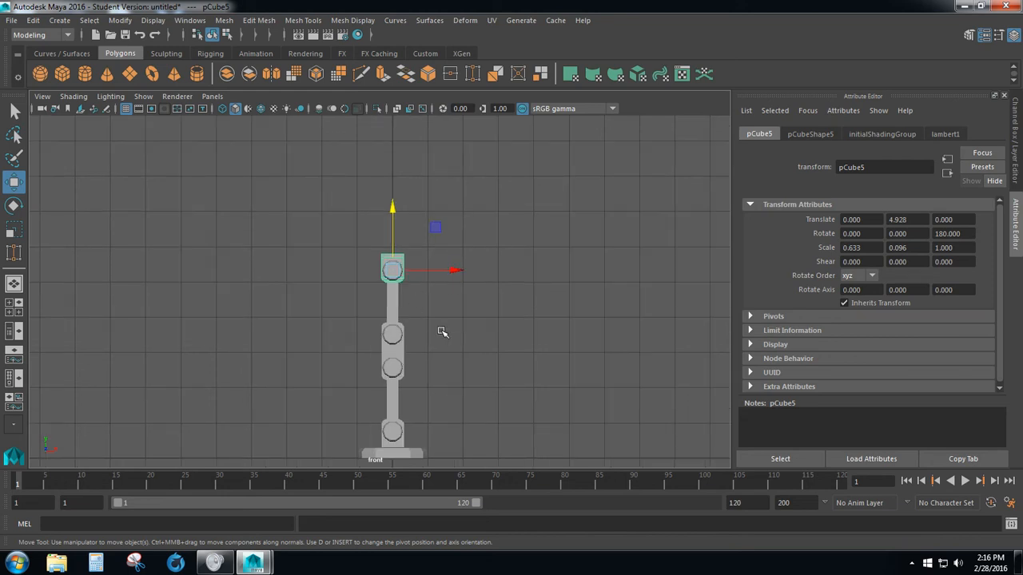
Step: Duplicate the round base disc and raise the copy above the top bracket, to a Y translation of about 6.153
click(16, 112)
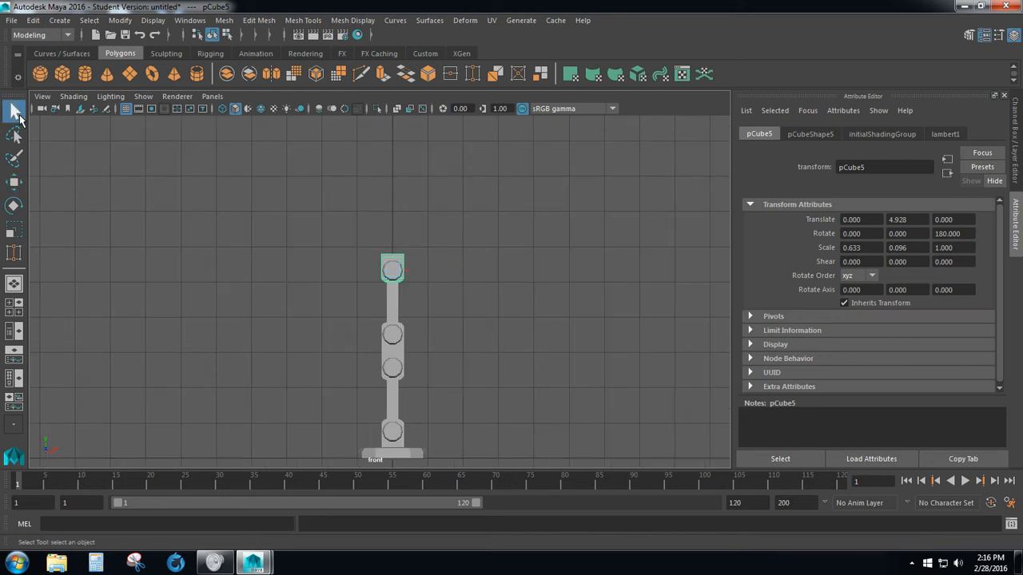
click(405, 461)
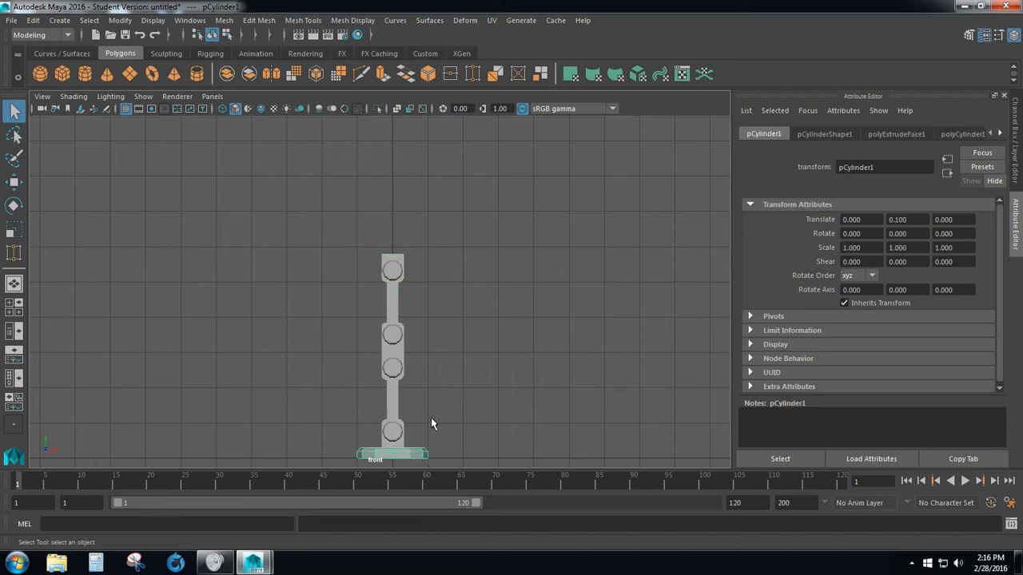
key(ctrl+d)
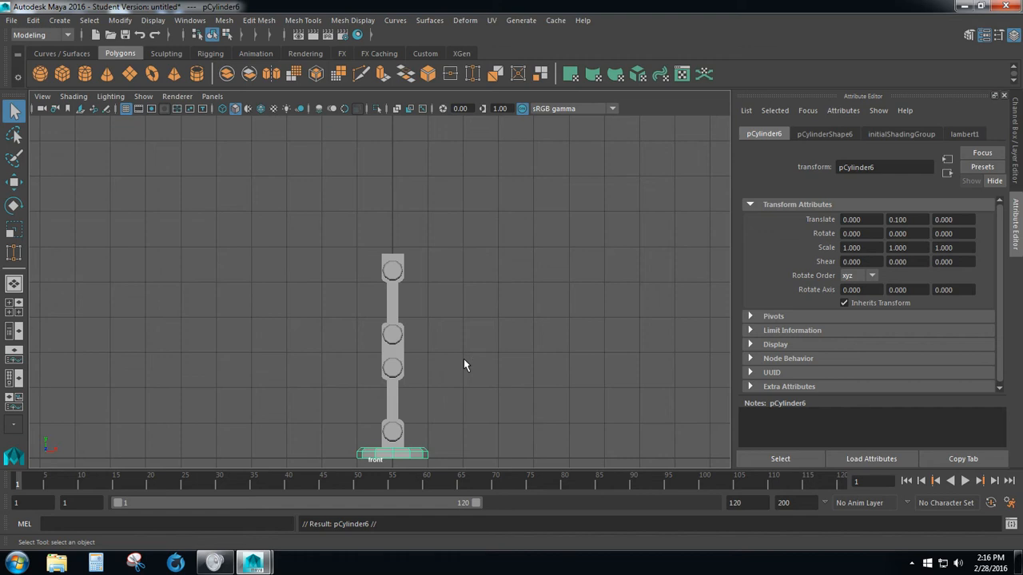
key(w)
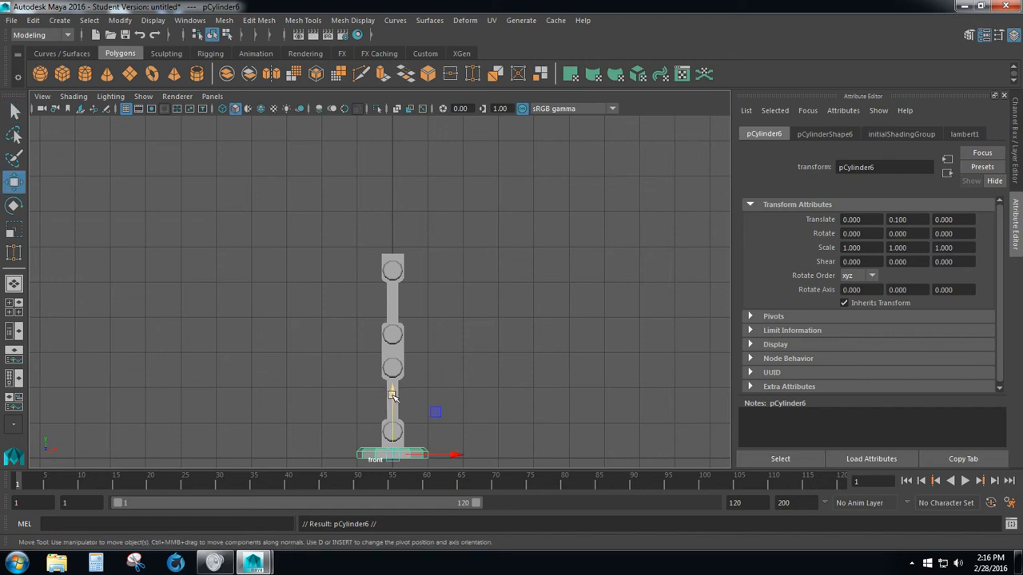
drag(393, 395, 392, 179)
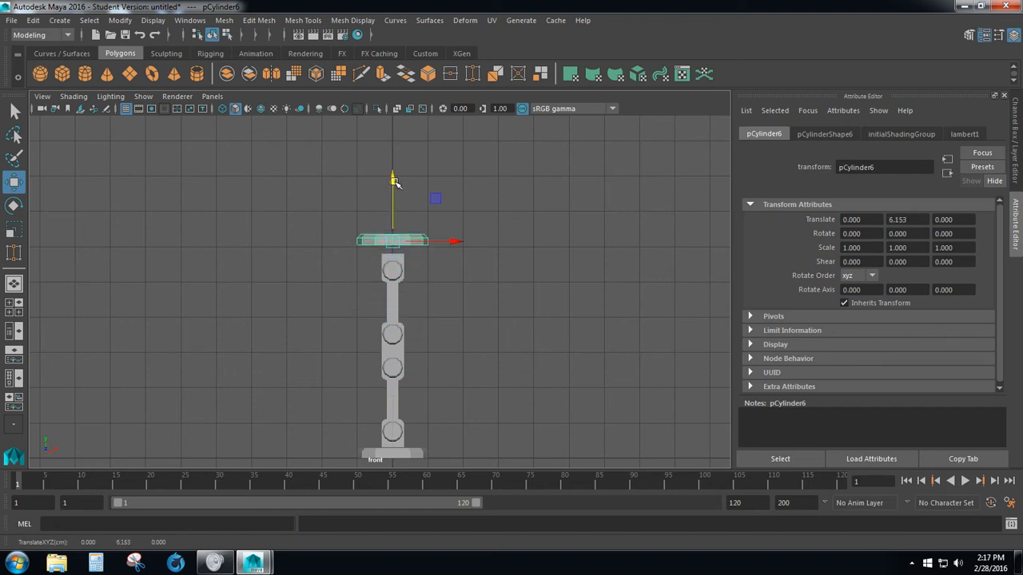
Step: Scale the disc copy above the top bracket uniformly to about 0.774, keeping it smaller than the base disc
scroll(440, 258, up, 3)
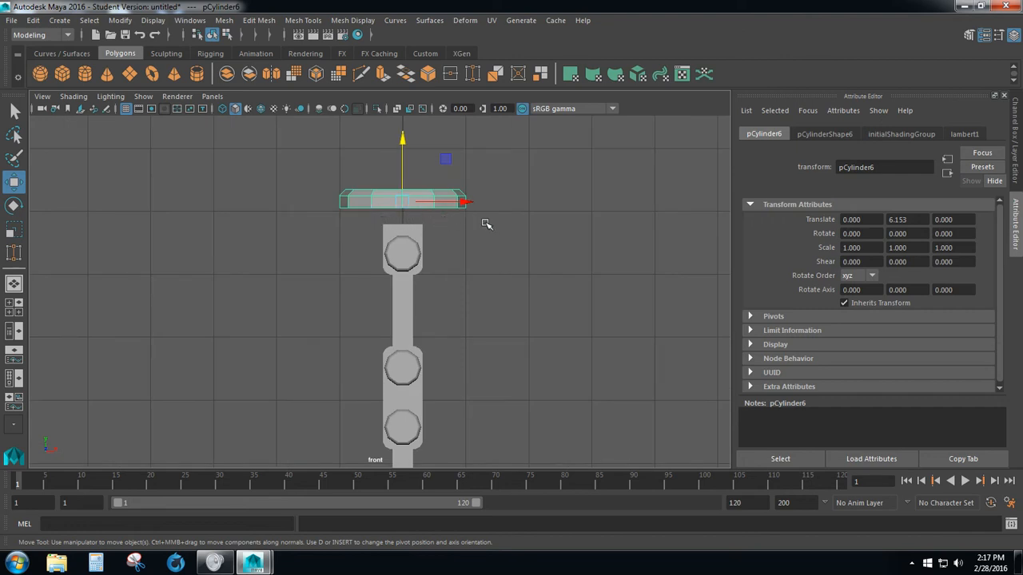
key(r)
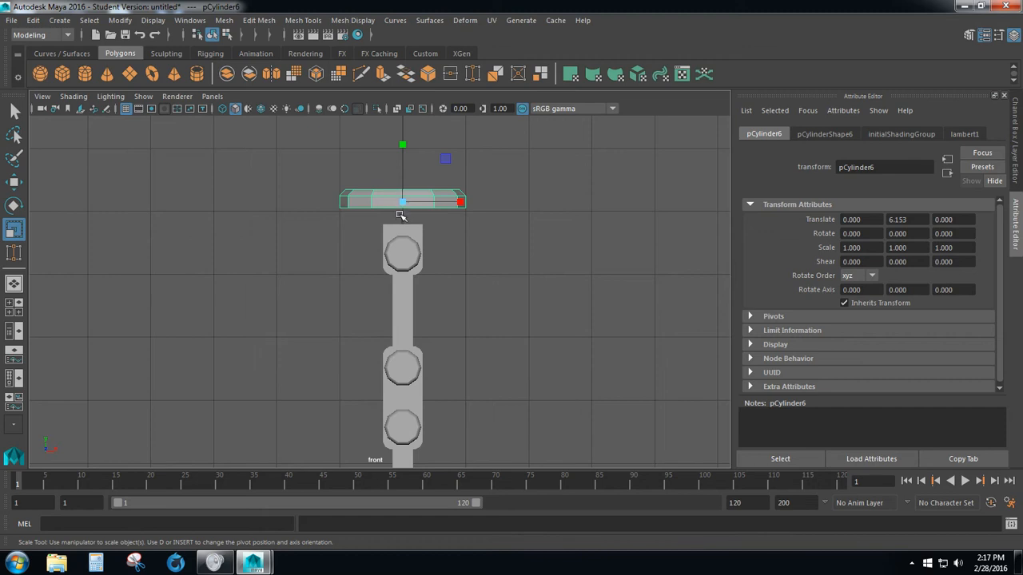
drag(403, 203, 365, 226)
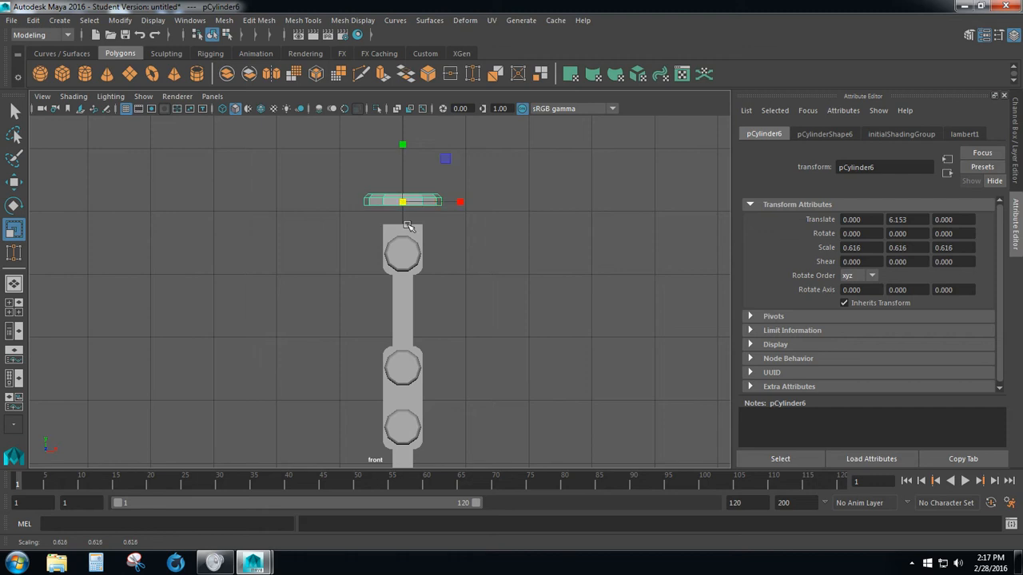
key(space)
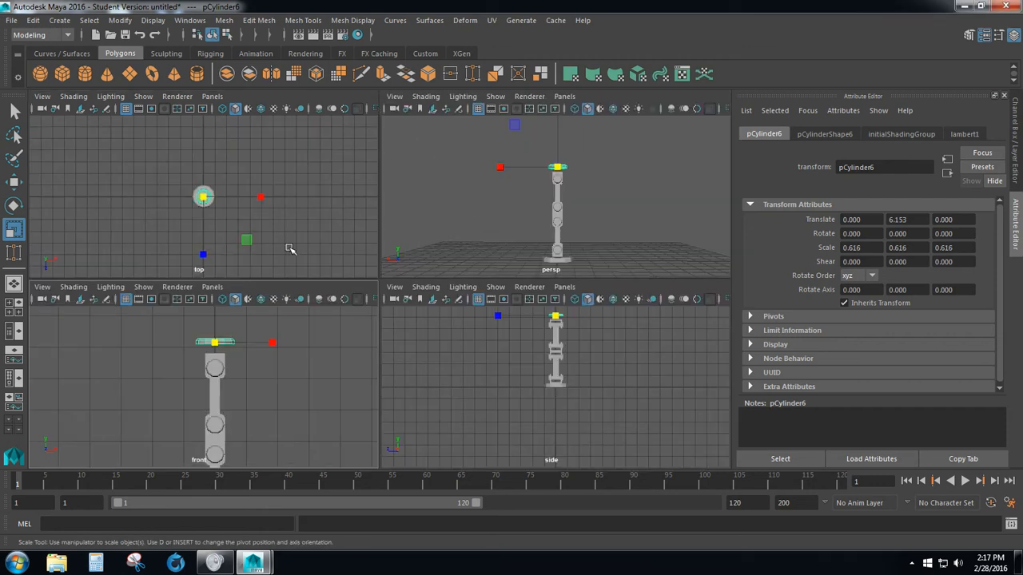
scroll(224, 239, up, 6)
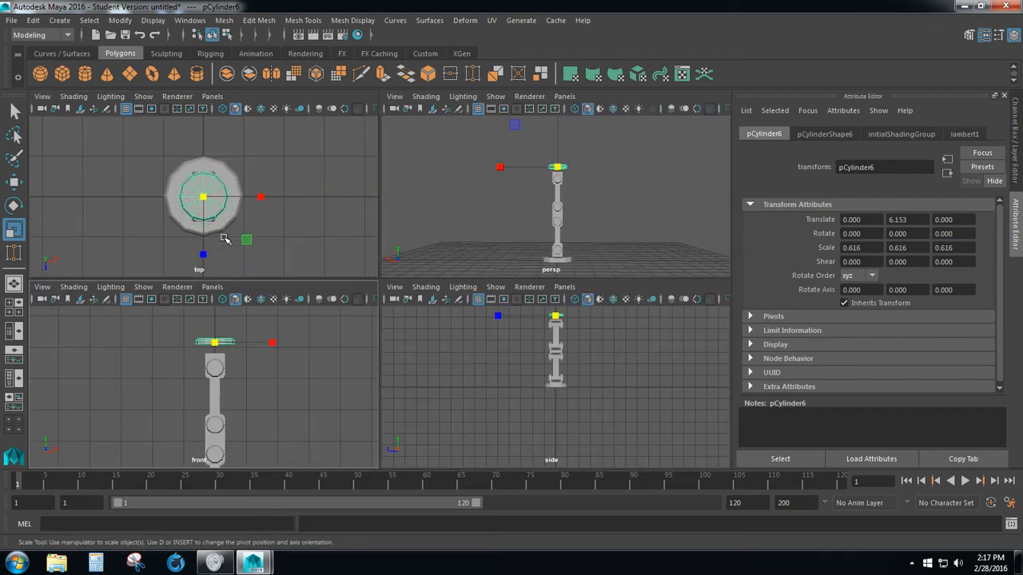
scroll(223, 238, up, 3)
scroll(224, 238, down, 4)
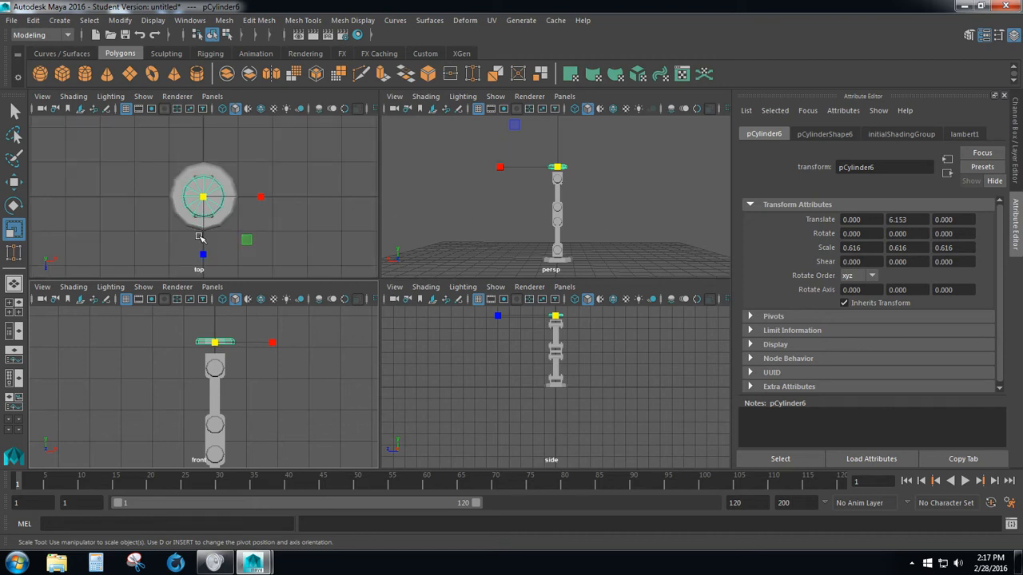
scroll(170, 249, up, 2)
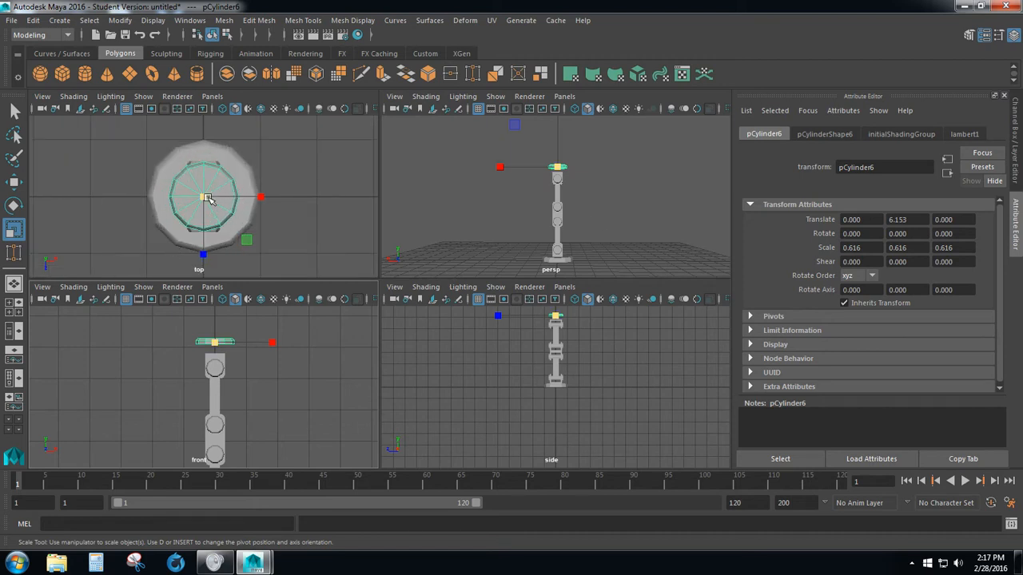
mouse_move(205, 198)
mouse_down()
mouse_move(219, 206)
mouse_move(190, 187)
mouse_move(214, 204)
mouse_up()
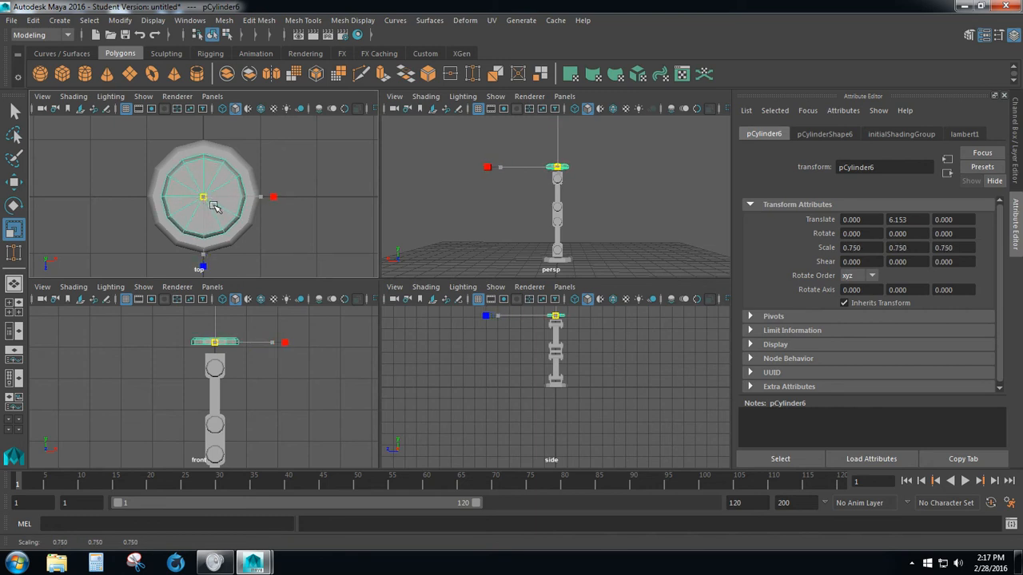
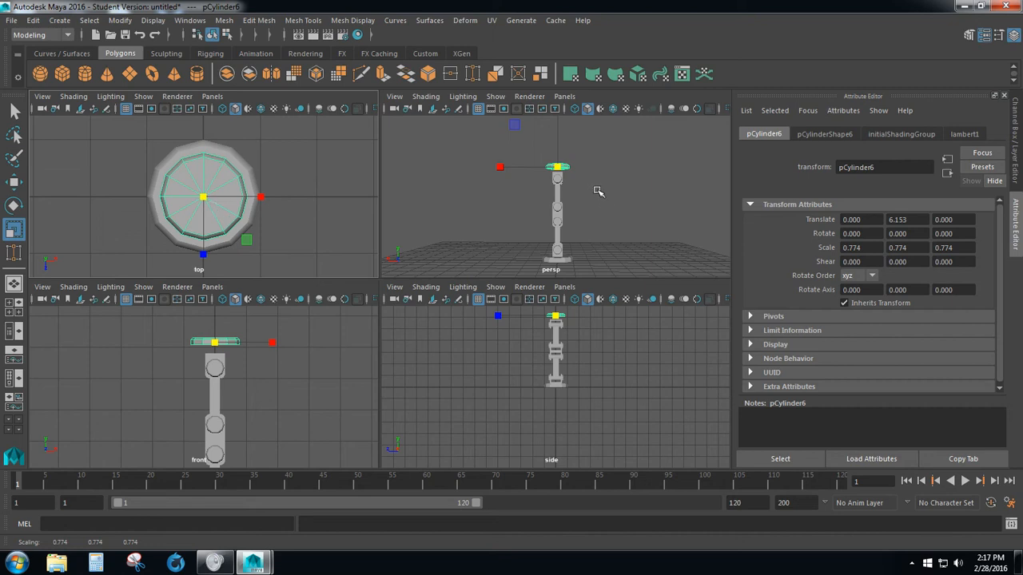
Step: Extrude the faces on the underside of the top disc and scale them inward to a small central circle
key(space)
scroll(448, 251, up, 5)
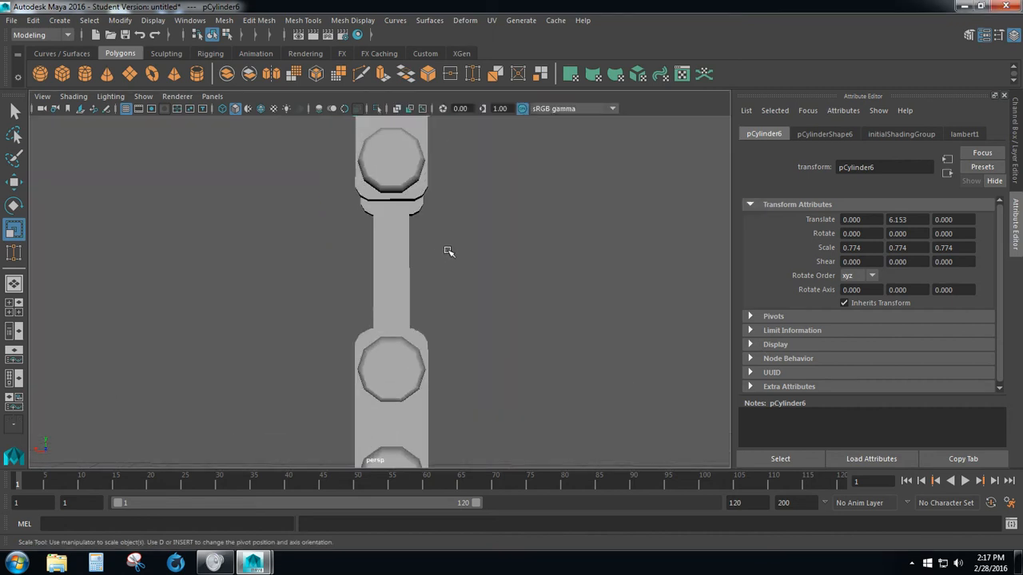
alt+drag(448, 251, 495, 385)
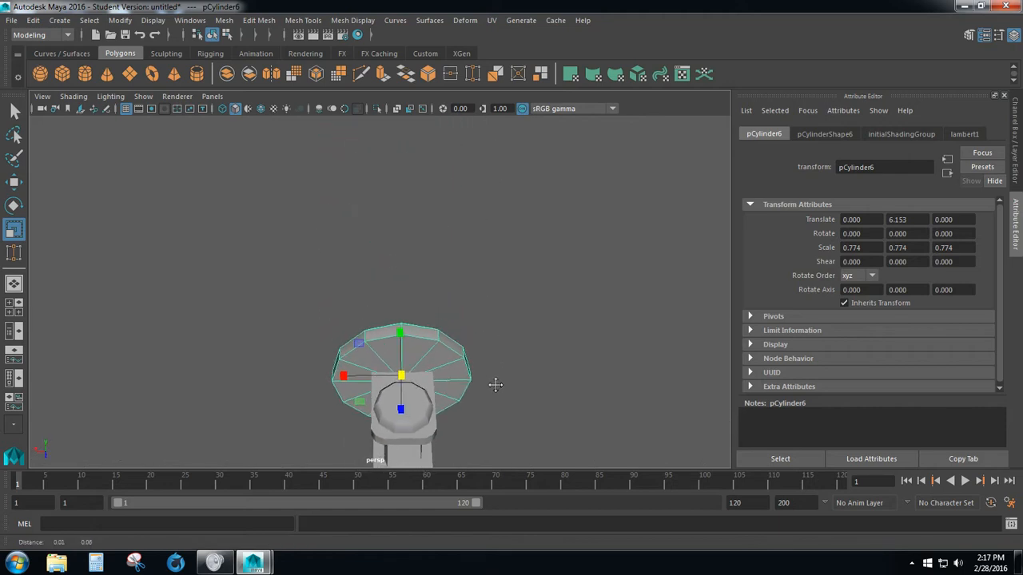
scroll(495, 385, up, 2)
click(13, 110)
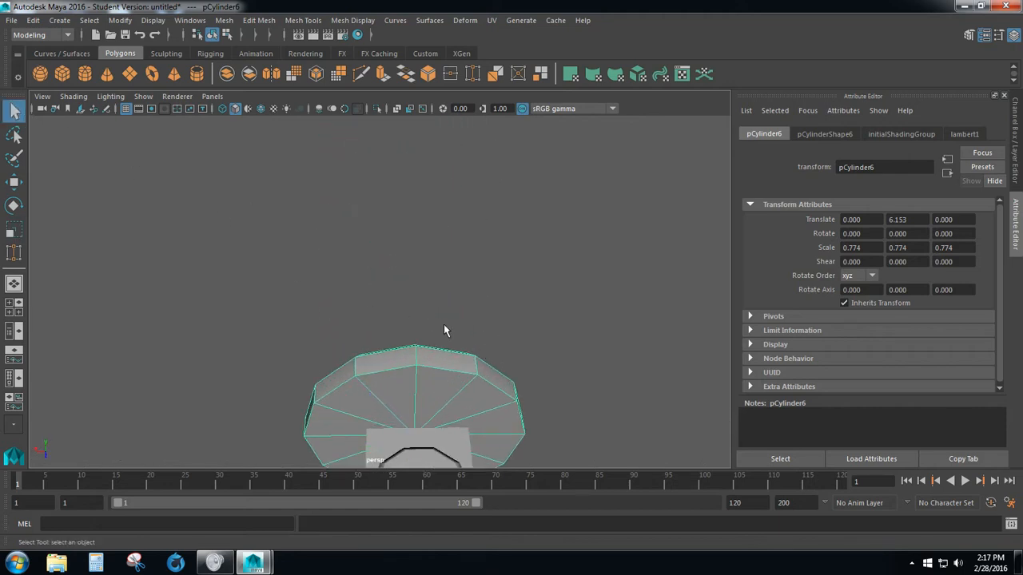
alt+drag(444, 330, 564, 381)
scroll(564, 378, up, 2)
right_click(419, 339)
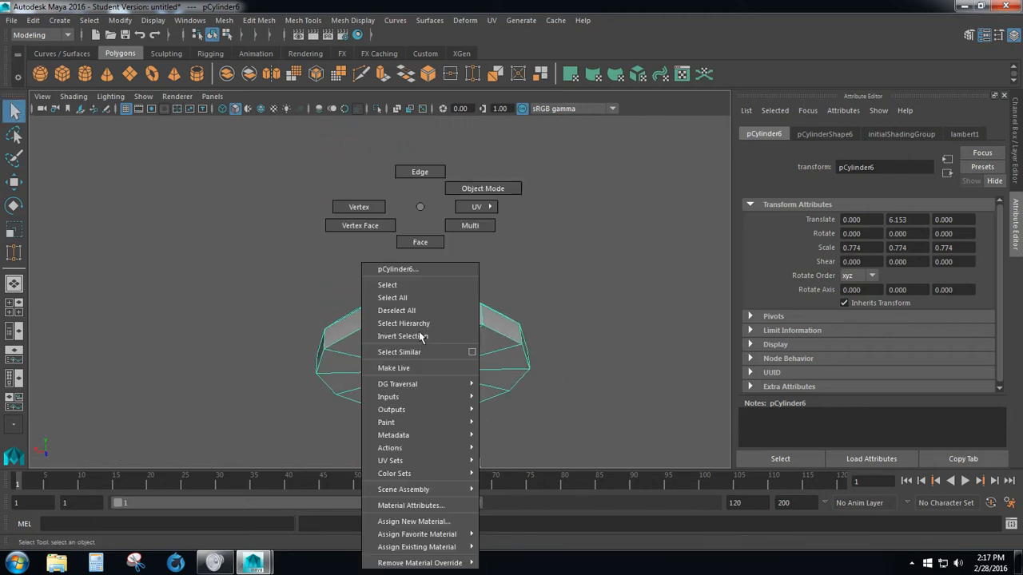
right_drag(420, 339, 419, 241)
alt+drag(528, 267, 519, 279)
drag(401, 304, 452, 325)
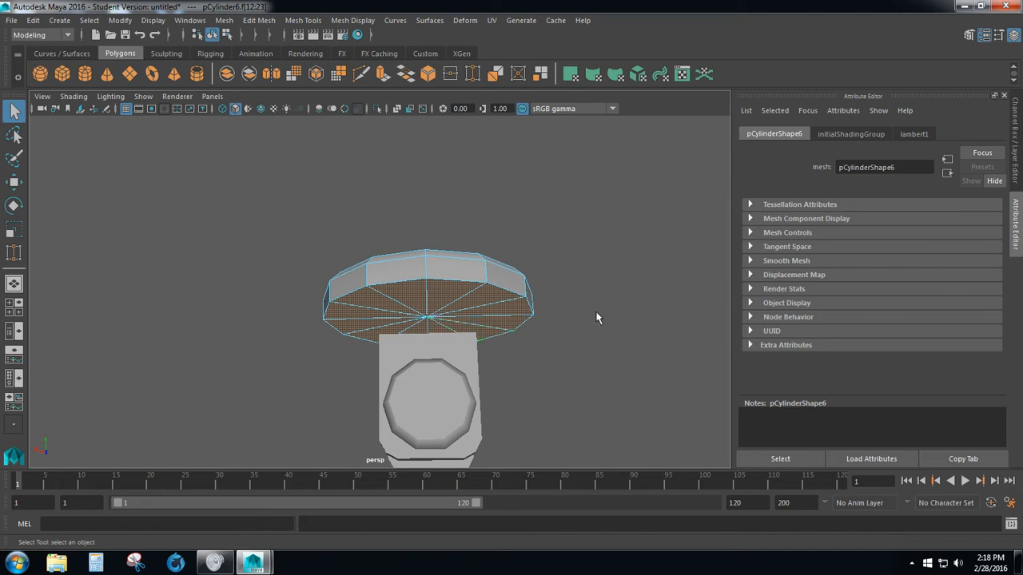
alt+drag(596, 318, 446, 361)
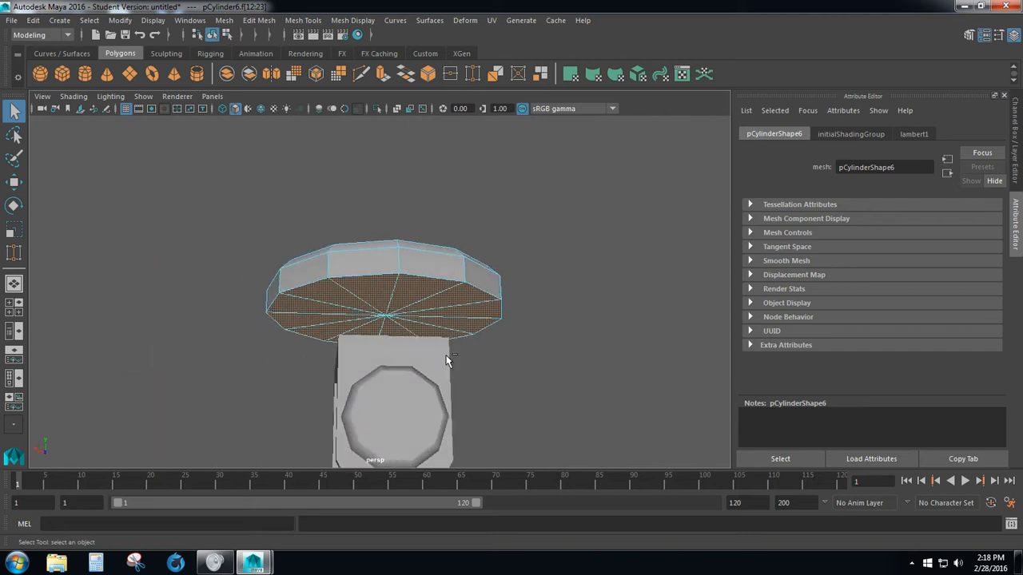
key(ctrl+e)
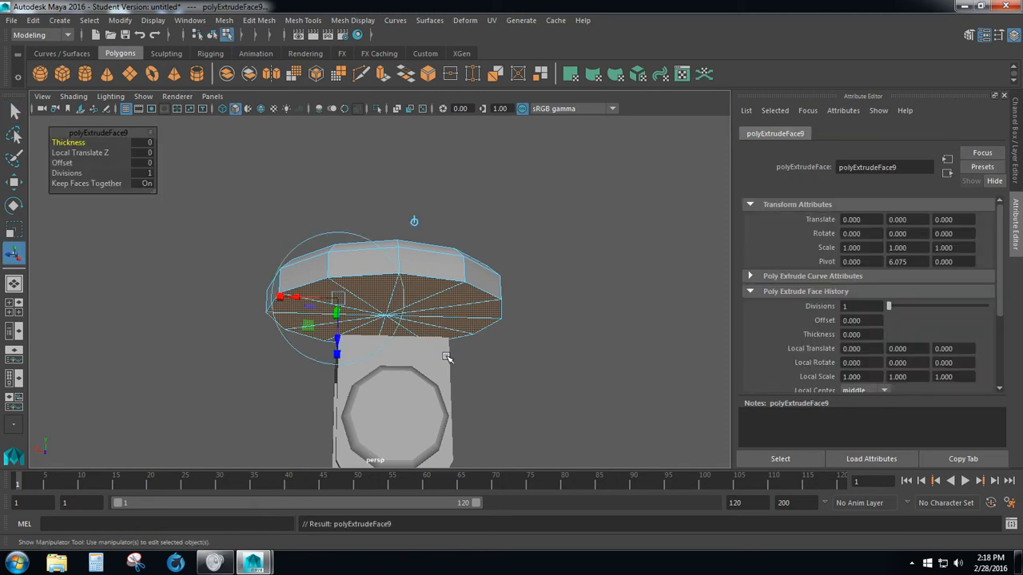
key(r)
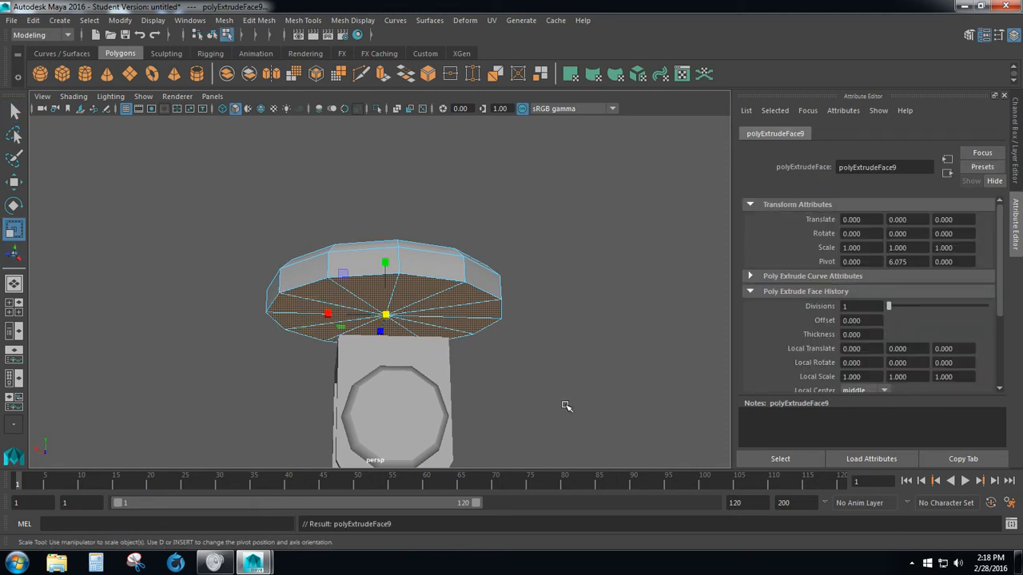
mouse_move(405, 418)
alt+mouse_down()
mouse_move(434, 406)
mouse_move(415, 411)
alt+mouse_up()
drag(211, 398, 413, 394)
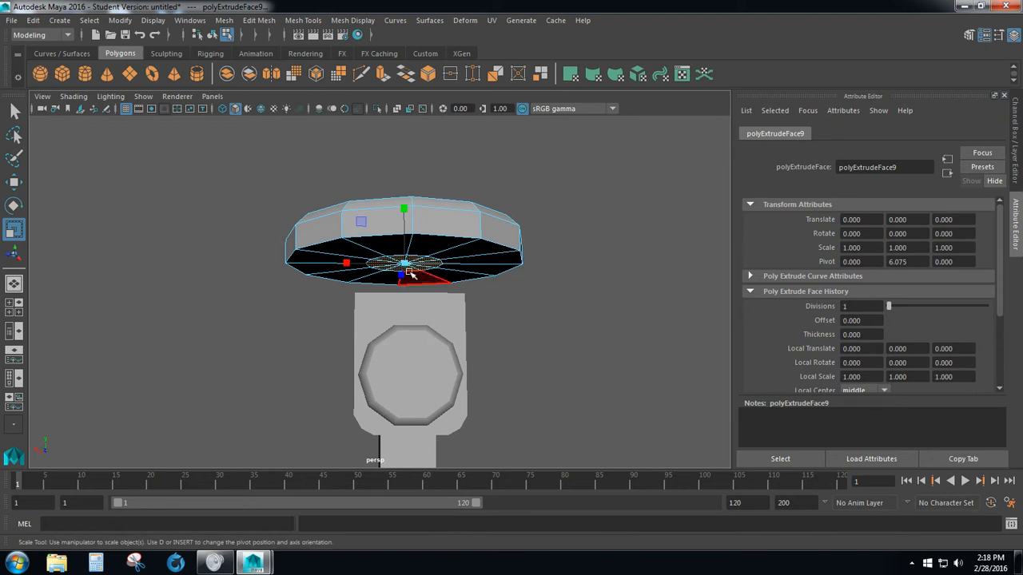
Step: Extrude the small central circle downward by a local Z translation of about 0.142 to form a short neck
key(ctrl+e)
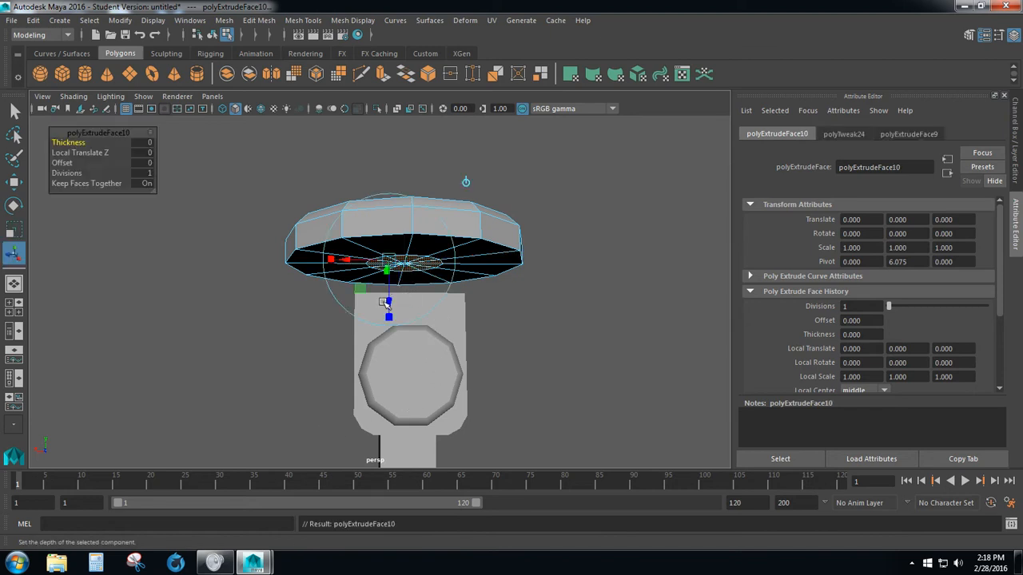
drag(387, 302, 530, 274)
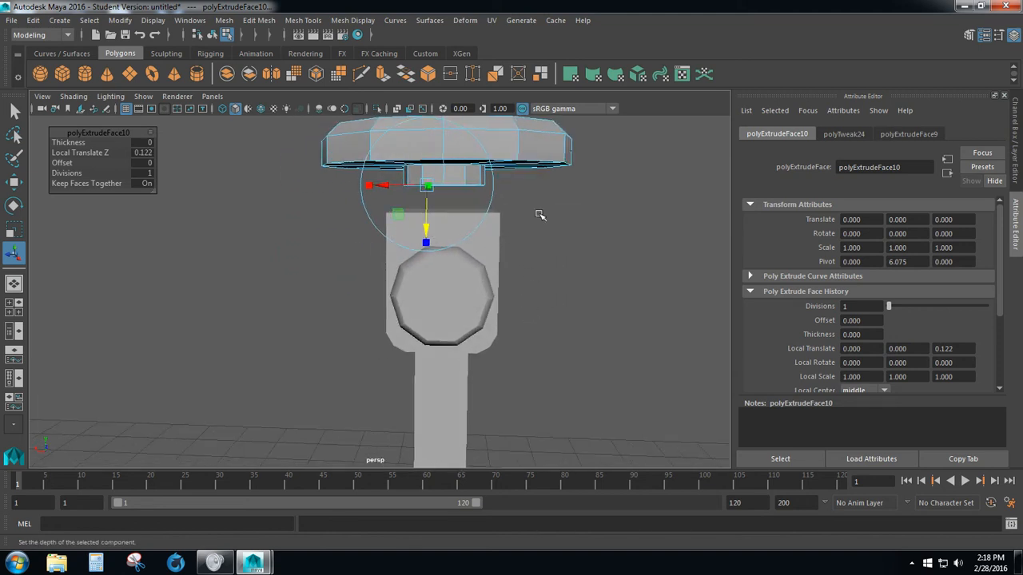
drag(426, 233, 427, 233)
scroll(524, 230, down, 2)
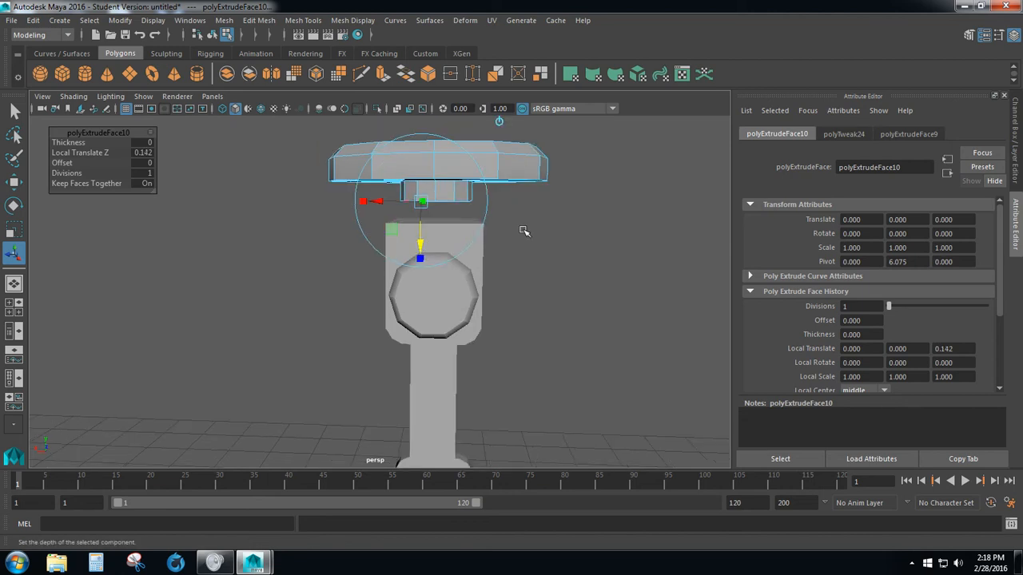
Step: Return to object mode and lower the top disc to a Y translation of about 5.999, onto the top bracket
right_drag(546, 203, 577, 185)
click(537, 174)
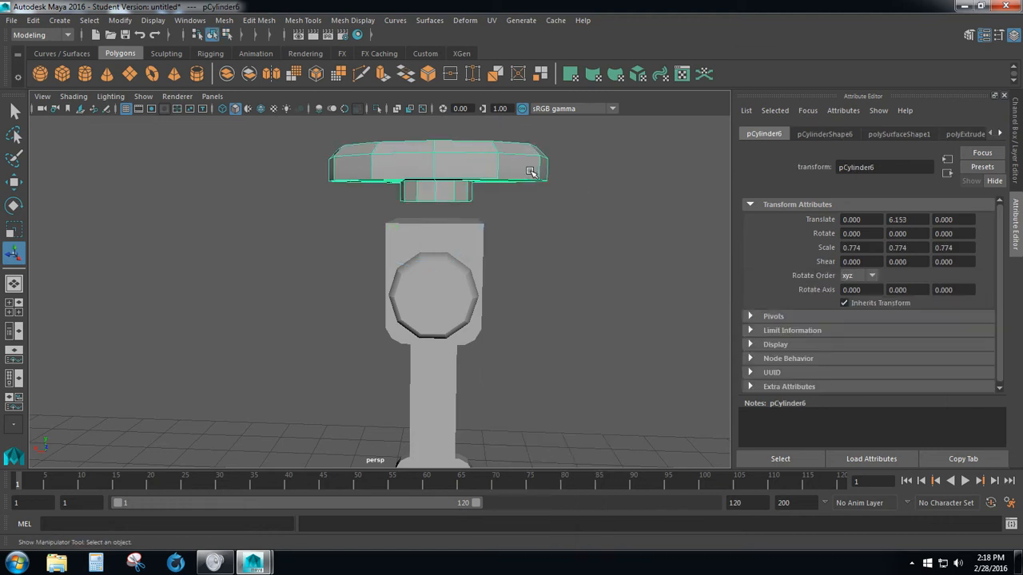
key(w)
scroll(480, 174, down, 2)
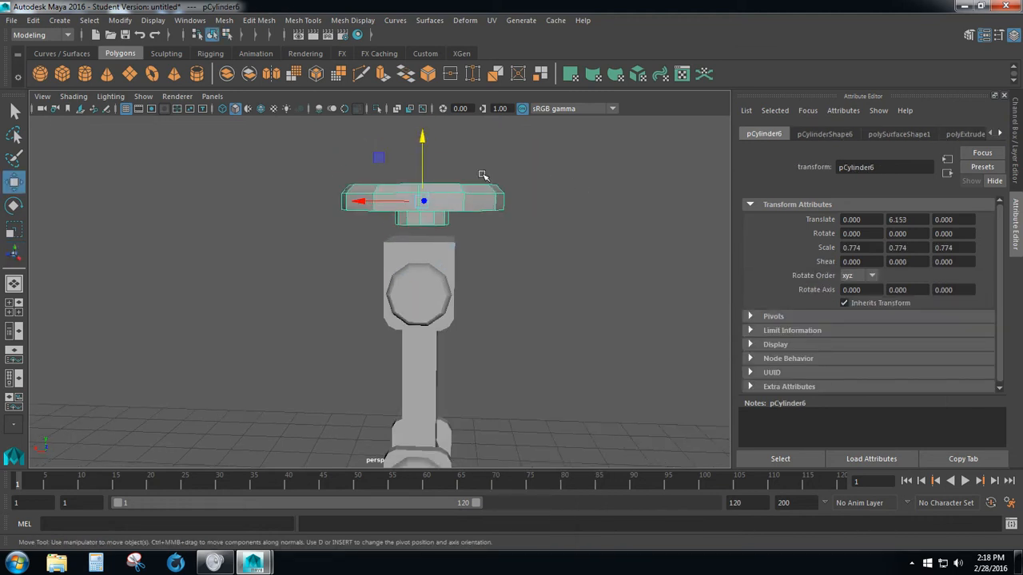
drag(425, 139, 425, 152)
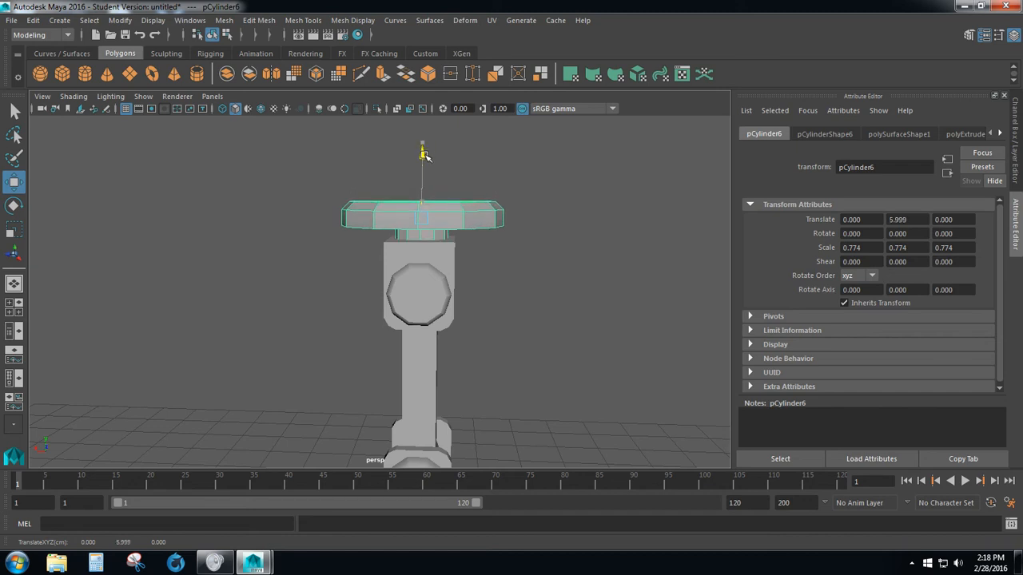
drag(424, 153, 424, 156)
Step: Rename the round disc at the foot of the arm as Baseplate
mouse_move(352, 317)
alt+mouse_down()
mouse_move(323, 318)
mouse_move(472, 291)
mouse_move(496, 304)
mouse_move(309, 317)
mouse_move(344, 327)
alt+mouse_up()
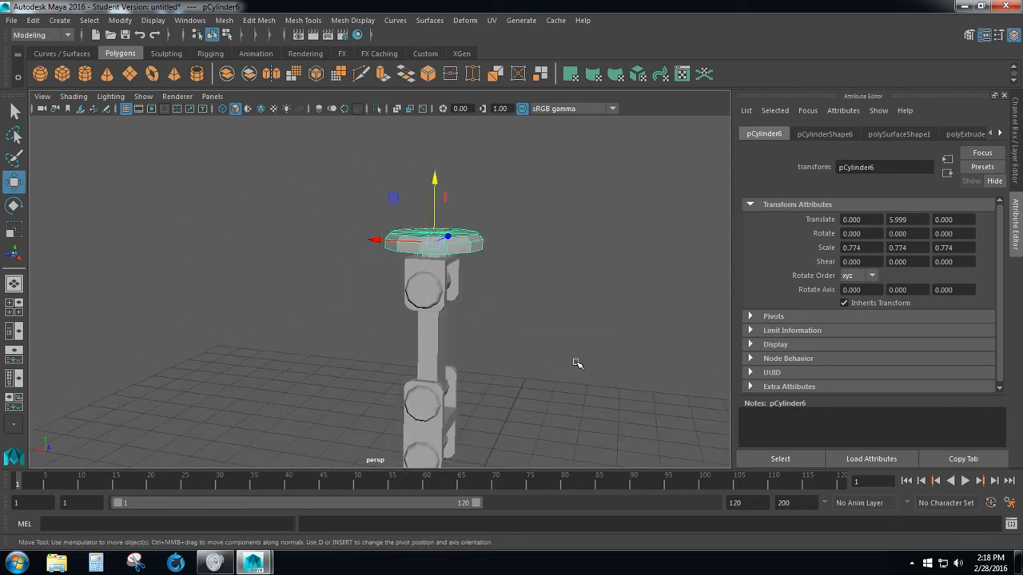
alt+drag(577, 364, 496, 410)
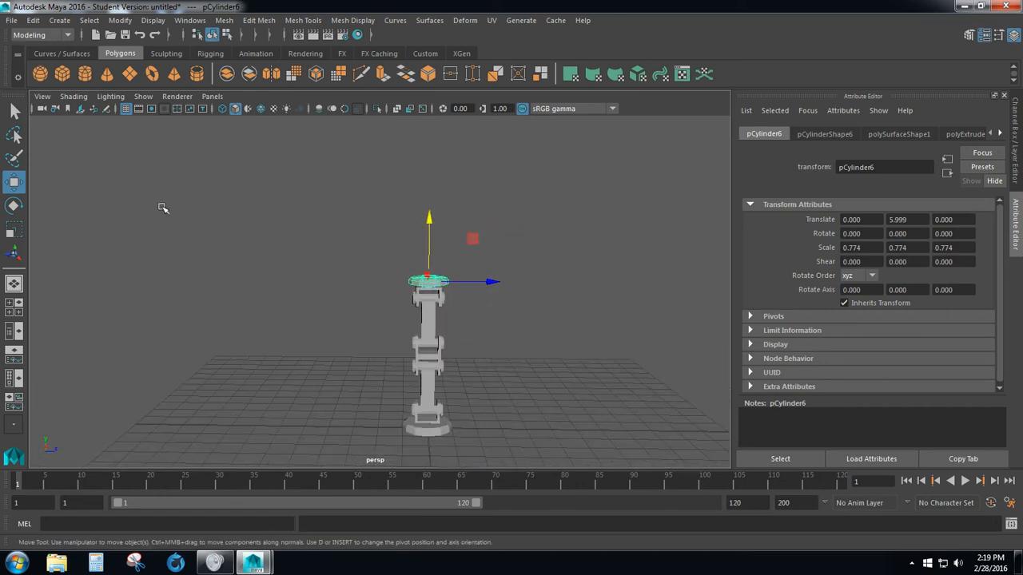
key(q)
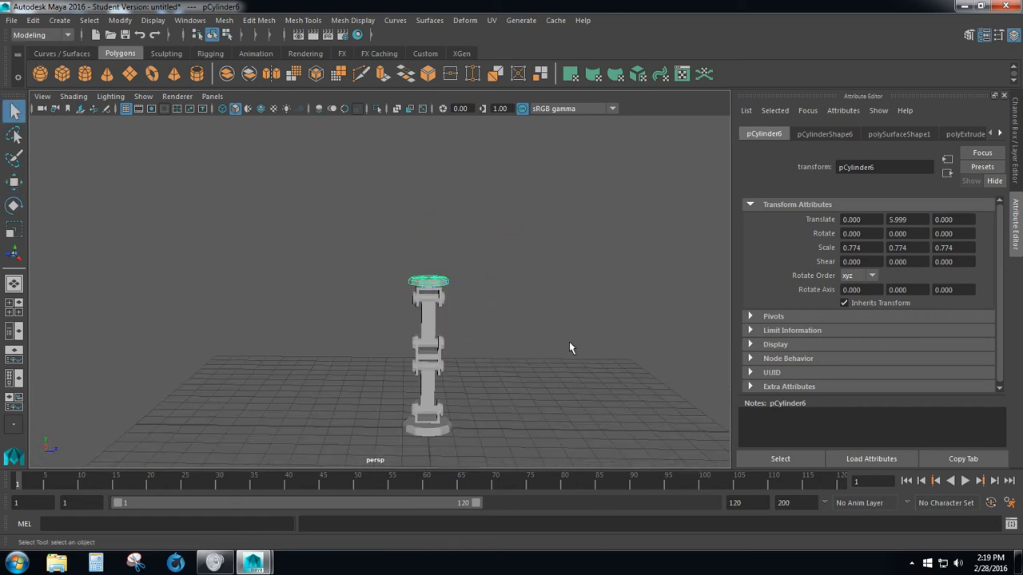
click(434, 441)
scroll(530, 405, up, 2)
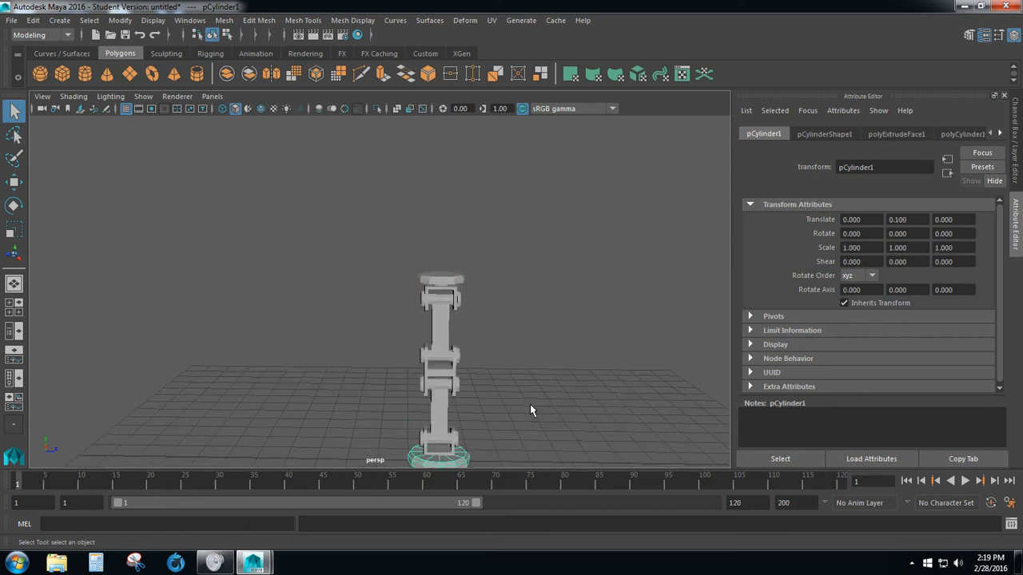
scroll(530, 404, down, 4)
alt+drag(514, 319, 498, 382)
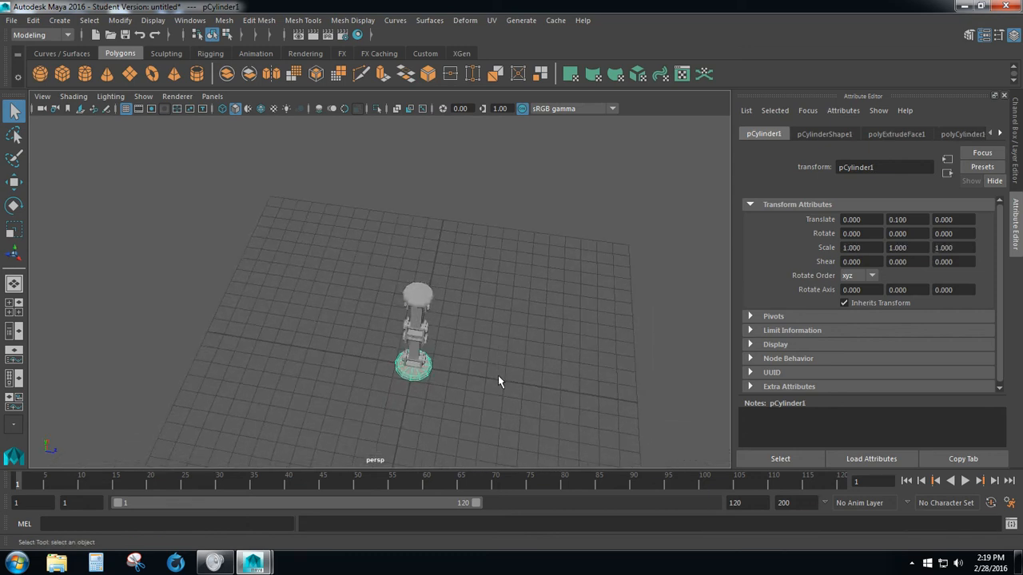
scroll(503, 388, up, 5)
alt+middle_drag(505, 390, 443, 299)
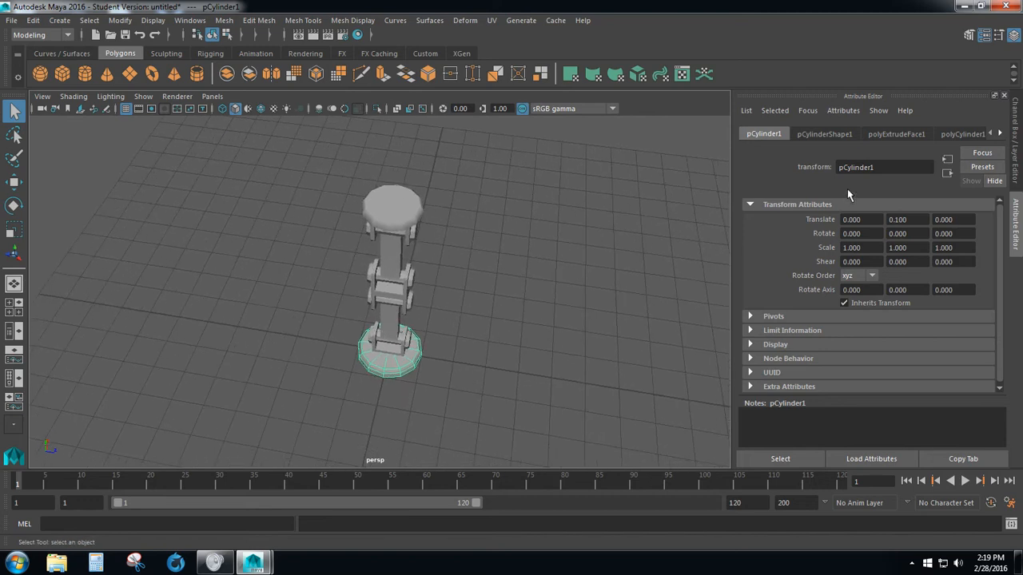
drag(883, 168, 739, 185)
text(Baseplate)
Step: Rename the bracket standing on the base disc as BaseBracket
click(402, 351)
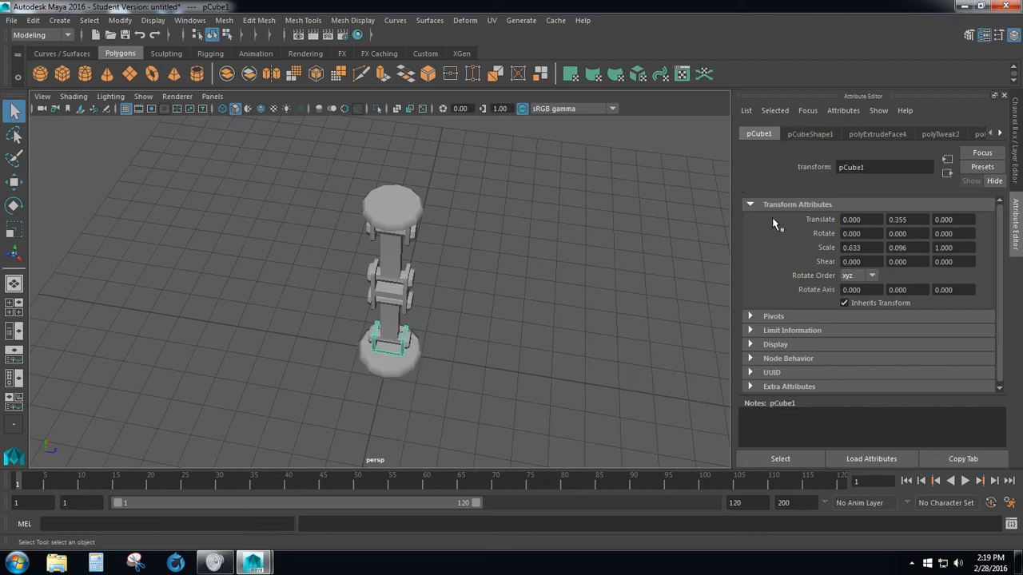
drag(891, 166, 773, 169)
text(BaseBrackert)
key(BackSpace)
key(BackSpace)
Step: Rename the lower arm segment as Basearm
click(393, 327)
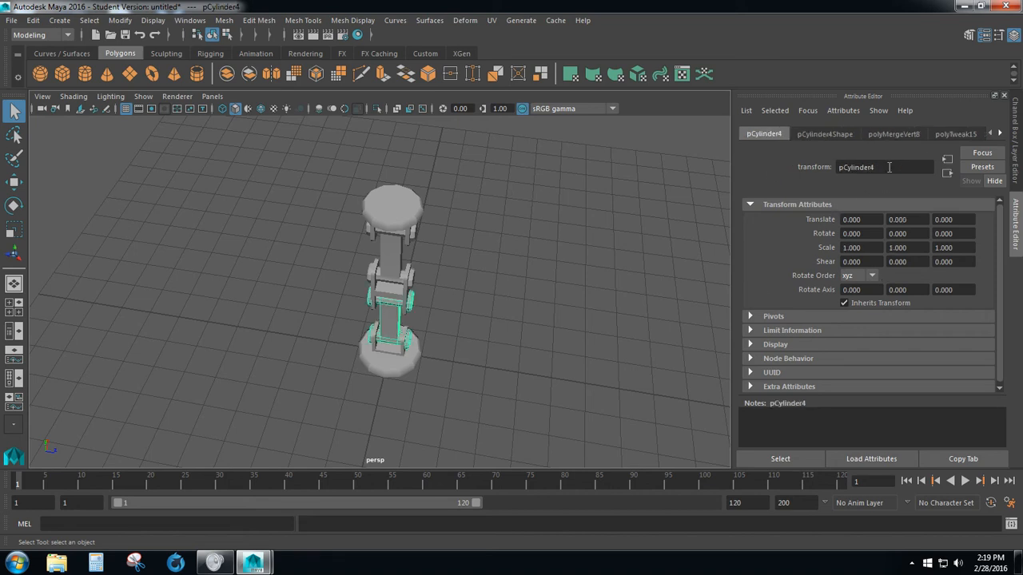
double_click(888, 167)
text(Basearm)
Step: Rename the double bracket joining the two arm segments as Middle Bracket
click(403, 289)
double_click(886, 167)
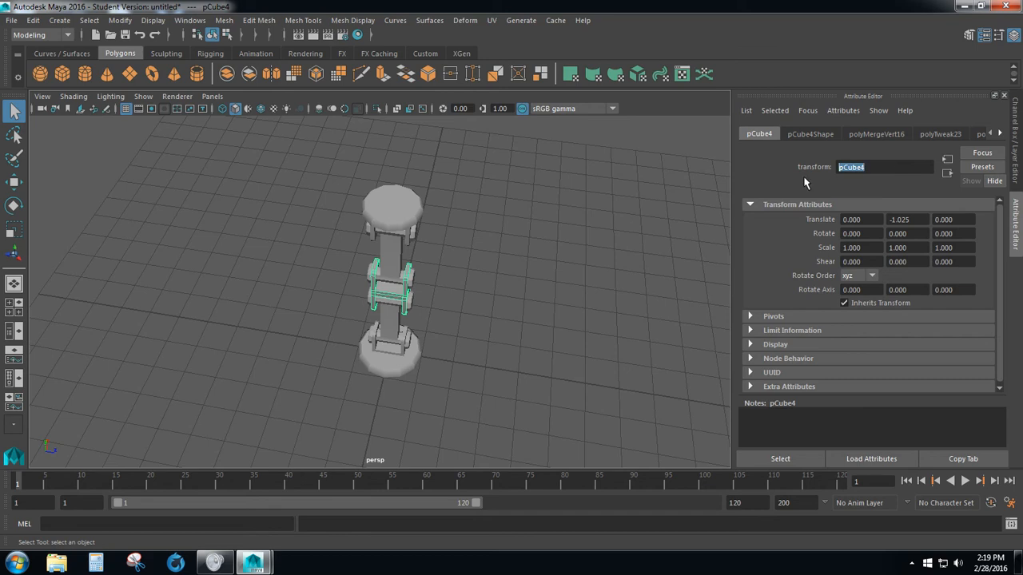
text(Middle Bracket)
Step: Rename the upper arm segment as ForeArm, without a space
click(391, 252)
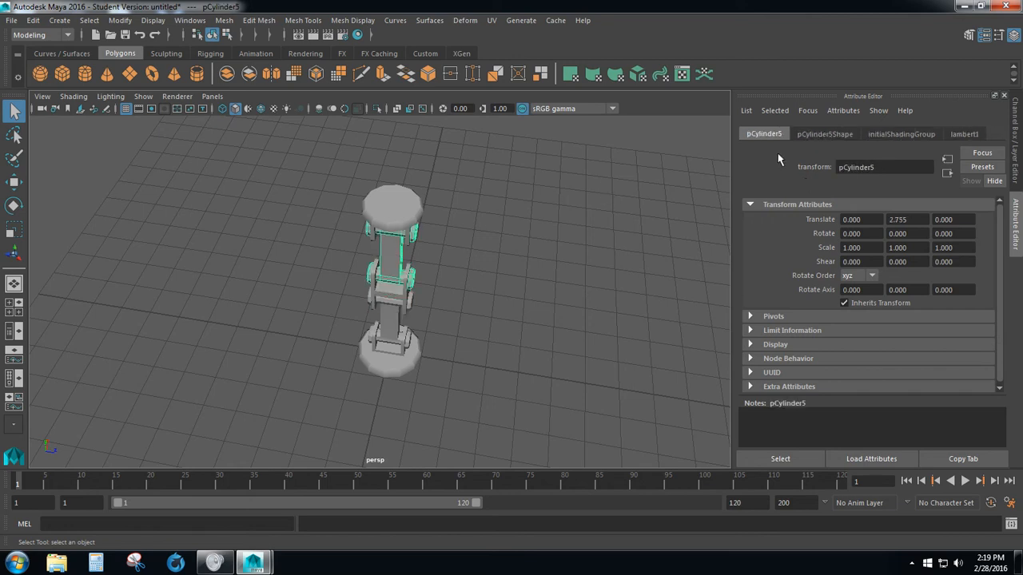
double_click(904, 169)
text(Fore Arm)
click(856, 169)
key(BackSpace)
Step: Rename the bracket beneath the upper disc as EndBracket
click(406, 246)
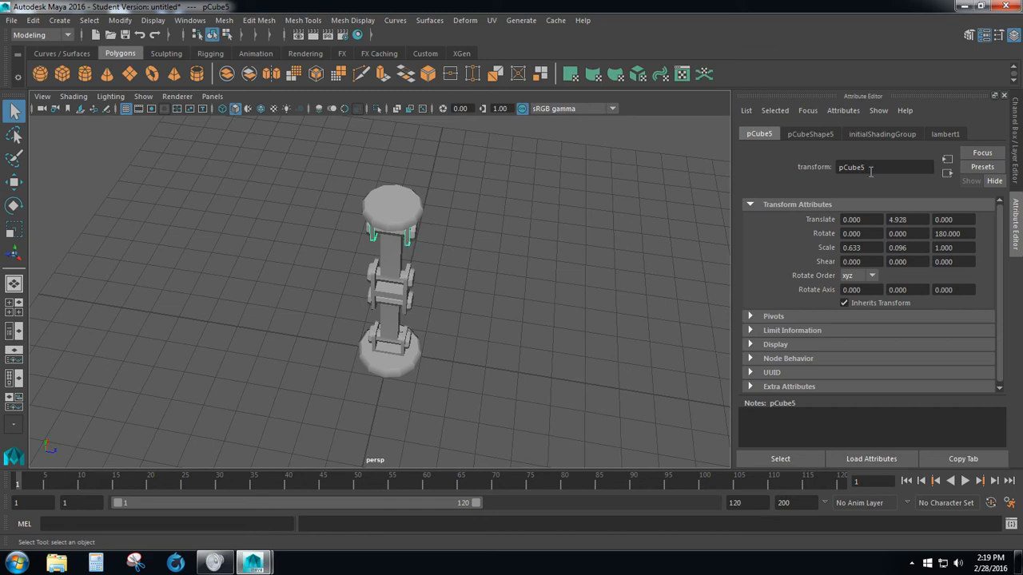
drag(871, 169, 750, 182)
text(EndBracket)
Step: Rename the disc at the top of the arm as Hand and clear the selection
click(393, 213)
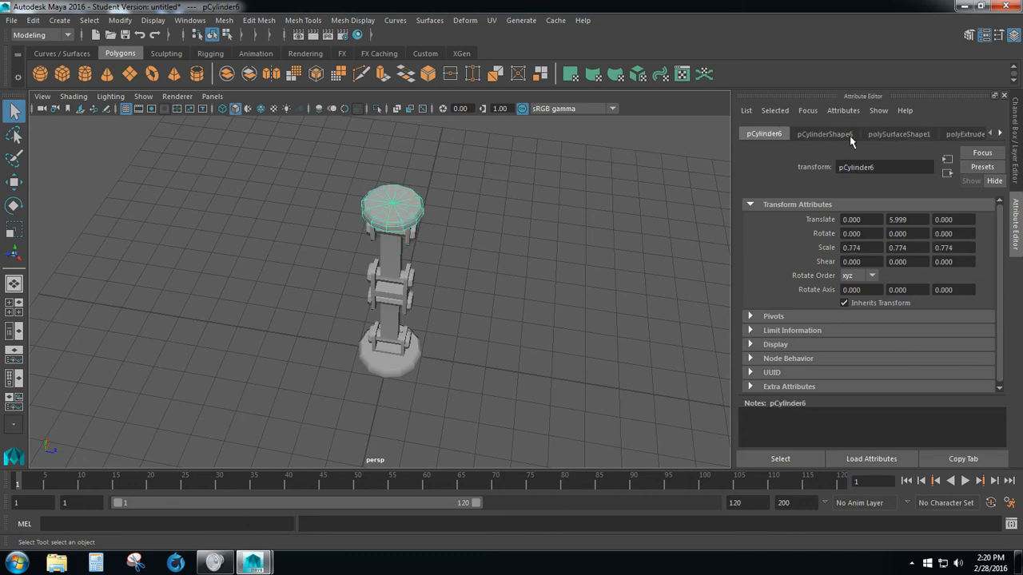
drag(887, 171, 797, 174)
text(Hand)
key(Return)
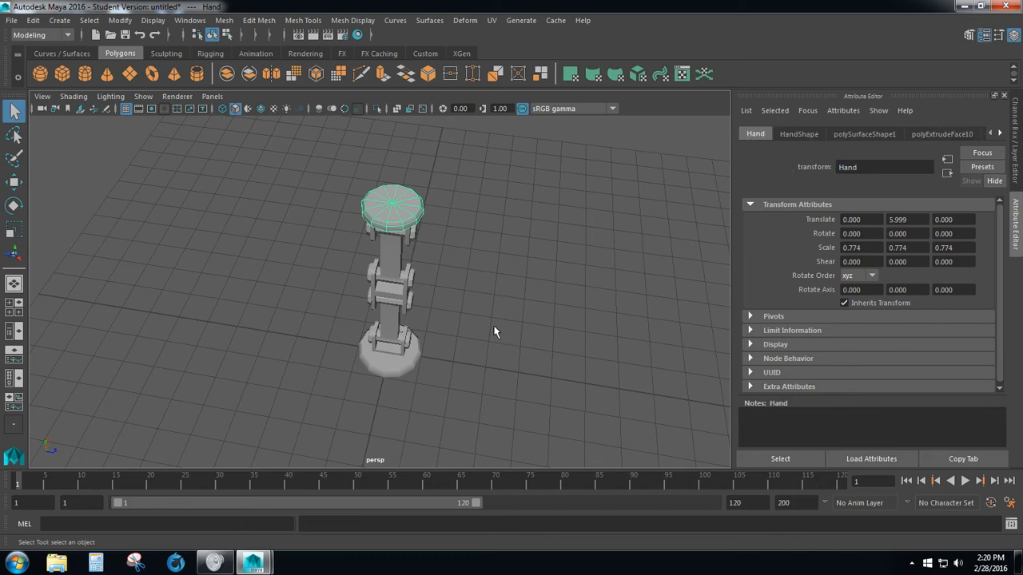
click(495, 332)
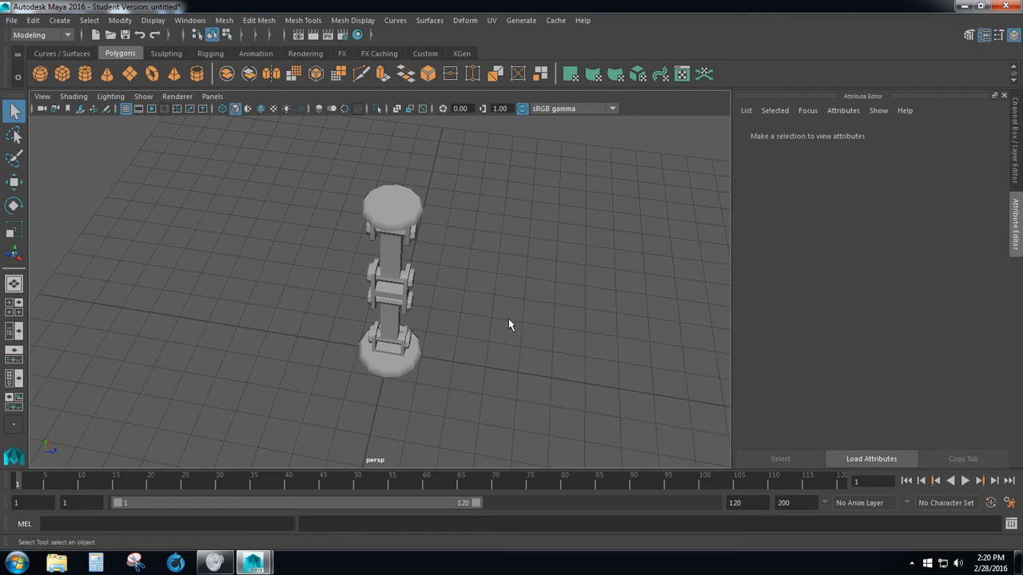
Step: Open the Outliner and place it beside the arm so the list of parts can be read
click(189, 22)
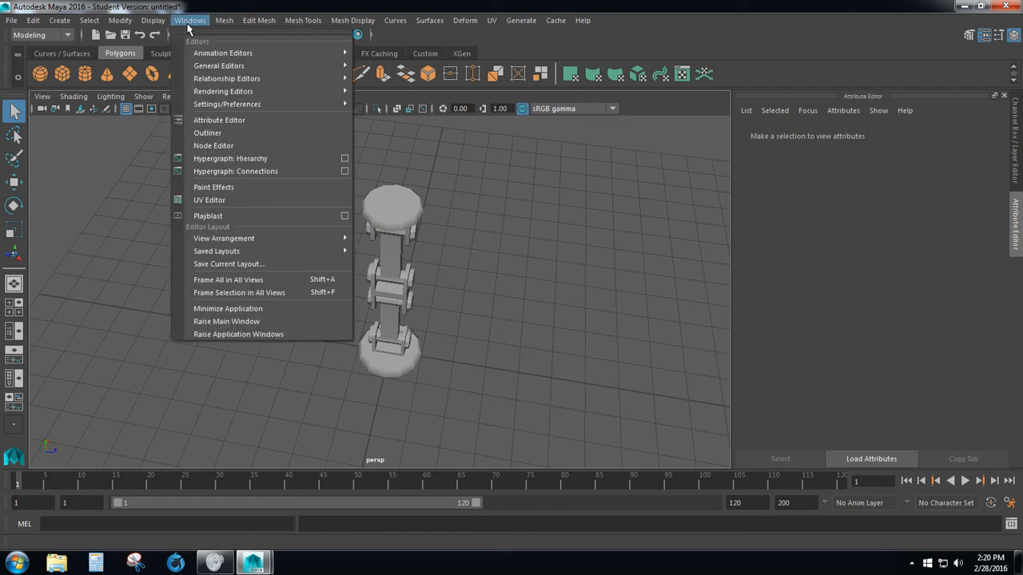
click(209, 132)
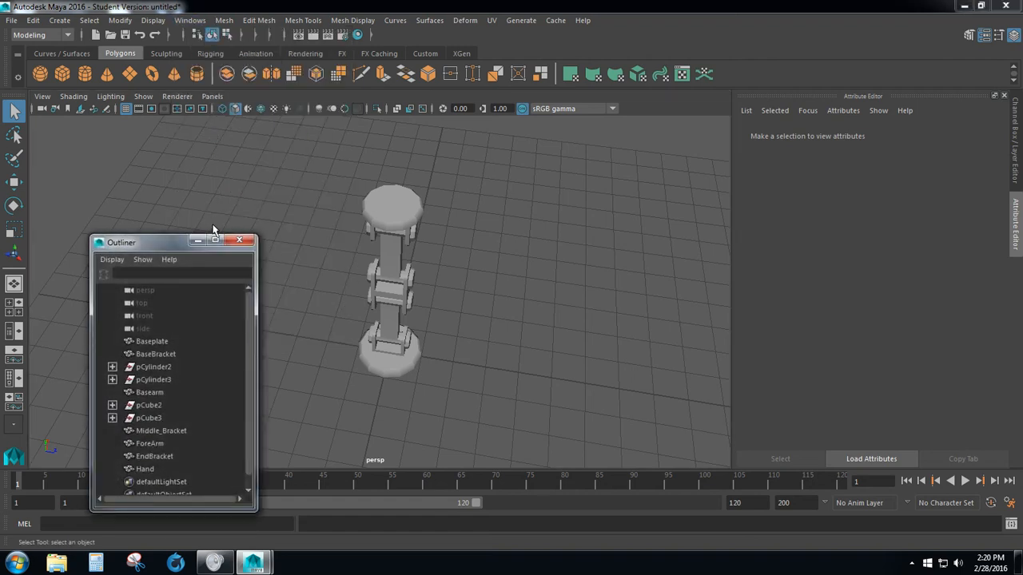
drag(159, 244, 164, 162)
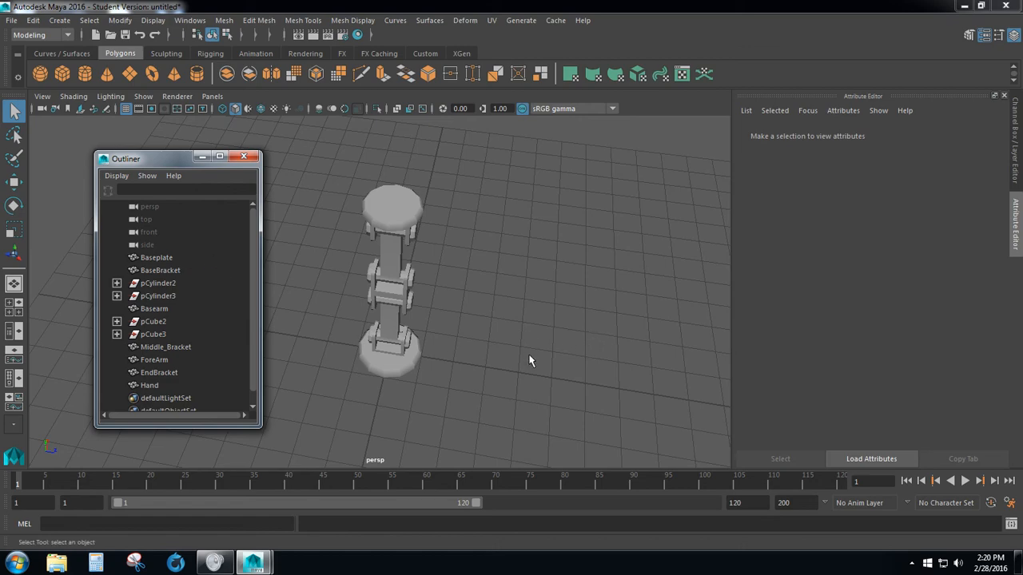
scroll(491, 365, up, 3)
alt+drag(500, 365, 493, 449)
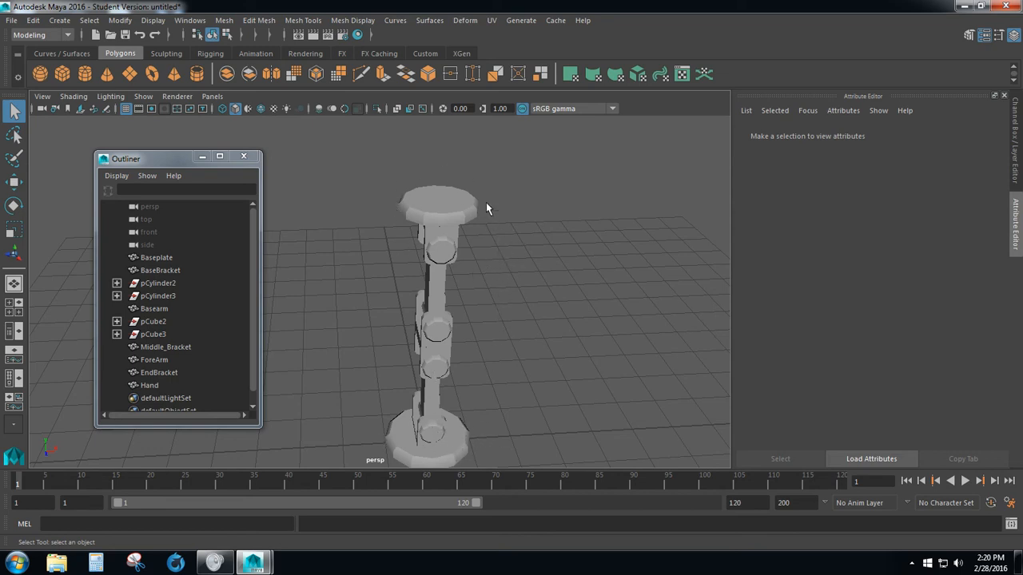
scroll(525, 394, up, 2)
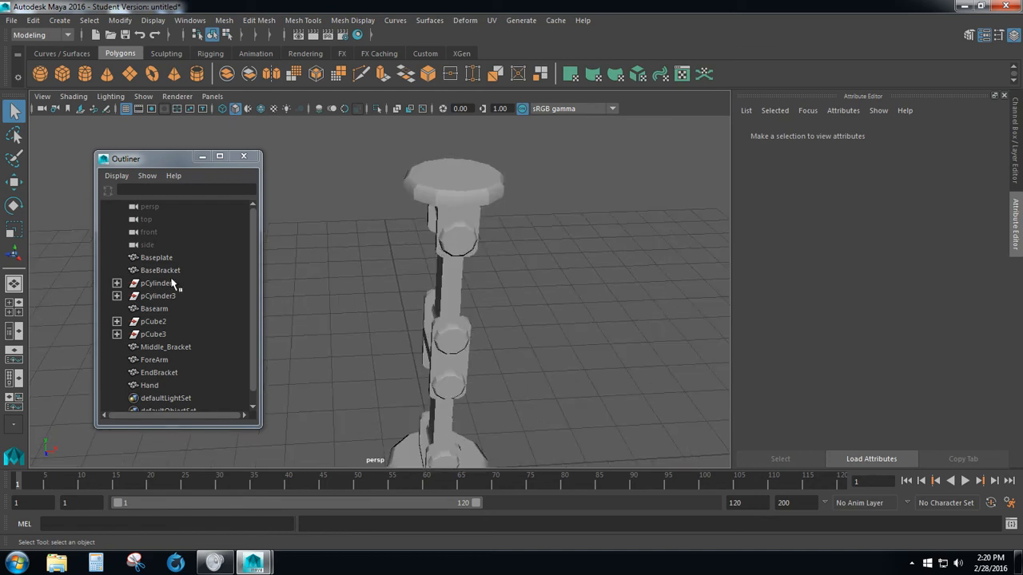
scroll(205, 281, down, 1)
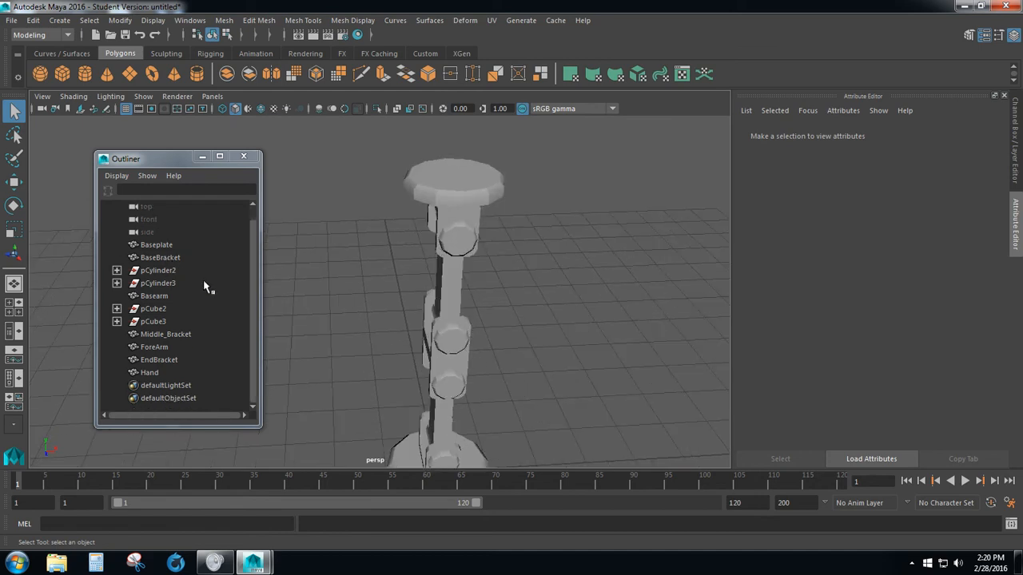
Step: Parent BaseBracket to Baseplate in the Outliner and expand the Baseplate hierarchy
click(157, 246)
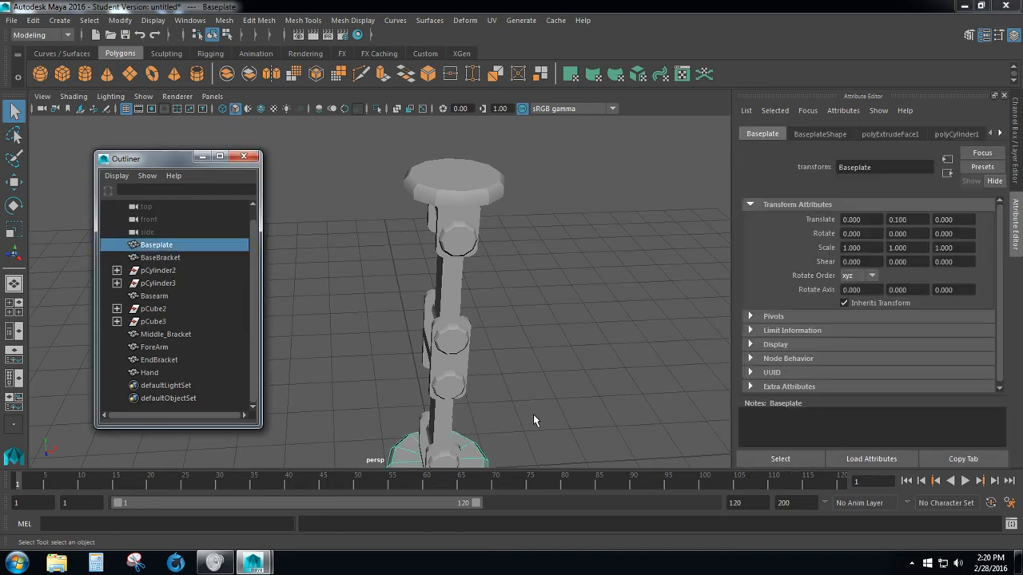
scroll(534, 417, down, 3)
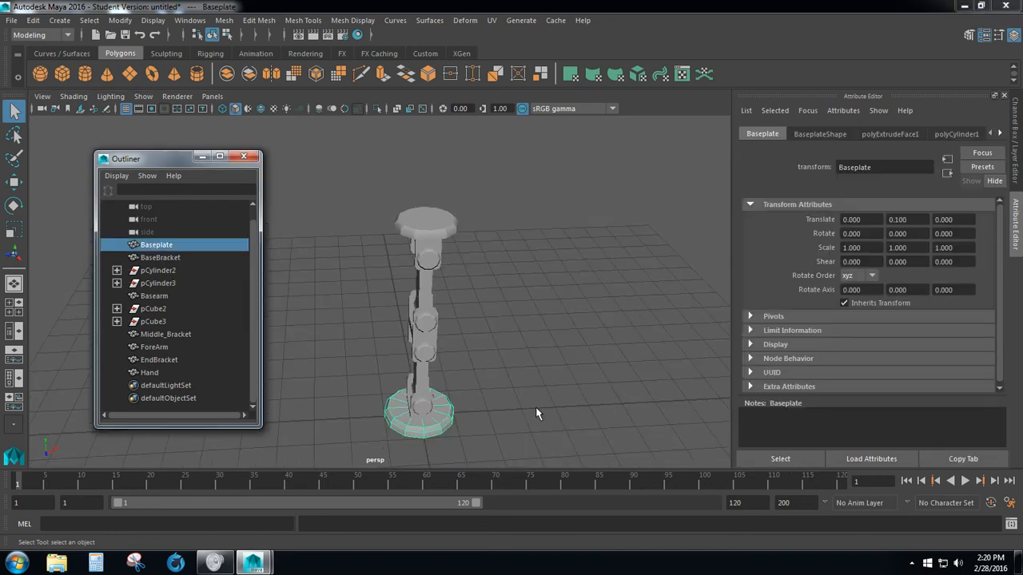
click(419, 416)
click(414, 421)
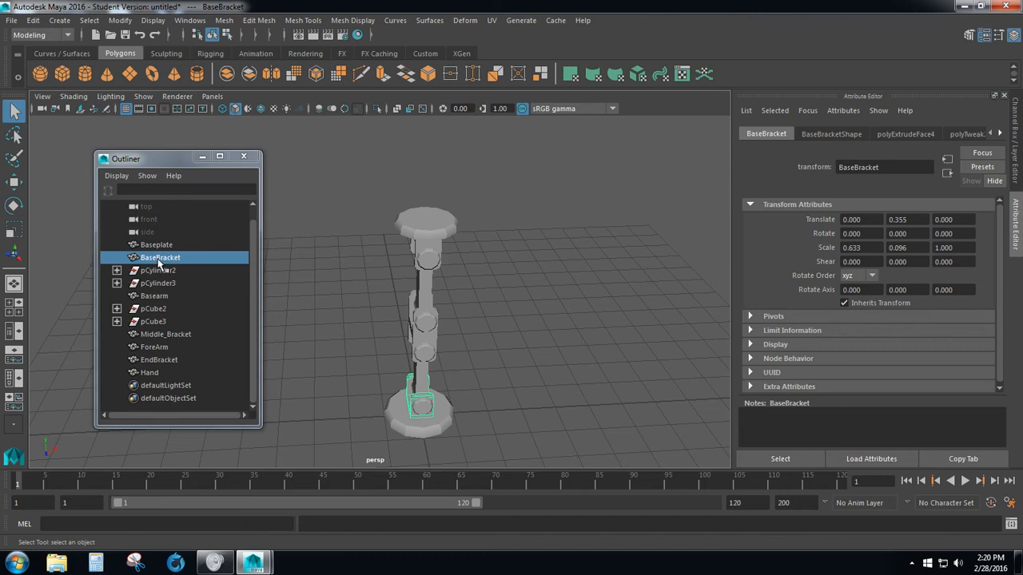
middle_drag(157, 259, 156, 243)
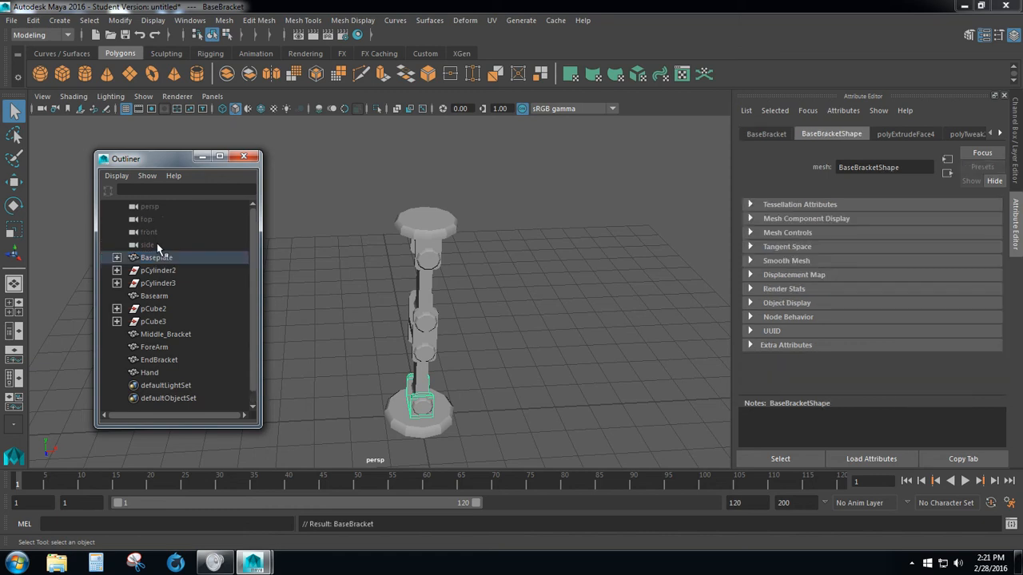
click(117, 258)
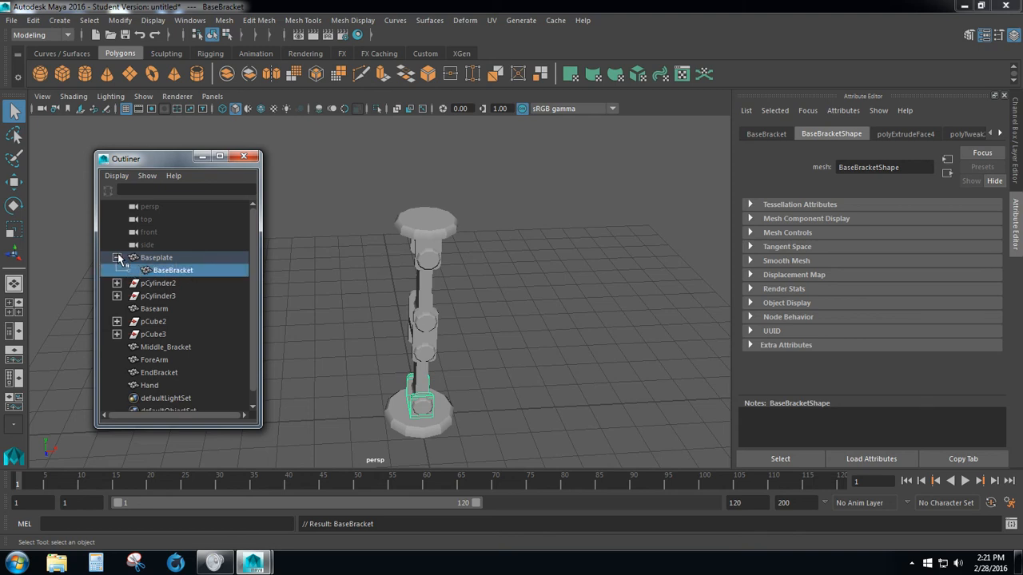
middle_drag(123, 272, 177, 274)
Step: Parent Basearm to Baseplate in the Outliner, alongside BaseBracket
click(158, 312)
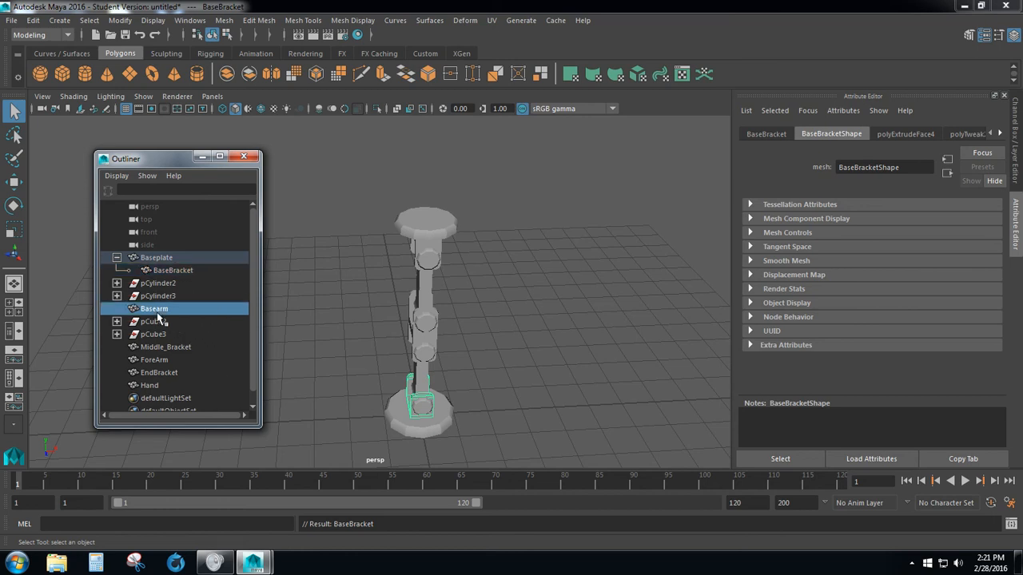
scroll(163, 307, down, 1)
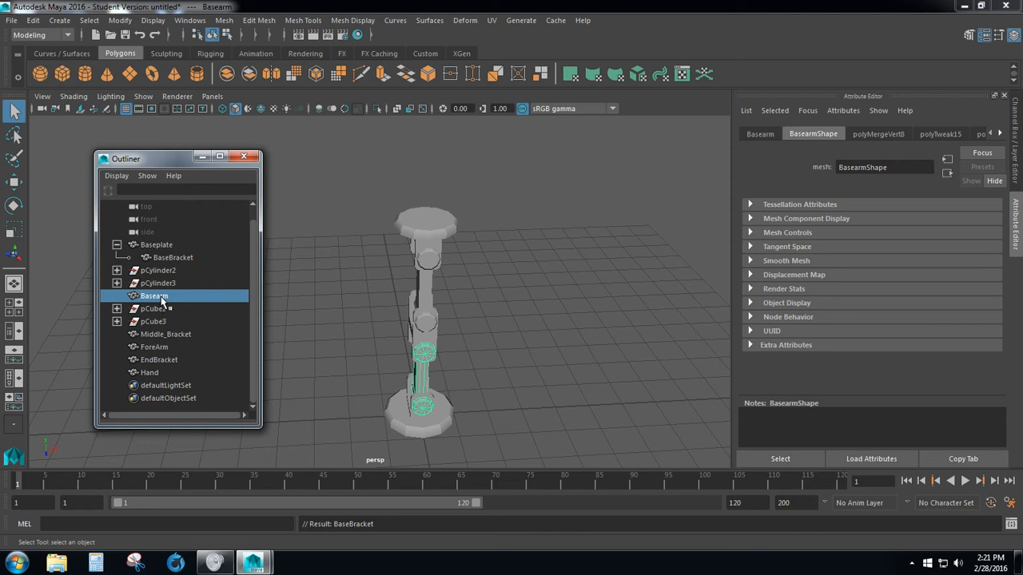
middle_drag(159, 300, 153, 245)
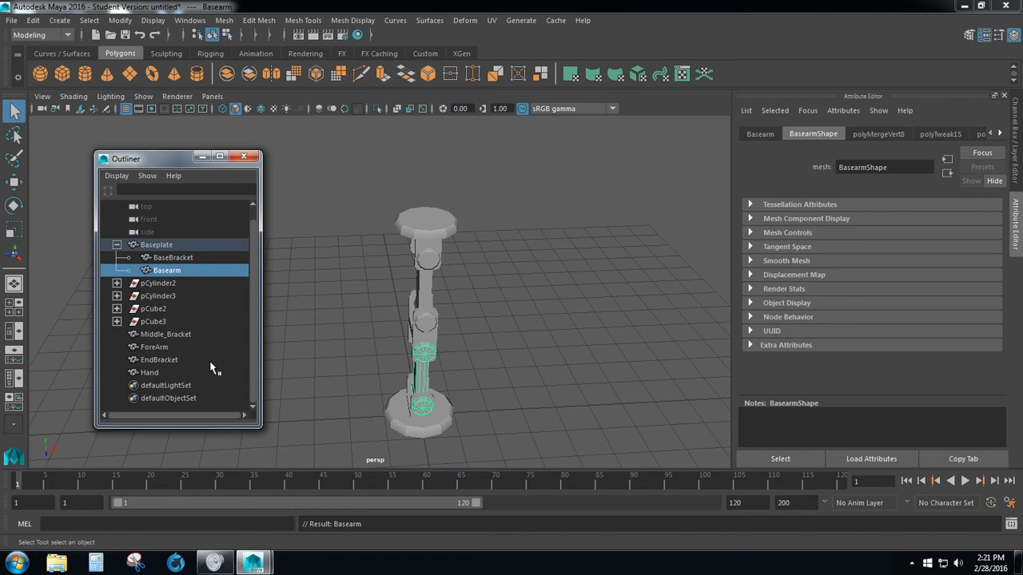
Step: Parent Middle_Bracket to Basearm in the Outliner and expand Basearm
click(426, 343)
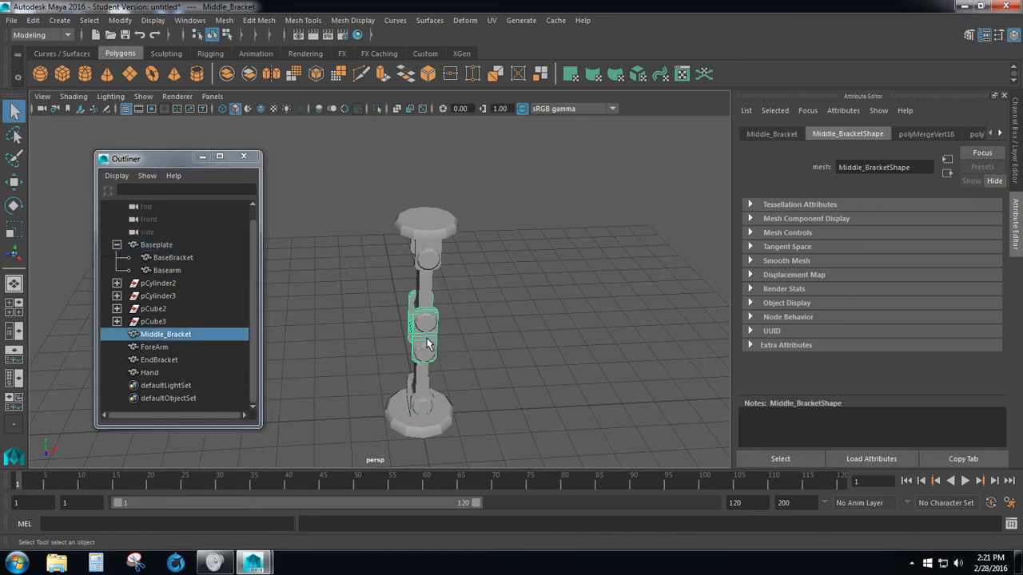
middle_drag(175, 335, 178, 272)
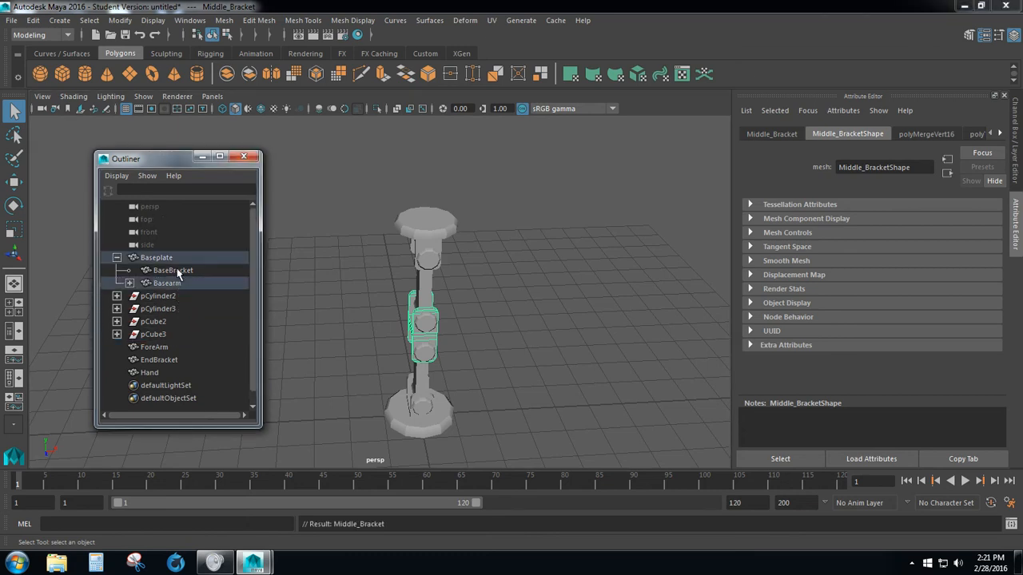
click(129, 284)
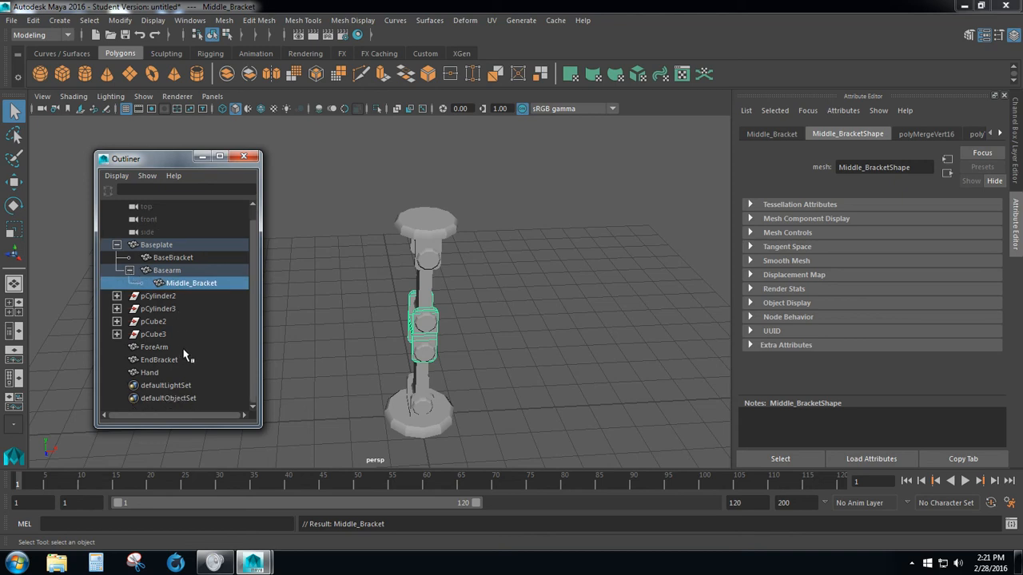
Step: Parent ForeArm to Middle_Bracket in the Outliner and expand Middle_Bracket
click(154, 347)
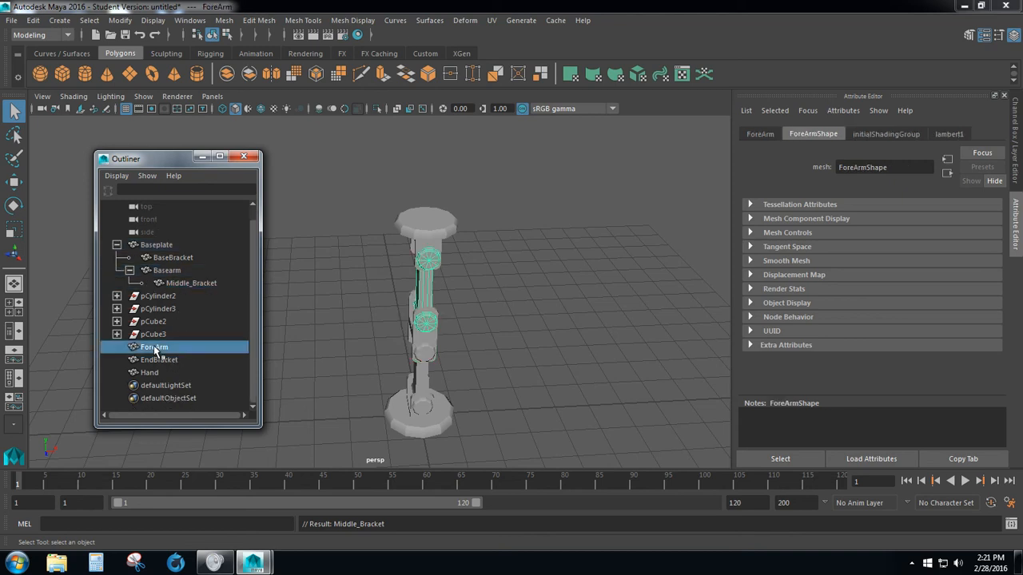
middle_drag(159, 351, 181, 284)
click(142, 296)
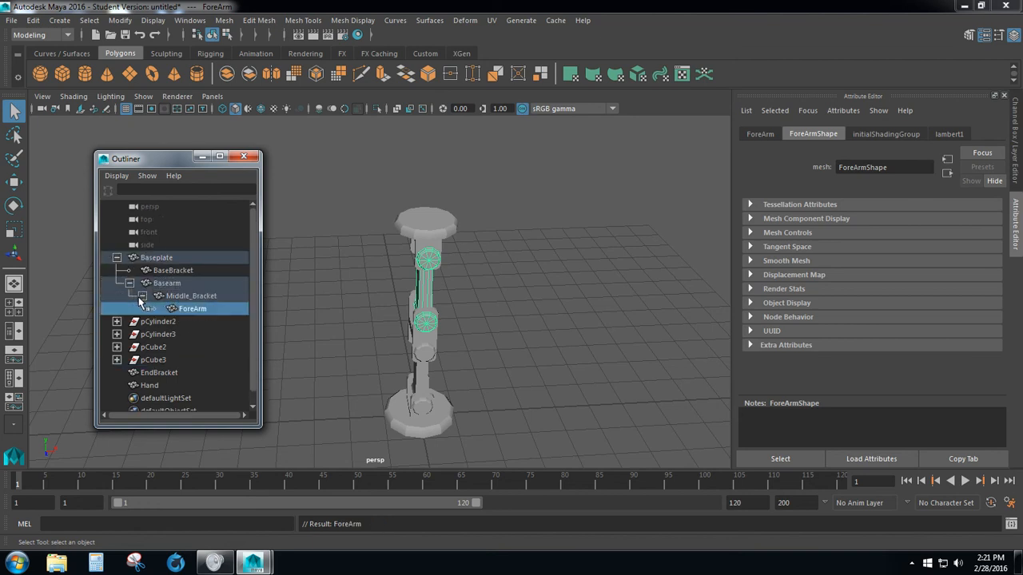
Step: Parent EndBracket to ForeArm in the Outliner and expand ForeArm
scroll(152, 352, down, 1)
click(162, 362)
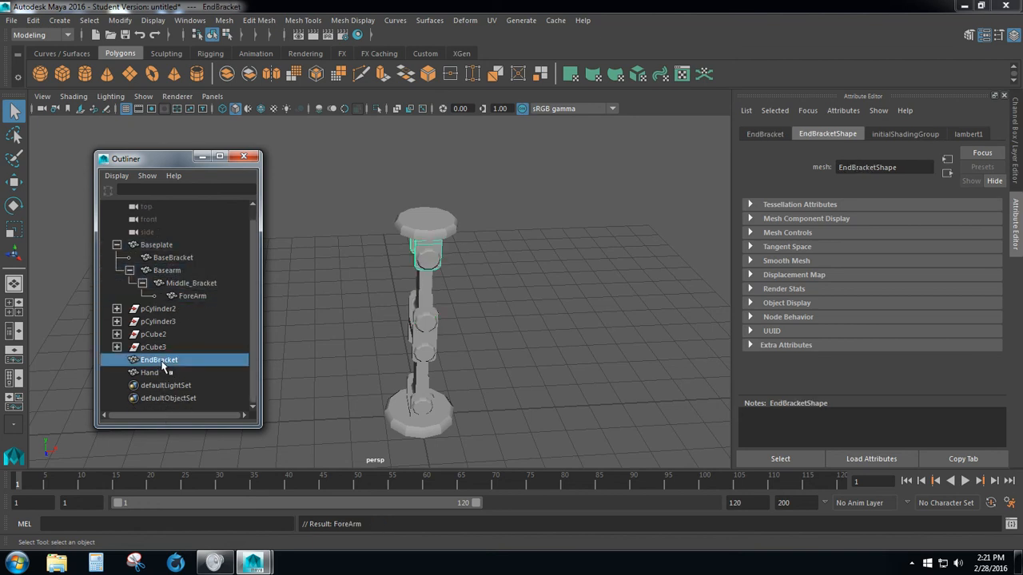
middle_drag(162, 364, 192, 295)
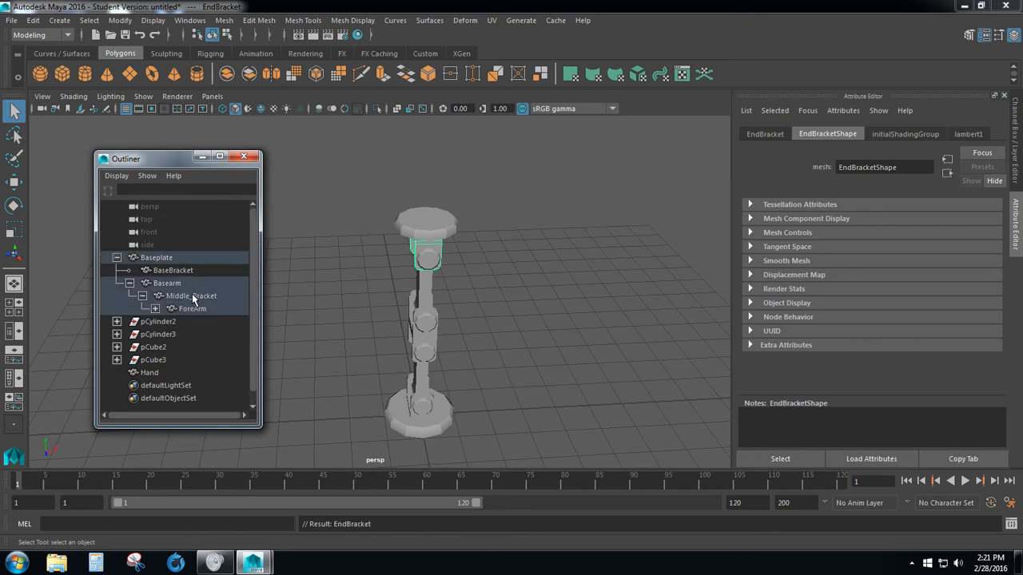
click(155, 309)
Step: Parent Hand to EndBracket in the Outliner and expand EndBracket
scroll(172, 379, down, 1)
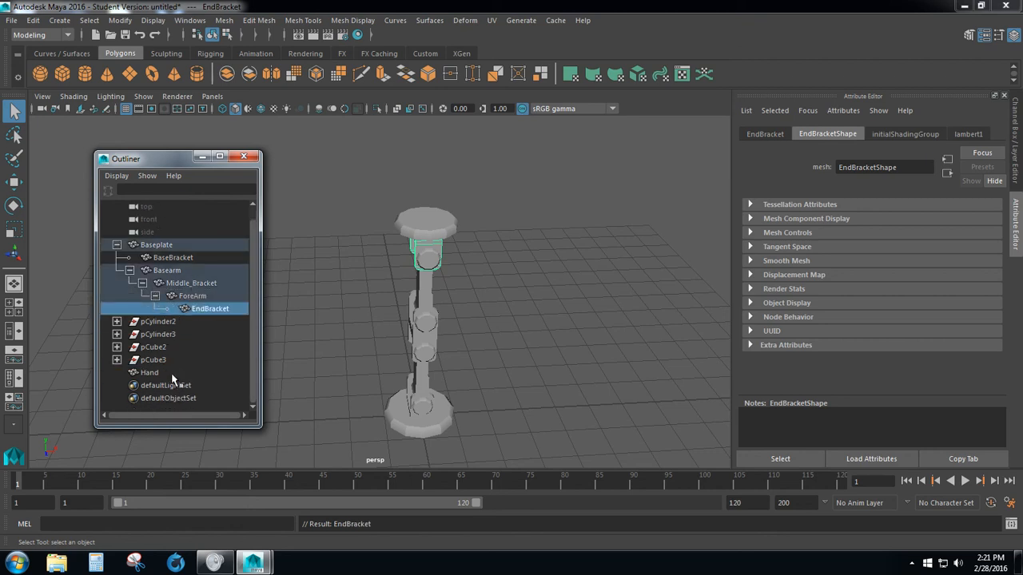
click(160, 374)
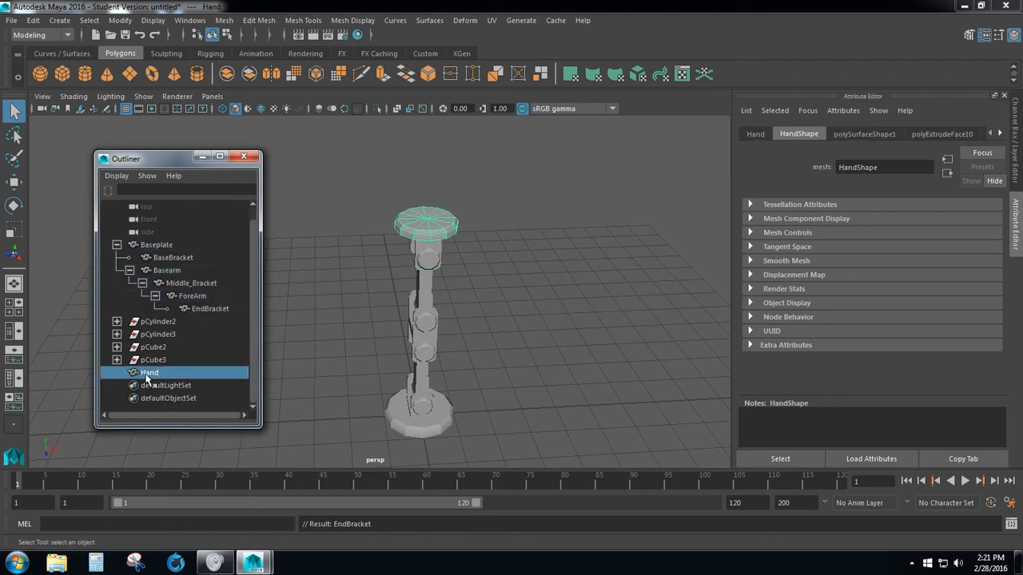
middle_drag(148, 380, 207, 310)
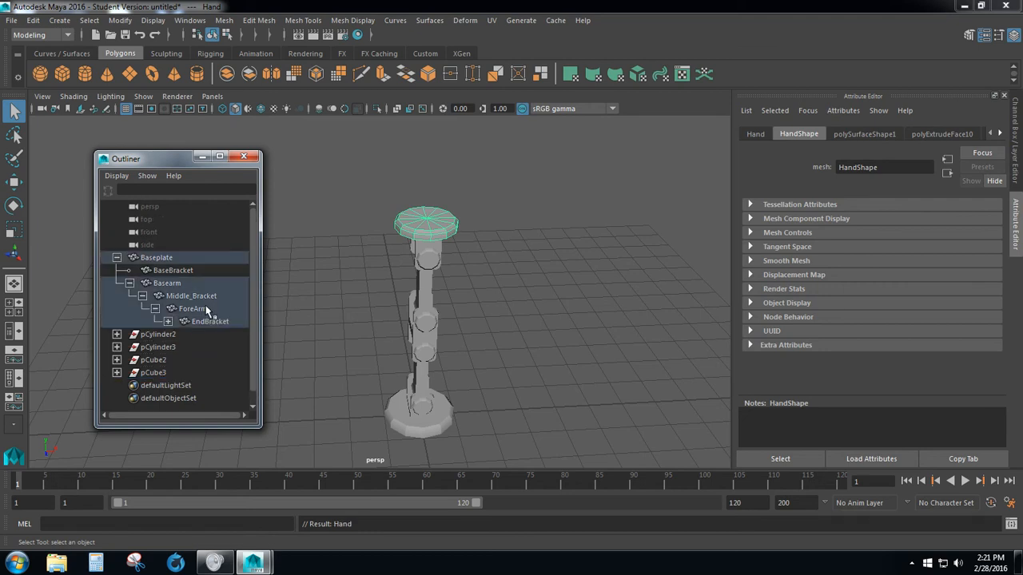
click(168, 321)
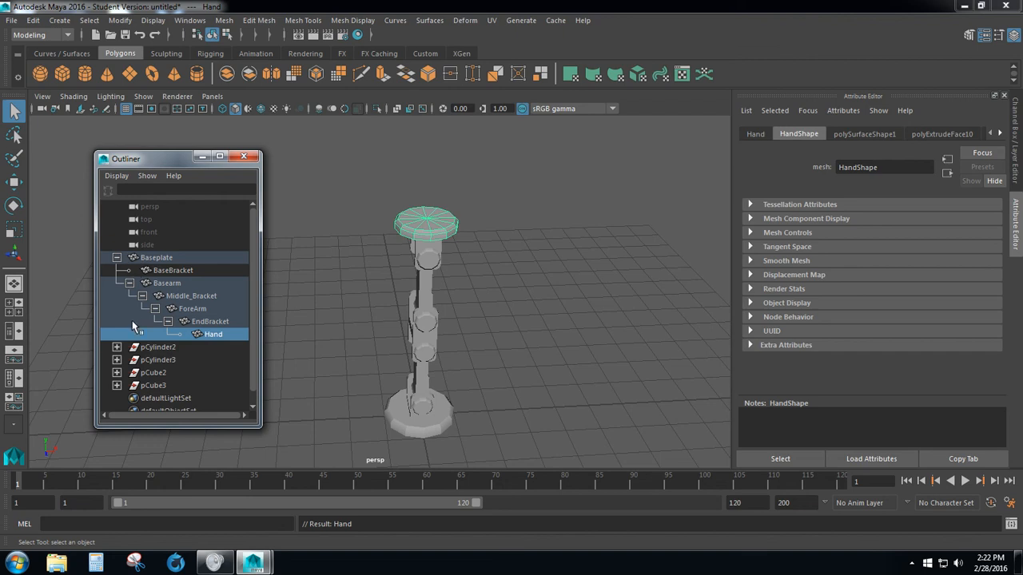
Step: Rotate ForeArm about -21° around its Z axis to test the elbow joint
alt+right_drag(399, 326, 492, 392)
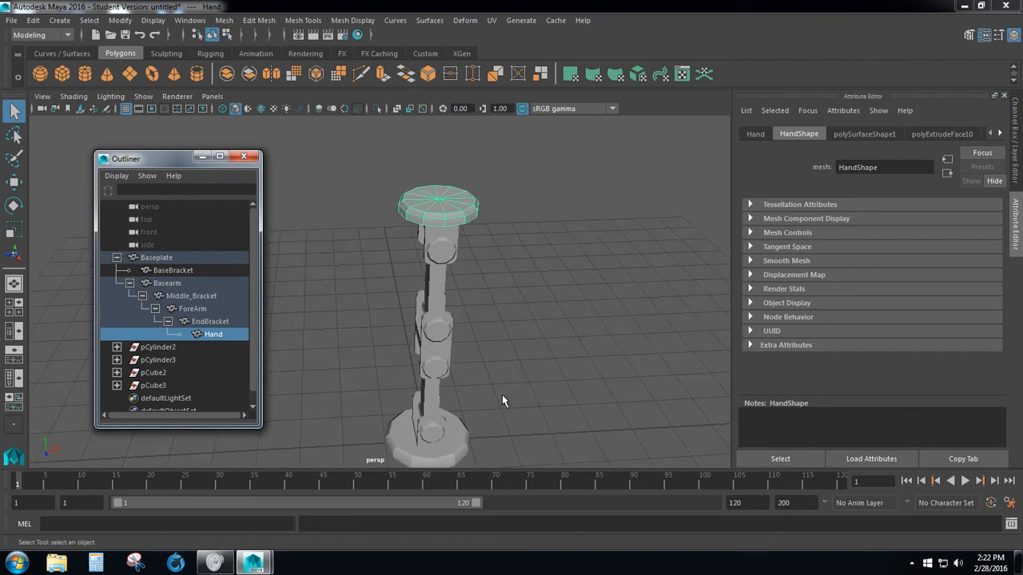
scroll(502, 395, up, 2)
scroll(502, 394, down, 2)
click(436, 296)
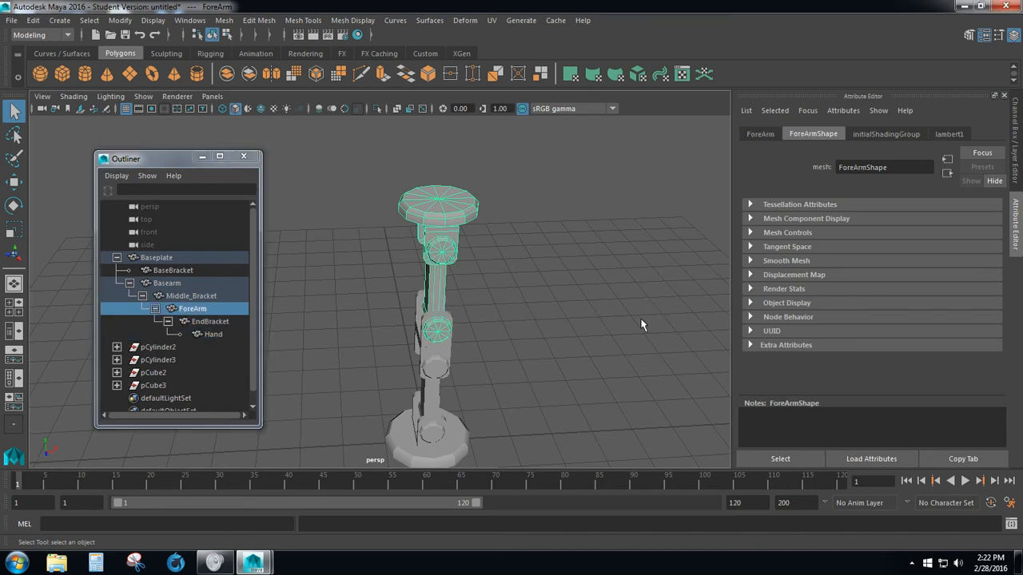
key(e)
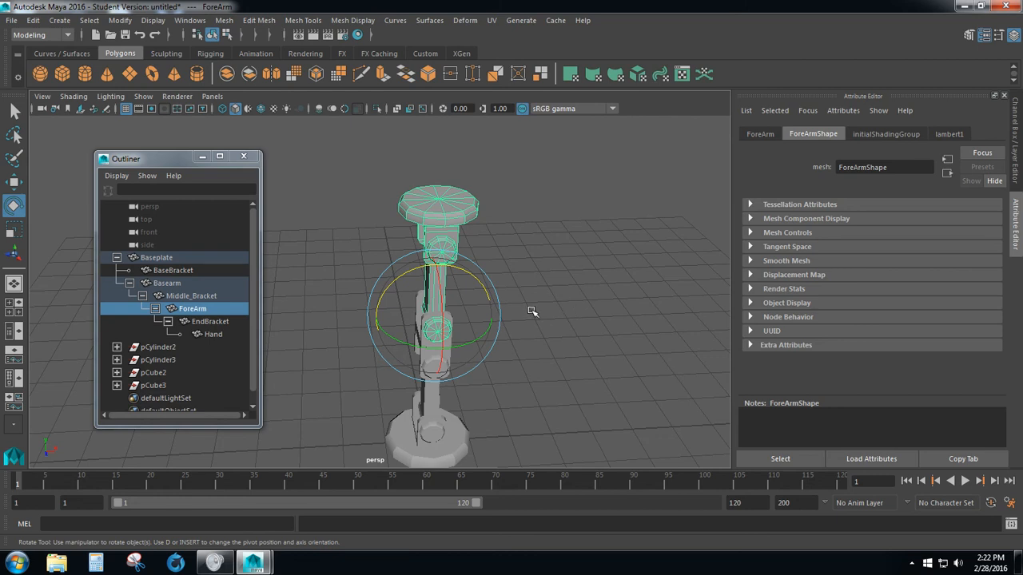
scroll(531, 311, down, 2)
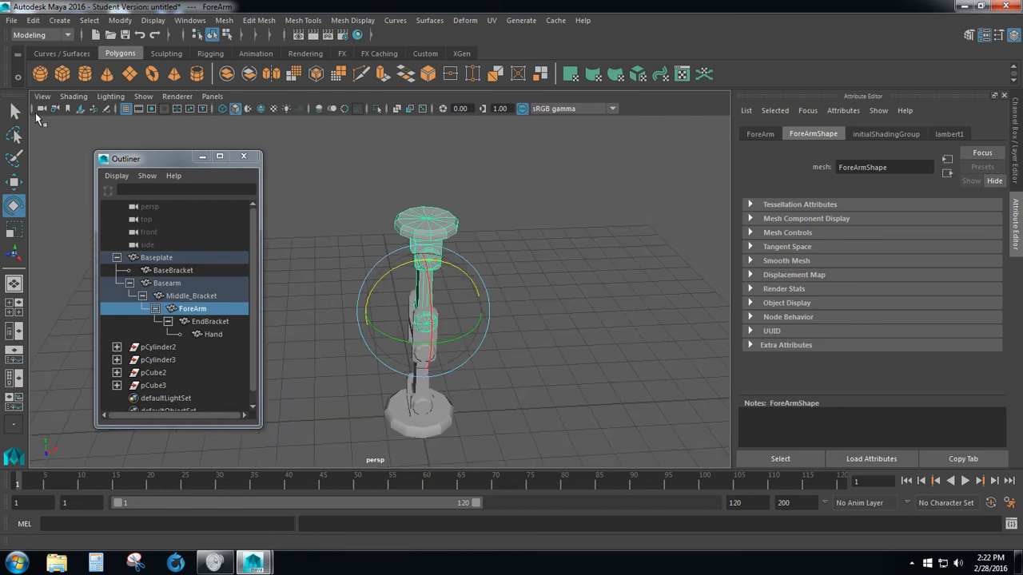
click(13, 111)
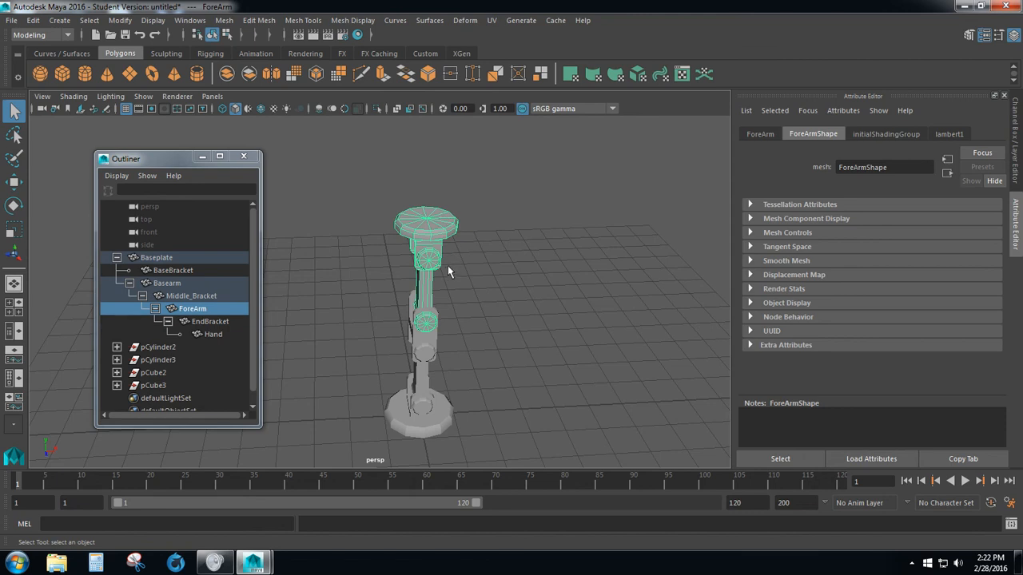
key(e)
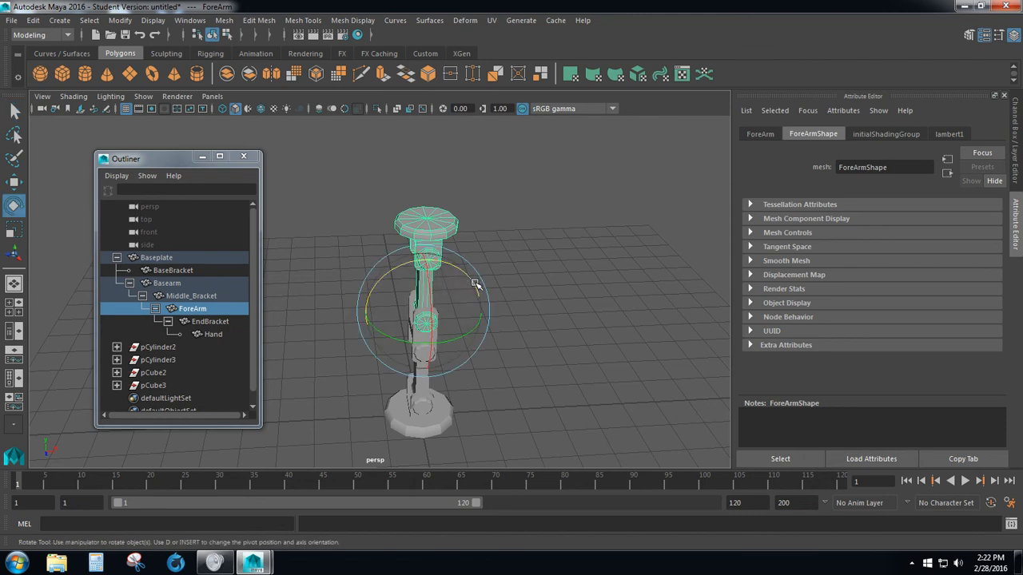
click(474, 285)
drag(474, 286, 468, 206)
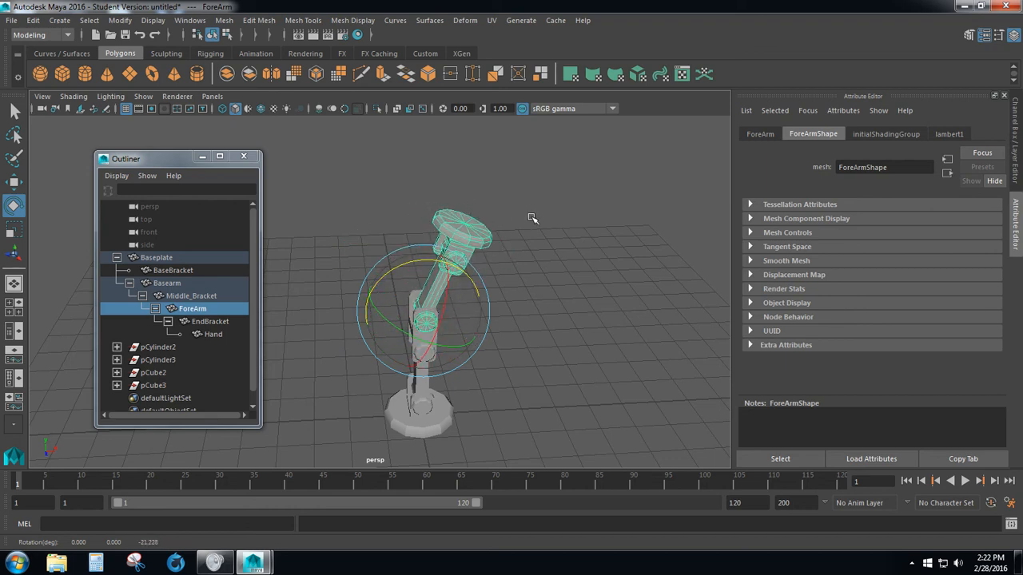
click(568, 397)
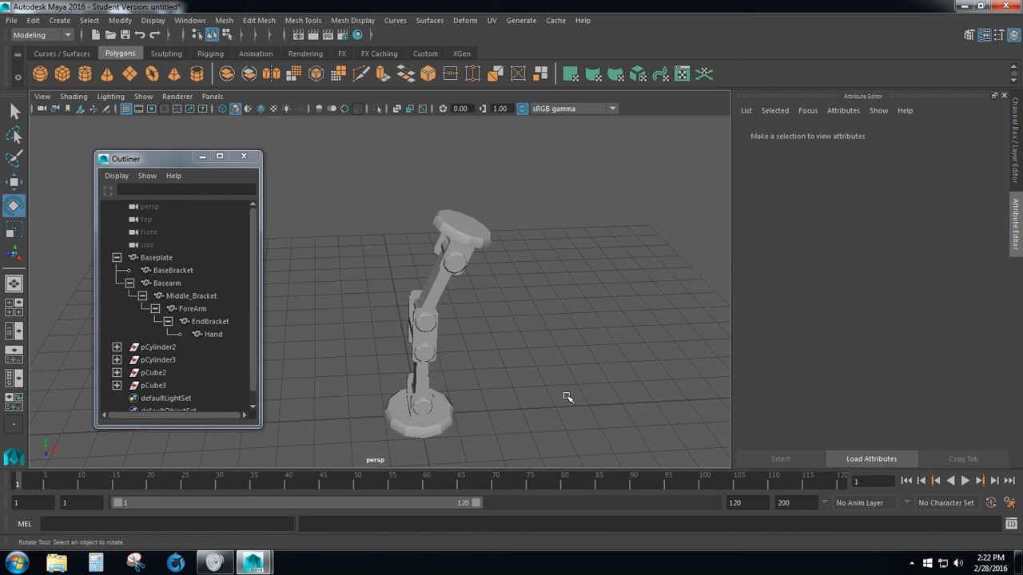
Step: Rotate Basearm about -26° around its Z axis, and tilt EndBracket around its own Z axis
click(421, 384)
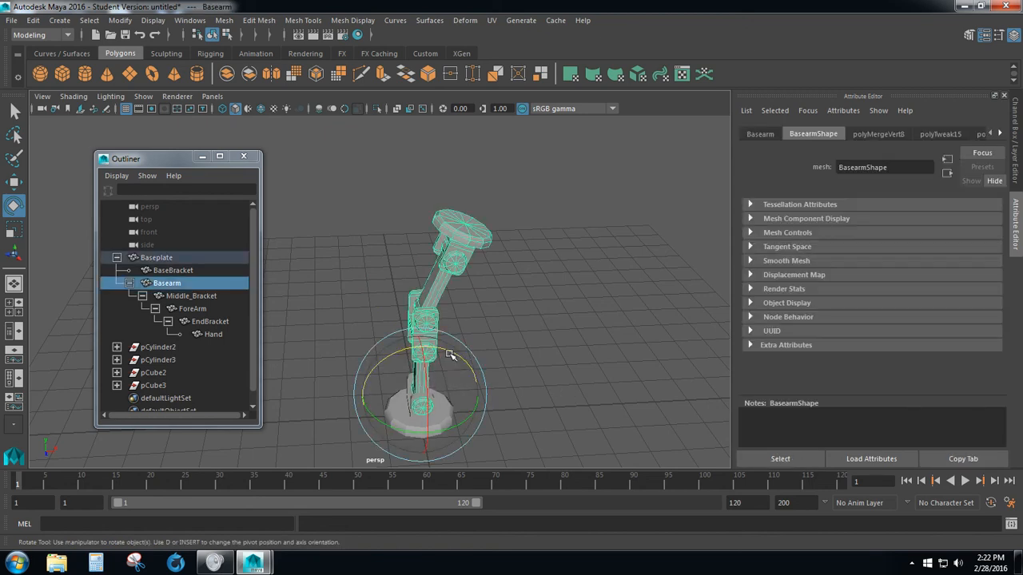
drag(450, 354, 464, 398)
click(540, 307)
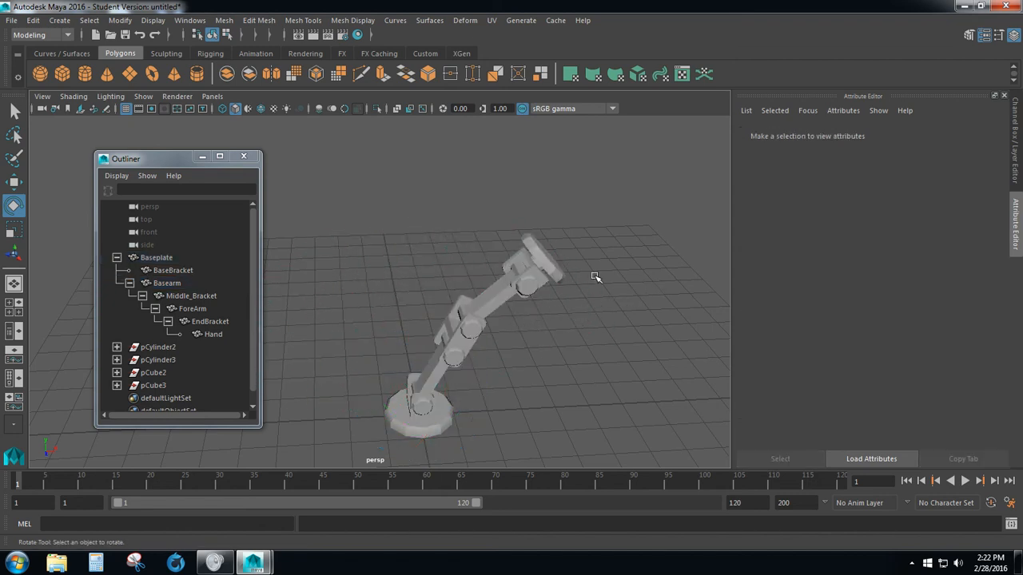
click(533, 272)
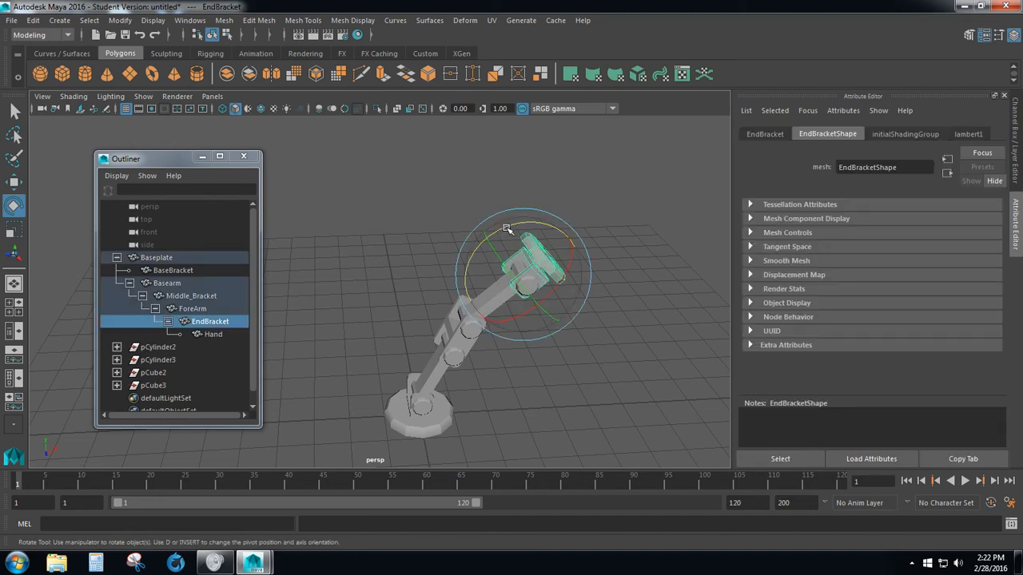
drag(497, 227, 576, 269)
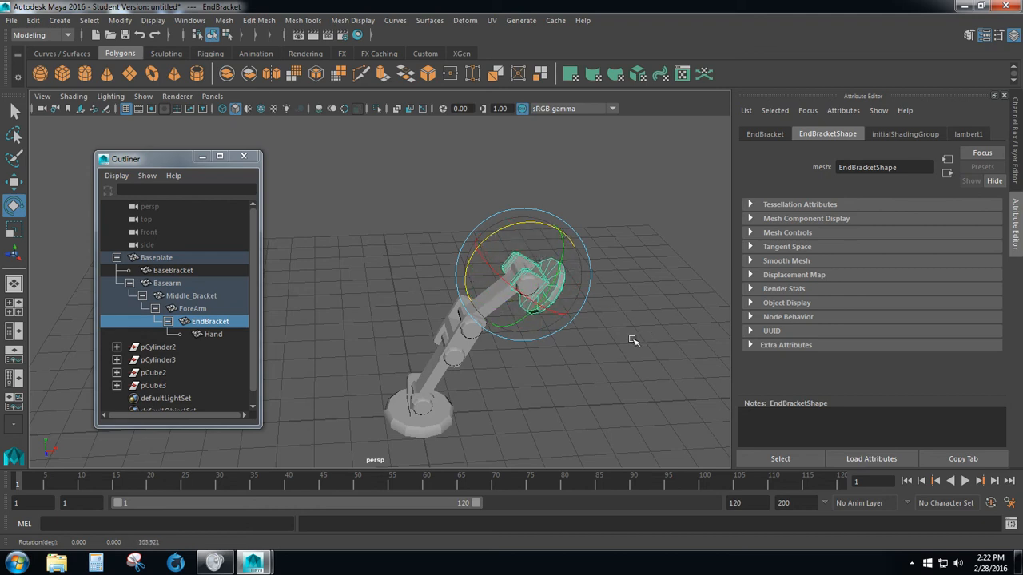
Step: Turn the whole arm by rotating Baseplate about -32° around its Y axis
click(430, 423)
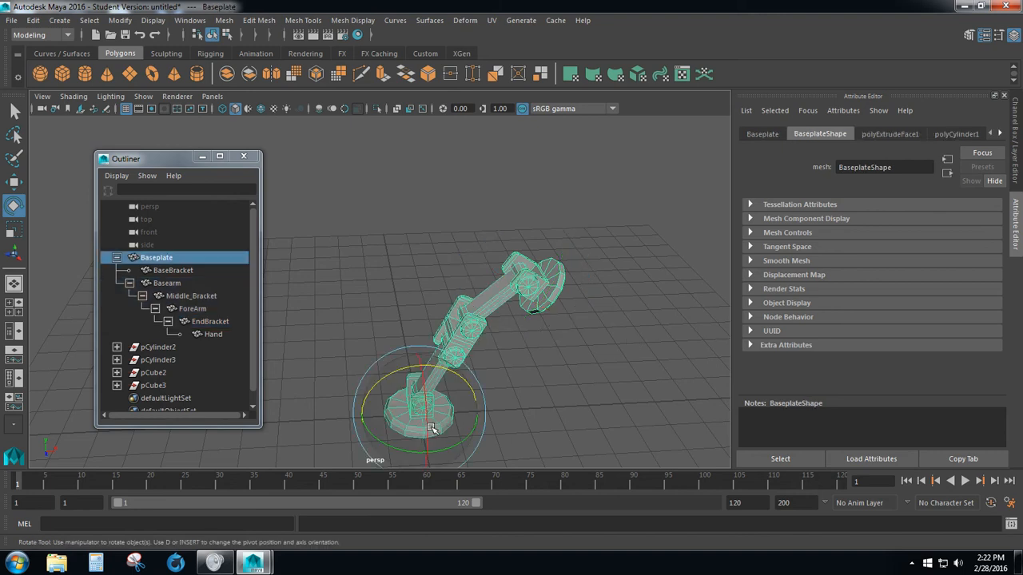
click(473, 432)
drag(473, 432, 450, 420)
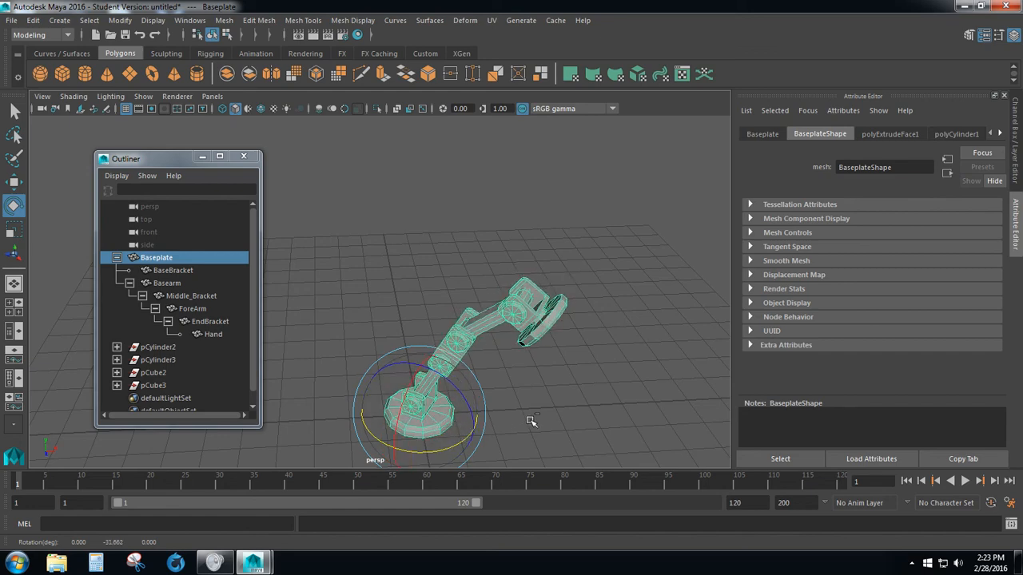
Step: Undo all the test rotations of the arm, keeping Hand parented to EndBracket
key(ctrl+z)
key(ctrl+z)
key(ctrl+z)
key(ctrl+z)
key(ctrl+z)
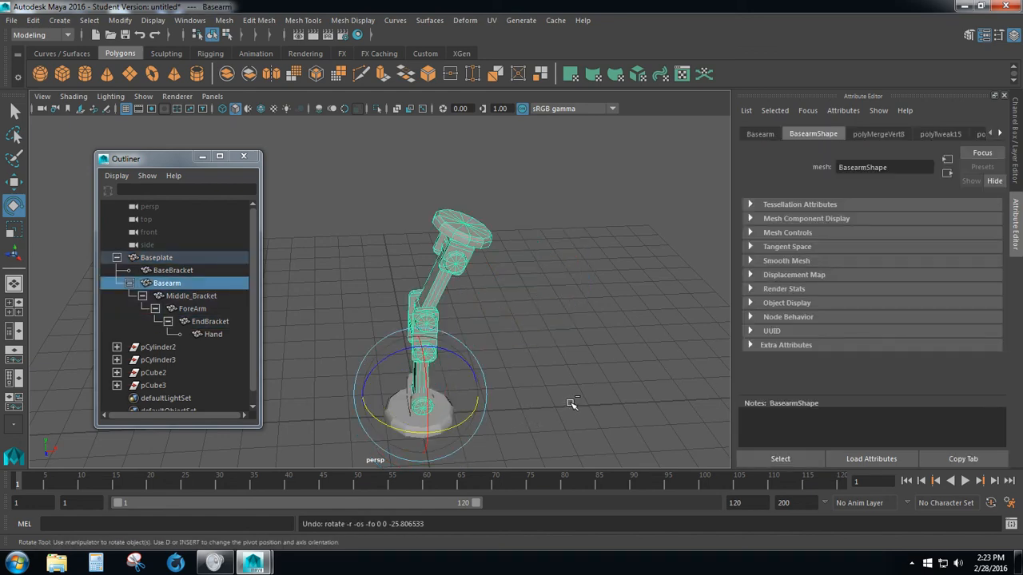
key(ctrl+z)
key(ctrl+z)
key(ctrl+z)
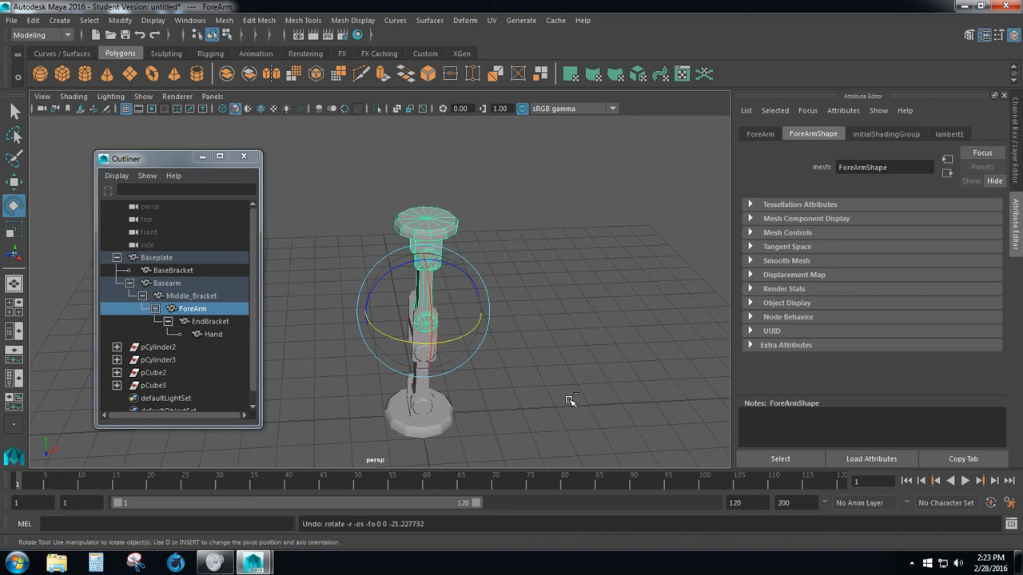
key(ctrl+z)
key(ctrl+z)
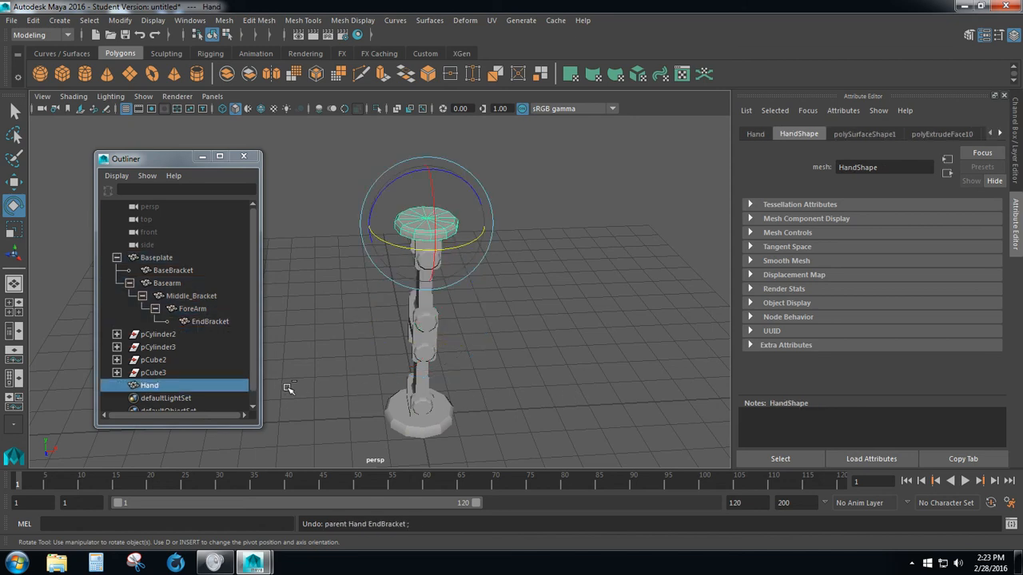
key(ctrl+y)
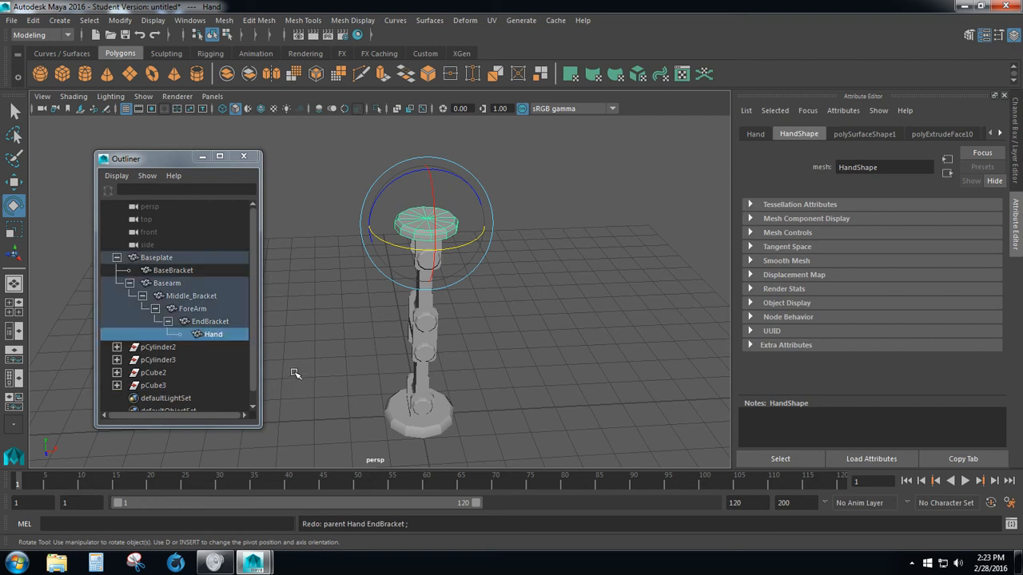
Step: Close the Outliner, clear the selection and return to the Select tool
click(244, 156)
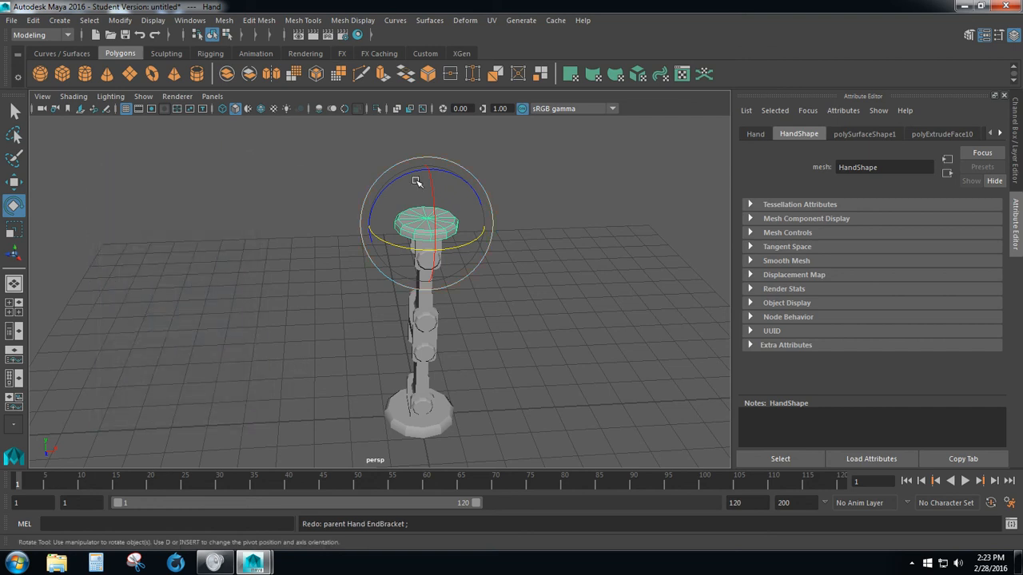
click(512, 318)
scroll(512, 317, down, 5)
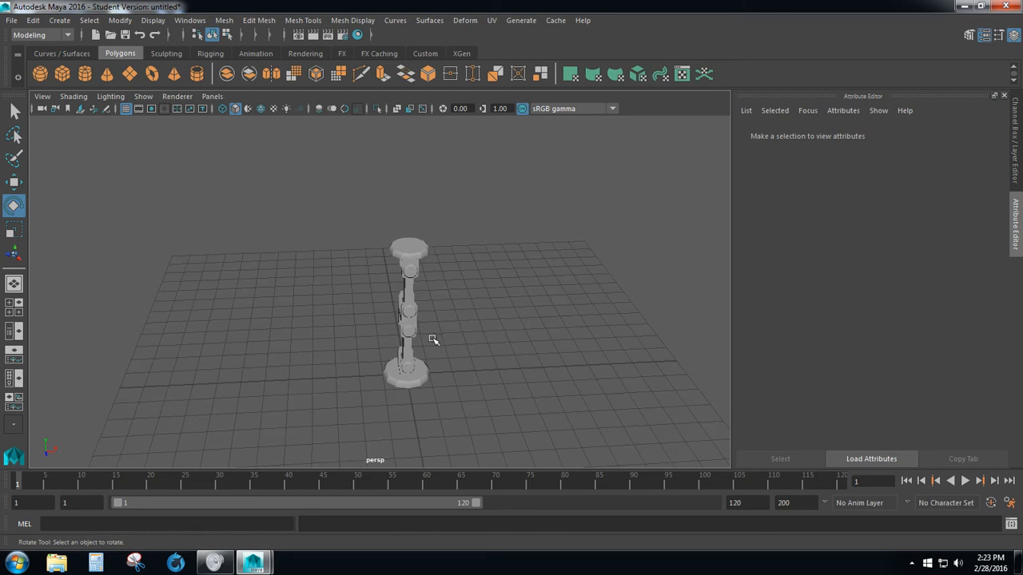
click(15, 112)
scroll(524, 390, up, 4)
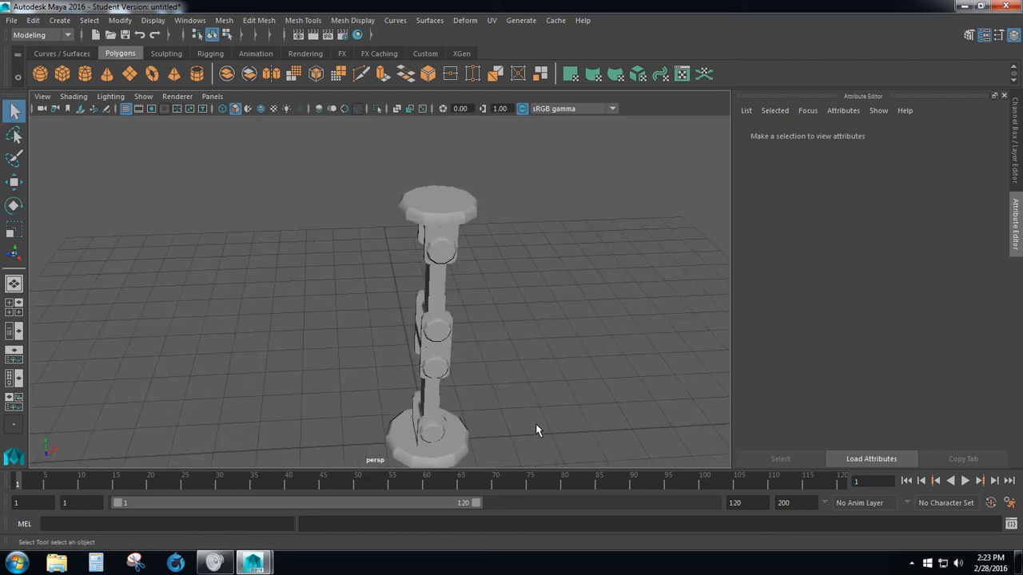
Step: Duplicate the whole arm from Baseplate and move the copy up about 6.58 units along Y, above the original hand
click(460, 457)
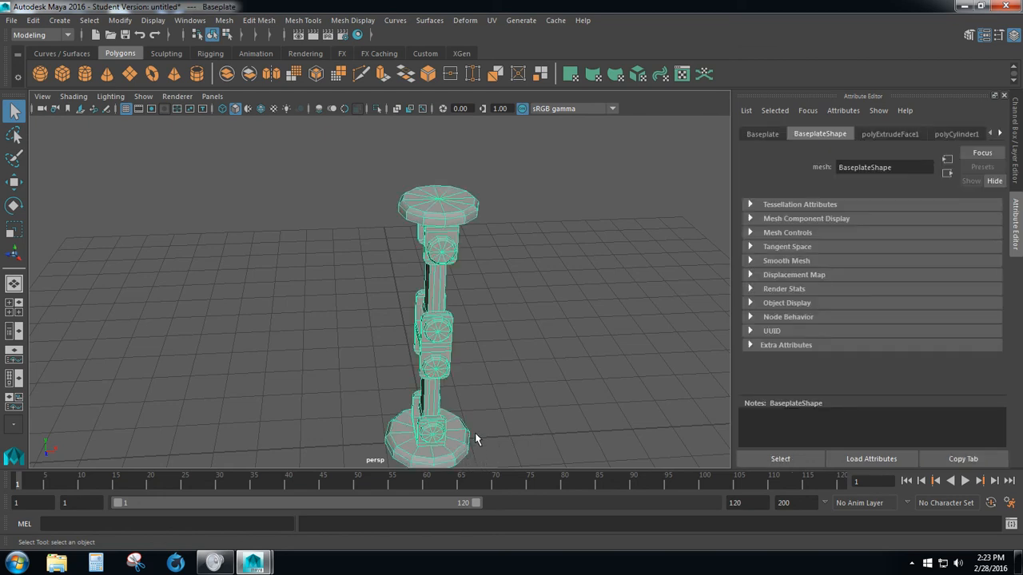
scroll(479, 435, down, 5)
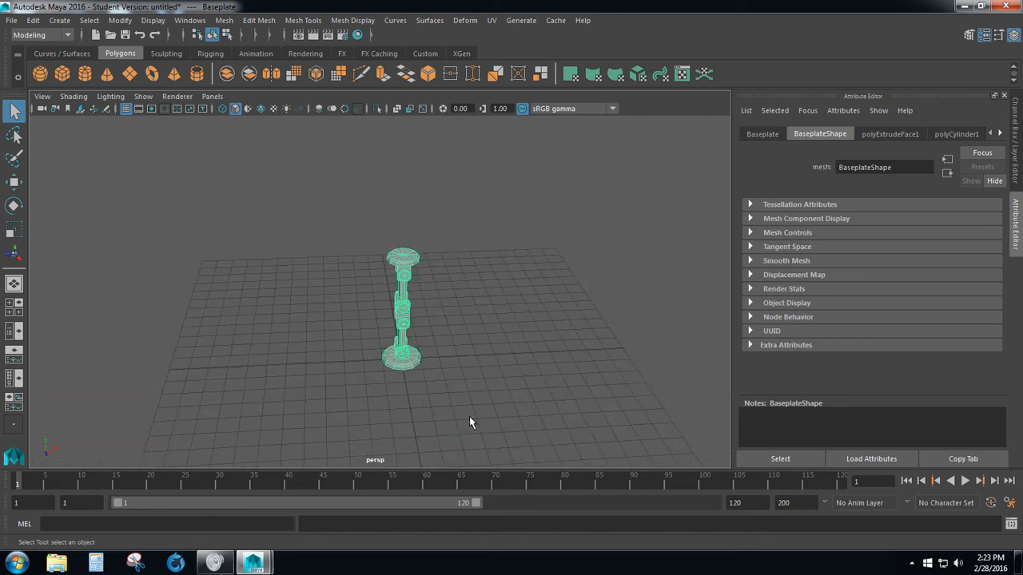
key(ctrl+d)
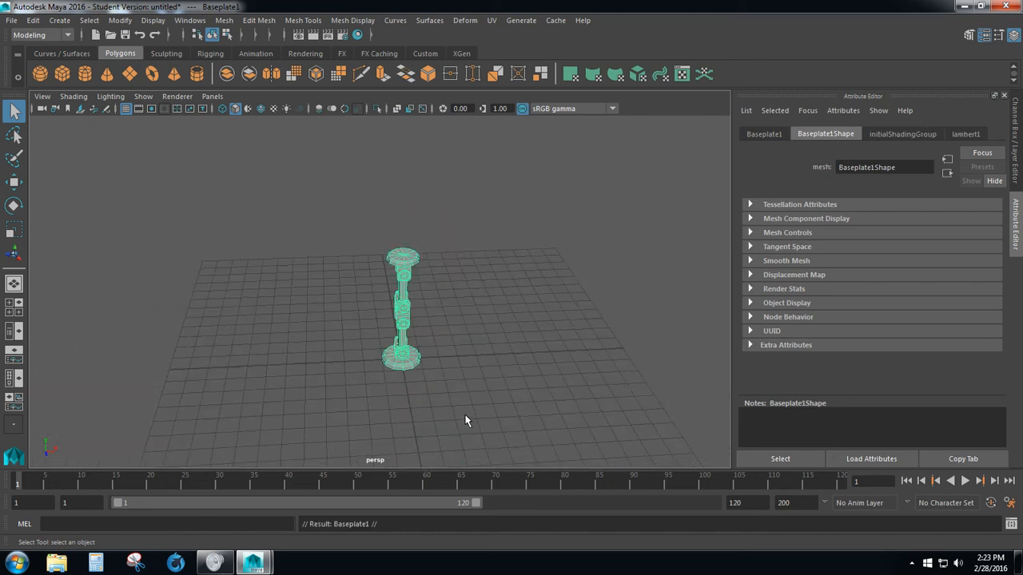
key(w)
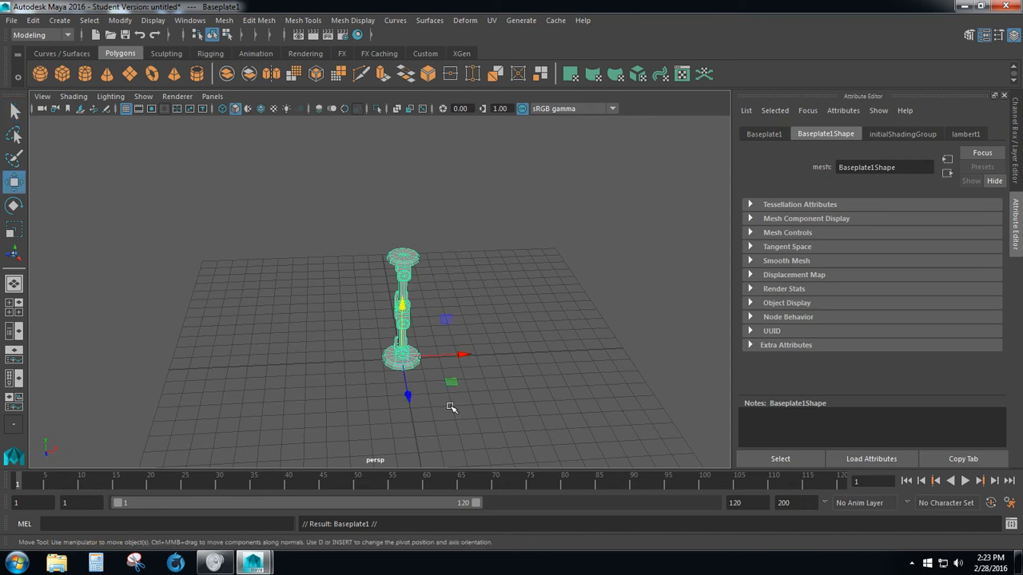
drag(403, 307, 406, 186)
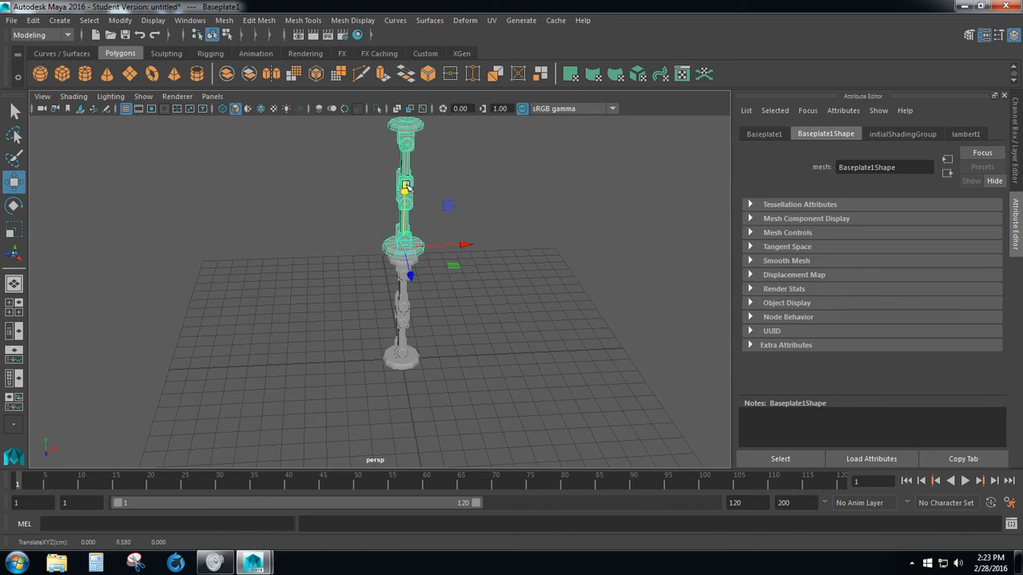
Step: Scale the duplicated arm down uniformly to about 0.22 so it is finger-sized on the hand disc
key(r)
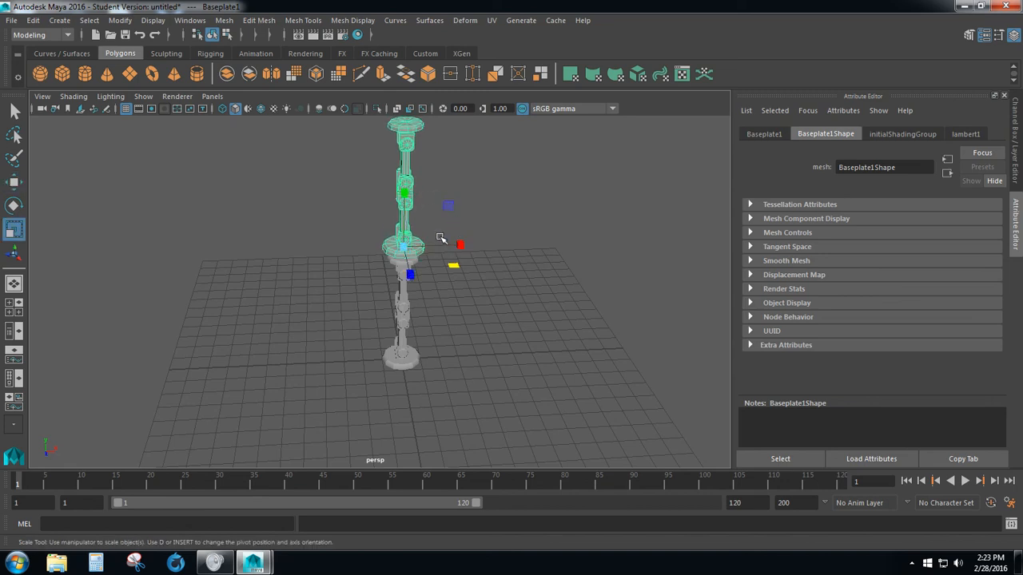
click(405, 248)
drag(405, 247, 320, 350)
alt+right_drag(339, 321, 528, 233)
alt+middle_drag(566, 192, 482, 347)
drag(361, 317, 327, 342)
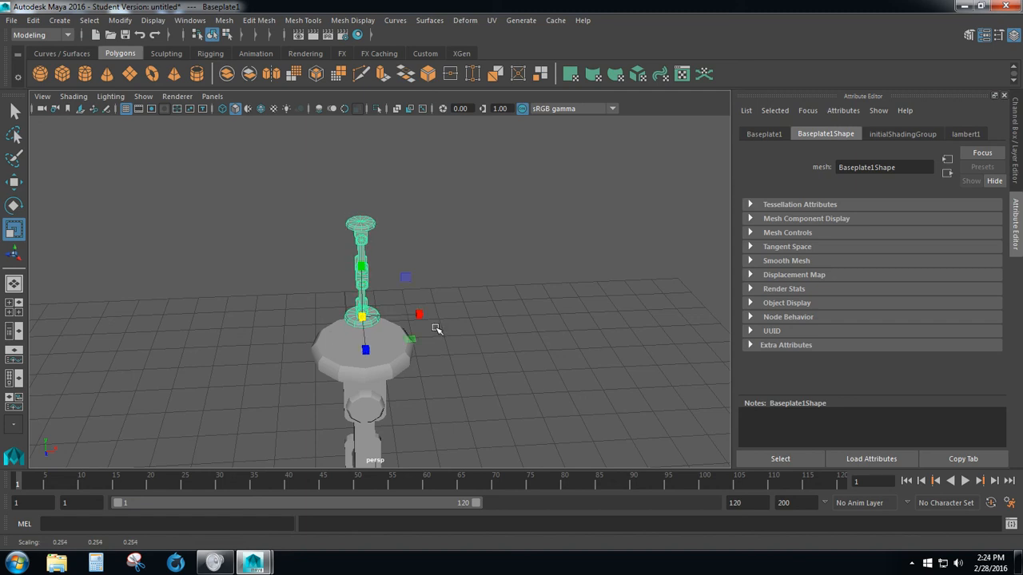
key(space)
key(space)
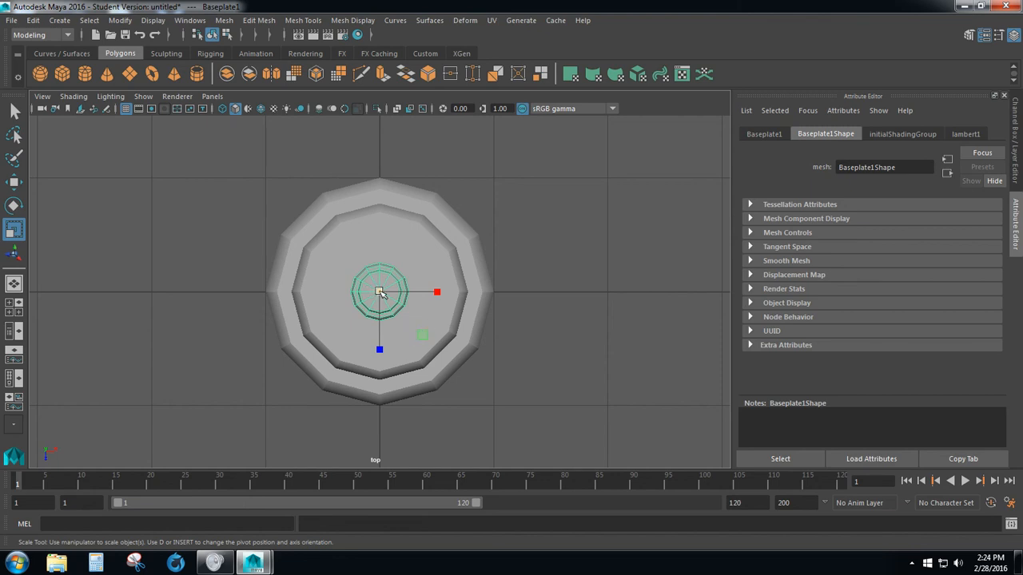
drag(379, 291, 357, 301)
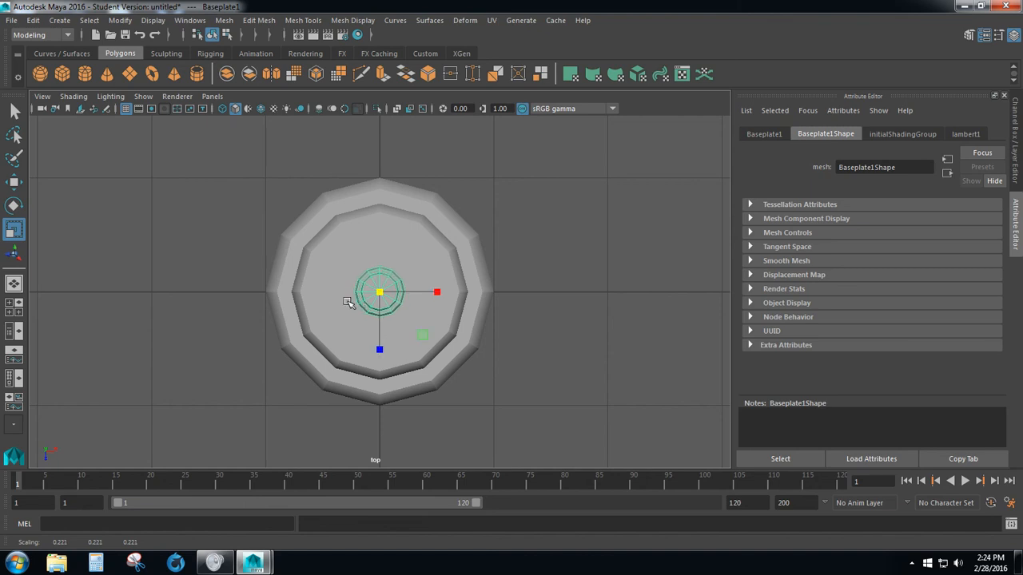
Step: Move the small arm near the hand disc's edge at about X -0.31, Z -0.31, and lower it toward the disc to about Y 6.24
key(w)
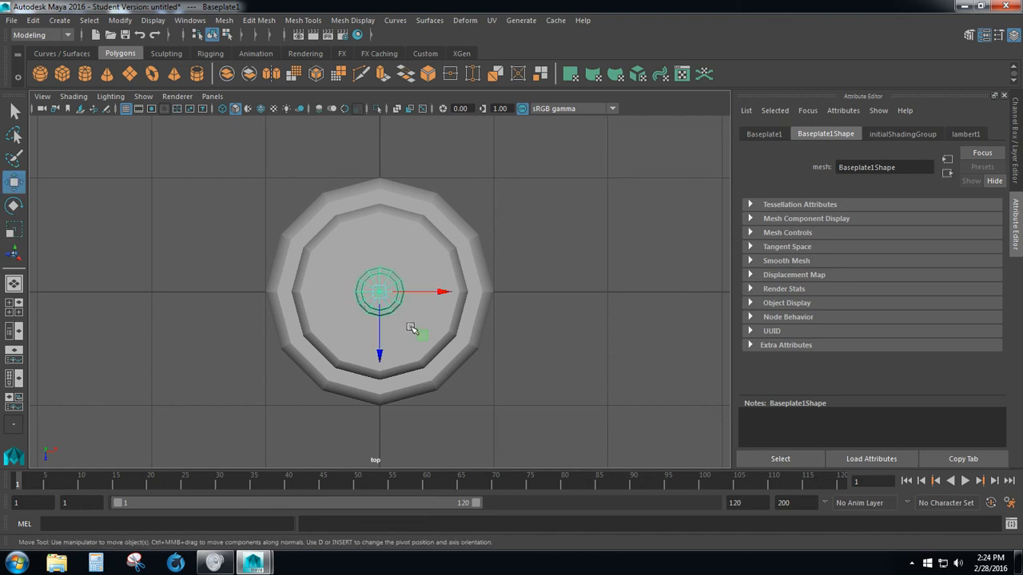
drag(422, 335, 388, 300)
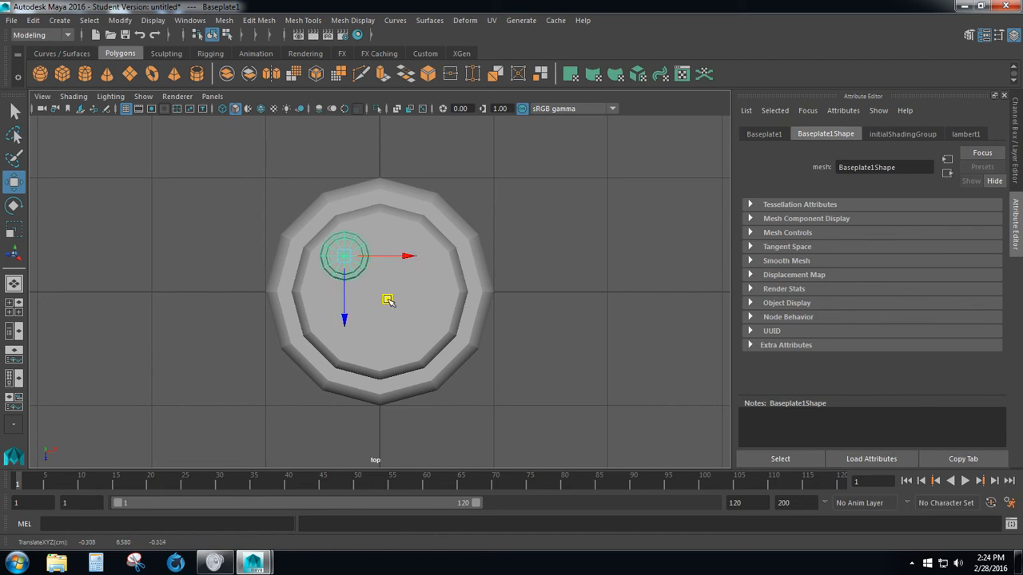
key(space)
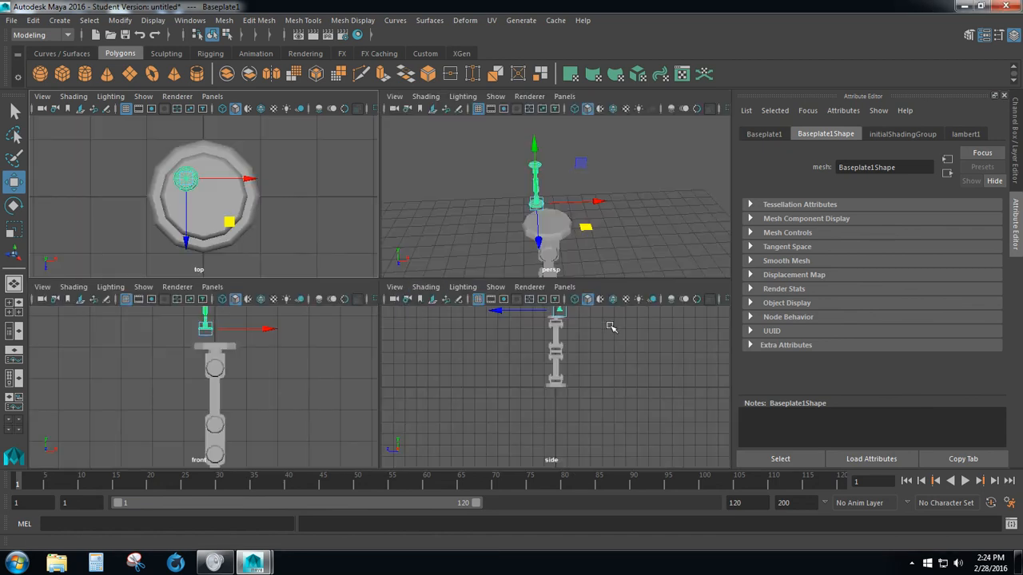
key(space)
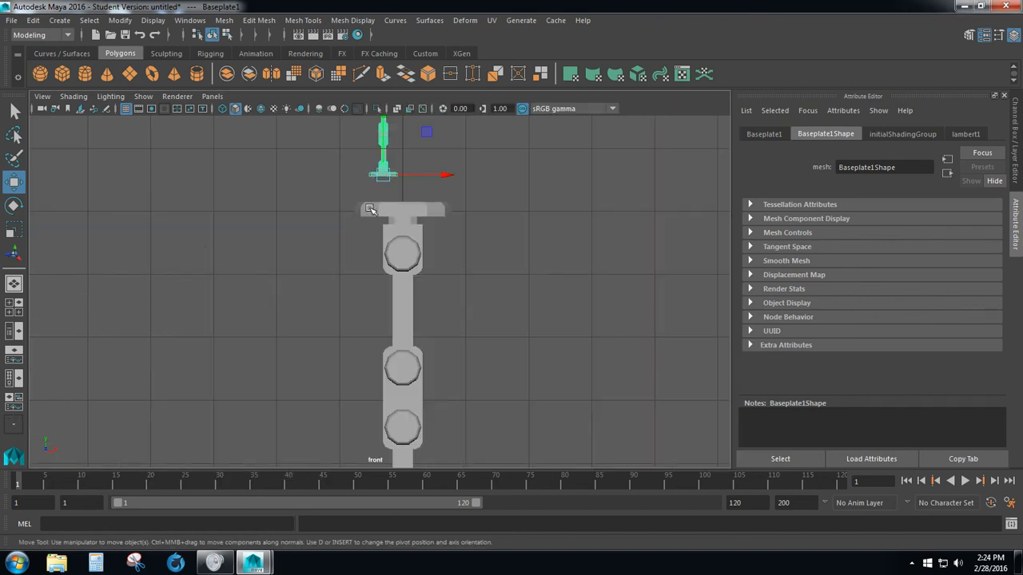
scroll(423, 192, down, 3)
drag(382, 152, 378, 164)
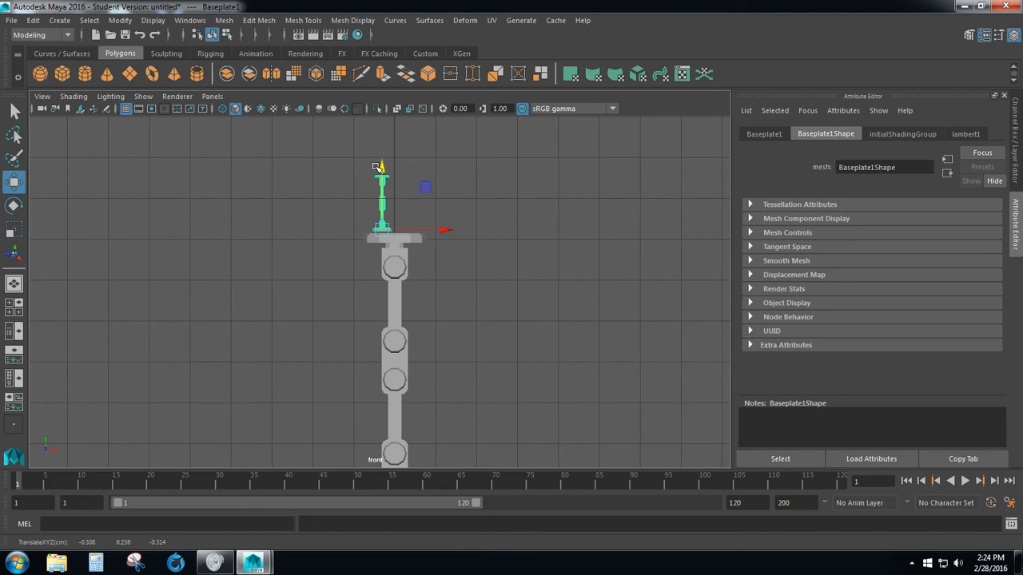
Step: Lower the small arm along Y to about 6.17 so its base sits on the hand disc
key(f)
scroll(416, 264, down, 5)
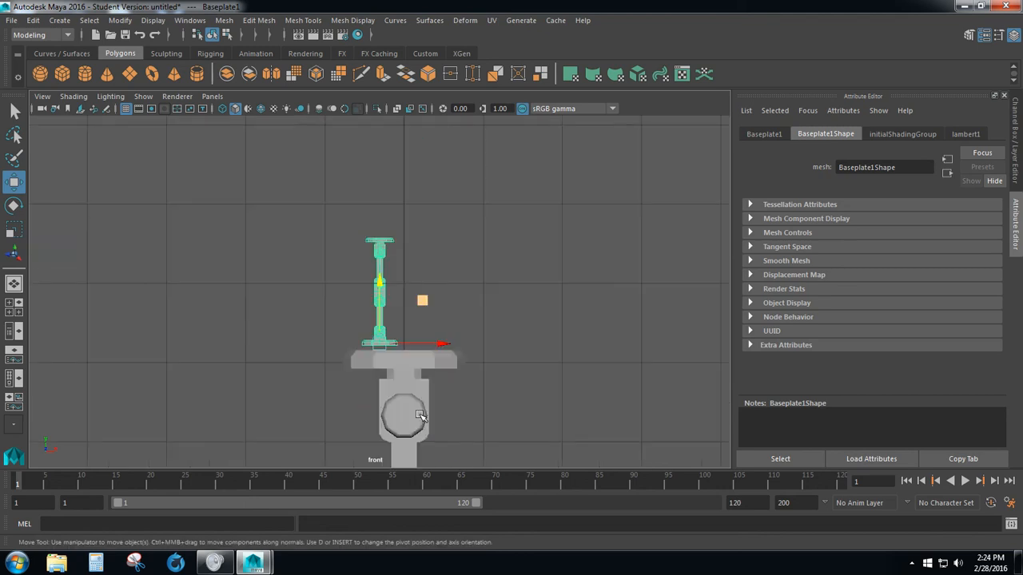
scroll(410, 365, up, 2)
scroll(411, 373, up, 1)
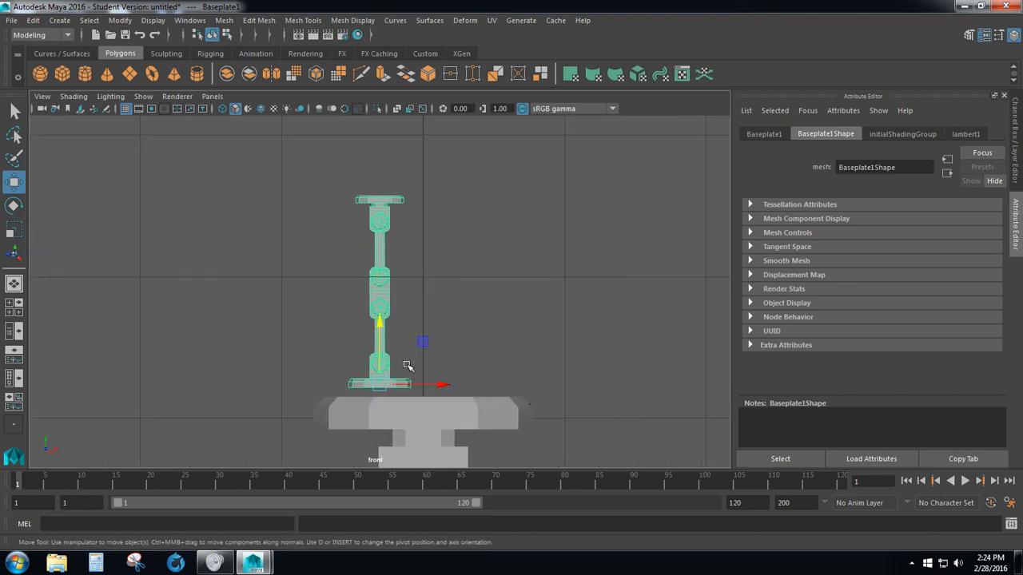
drag(382, 324, 379, 333)
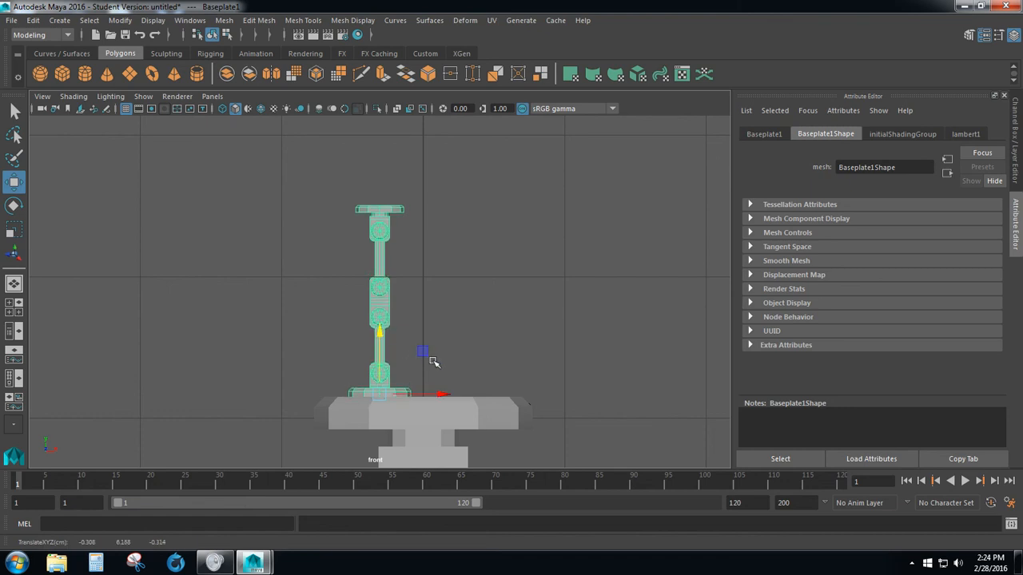
scroll(431, 362, down, 5)
Step: Duplicate the small arm in the top view and move the copy along Z to about 0.30 on the hand disc
key(space)
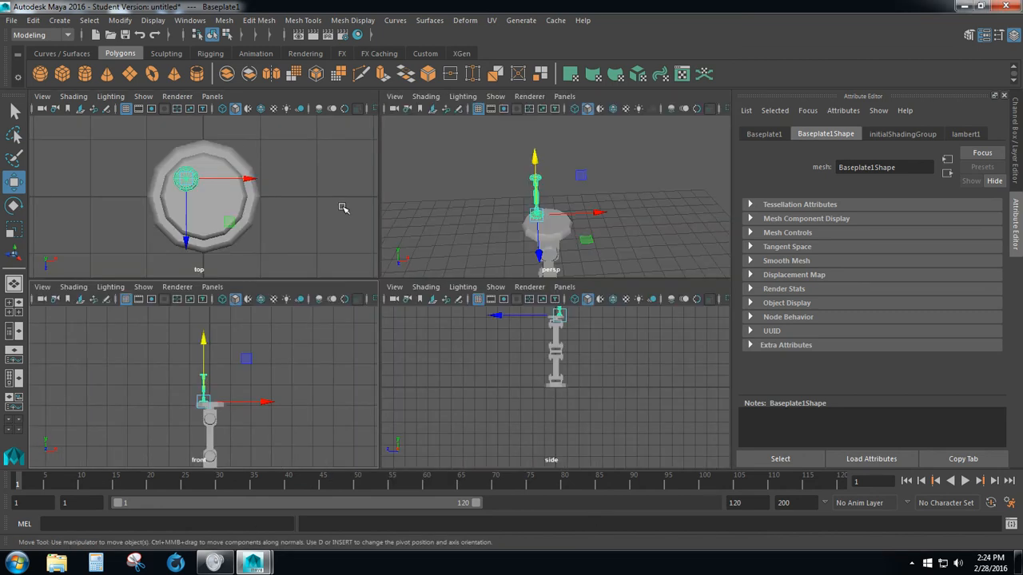
key(space)
scroll(490, 321, up, 3)
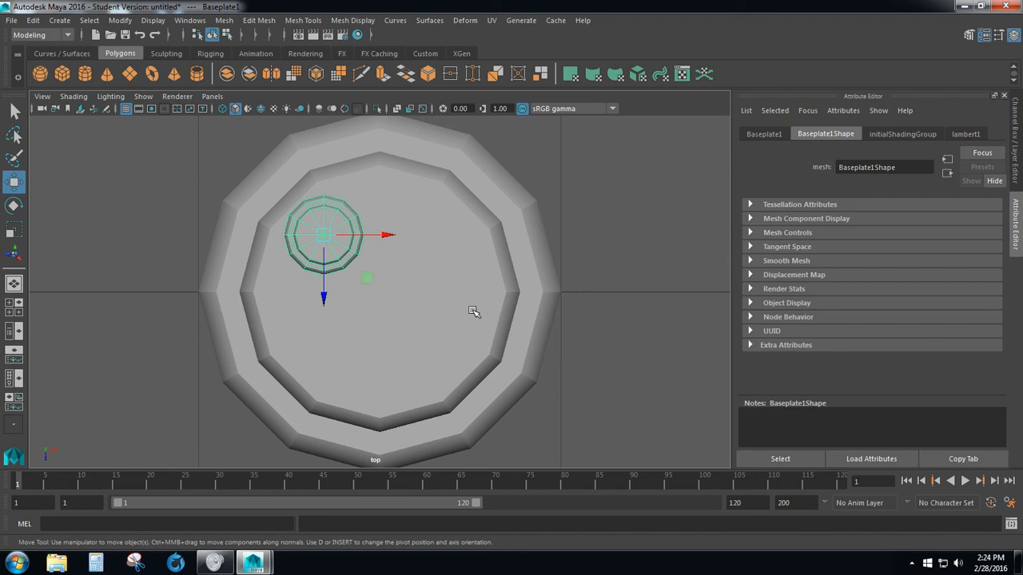
key(ctrl+d)
drag(324, 298, 316, 409)
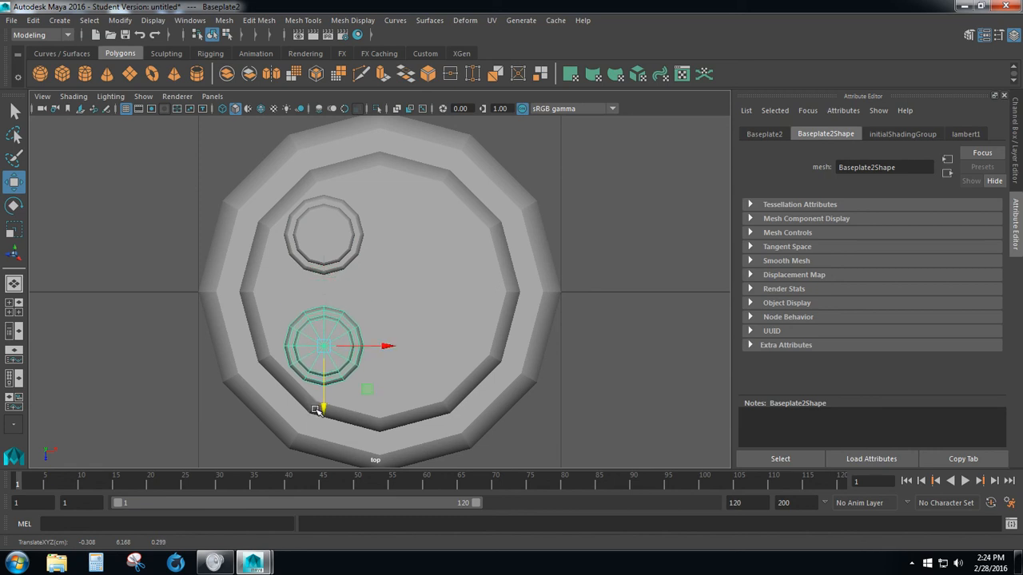
Step: Duplicate the second small arm and place the copy opposite the other two at about X 0.41, centred along Z on the hand disc
key(ctrl+d)
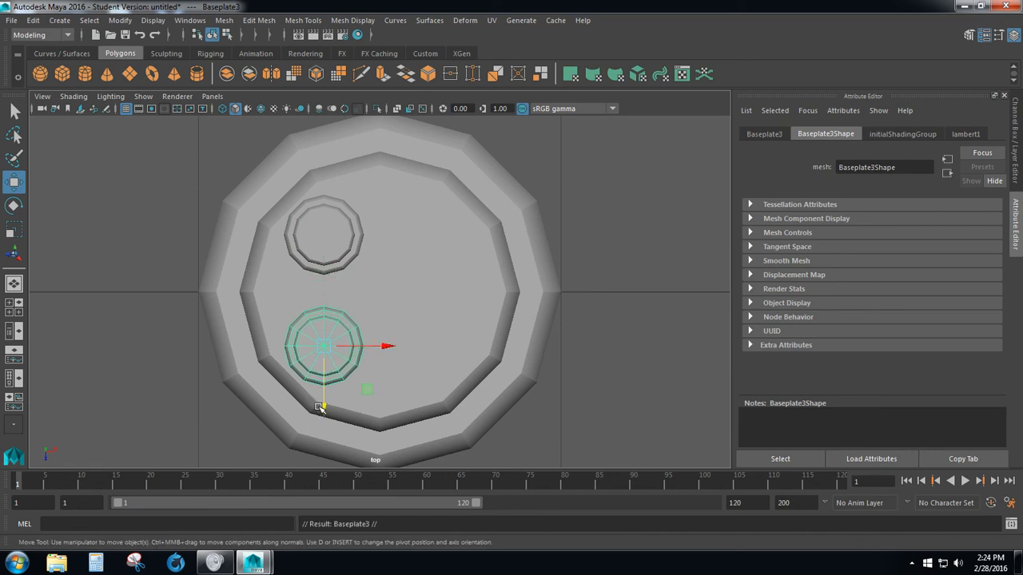
drag(385, 348, 513, 346)
drag(452, 413, 454, 367)
drag(518, 300, 517, 303)
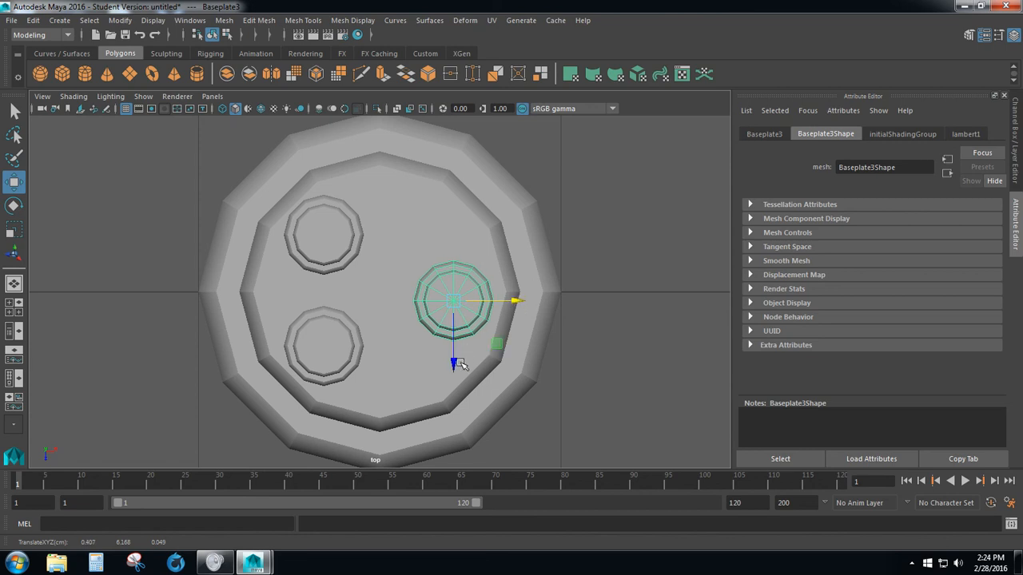
drag(455, 366, 455, 350)
scroll(531, 409, down, 5)
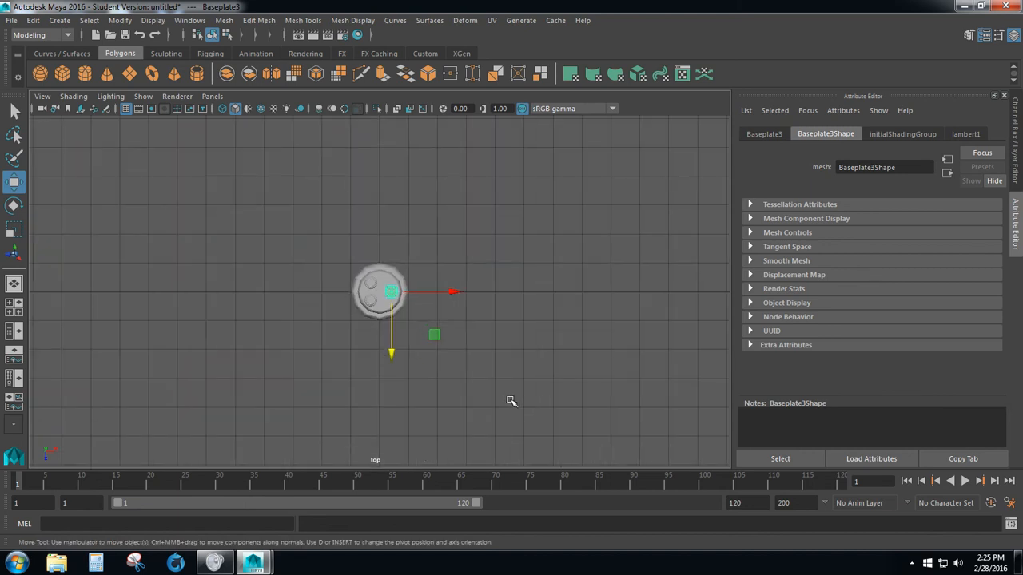
scroll(491, 397, up, 4)
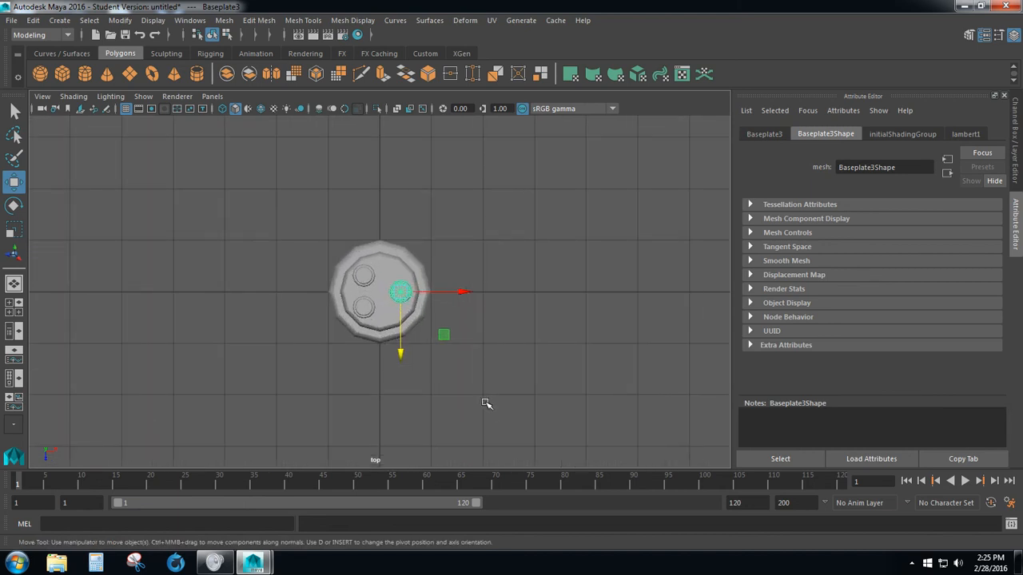
alt+drag(487, 406, 474, 397)
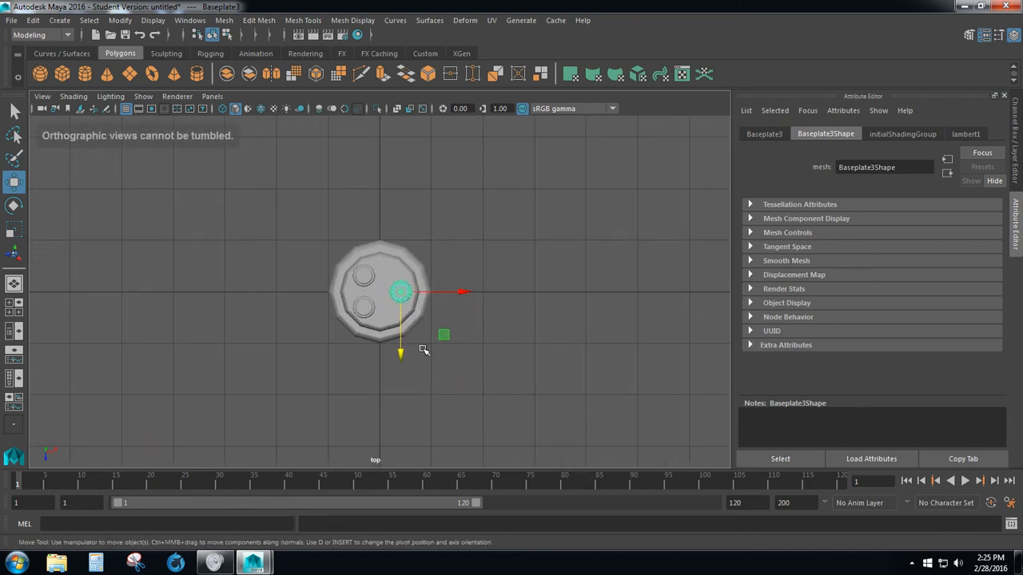
scroll(424, 349, up, 2)
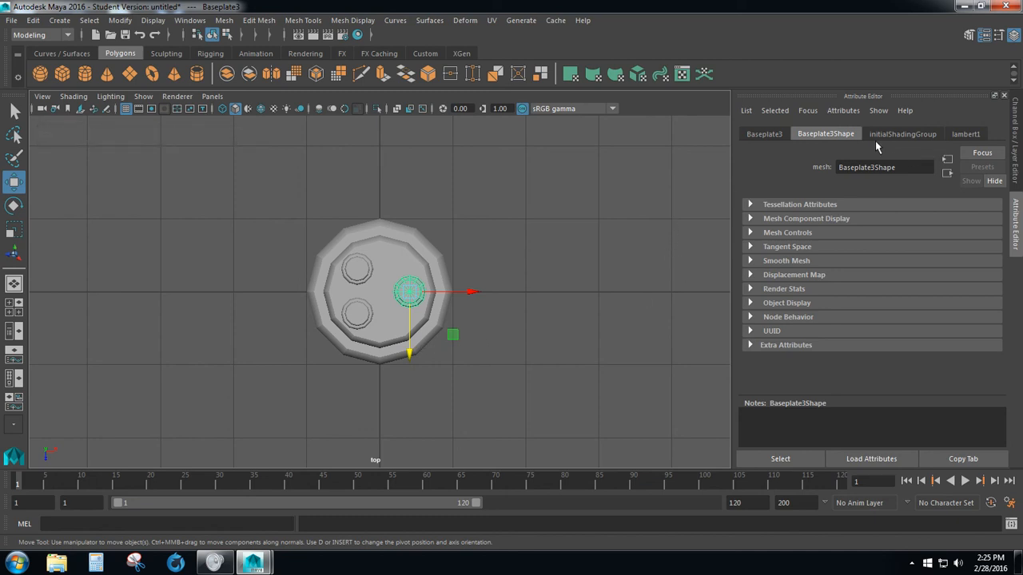
scroll(573, 263, up, 2)
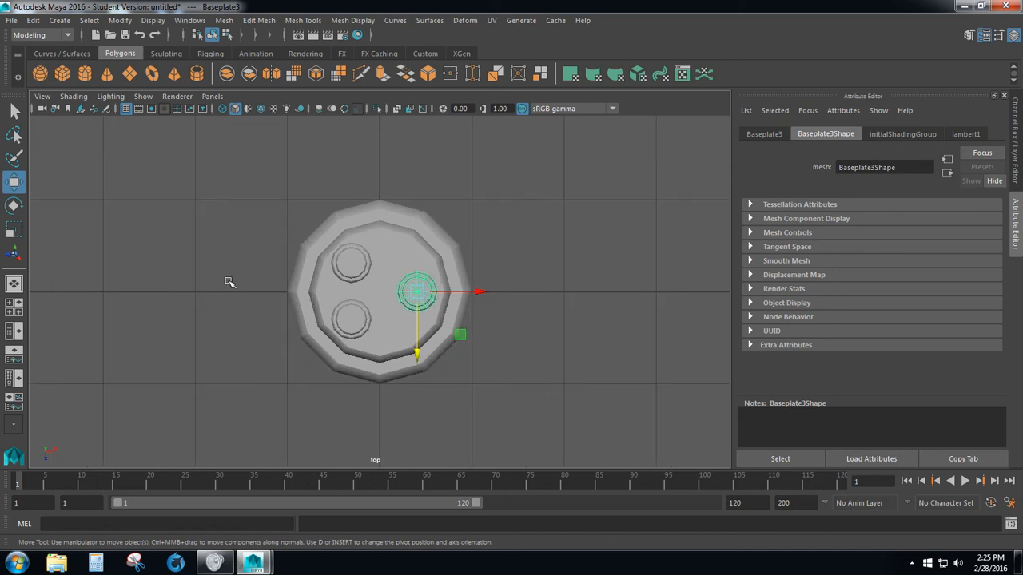
Step: Return to the perspective view and open the Outliner
key(space)
key(space)
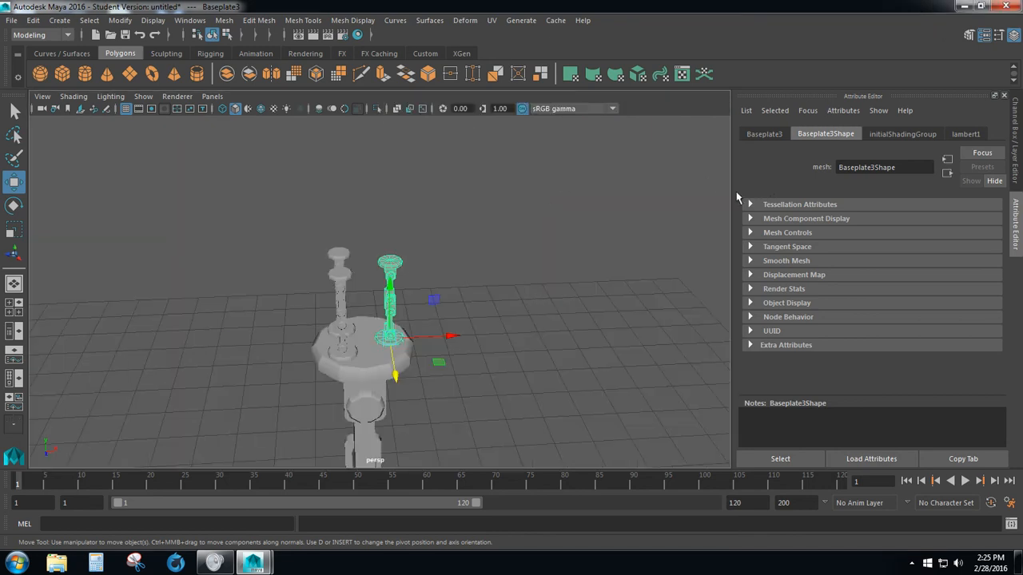
scroll(506, 287, up, 4)
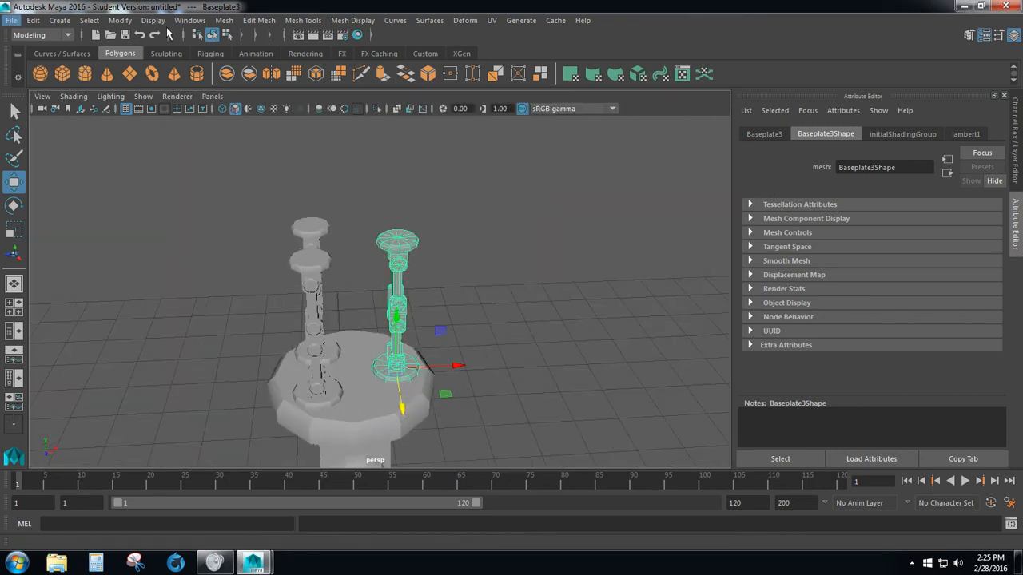
click(189, 20)
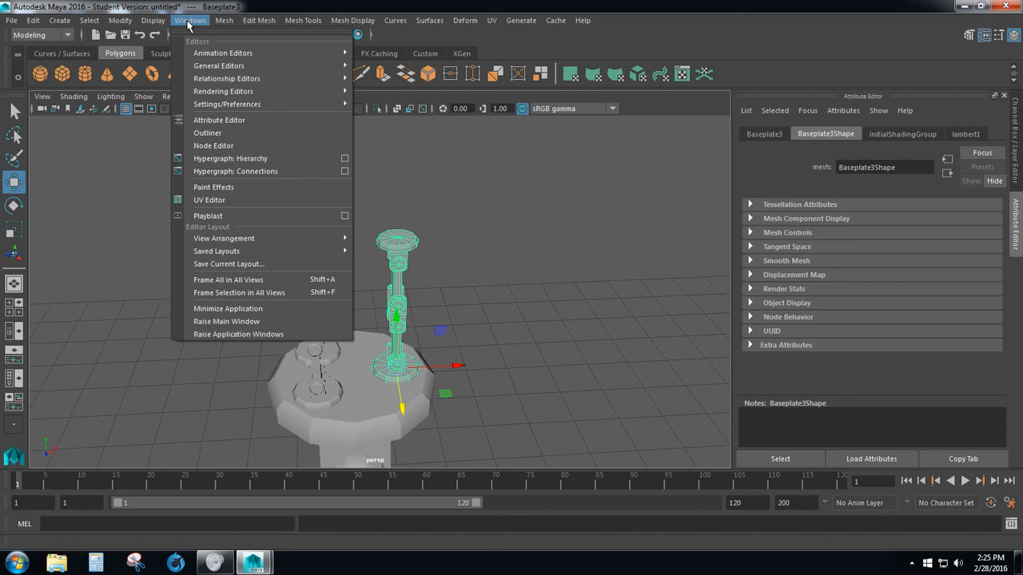
click(219, 134)
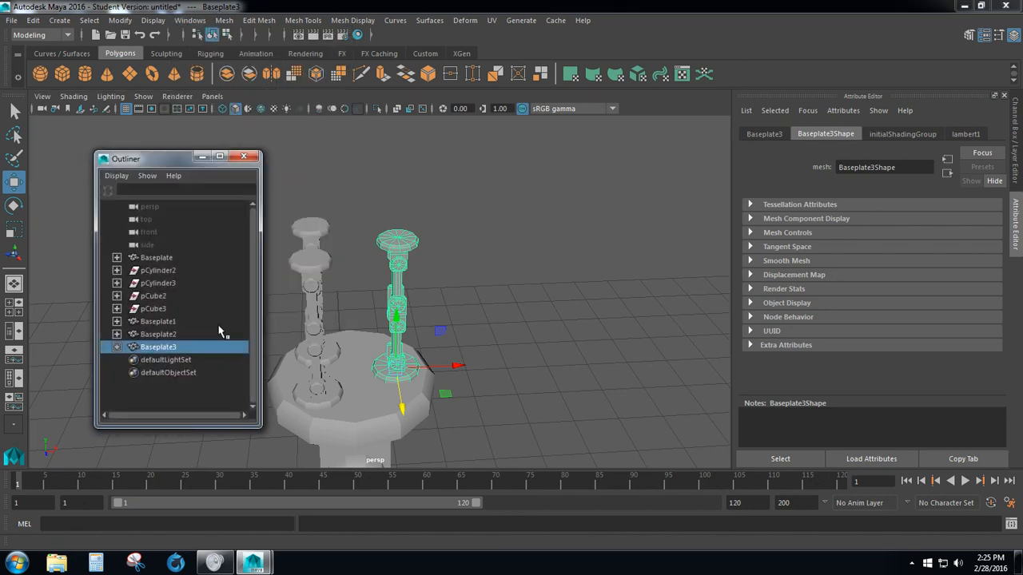
Step: Select Baseplate1, Baseplate2 and Baseplate3 in turn to check which finger each one is
click(165, 335)
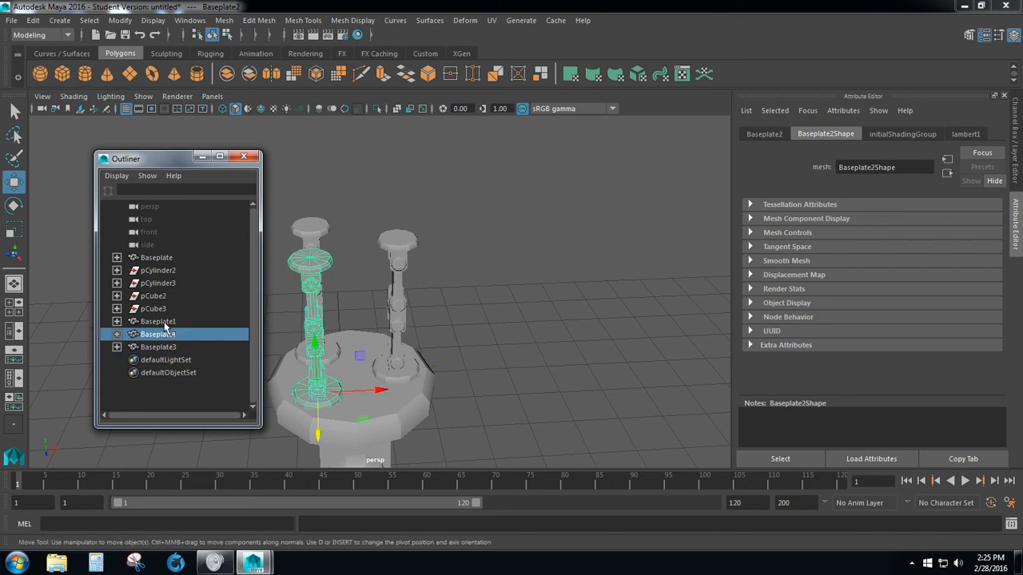
click(165, 322)
click(165, 335)
click(172, 350)
click(170, 323)
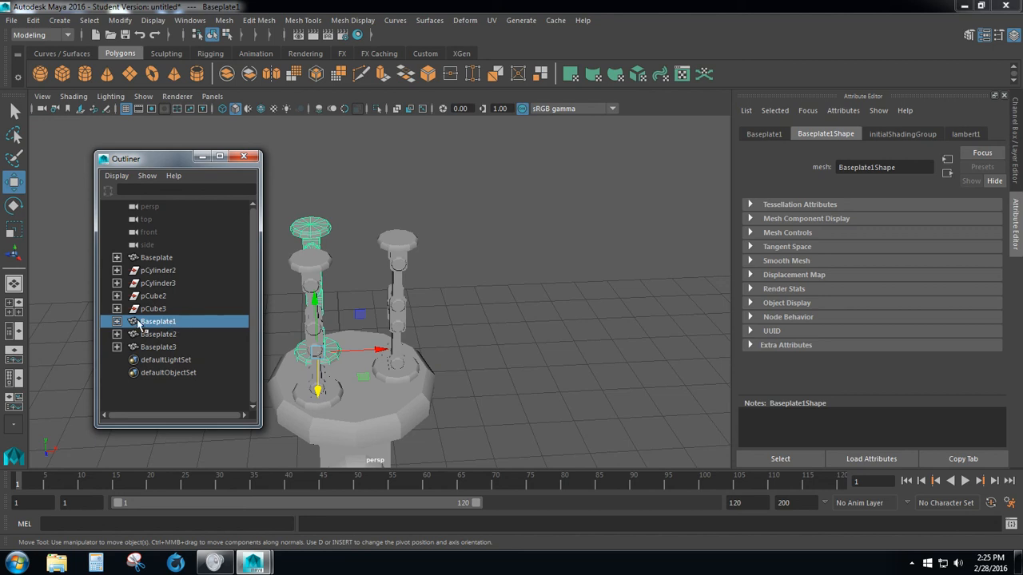
Step: Expand the Baseplate hierarchy in the Outliner through Basearm, Middle_Bracket, ForeArm and EndBracket down to Hand
click(117, 258)
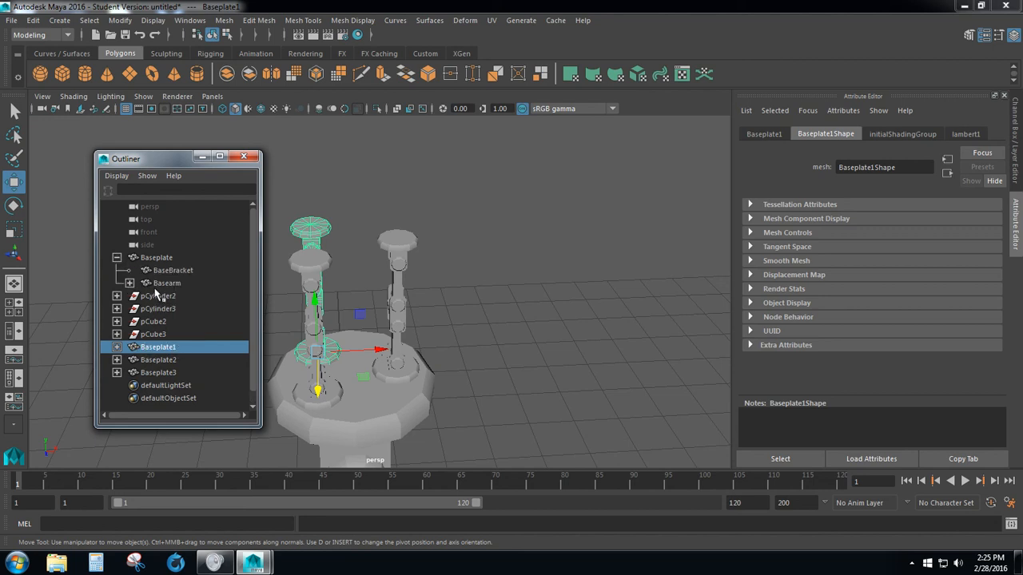
click(129, 283)
scroll(140, 283, down, 1)
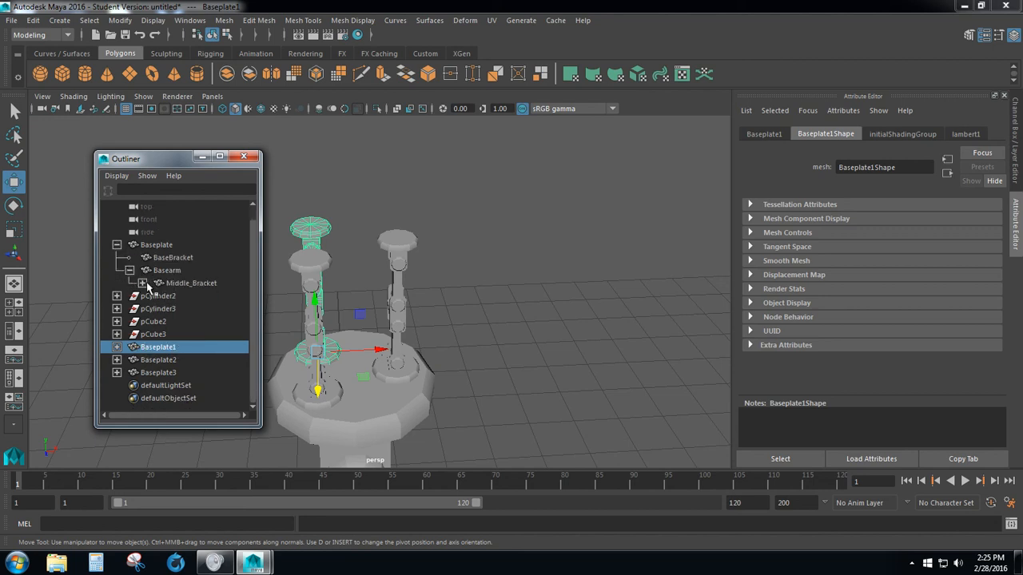
click(142, 284)
click(155, 297)
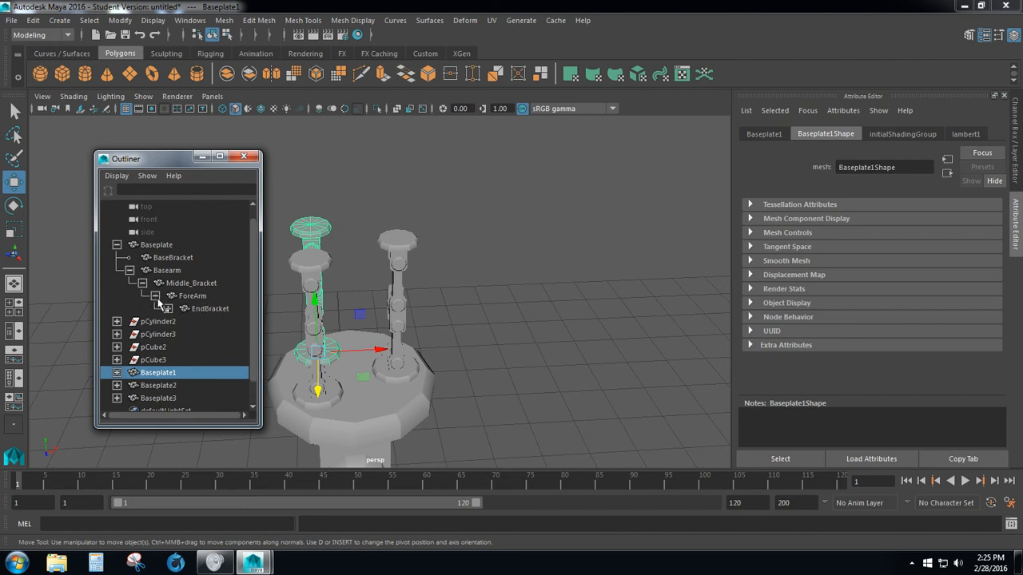
click(168, 309)
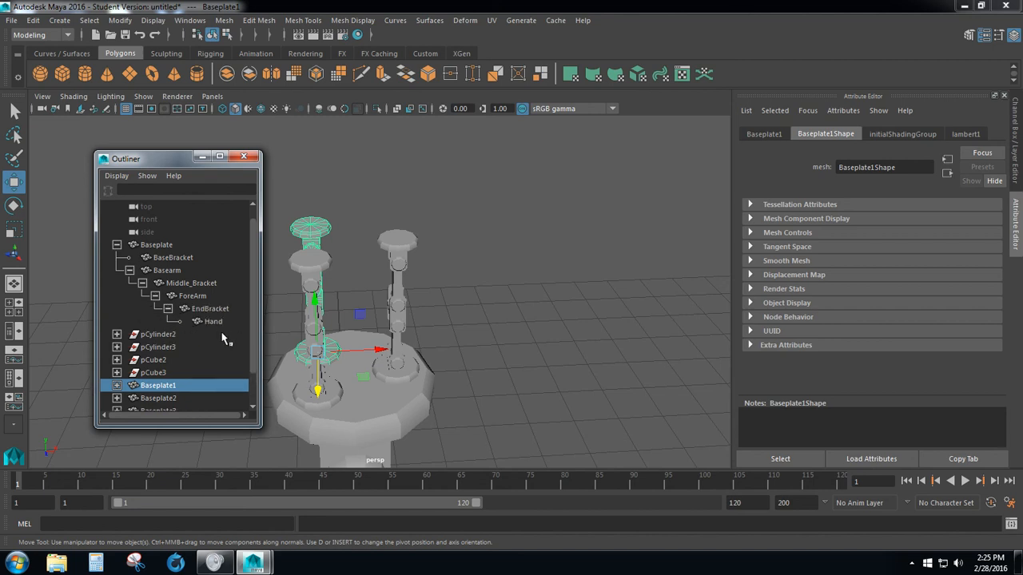
scroll(206, 340, down, 3)
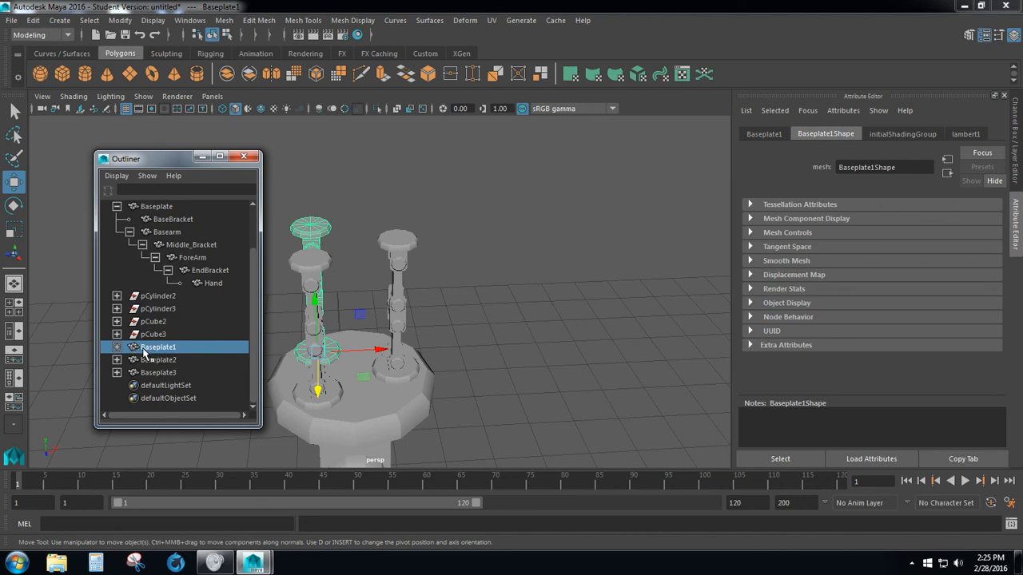
Step: Parent Baseplate1, Baseplate2 and Baseplate3 under Hand, and close the Outliner
middle_drag(144, 354, 208, 286)
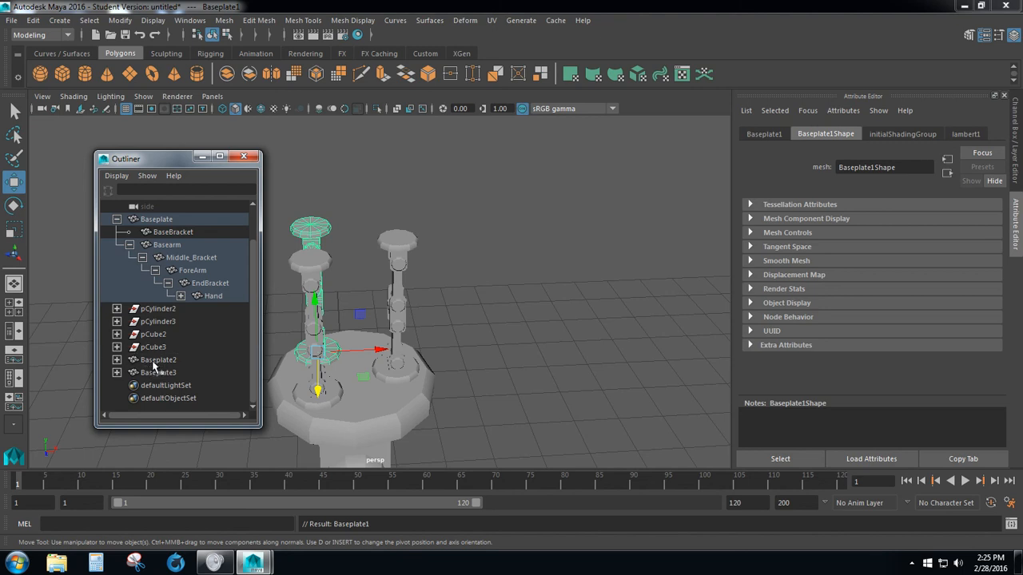
middle_drag(154, 361, 215, 297)
right_click(217, 305)
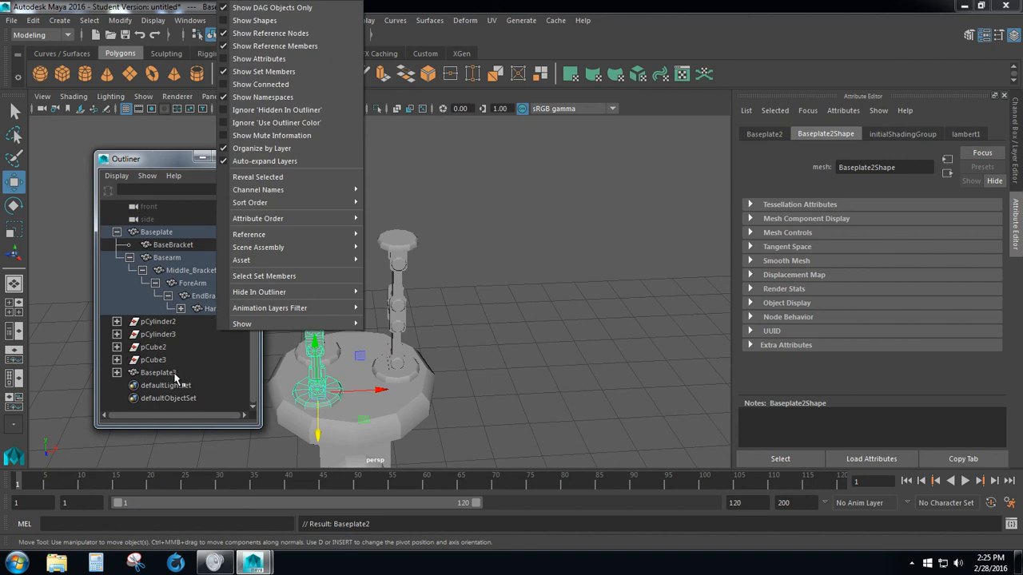
click(156, 376)
middle_drag(156, 375, 216, 314)
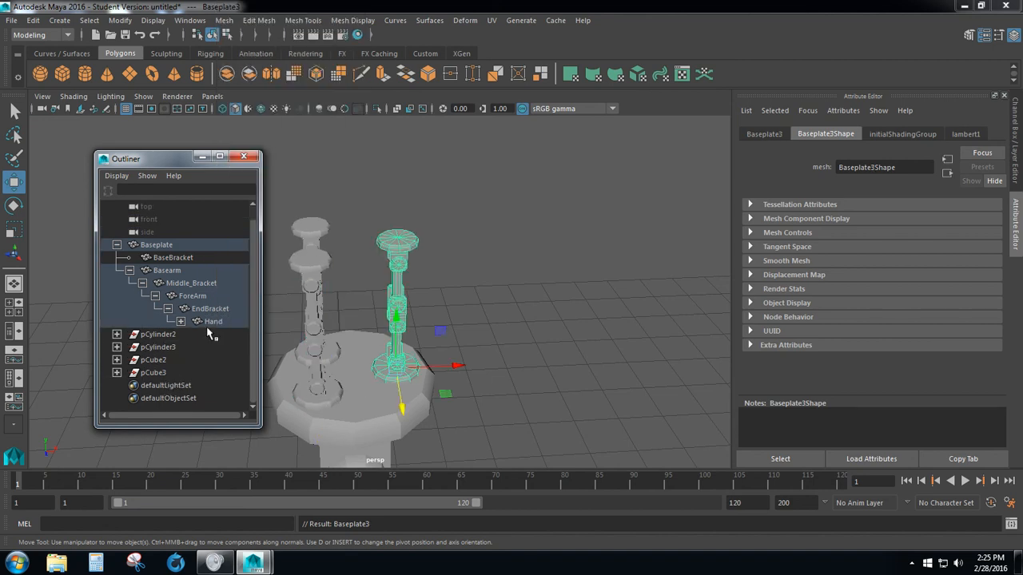
click(243, 155)
Step: Rotate the main arm's ForeArm sideways so that it bends at the middle bracket together with the hand and fingers
alt+drag(393, 290, 397, 399)
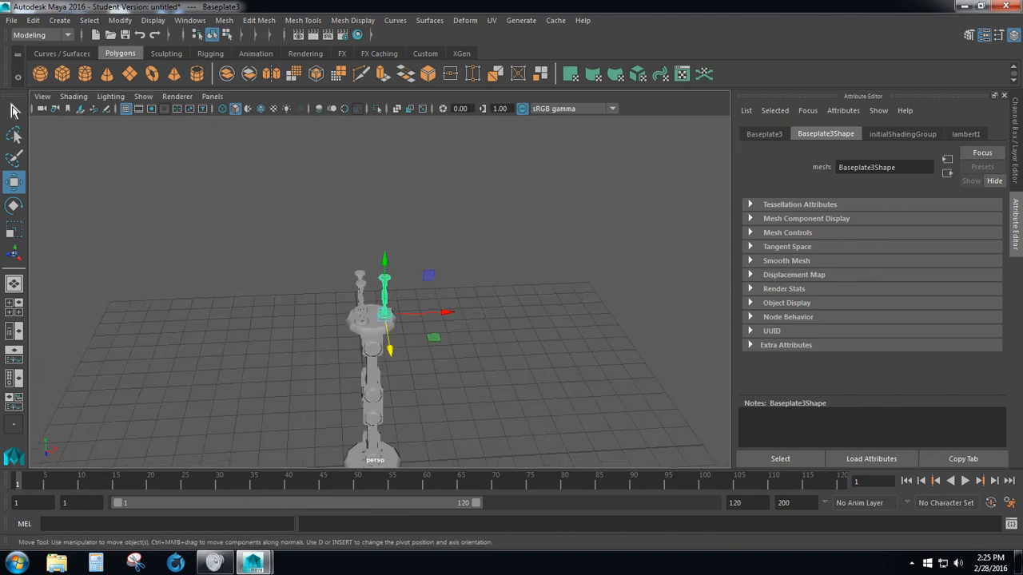
key(q)
click(373, 370)
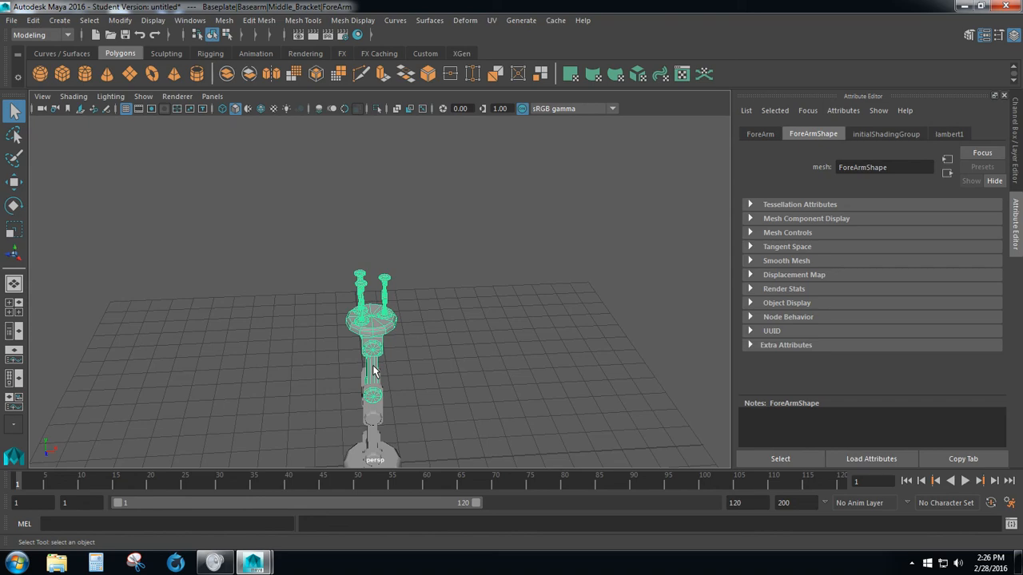
key(e)
alt+drag(484, 439, 493, 409)
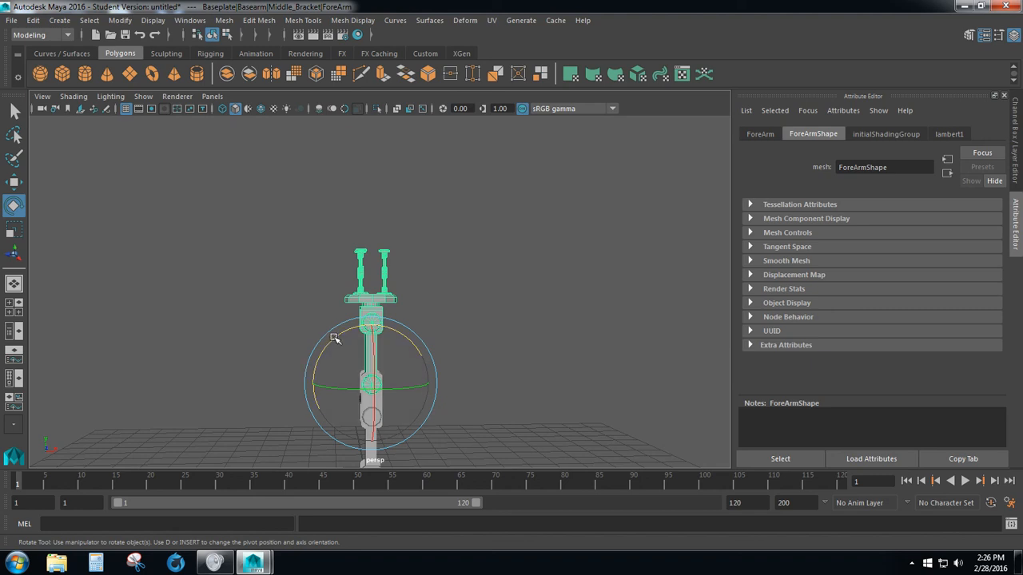
drag(334, 337, 258, 402)
Step: Rotate the Basearm of the Baseplate3 finger outward so the whole finger swings away from the other two
scroll(205, 329, up, 5)
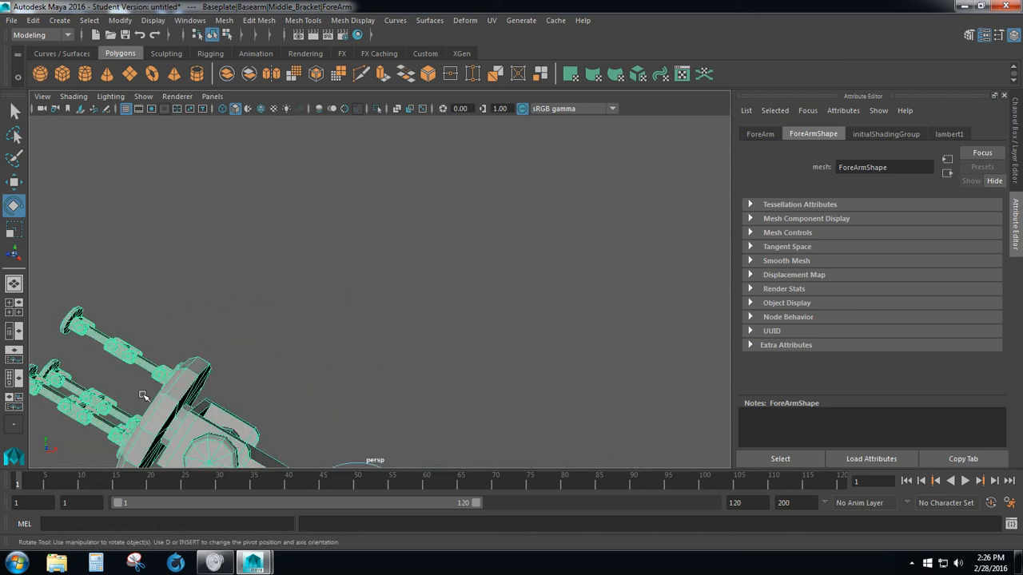
alt+middle_drag(142, 395, 335, 393)
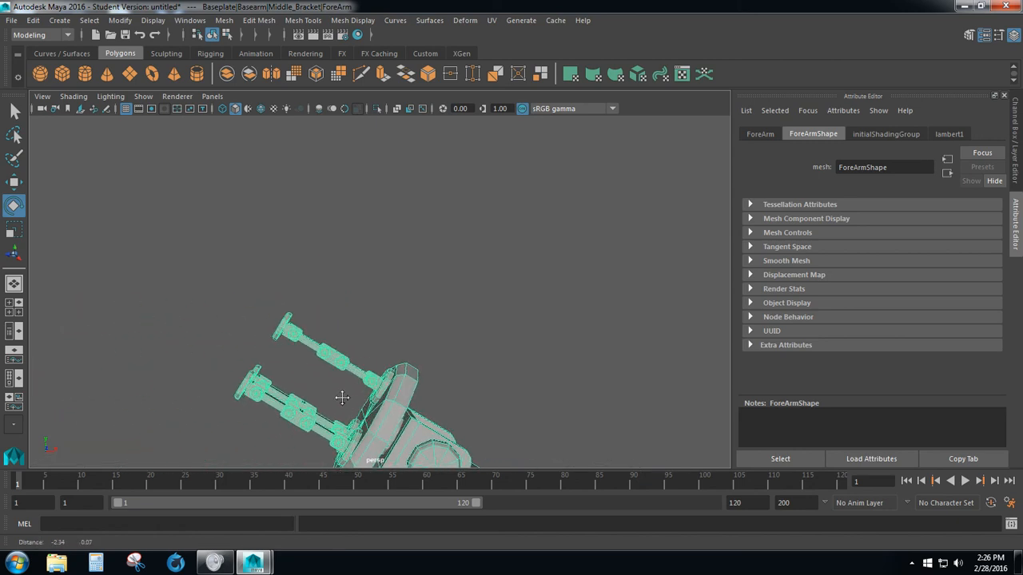
click(304, 343)
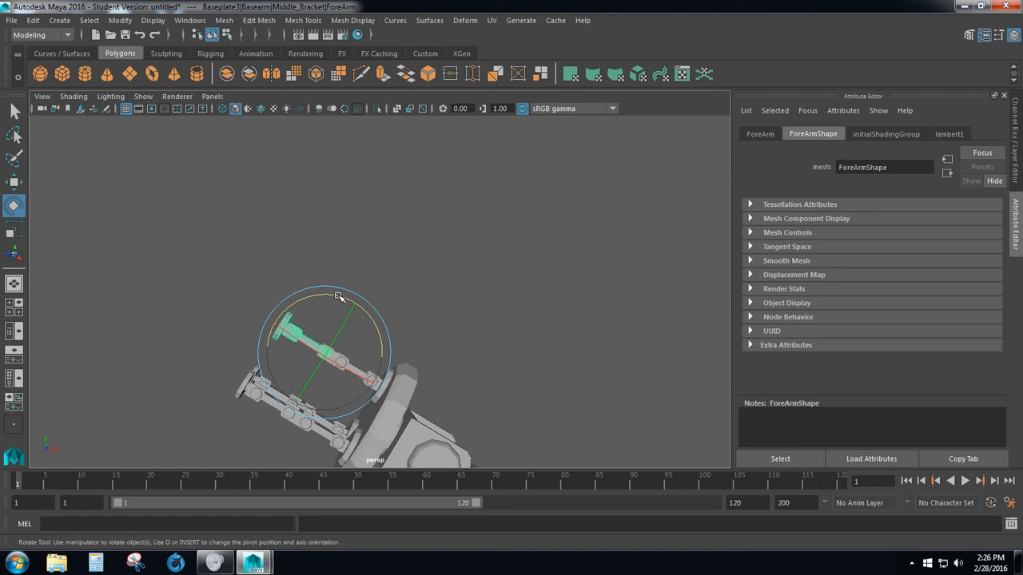
click(521, 308)
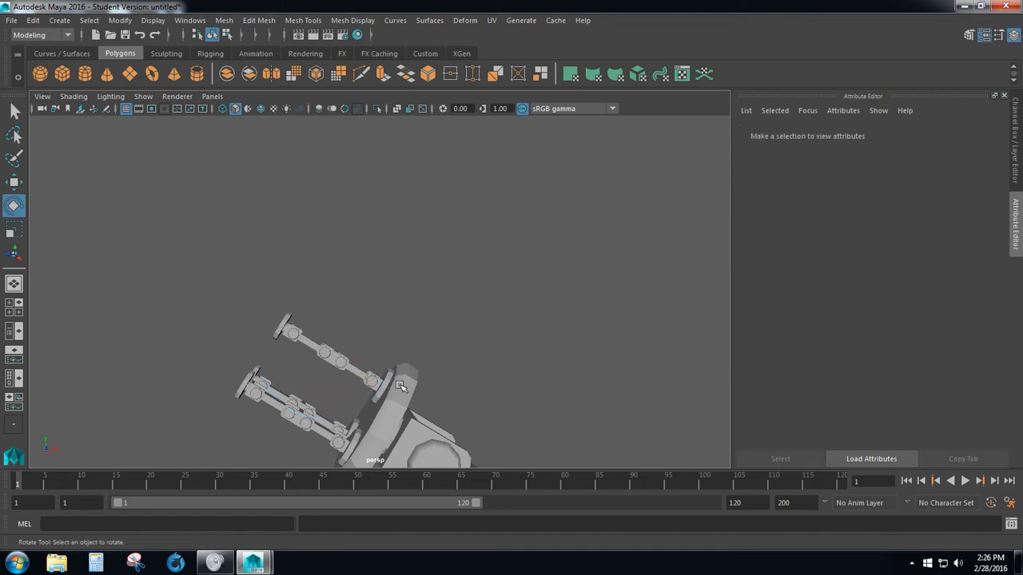
click(354, 368)
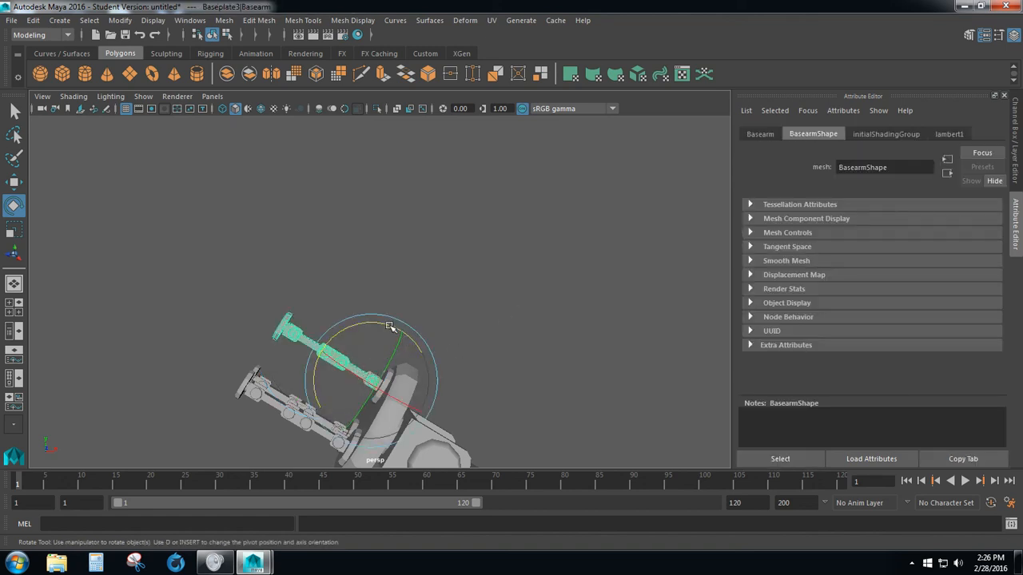
drag(389, 327, 419, 350)
click(446, 260)
Step: Rotate the ForeArm of the Baseplate3 finger back inward so that the finger bends at its middle bracket
click(351, 315)
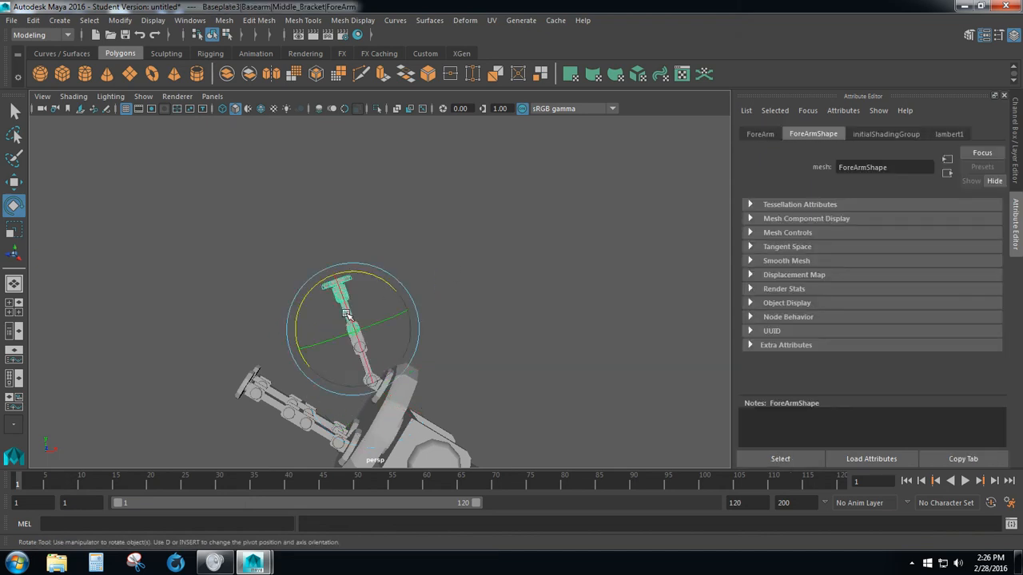
drag(343, 271, 252, 314)
click(252, 314)
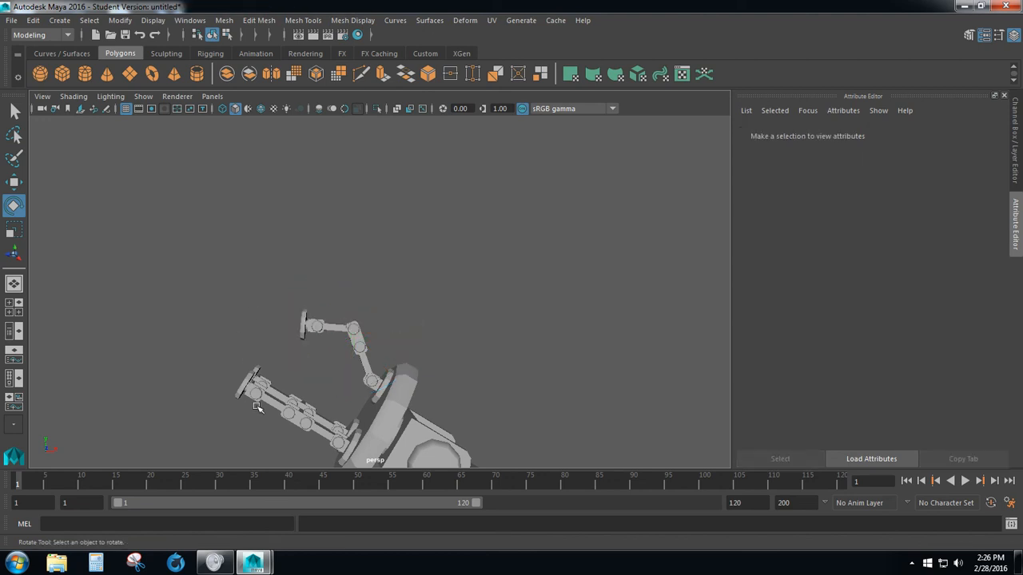
Step: Pose the Baseplate2 finger by rotating its Basearm outward and its ForeArm back inward
click(326, 432)
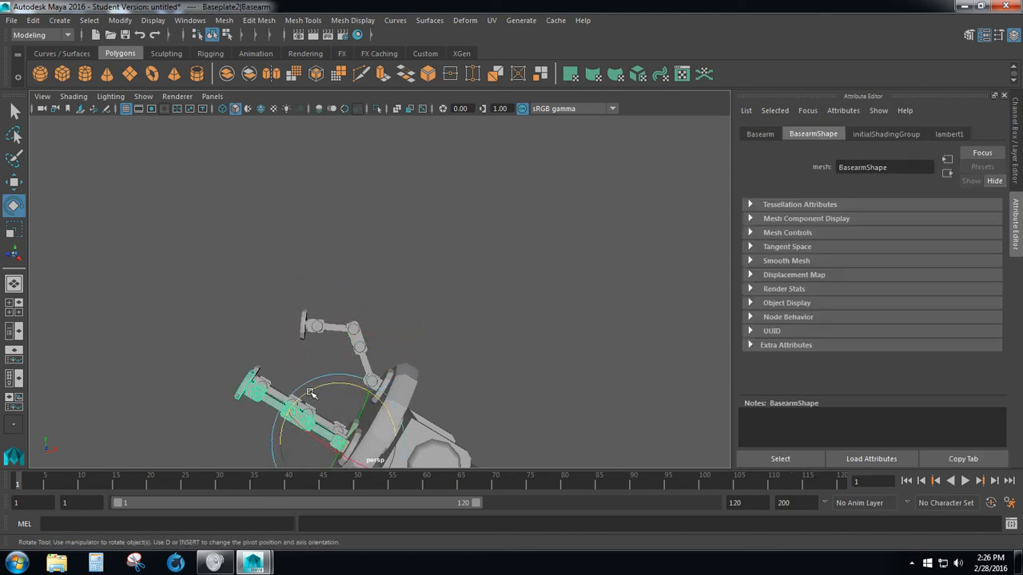
drag(309, 391, 254, 423)
scroll(198, 430, down, 2)
click(266, 434)
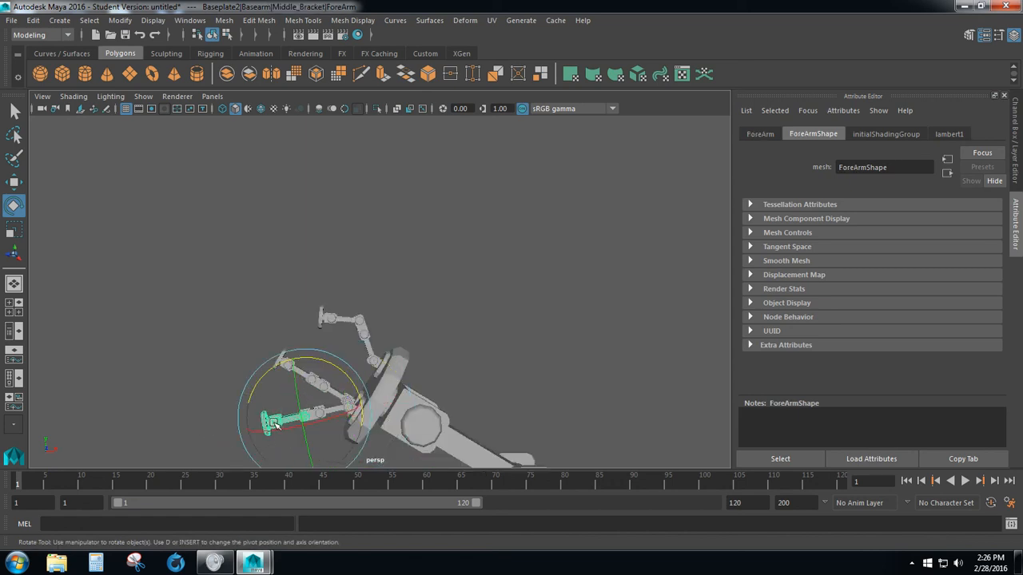
drag(257, 382, 252, 361)
click(234, 339)
Step: Rotate the EndBracket of the Baseplate2 finger inward so that its fingertip curls toward the opposite finger
click(267, 401)
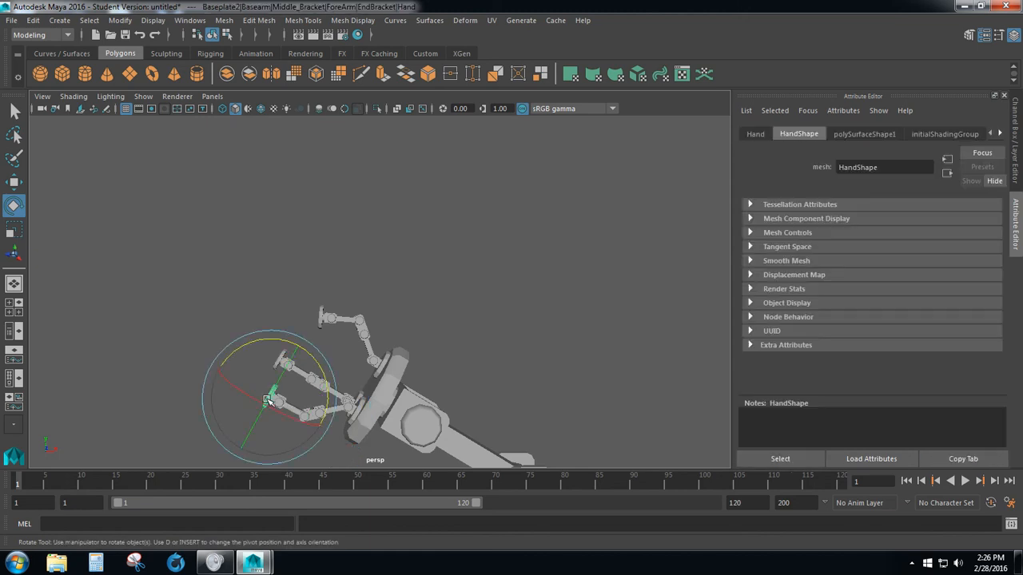
click(280, 417)
scroll(280, 417, up, 5)
alt+drag(280, 417, 401, 233)
click(310, 289)
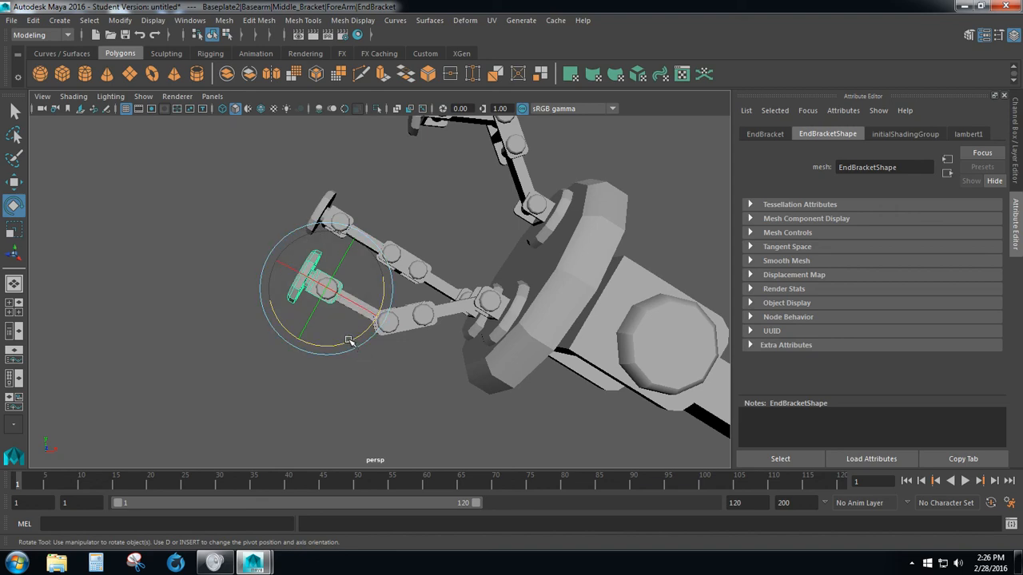
drag(347, 342, 212, 351)
scroll(381, 340, down, 5)
alt+drag(599, 313, 361, 307)
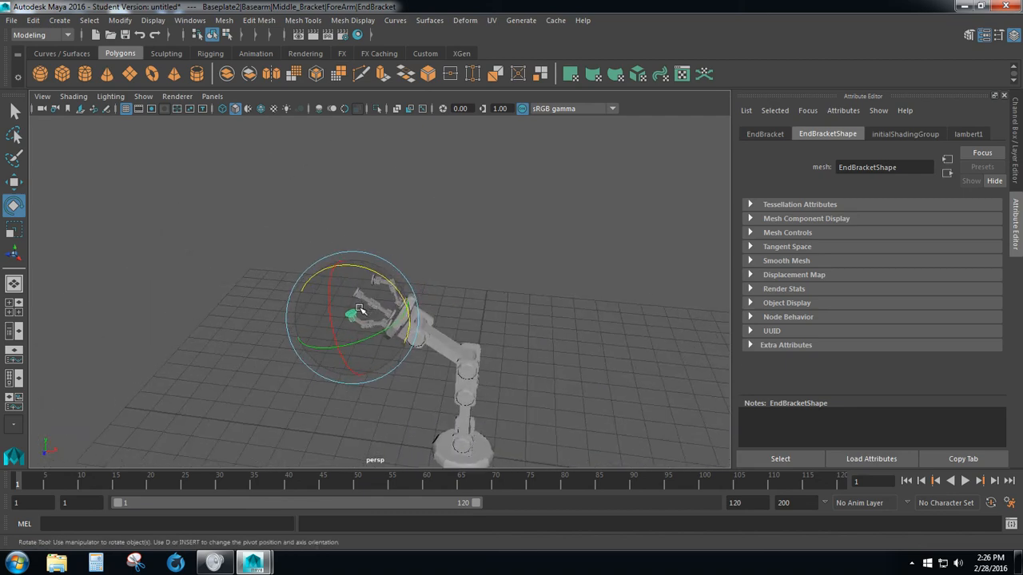